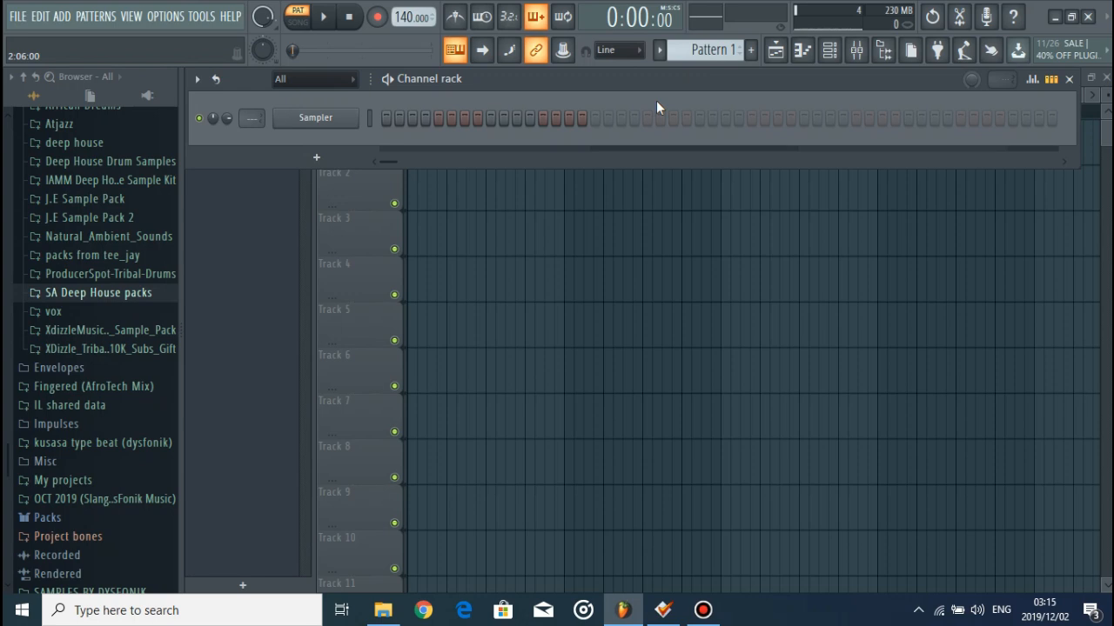
# In File Explorer's YOUTUBE GIVEAWAY! documents folder, extract Soulful Amapiano Tut (DysFoniK).zip into a folder of the same name
pyautogui.click(383, 609)
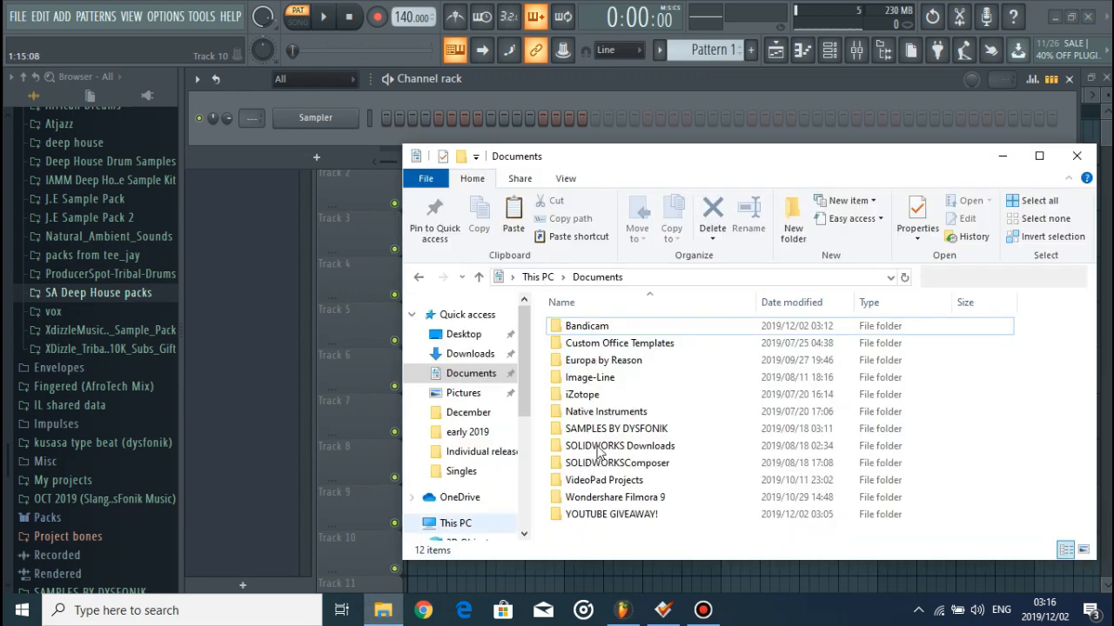
pyautogui.doubleClick(635, 515)
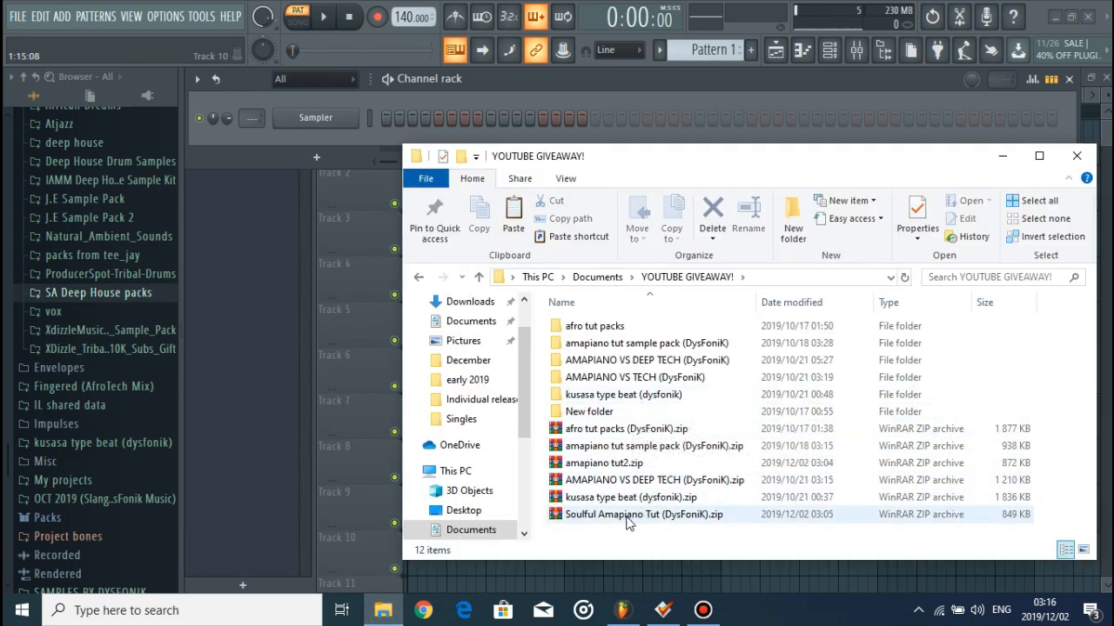
pyautogui.click(628, 517)
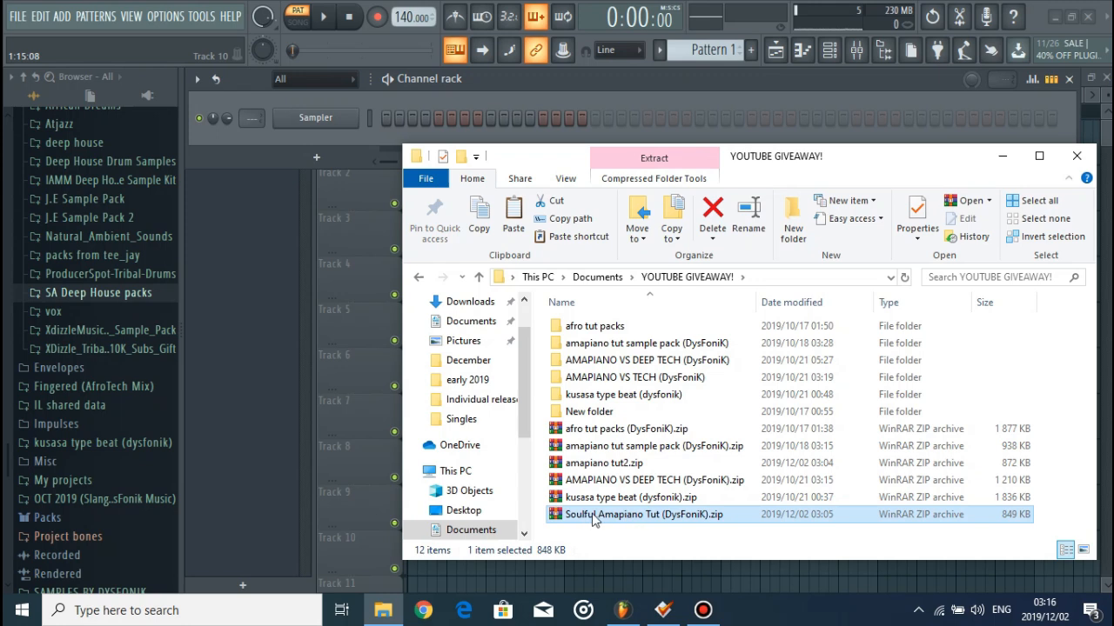
pyautogui.rightClick(594, 519)
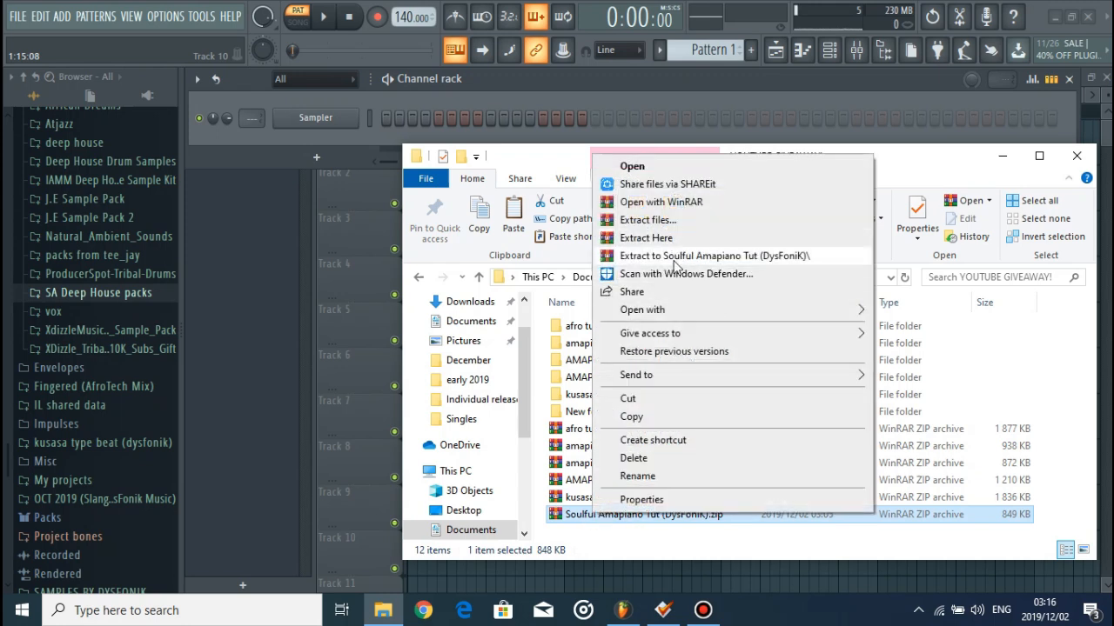
pyautogui.click(676, 257)
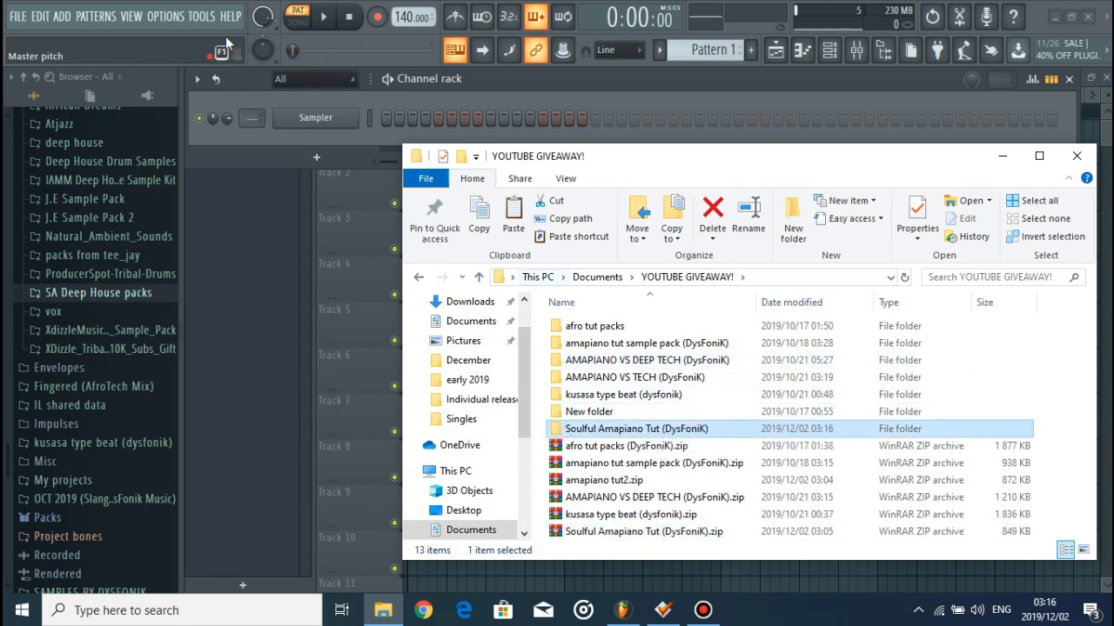
# Back in FL Studio, add Documents > YOUTUBE GIVEAWAY! > Soulful Amapiano Tut (DysFoniK) to the browser's extra search folders and close the settings
pyautogui.click(165, 16)
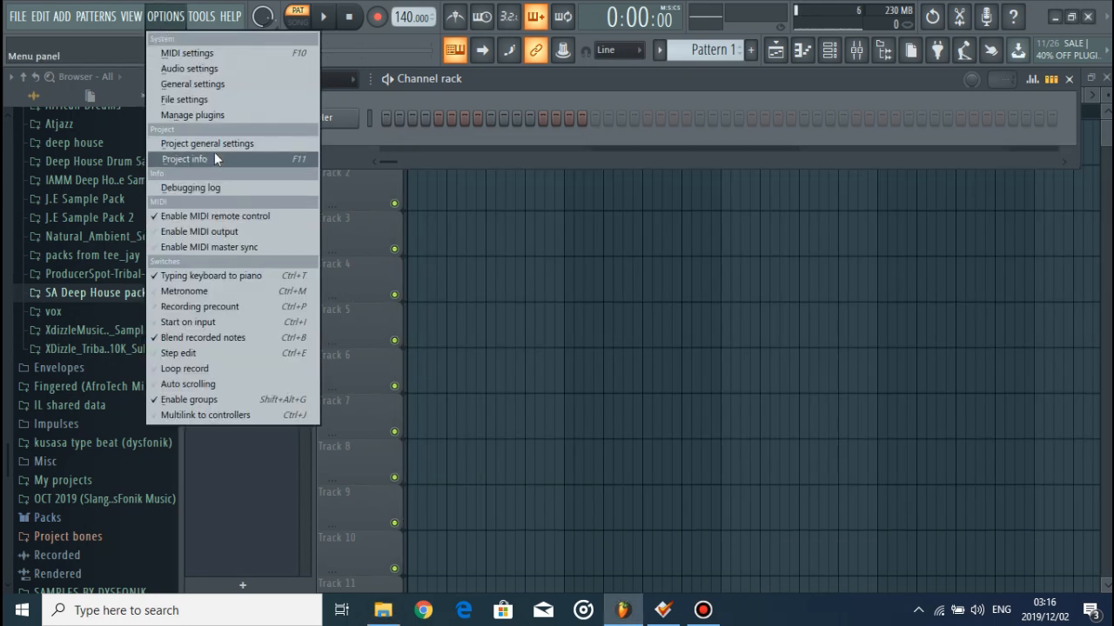
pyautogui.click(196, 98)
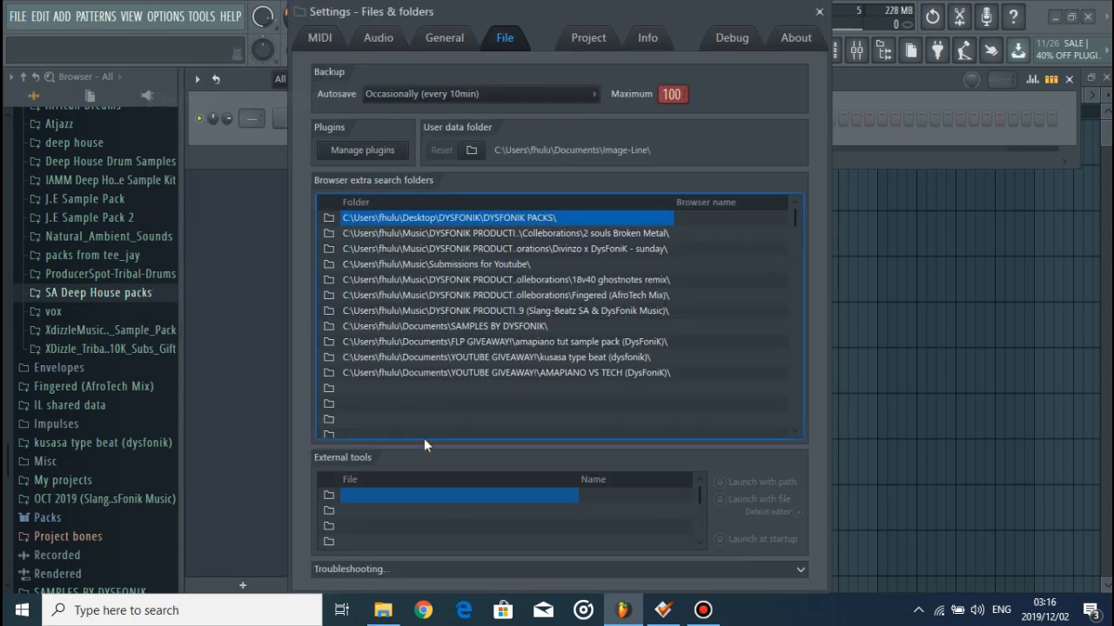
pyautogui.click(328, 389)
pyautogui.scroll(-2, 483, 326)
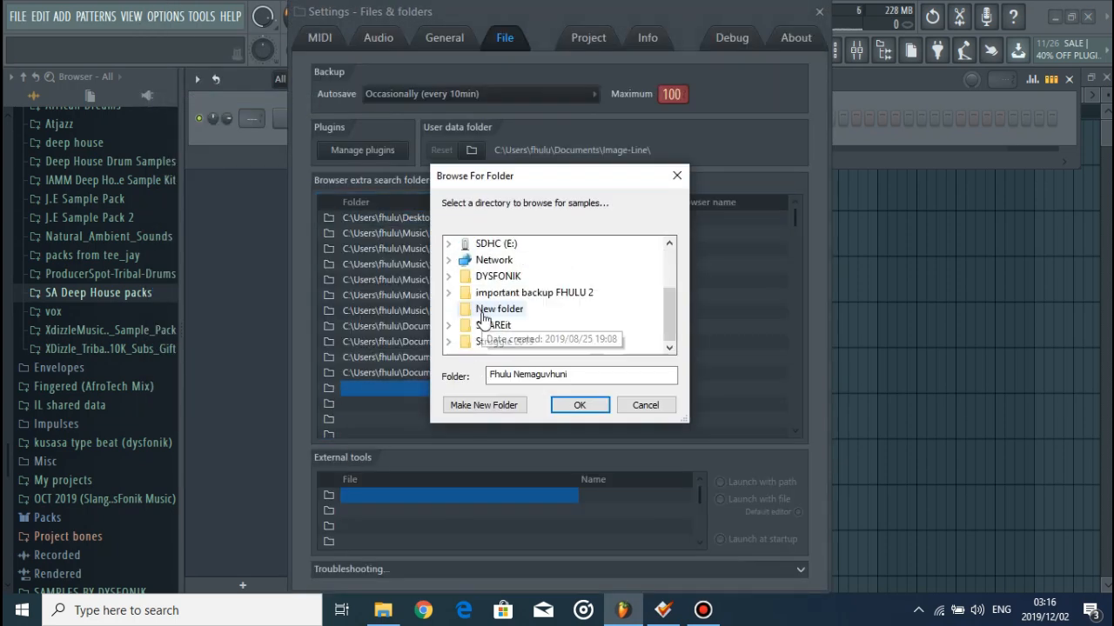
pyautogui.scroll(1, 478, 313)
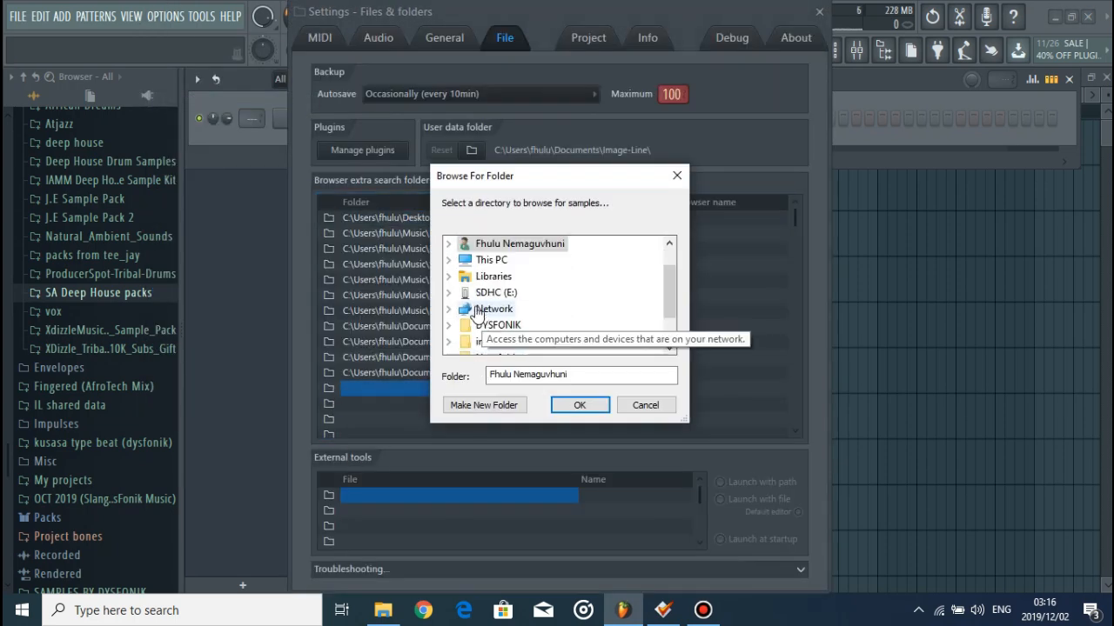
pyautogui.click(448, 277)
pyautogui.click(464, 276)
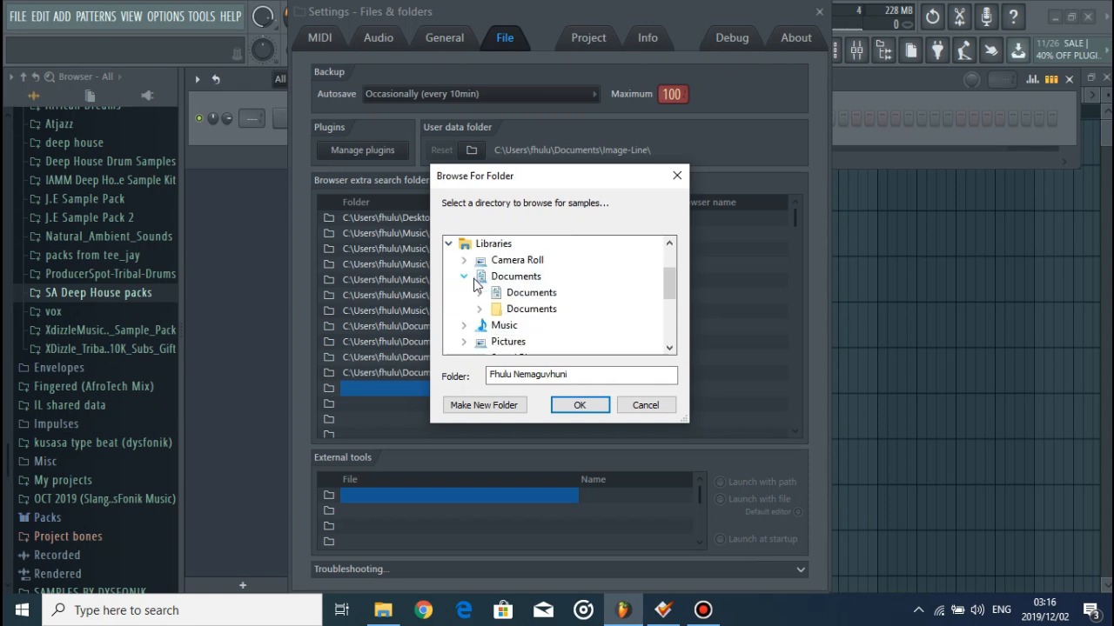
pyautogui.click(480, 294)
pyautogui.scroll(-2, 533, 333)
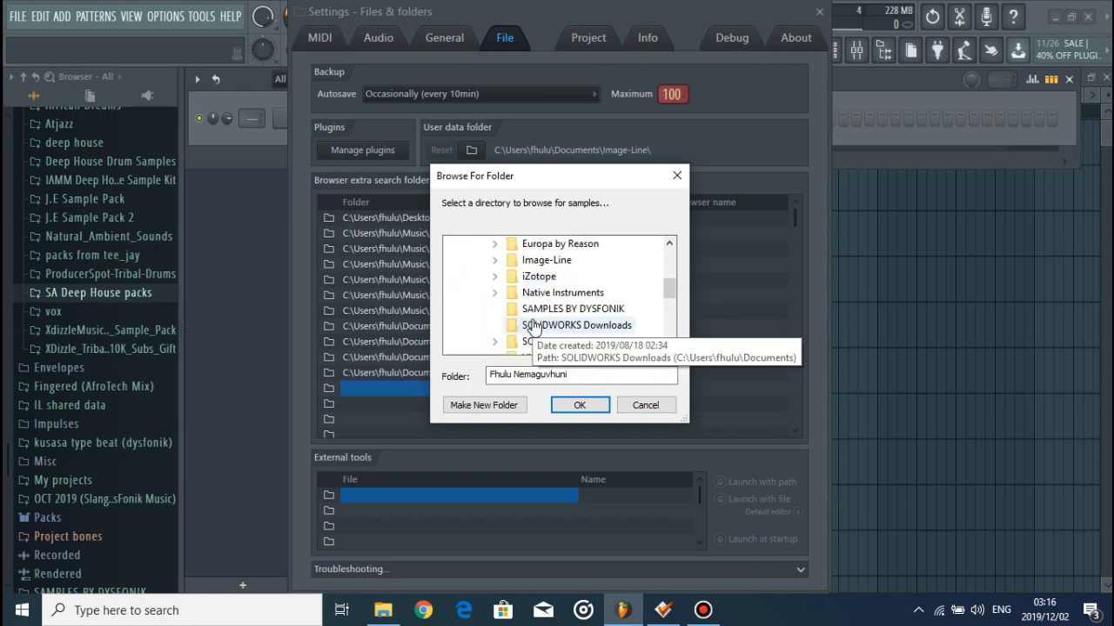
pyautogui.scroll(-4, 531, 326)
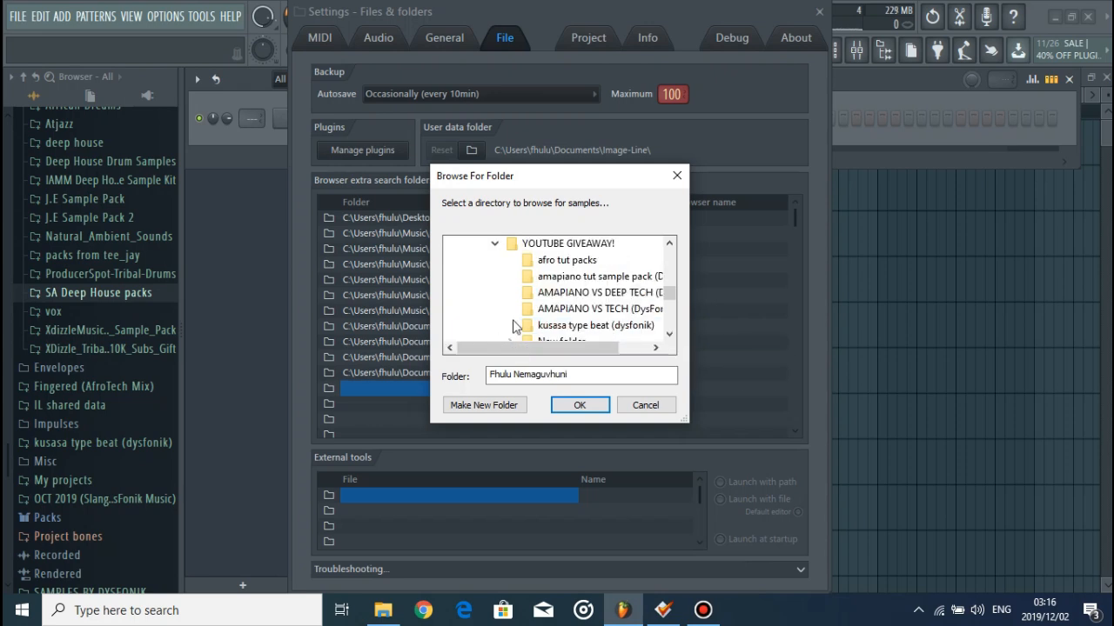
pyautogui.click(532, 311)
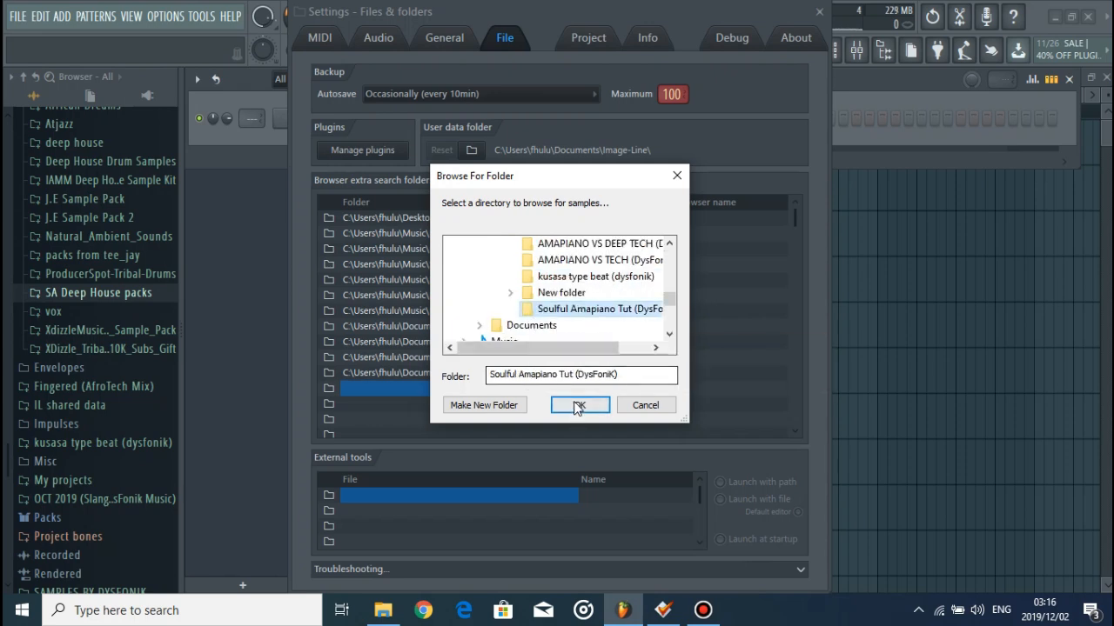
pyautogui.click(579, 404)
pyautogui.click(818, 12)
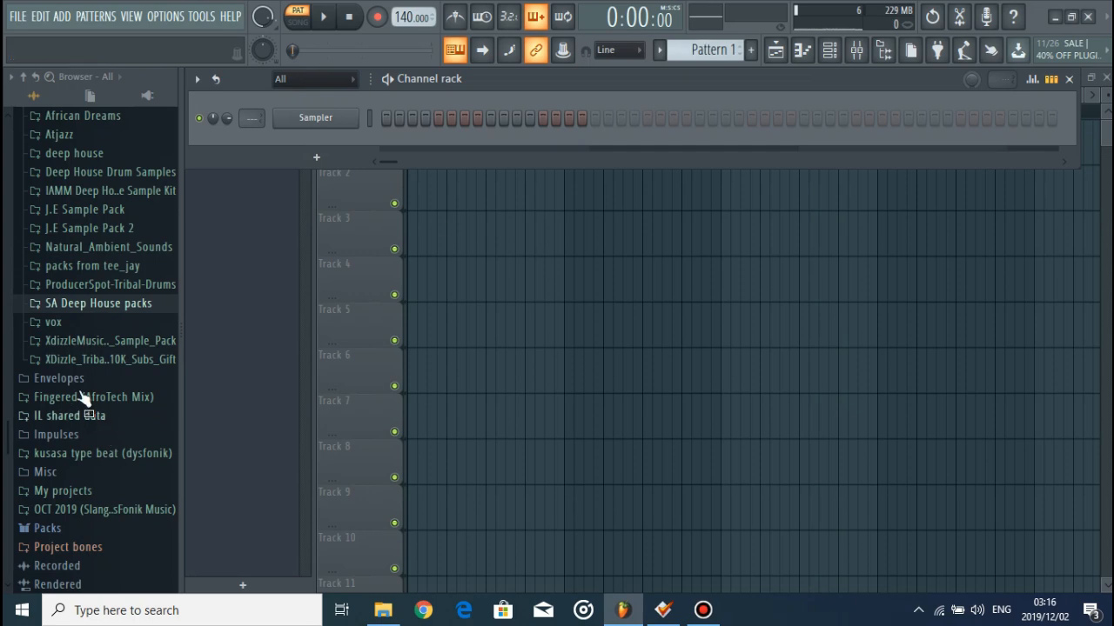
# Collapse DYSFONIK PACKS in the browser and check the samples inside the Soulful Amapiano Tut (DysFoniK) folder
pyautogui.scroll(3, 83, 380)
pyautogui.scroll(1, 35, 216)
pyautogui.click(37, 219)
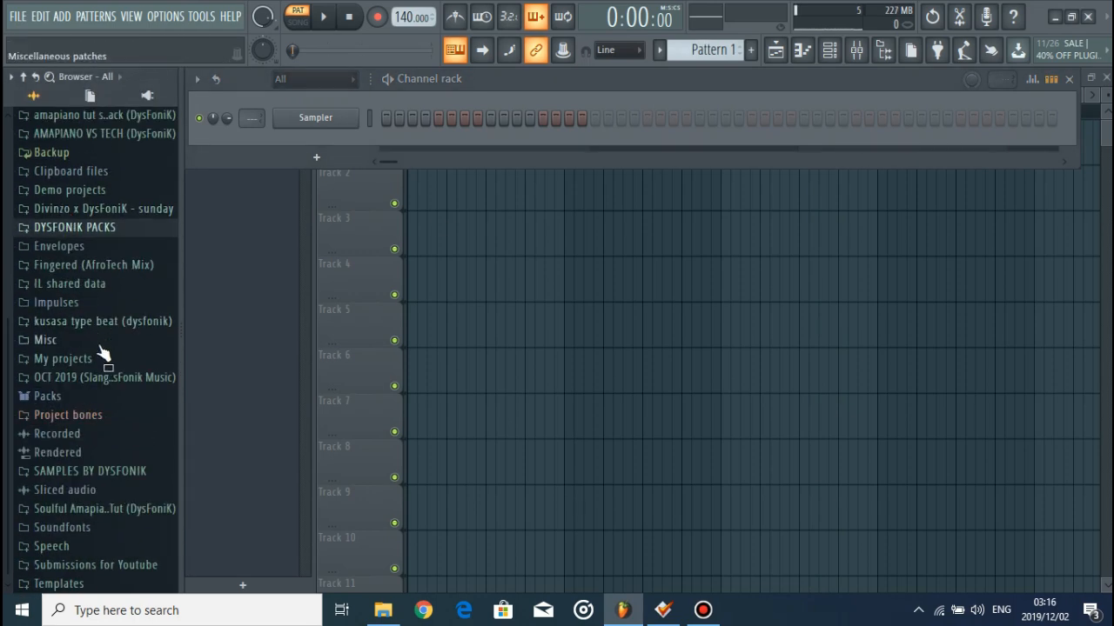
pyautogui.click(104, 509)
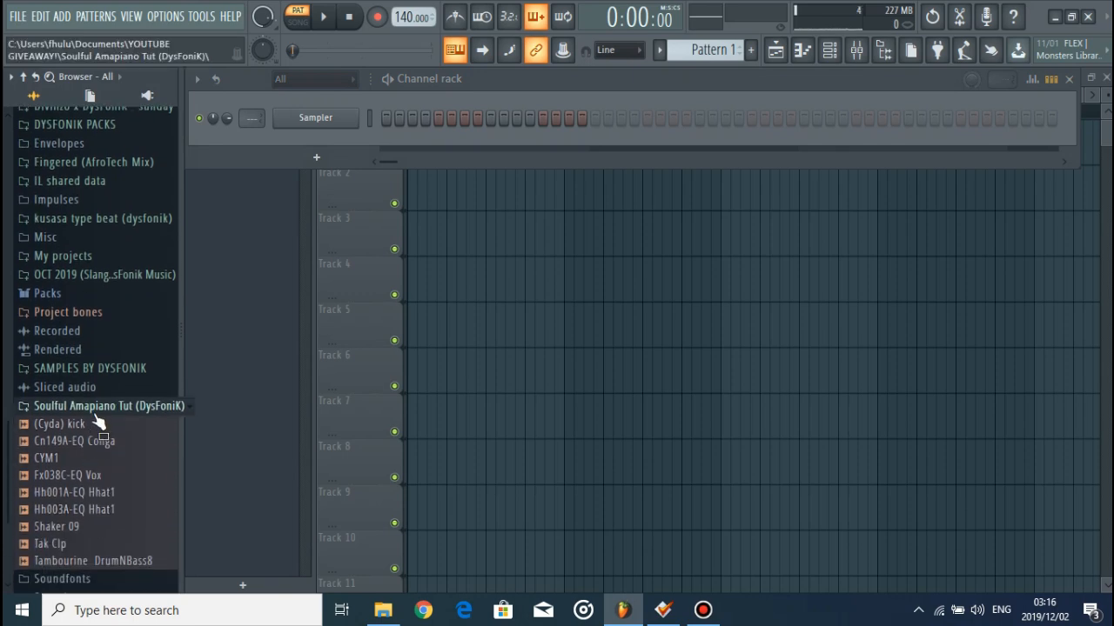
pyautogui.click(94, 411)
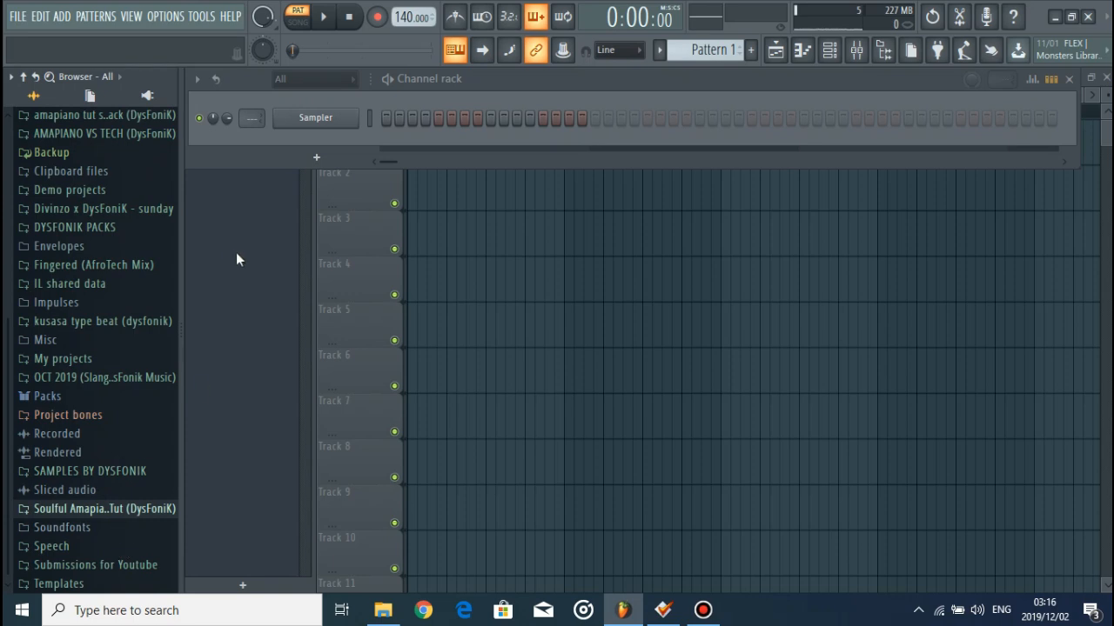
# Set the project tempo to 111 BPM and switch playback to song mode
pyautogui.rightClick(411, 17)
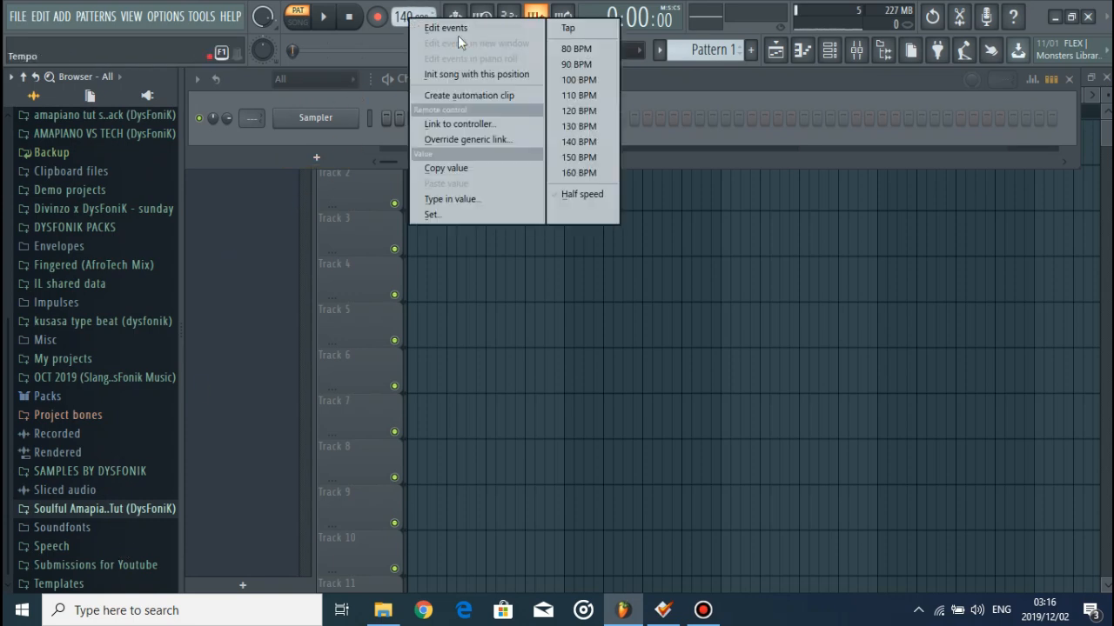
pyautogui.click(565, 95)
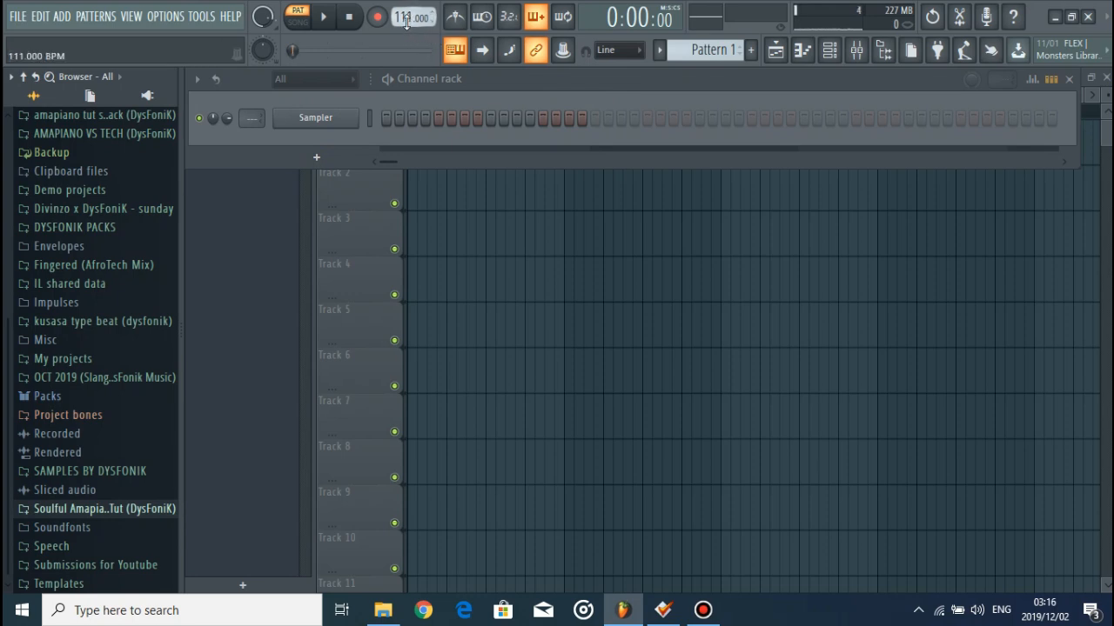
pyautogui.click(302, 20)
# Place two consecutive two-bar Pattern 1 clips on Track 1 and a four-bar Pattern 2 clip on Track 2, starting at bar 1
pyautogui.rightClick(440, 199)
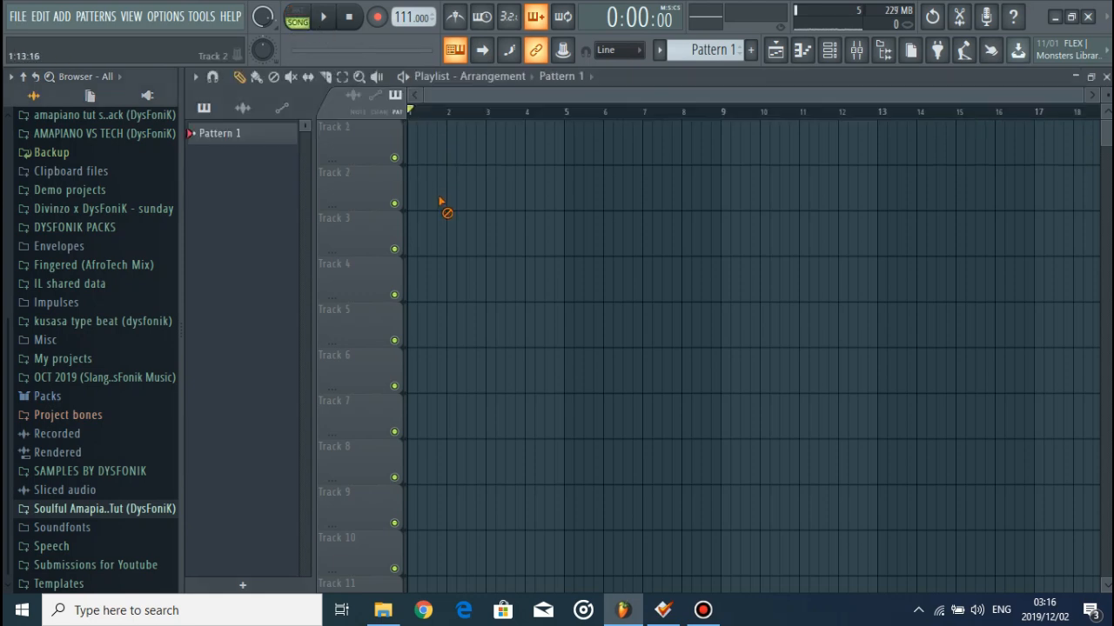
pyautogui.click(428, 144)
pyautogui.moveTo(442, 148); pyautogui.dragTo(565, 207)
pyautogui.hotkey('ctrl', 'b')
pyautogui.scroll(-1, 701, 56)
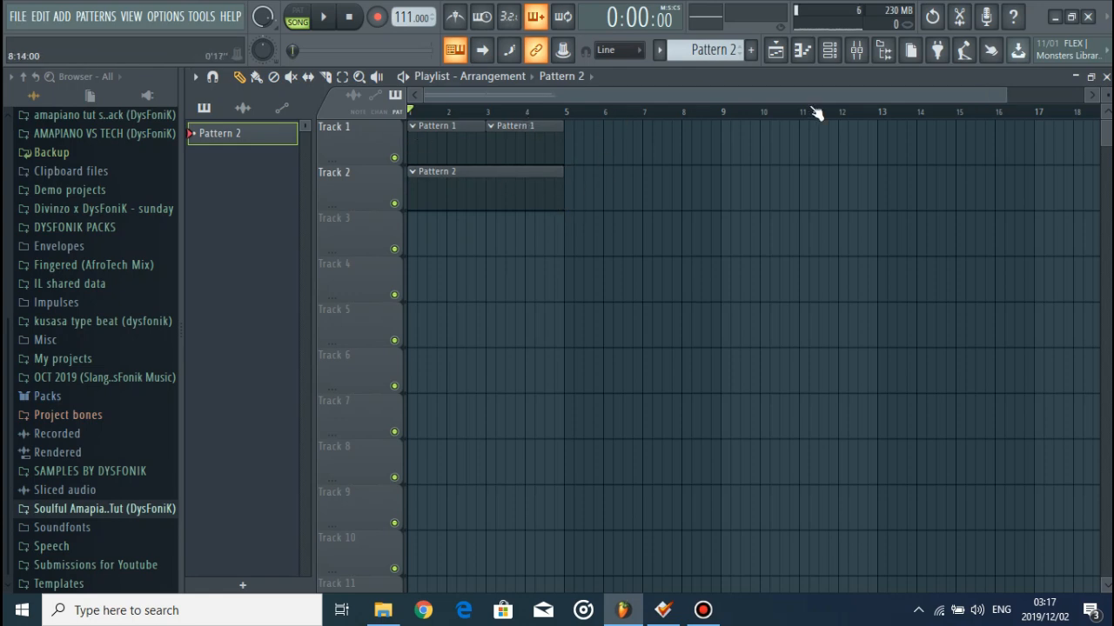
pyautogui.moveTo(1007, 97); pyautogui.dragTo(743, 95)
# Select Pattern 2 and add a Purity instrument channel to the channel rack
pyautogui.click(496, 126)
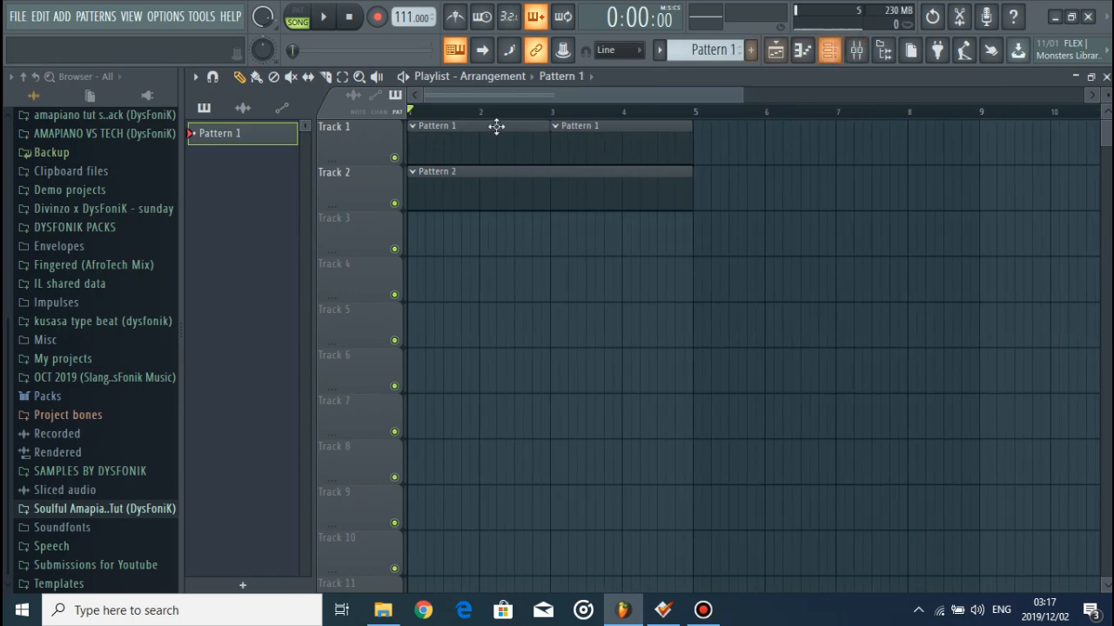
pyautogui.click(482, 191)
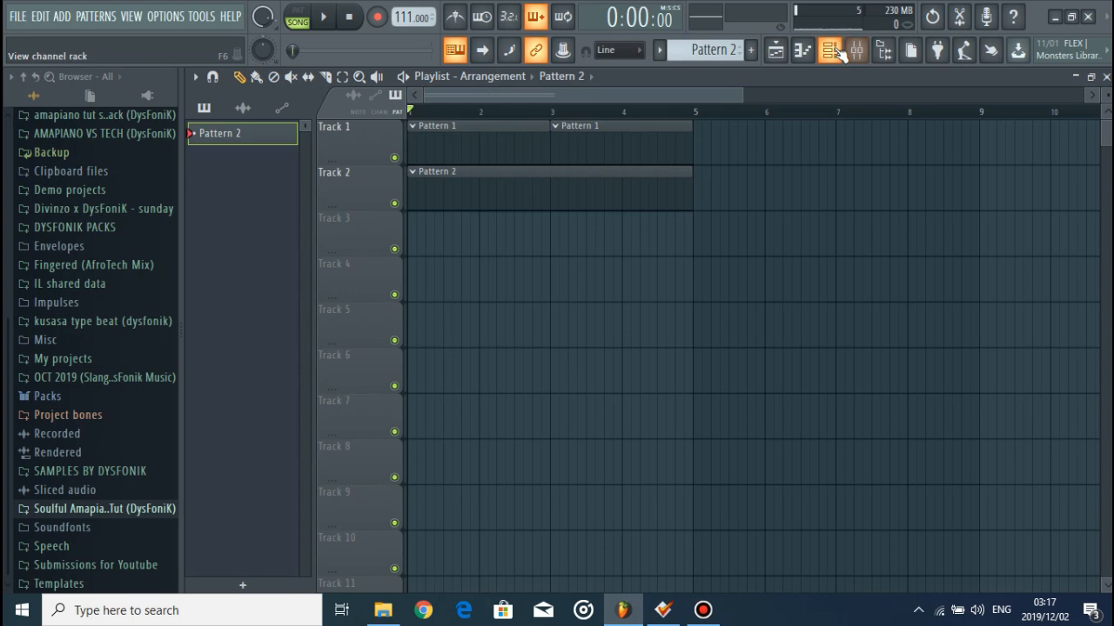
pyautogui.click(832, 51)
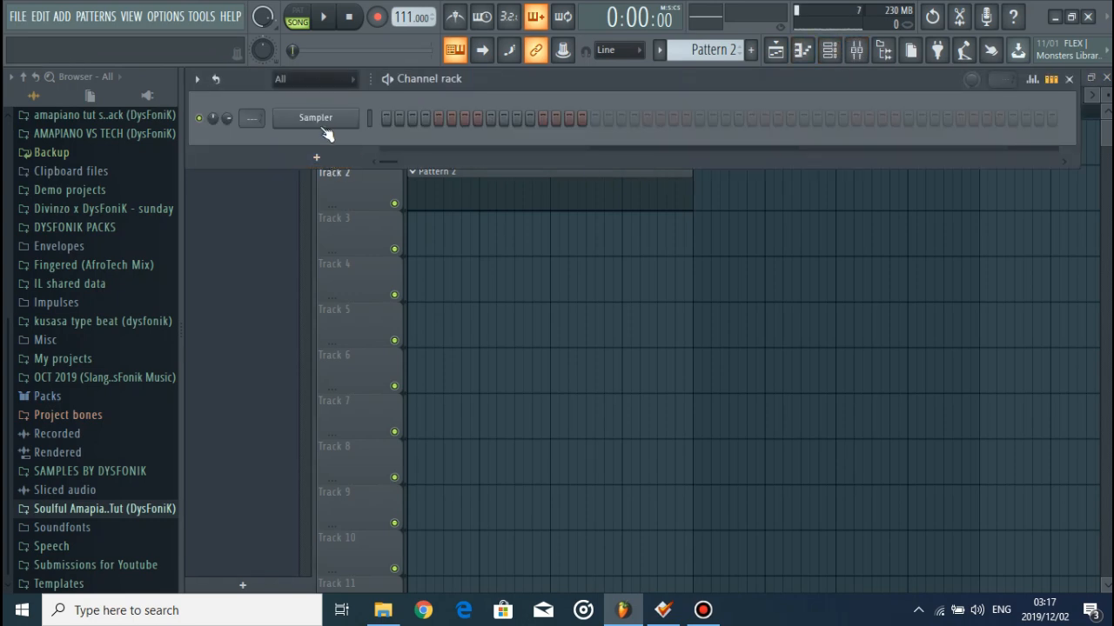
pyautogui.click(317, 157)
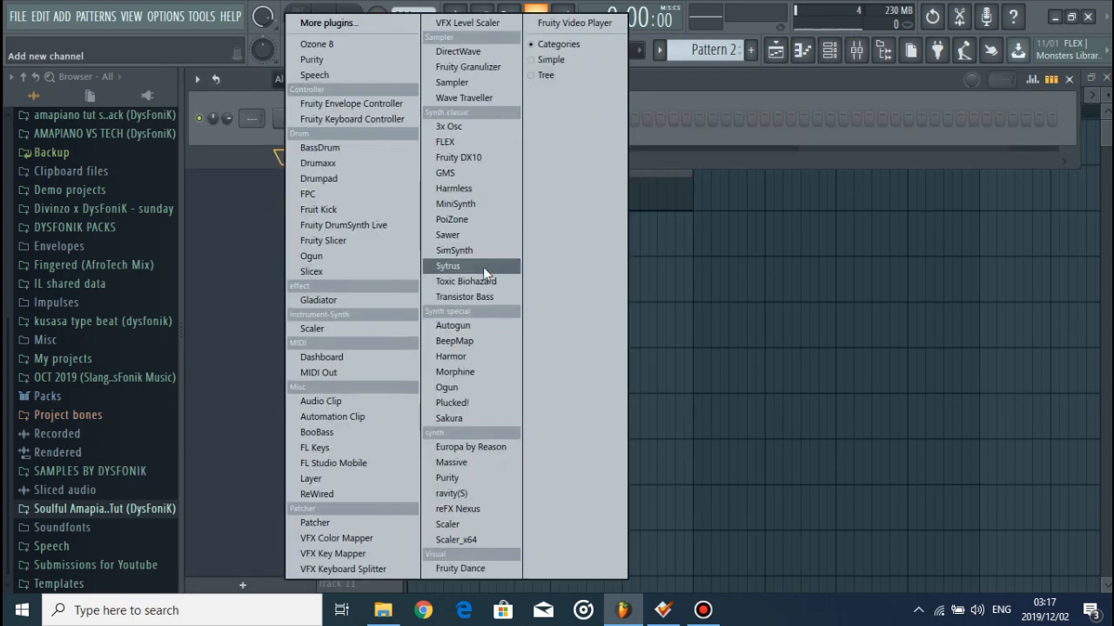
pyautogui.click(495, 477)
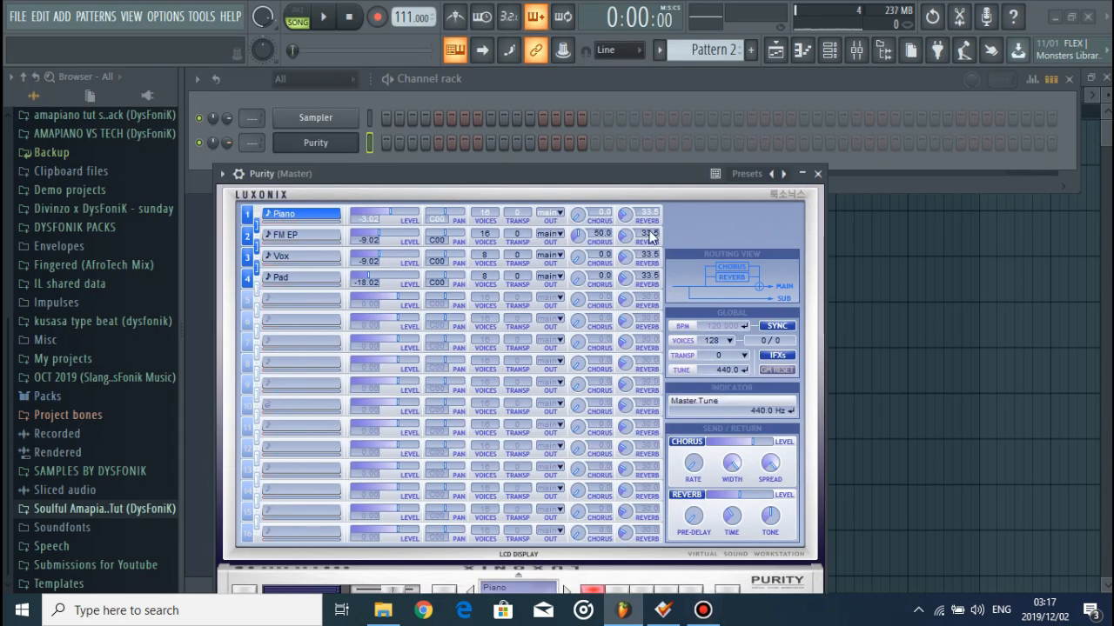
# Show Purity's preset list and try the Piano presets Tine EP 4 and Vintage EP 1
pyautogui.moveTo(634, 170); pyautogui.dragTo(629, 105)
pyautogui.click(620, 525)
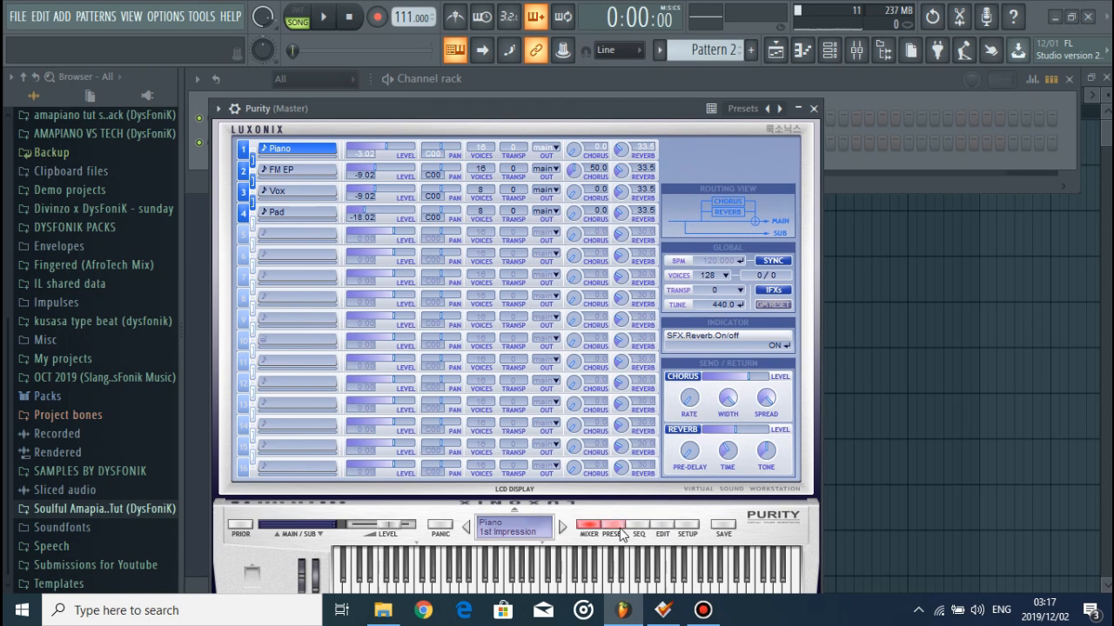
pyautogui.click(566, 336)
pyautogui.click(564, 294)
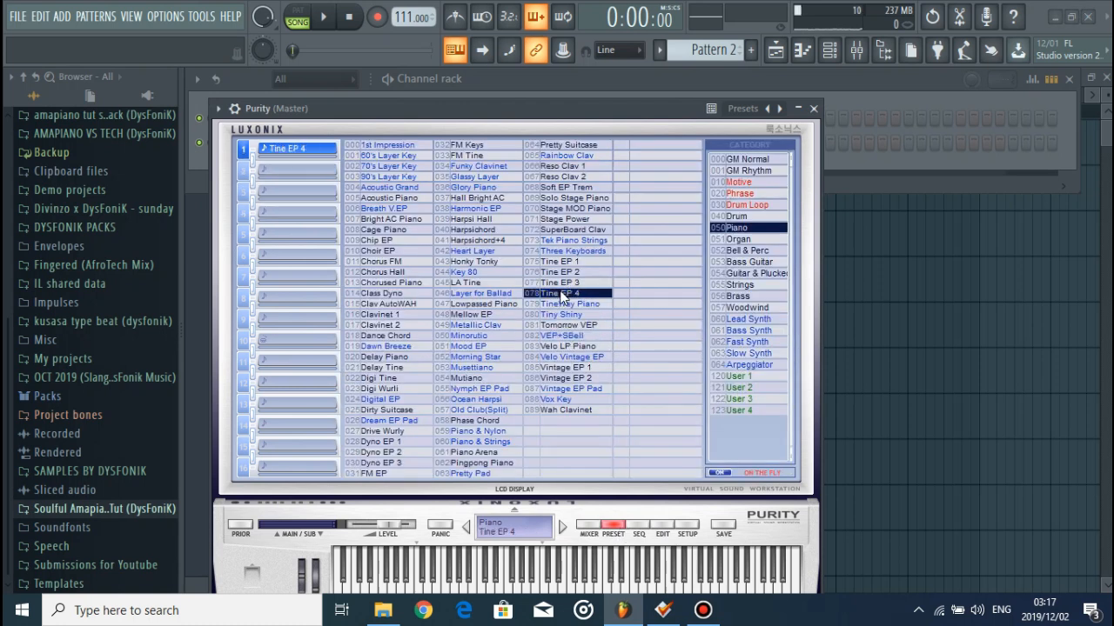
pyautogui.click(567, 347)
pyautogui.click(584, 367)
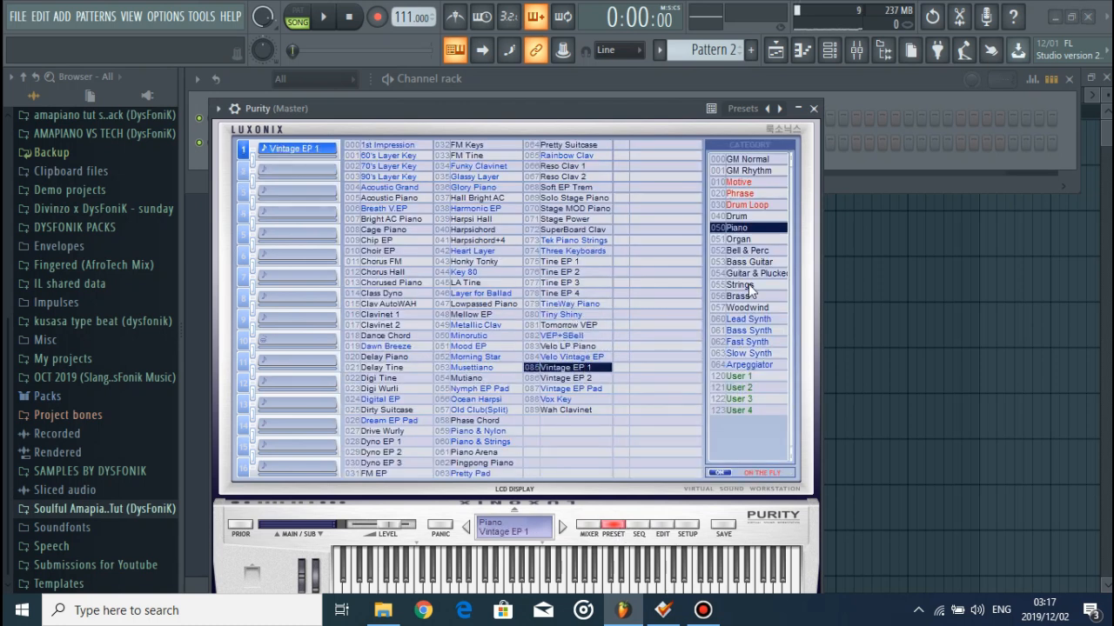
# Browse Purity's Woodwind and Bass Guitar categories, load the Slow Synth preset Tremolo Signal, and close the plugin window
pyautogui.click(750, 286)
pyautogui.click(748, 308)
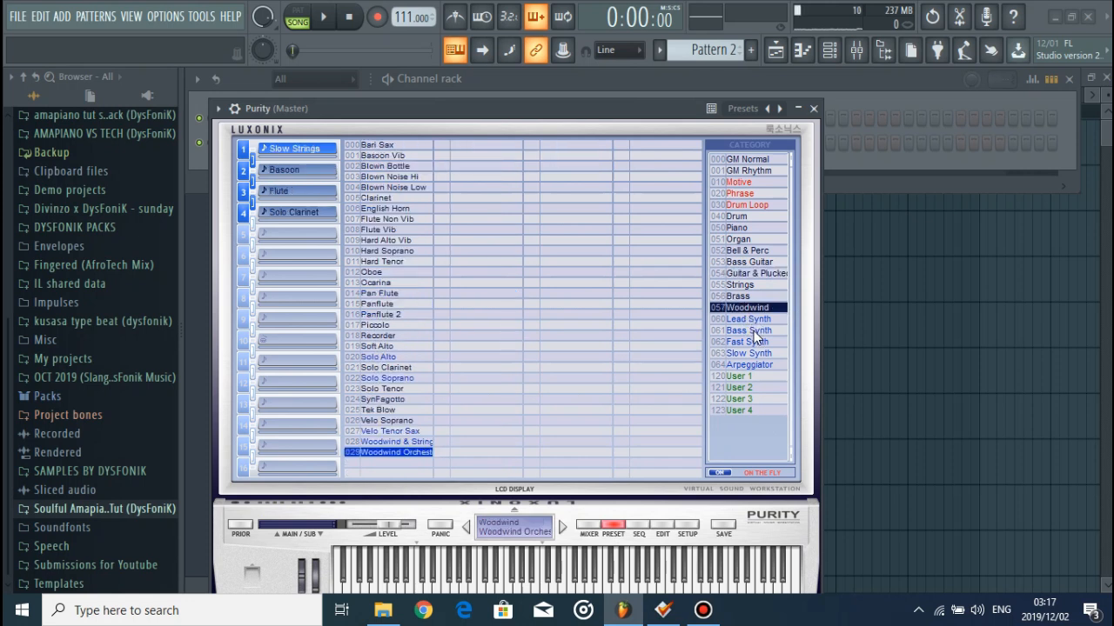
pyautogui.click(750, 330)
pyautogui.click(749, 263)
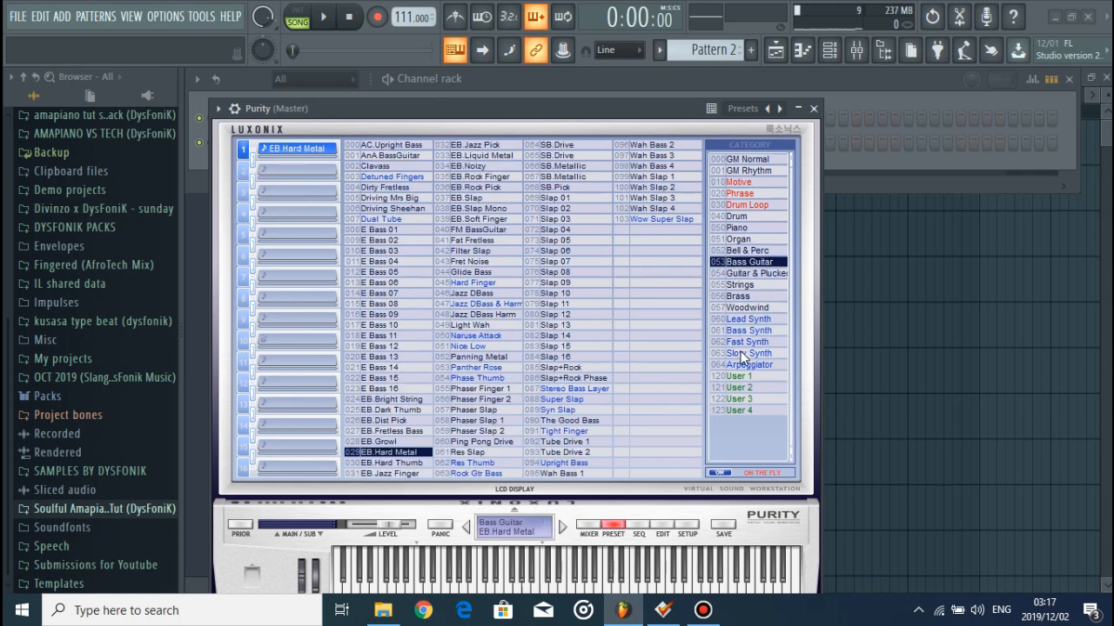
pyautogui.click(742, 354)
pyautogui.click(672, 347)
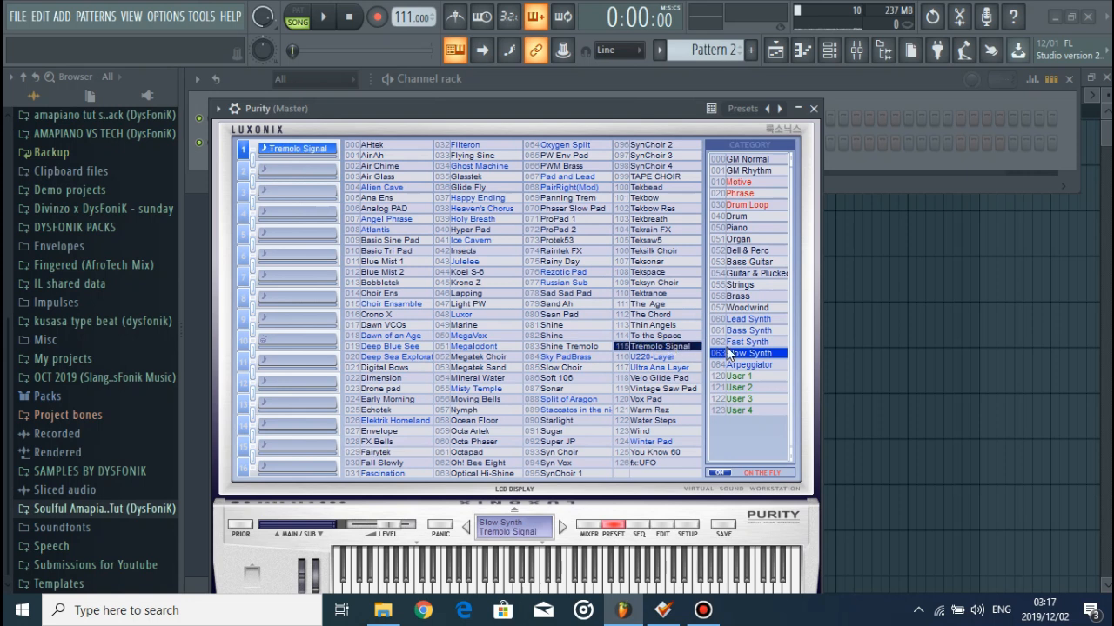
pyautogui.click(813, 108)
# Open the Purity channel's piano roll, audition a few keys, and draw a G#4 note about 1.25 bars long from bar 1
pyautogui.rightClick(341, 143)
pyautogui.click(391, 144)
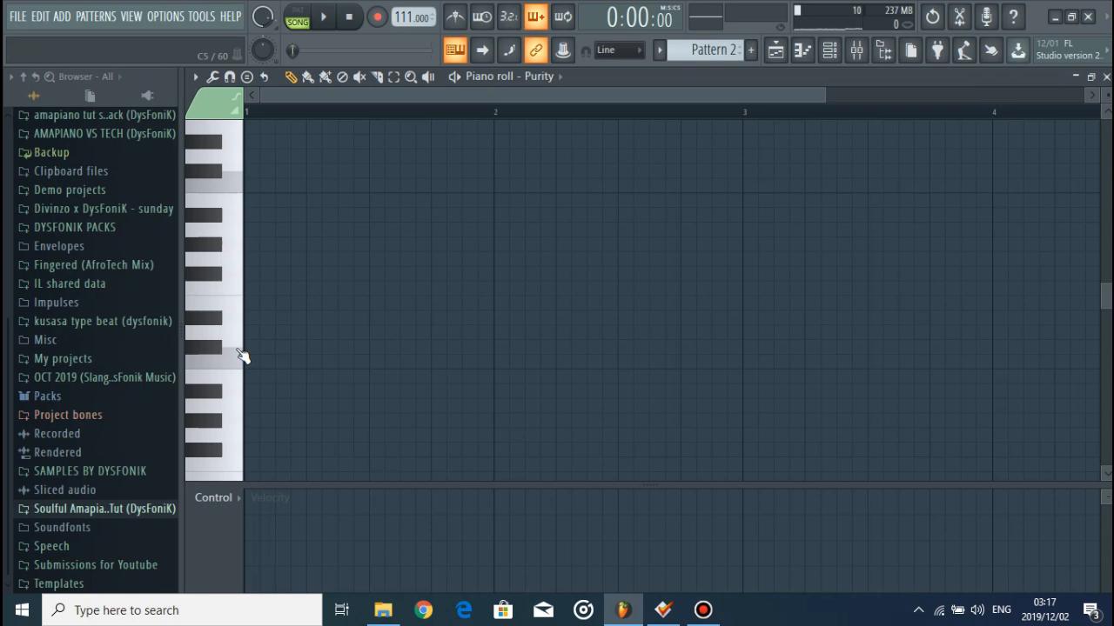
pyautogui.click(242, 353)
pyautogui.click(238, 341)
pyautogui.click(239, 356)
pyautogui.moveTo(267, 365); pyautogui.dragTo(522, 423)
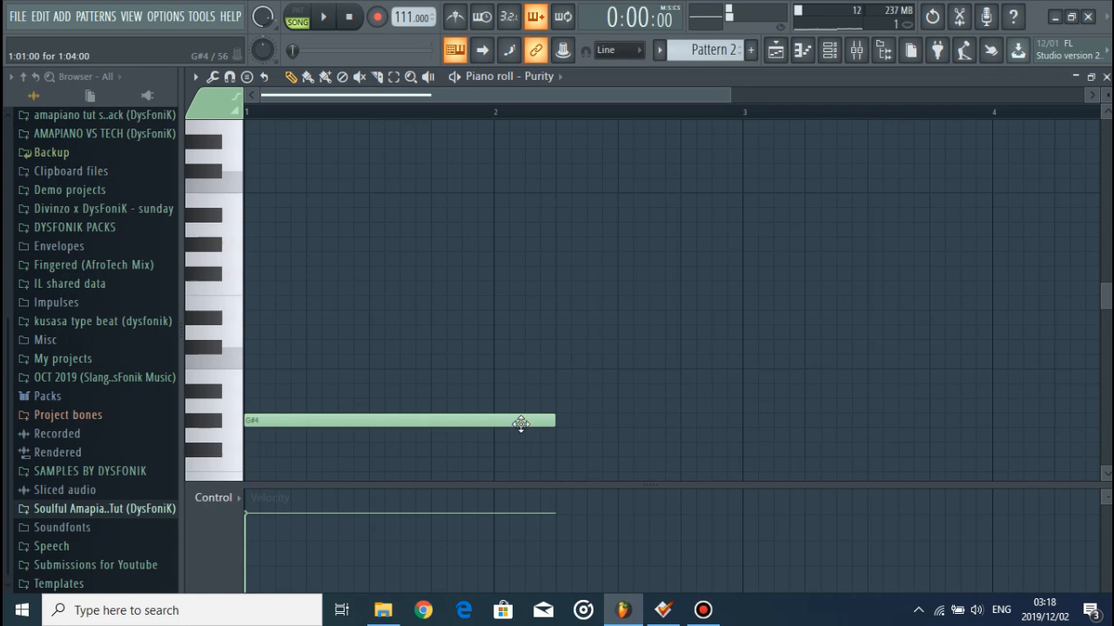
# Move the long note down to F#4 and play the song to hear it
pyautogui.click(443, 462)
pyautogui.rightClick(442, 462)
pyautogui.moveTo(385, 435); pyautogui.dragTo(388, 466)
pyautogui.press('space')
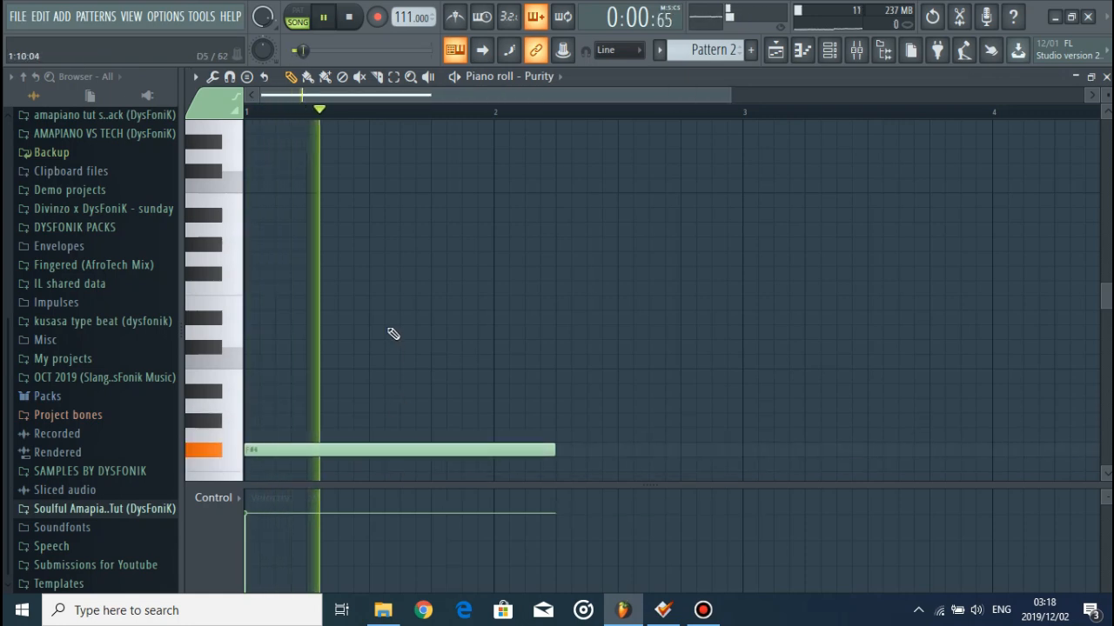
# Add a C#5 note from bar 1, as long as the F#4 note, and play both notes together
pyautogui.press('space')
pyautogui.click(285, 388)
pyautogui.moveTo(311, 390); pyautogui.dragTo(326, 349)
pyautogui.press('space')
pyautogui.press('space')
pyautogui.press('space')
pyautogui.press('space')
pyautogui.press('space')
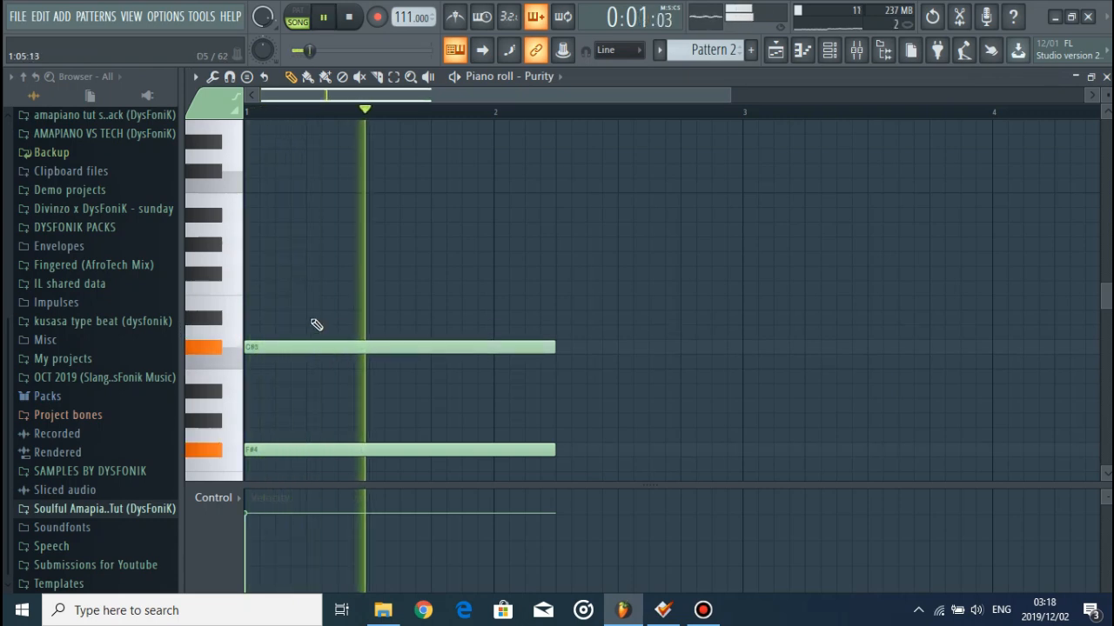
# Try a G#5 top note, delete it, and place an F#5 note of the same length above C#5 instead
pyautogui.press('space')
pyautogui.click(250, 256)
pyautogui.moveTo(256, 254); pyautogui.dragTo(255, 243)
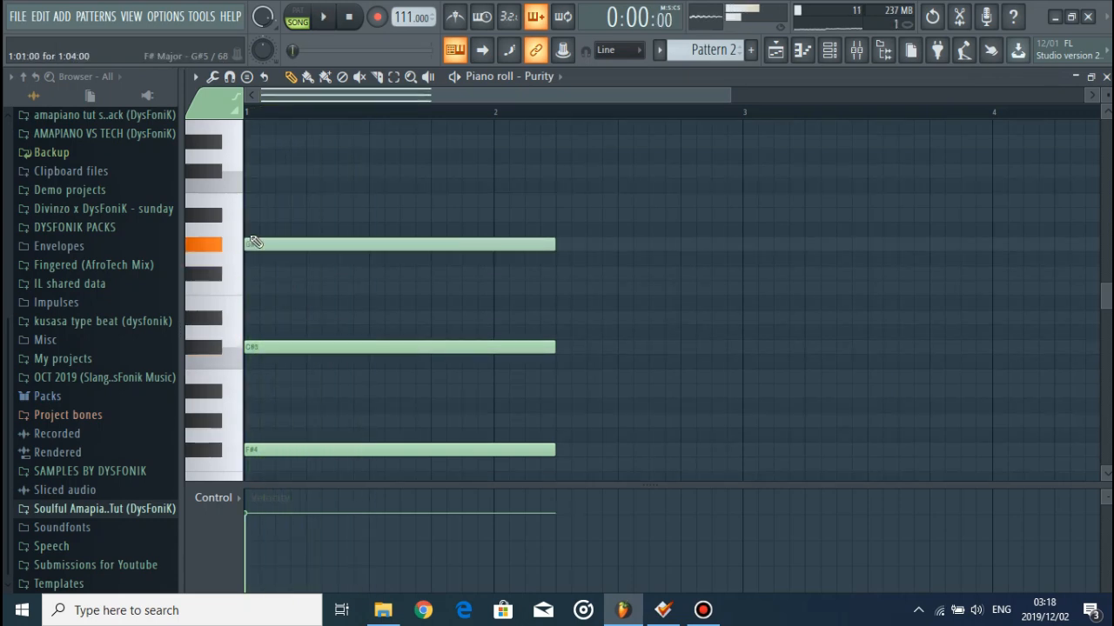
pyautogui.rightClick(319, 246)
pyautogui.click(290, 451)
pyautogui.moveTo(343, 451); pyautogui.dragTo(266, 282)
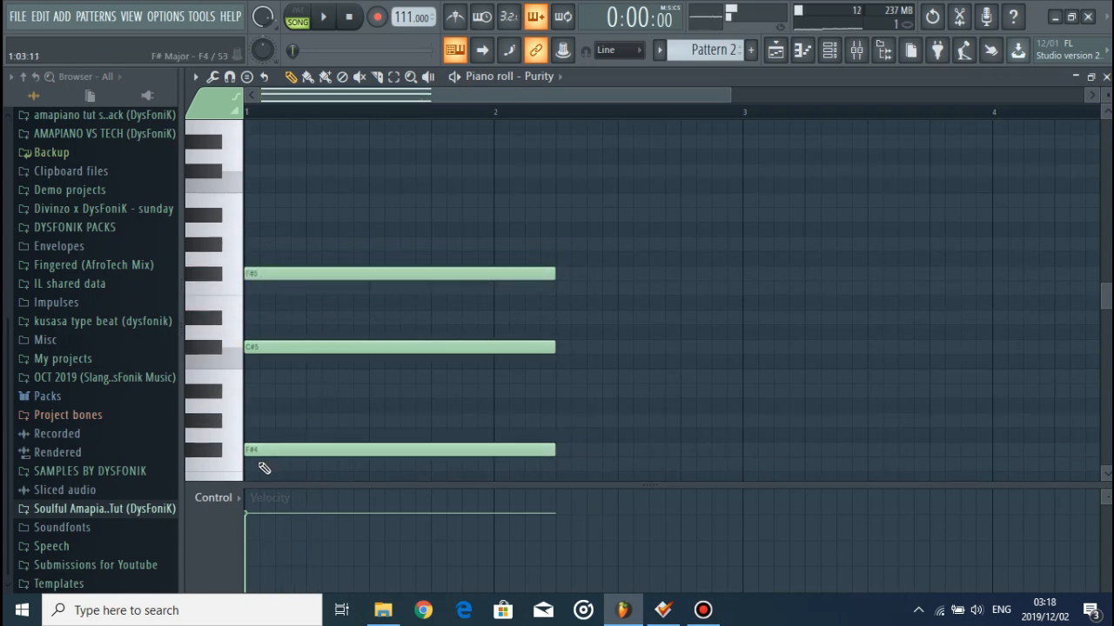
# Play the three-note chord, then stretch all its notes to the start of bar 5
pyautogui.press('space')
pyautogui.scroll(-2, 559, 122)
pyautogui.scroll(-3, 554, 217)
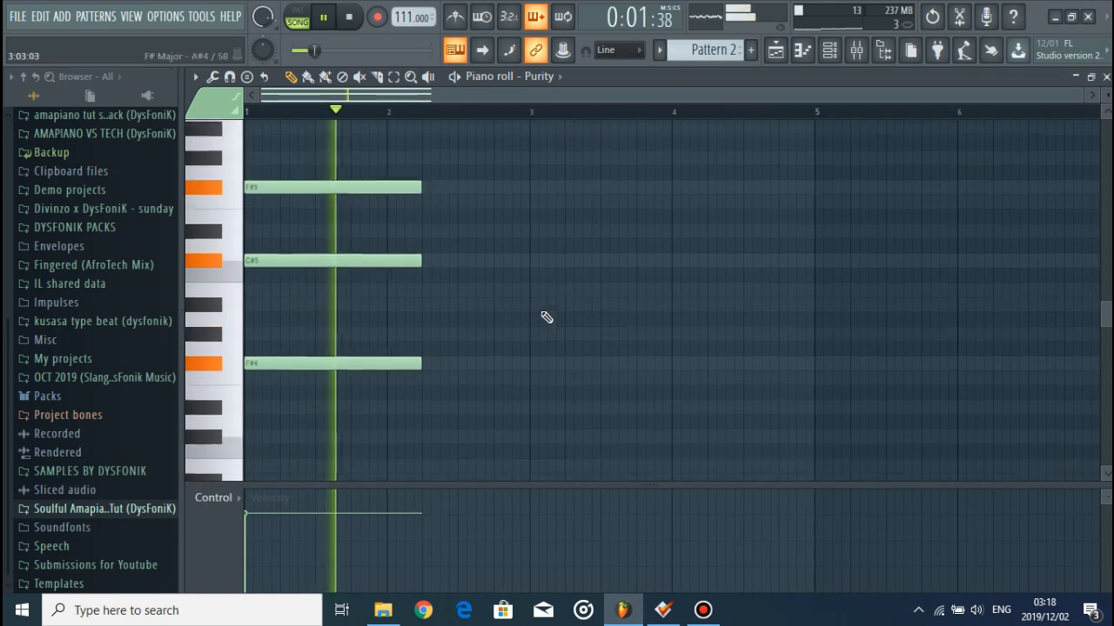
pyautogui.press('space')
pyautogui.moveTo(553, 414); pyautogui.dragTo(303, 150)
pyautogui.moveTo(417, 184); pyautogui.dragTo(812, 185)
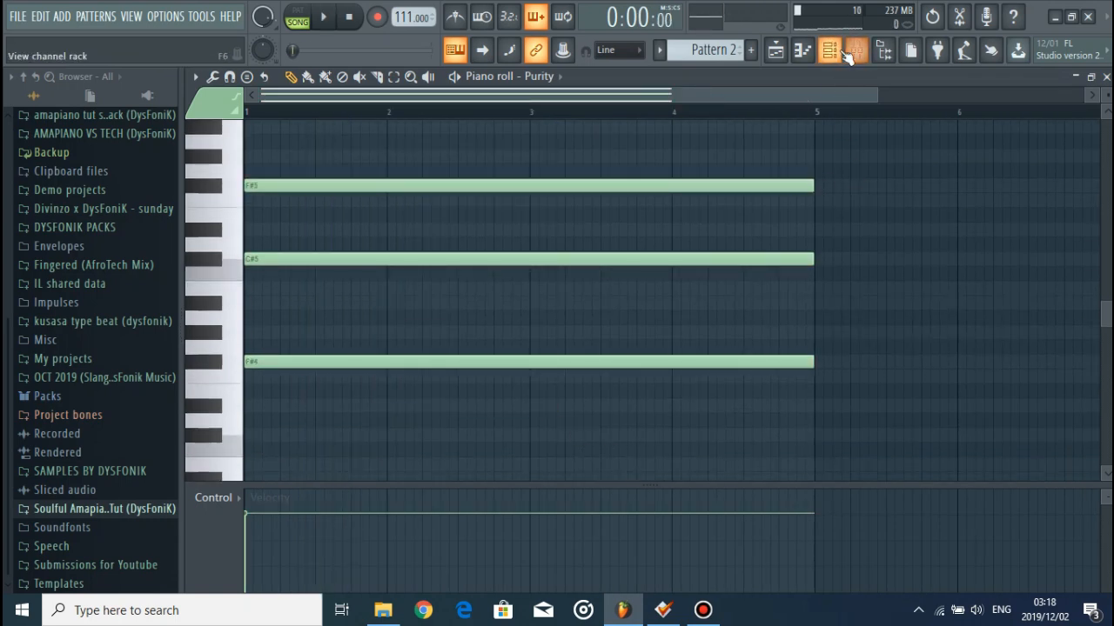
# Add a second Purity channel from the channel rack and show its preset list
pyautogui.click(830, 49)
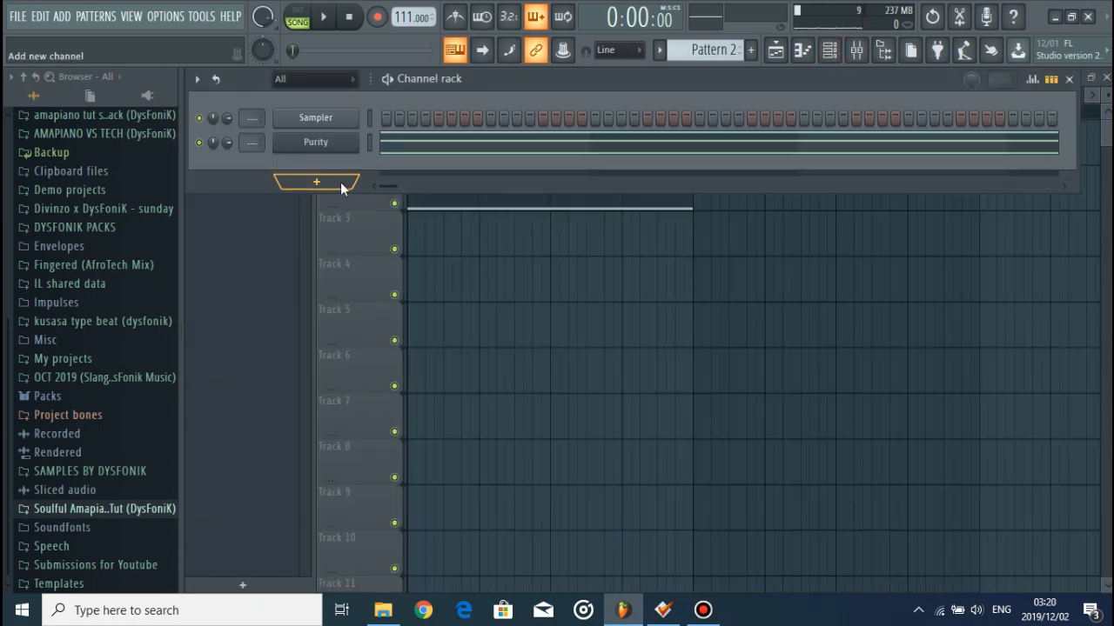
pyautogui.click(315, 181)
pyautogui.click(476, 483)
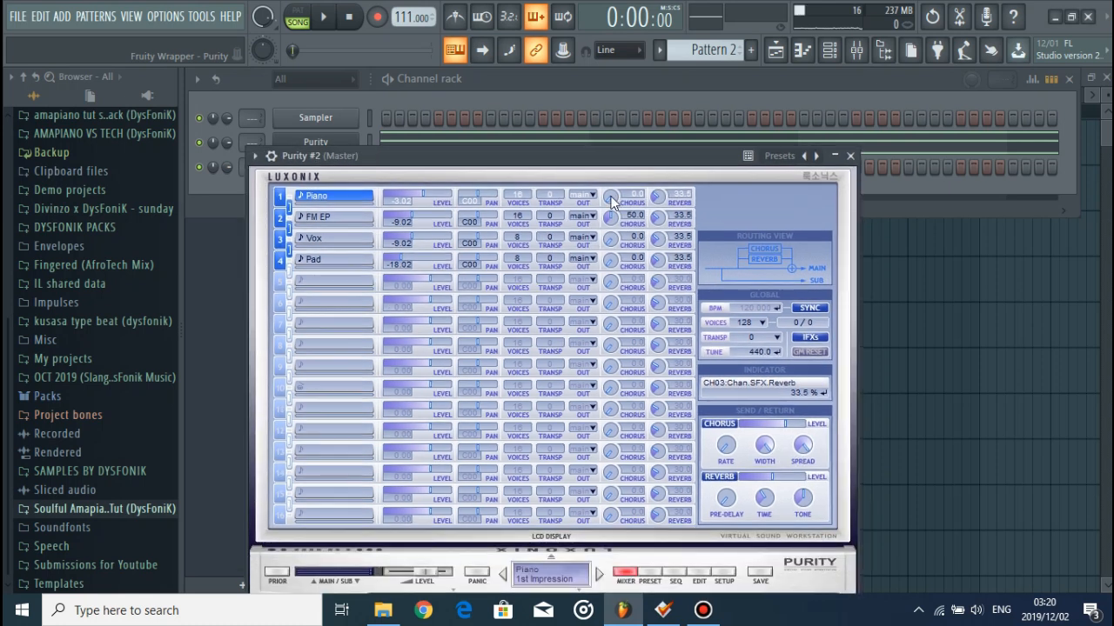
pyautogui.click(660, 577)
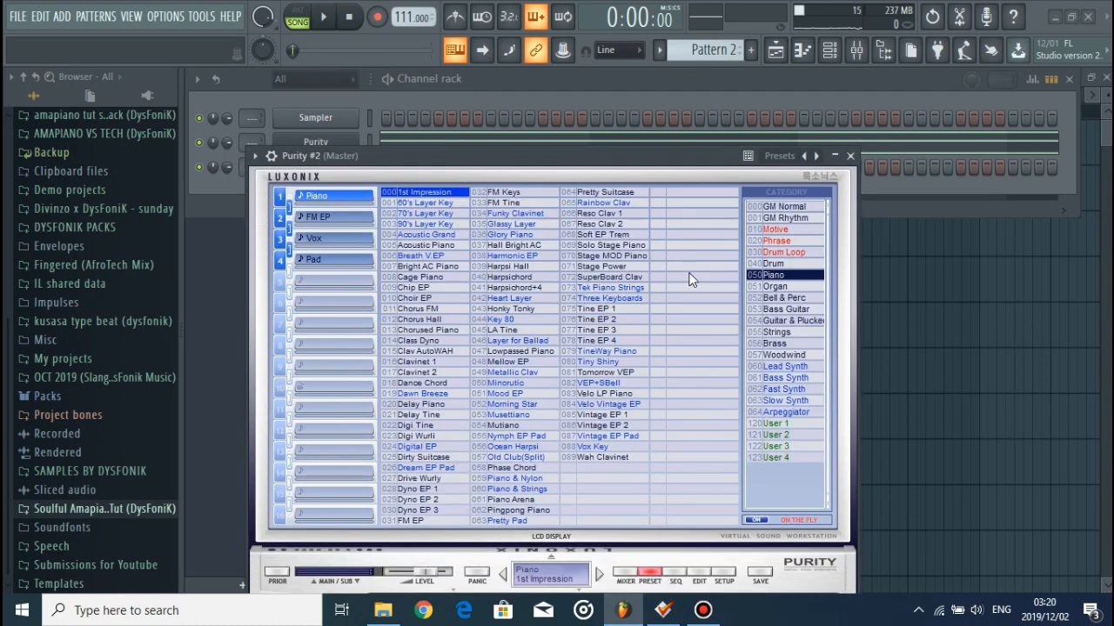
# Try the Organ presets Clean Fast, Clean Slow, Blue Jimmy Fast, Bagpipe, Pipetek and Reed Pipe, and load Soft Draw Slow
pyautogui.click(774, 286)
pyautogui.click(433, 298)
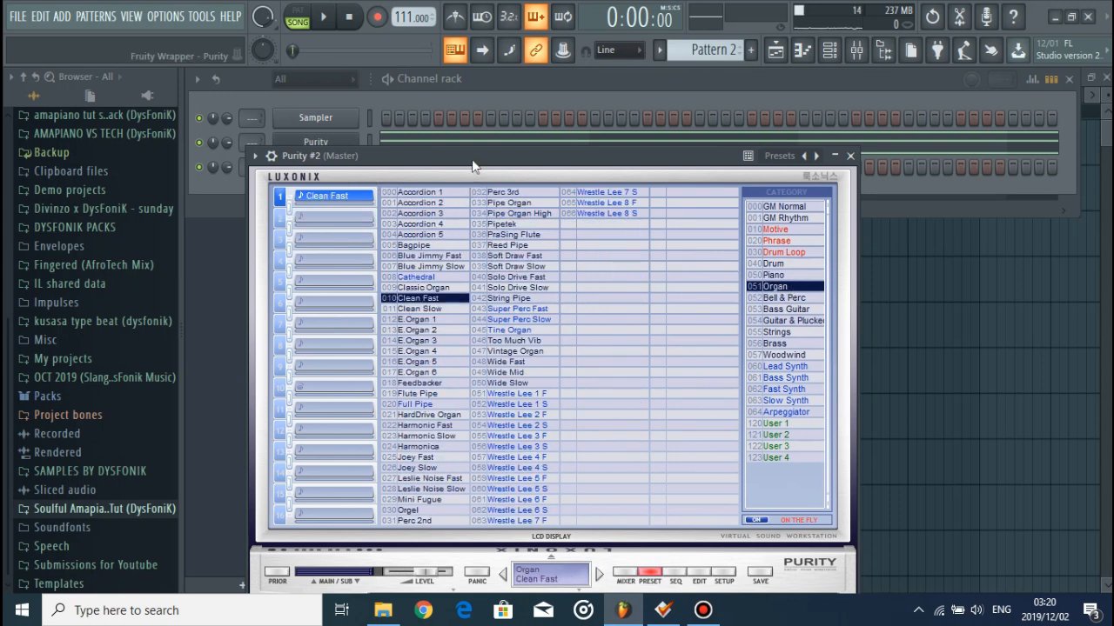
pyautogui.click(439, 310)
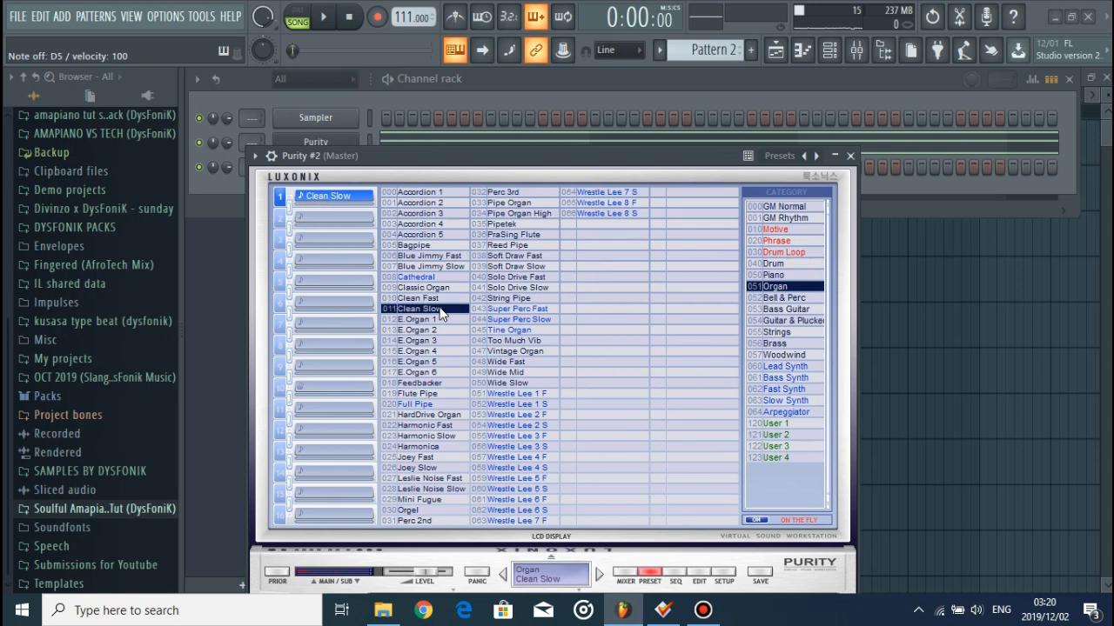
pyautogui.click(432, 256)
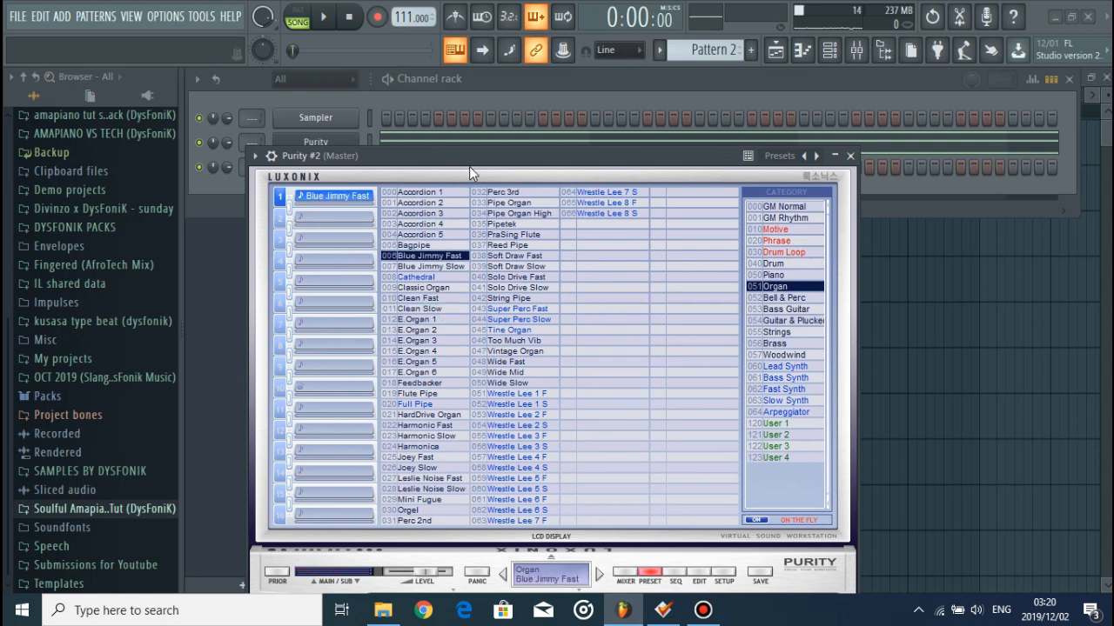
pyautogui.click(432, 246)
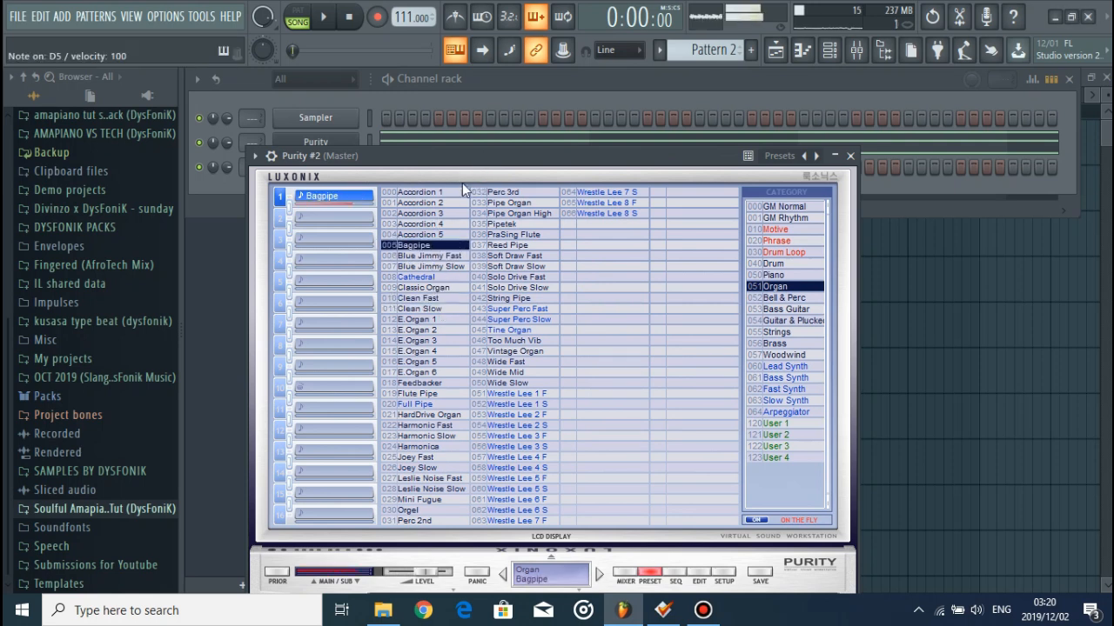
pyautogui.click(501, 225)
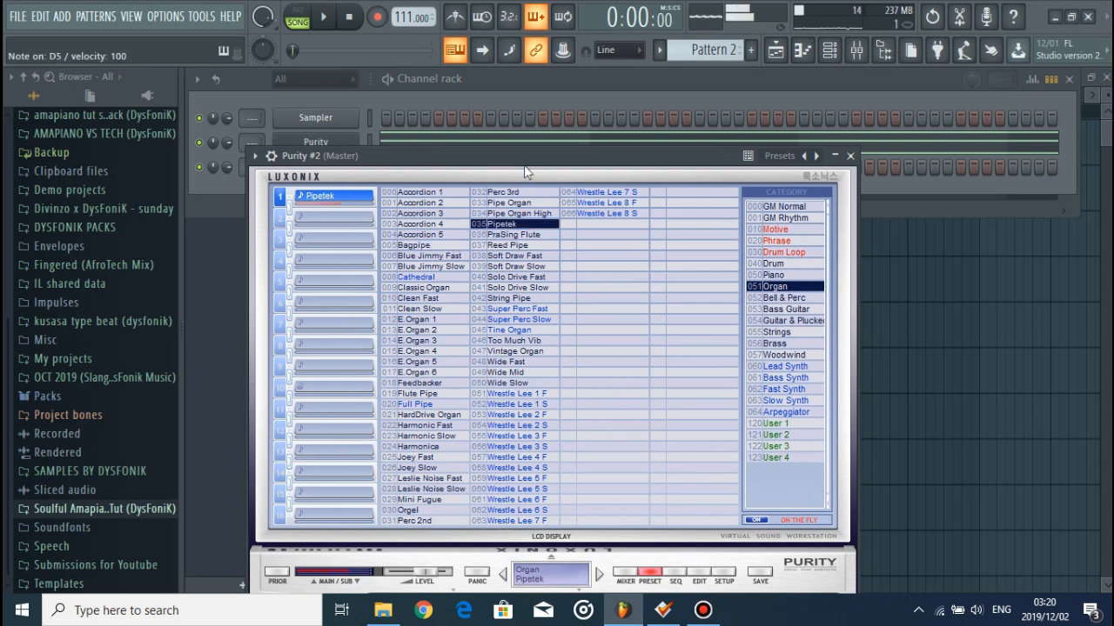
pyautogui.click(529, 245)
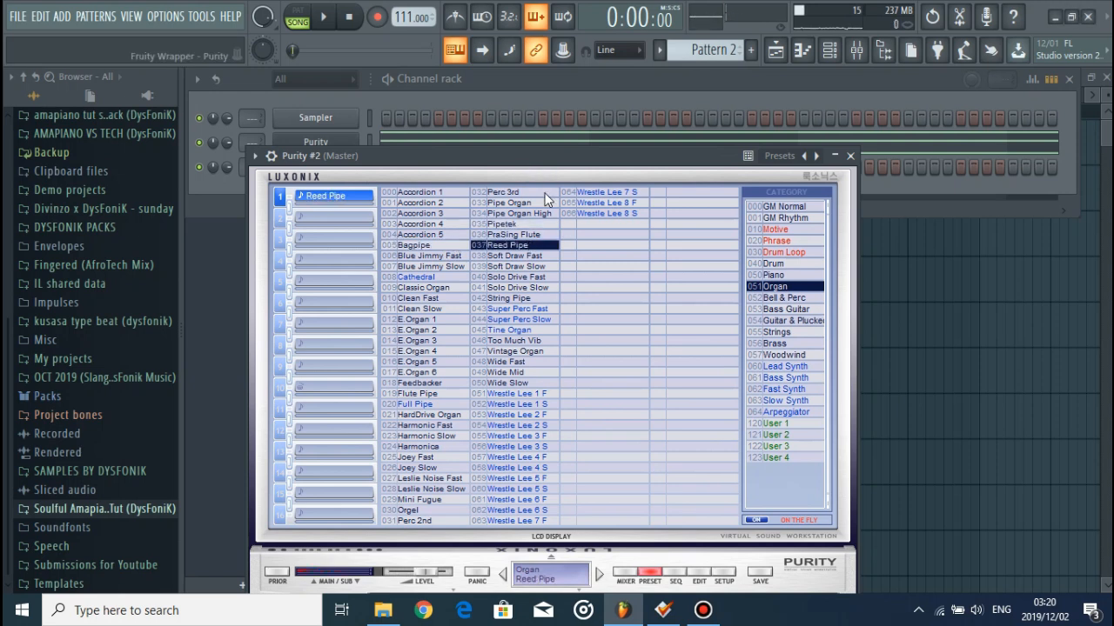
pyautogui.click(534, 267)
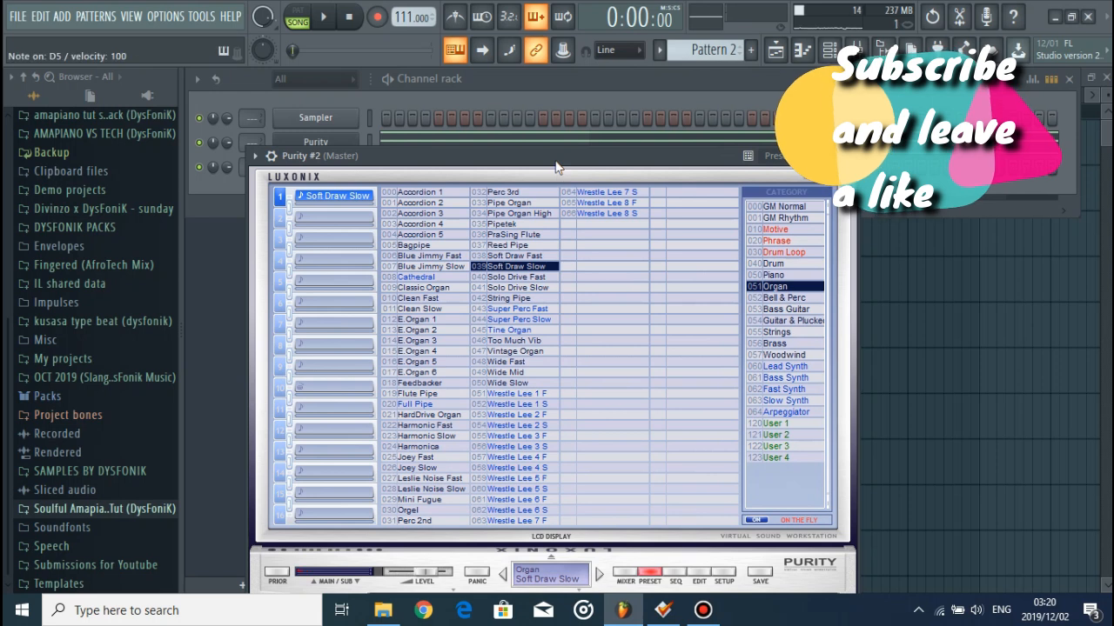
# Close the plugin window, open the Purity #2 channel's piano roll, and audition the F#4 key
pyautogui.click(846, 156)
pyautogui.rightClick(355, 164)
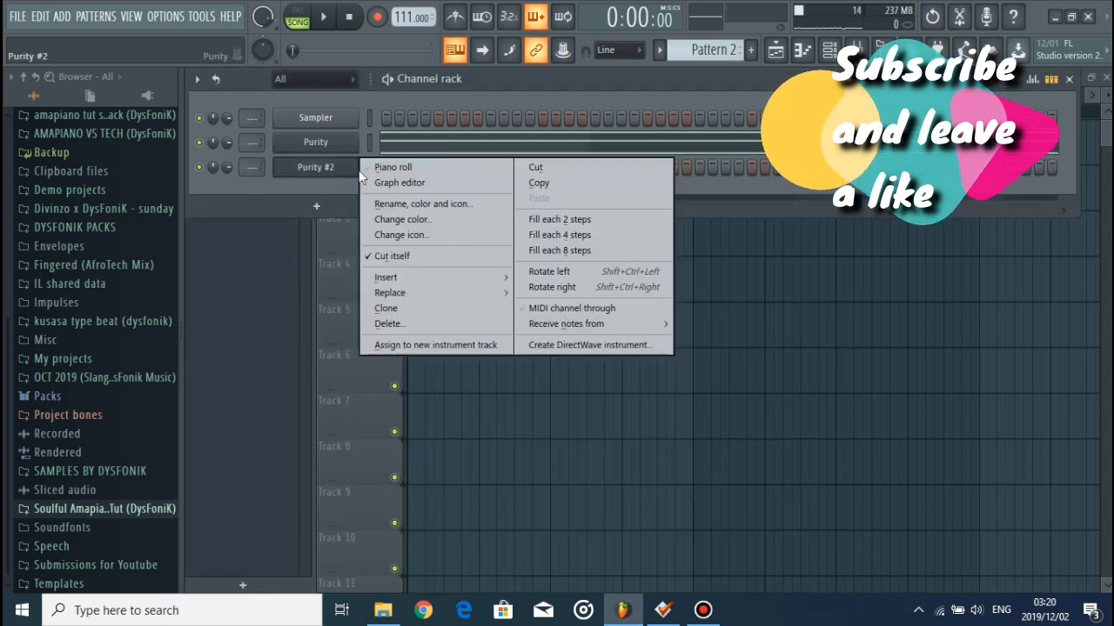
pyautogui.click(371, 167)
pyautogui.scroll(-2, 299, 333)
pyautogui.click(219, 275)
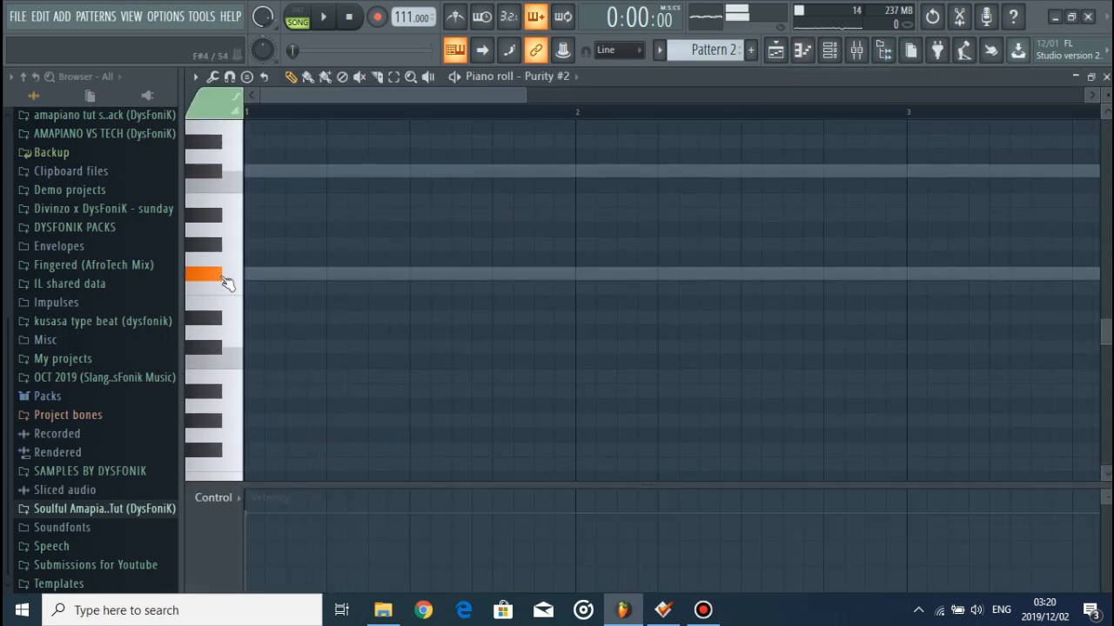
# Stamp a Minor chord on F#4 (F#4, A4, C#5), shorten it, align it to the start of bar 1, and deselect it
pyautogui.click(247, 77)
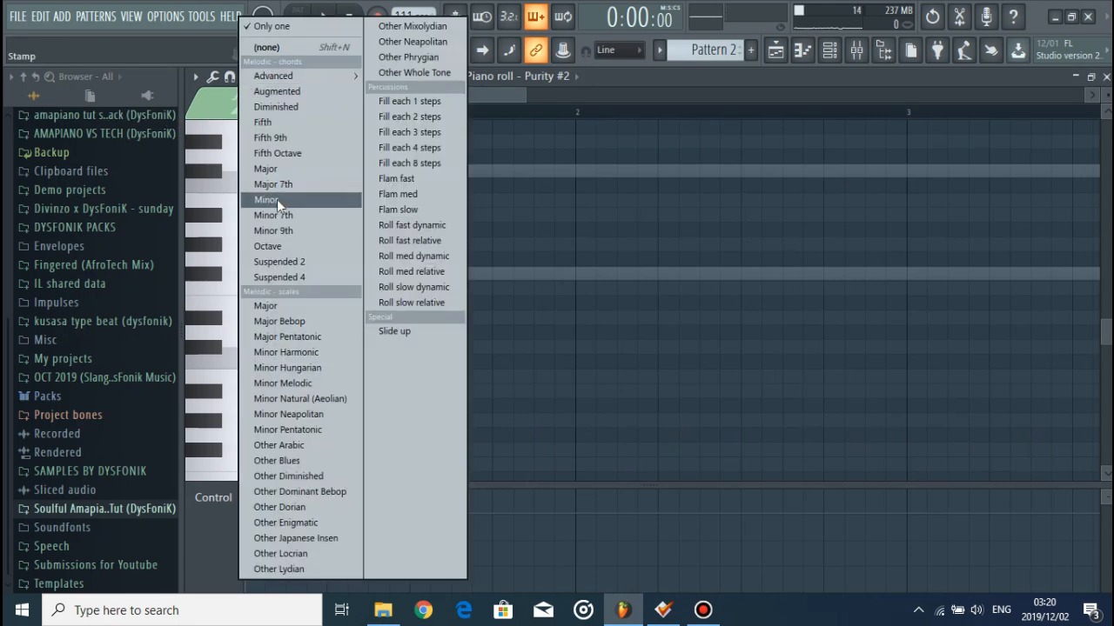
pyautogui.click(285, 201)
pyautogui.click(254, 275)
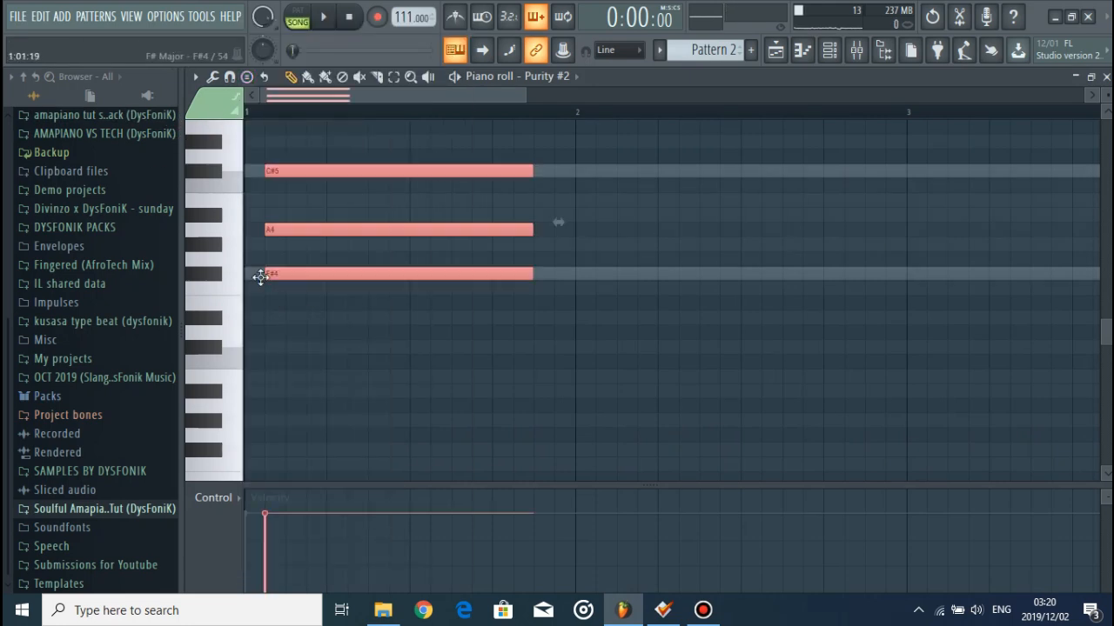
pyautogui.moveTo(513, 229); pyautogui.dragTo(296, 233)
pyautogui.hotkey('ctrl', 'd')
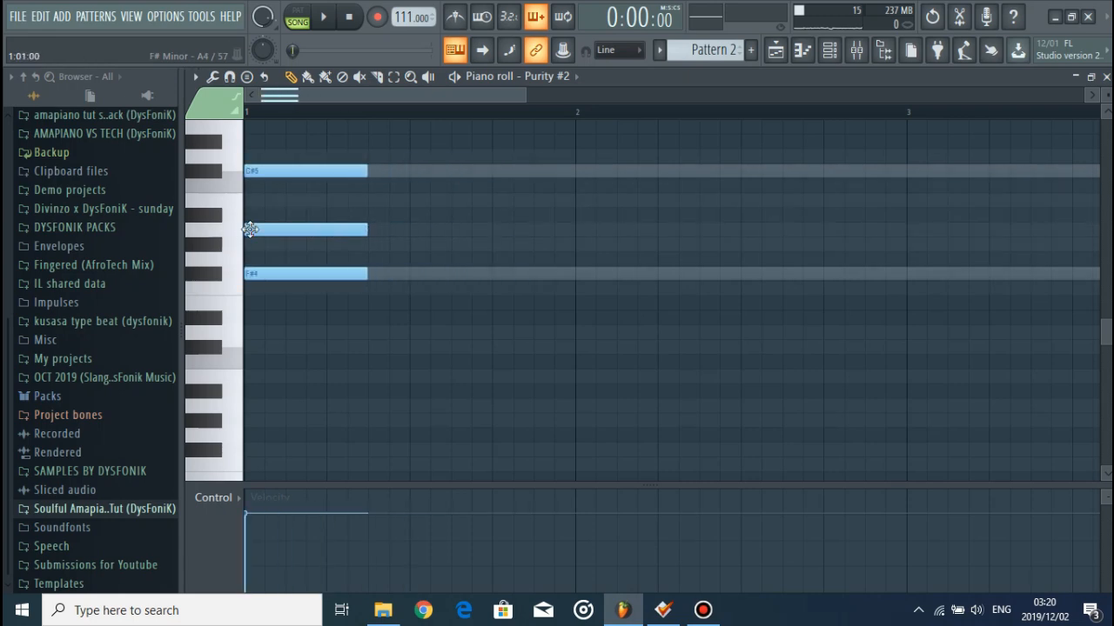
# Ungroup the notes of the stamped F# minor chord
pyautogui.click(195, 77)
pyautogui.moveTo(231, 223)
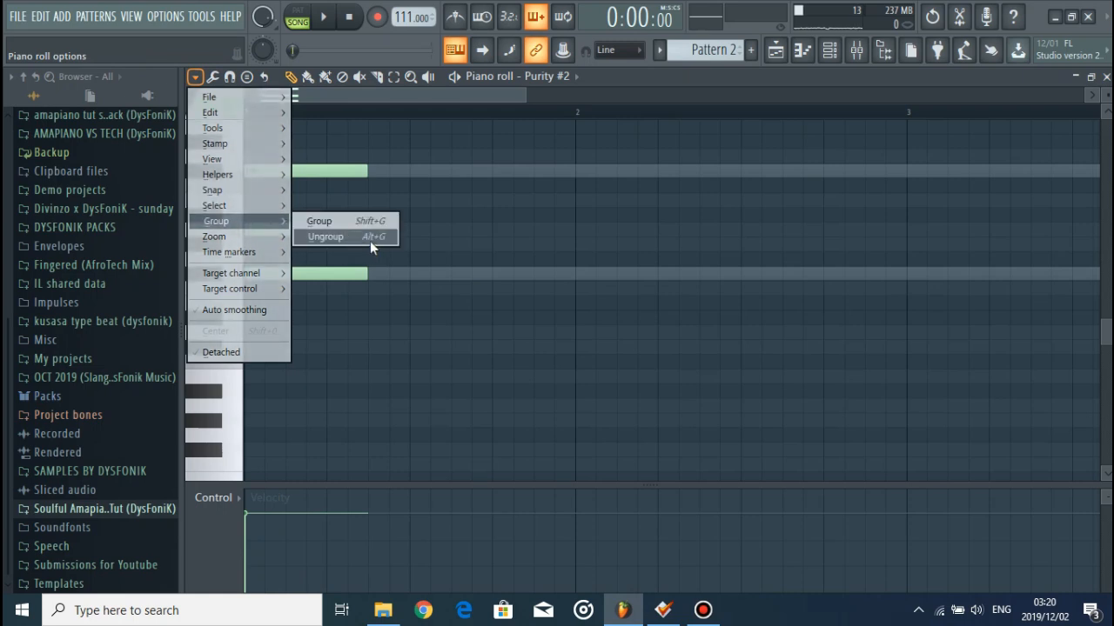
pyautogui.click(367, 238)
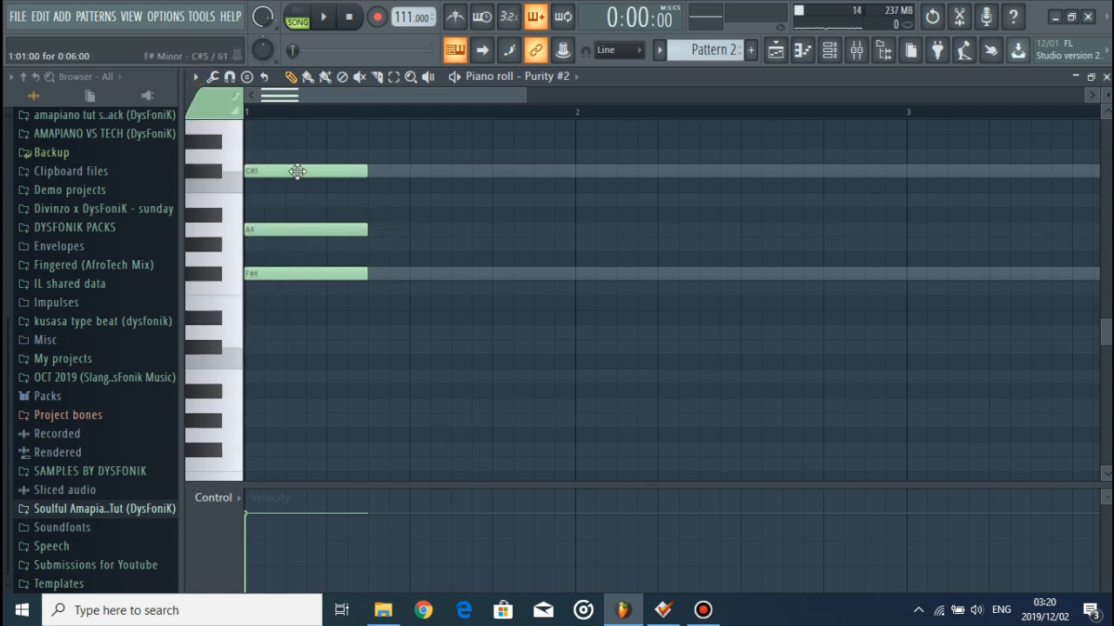
# Select the F# minor chord's notes and resize them together to about 0.9 bar
pyautogui.moveTo(487, 369); pyautogui.dragTo(396, 178)
pyautogui.scroll(-2, 391, 117)
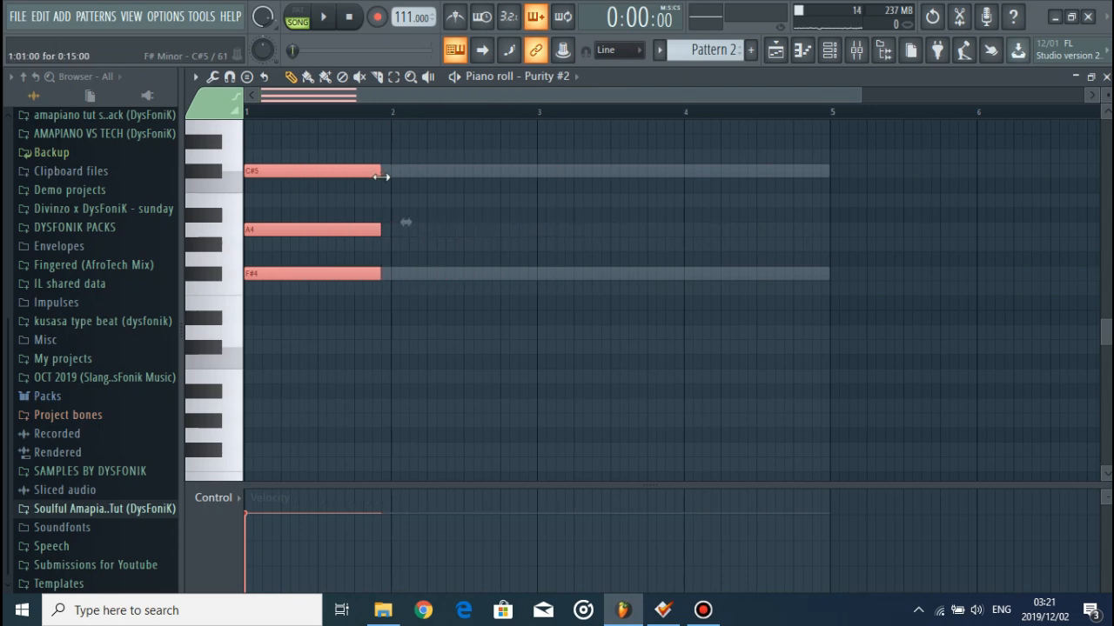
pyautogui.doubleClick(378, 174)
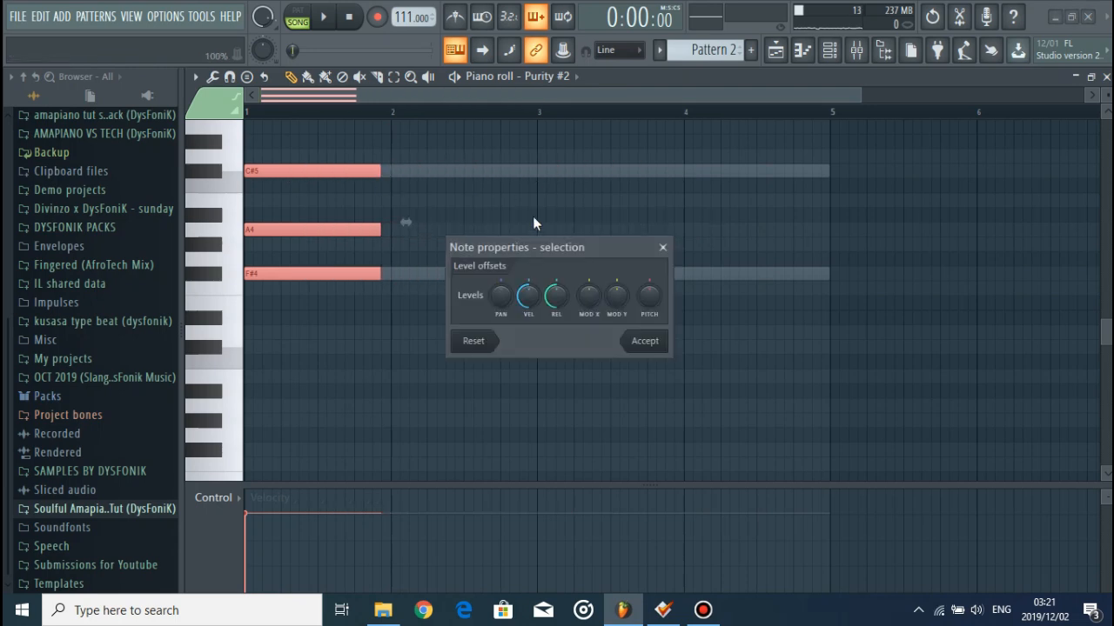
pyautogui.click(662, 249)
pyautogui.moveTo(373, 171); pyautogui.dragTo(365, 171)
# Place a copy of the chord directly after the first, transpose it down to B minor (B3, D4, F#4), and play the progression
pyautogui.moveTo(863, 93); pyautogui.dragTo(806, 228)
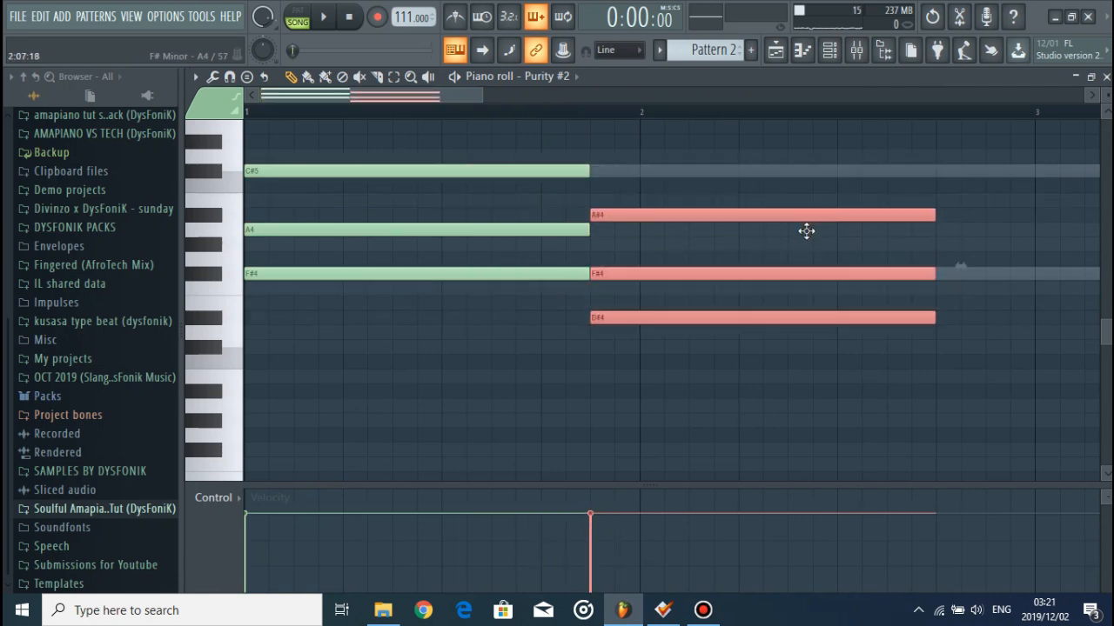
pyautogui.moveTo(712, 323); pyautogui.dragTo(711, 373)
pyautogui.press('space')
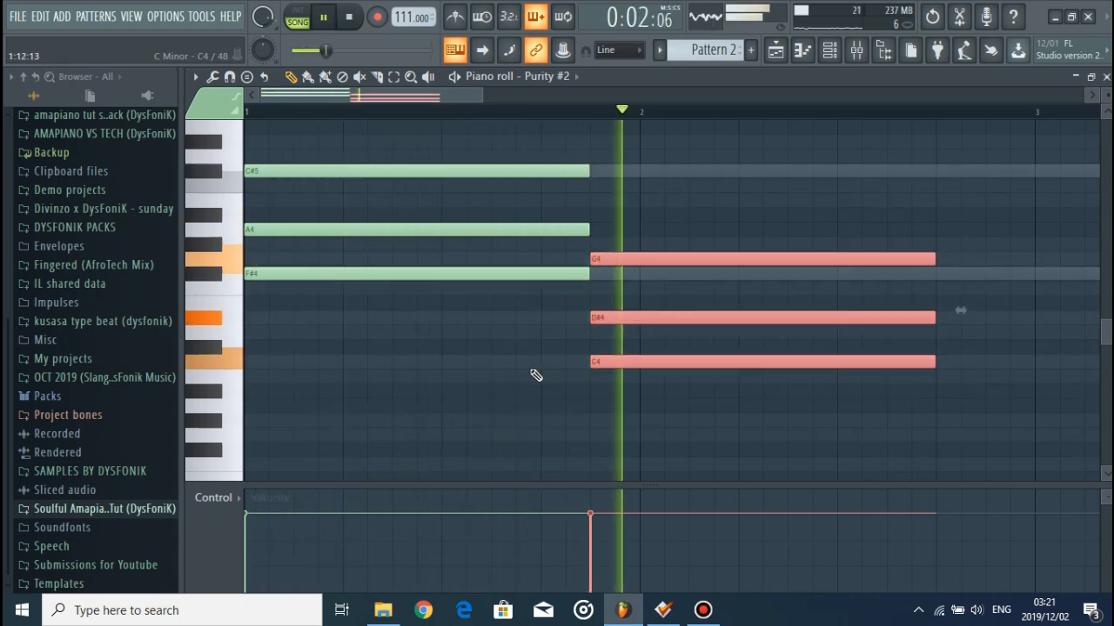
pyautogui.press('space')
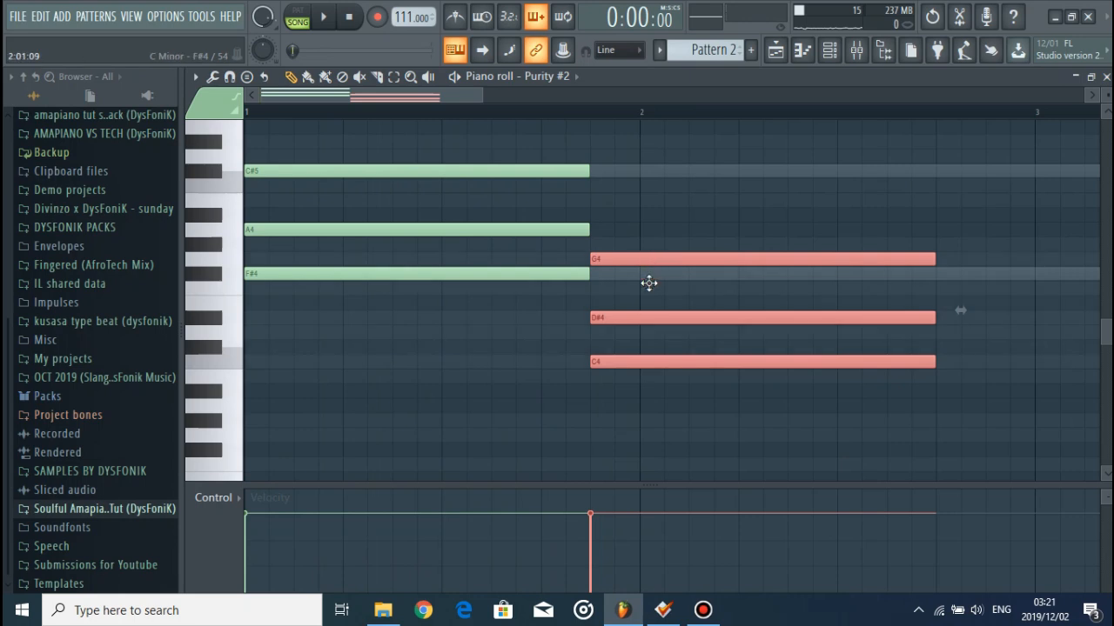
pyautogui.hotkey('shift', 'Down')
pyautogui.press('space')
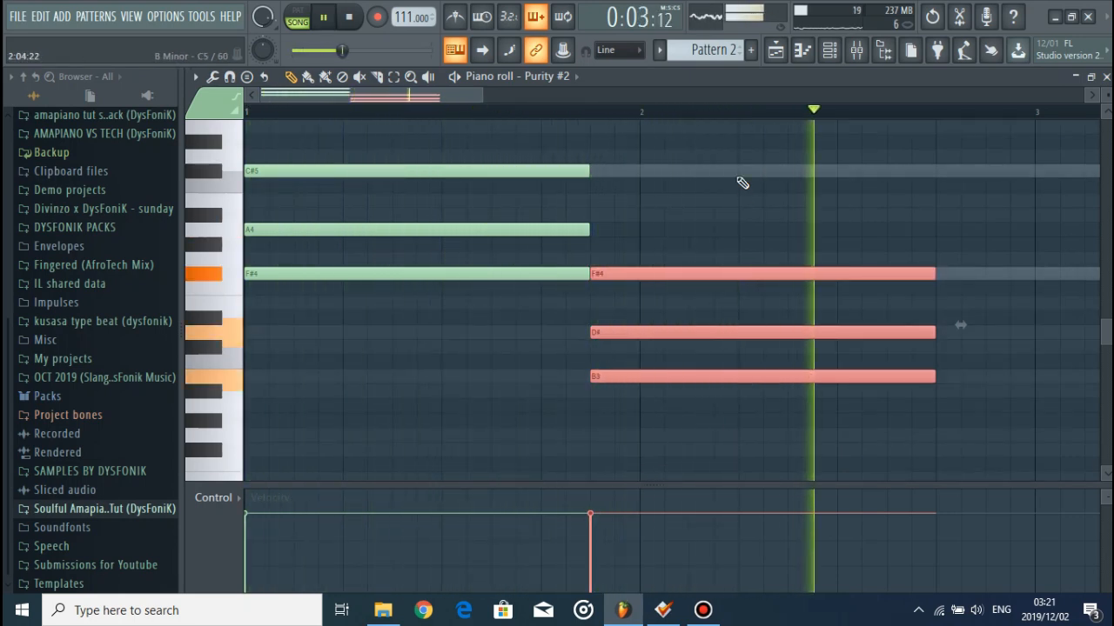
pyautogui.press('space')
# Extend the B minor chord's notes to the start of bar 3 and play the progression
pyautogui.scroll(-4, 736, 117)
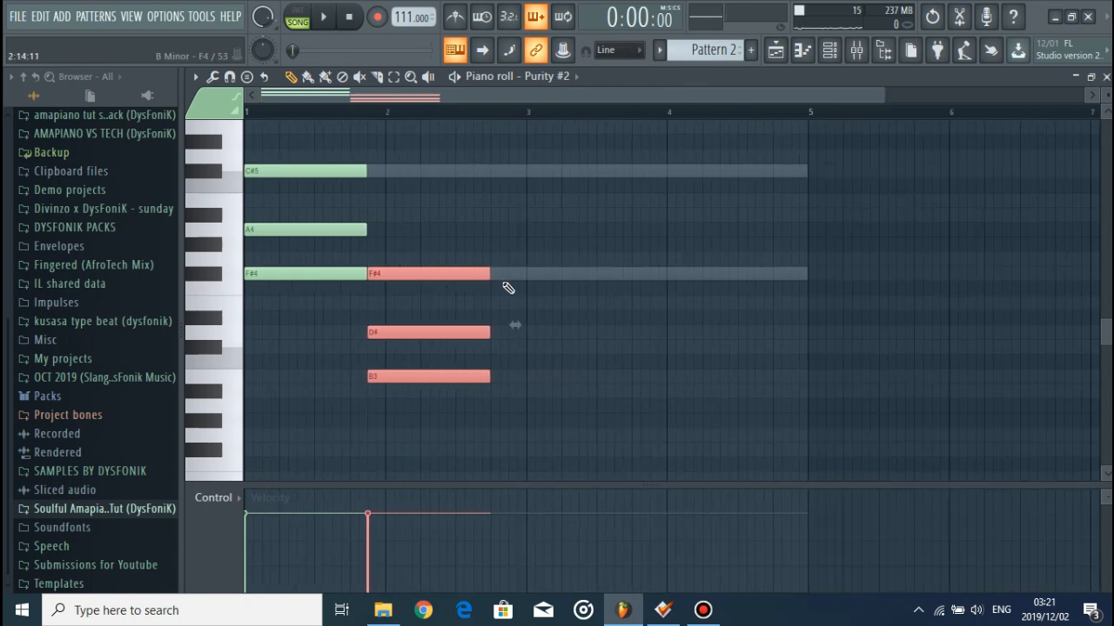
pyautogui.moveTo(489, 272); pyautogui.dragTo(529, 277)
pyautogui.press('space')
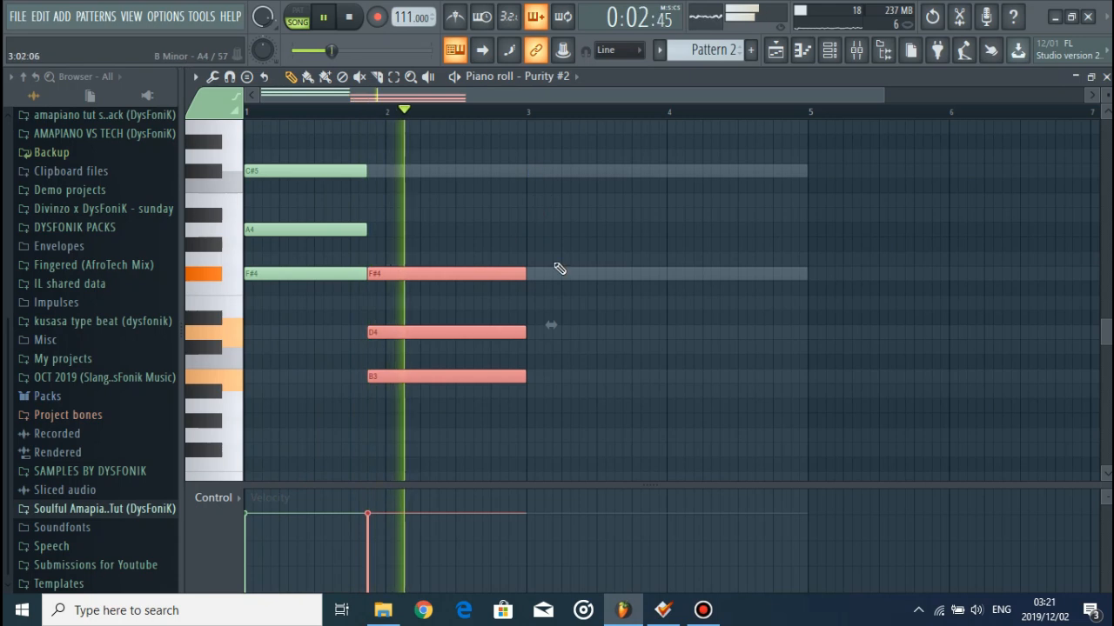
# Copy the second chord to bar 3 as C# minor (C#4, E4, G#4), play it, and start trimming its notes to the end of bar 3
pyautogui.moveTo(491, 278)
pyautogui.mouseDown()
pyautogui.moveTo(654, 284)
pyautogui.moveTo(651, 182)
pyautogui.moveTo(645, 261)
pyautogui.mouseUp()
pyautogui.press('space')
pyautogui.press('space')
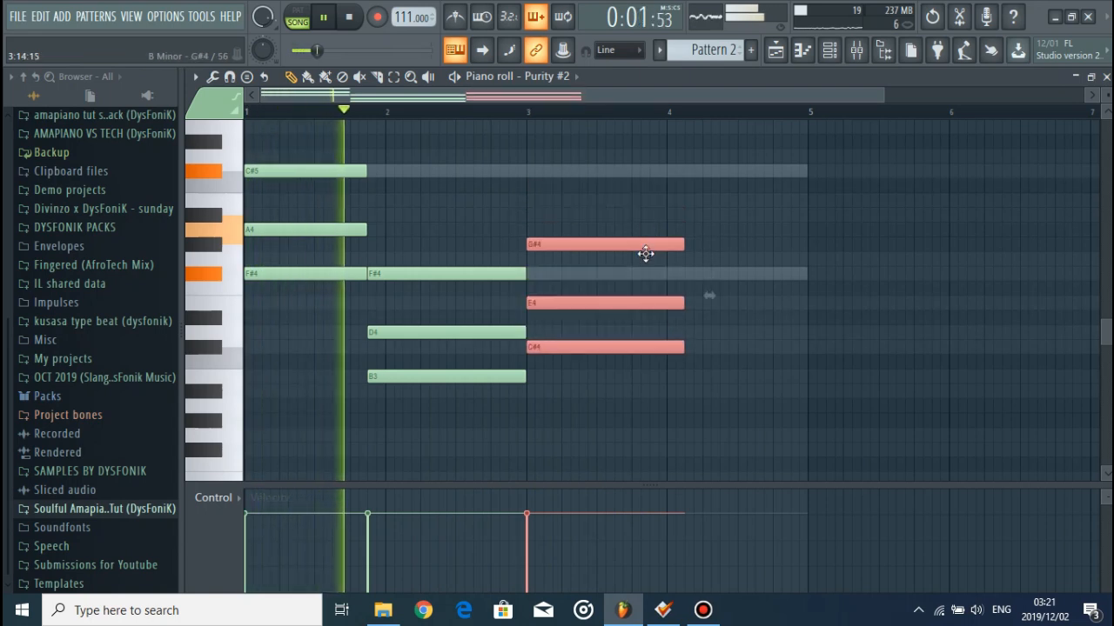
pyautogui.click(651, 194)
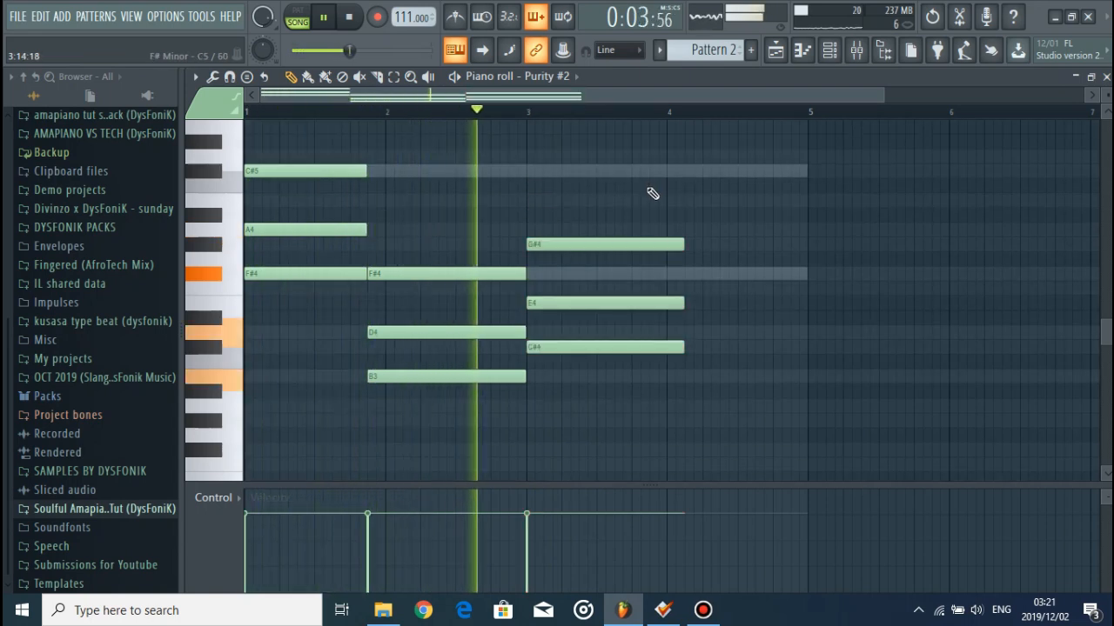
pyautogui.moveTo(668, 246); pyautogui.dragTo(659, 246)
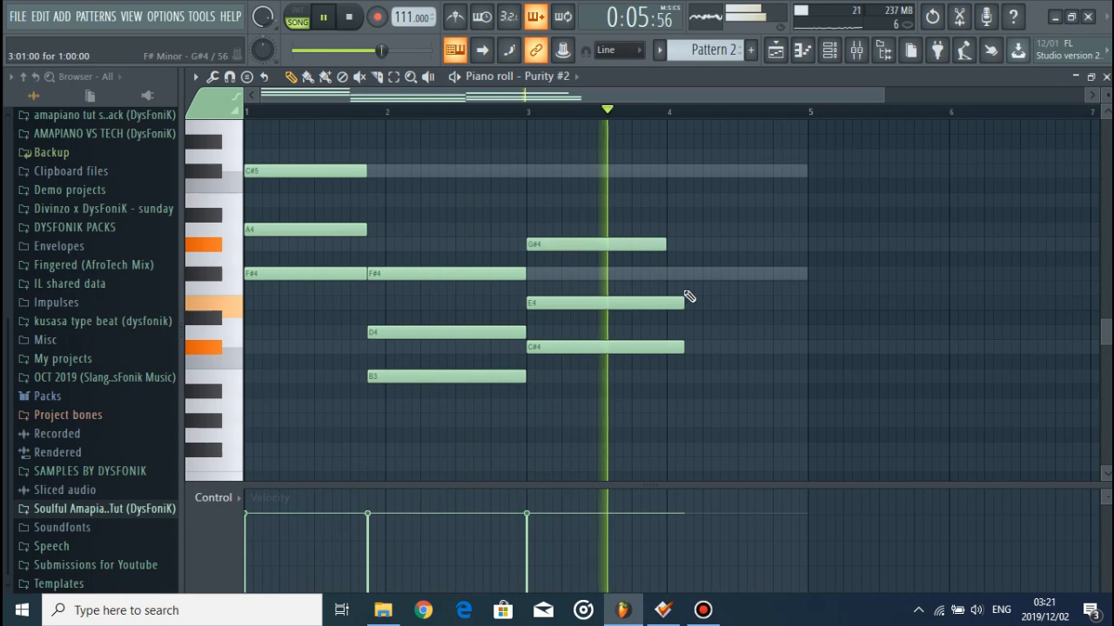
pyautogui.press('space')
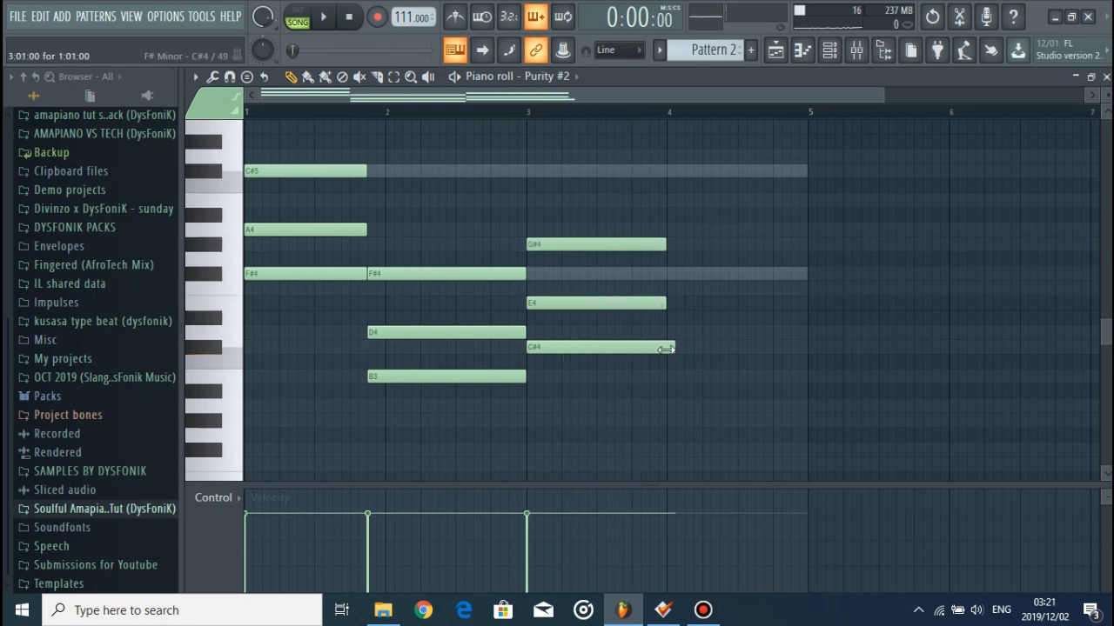
# Copy the third chord to bar 4 as B minor (B3, D4, F#4) and play the full four-bar progression
pyautogui.moveTo(708, 380); pyautogui.dragTo(736, 274)
pyautogui.press('space')
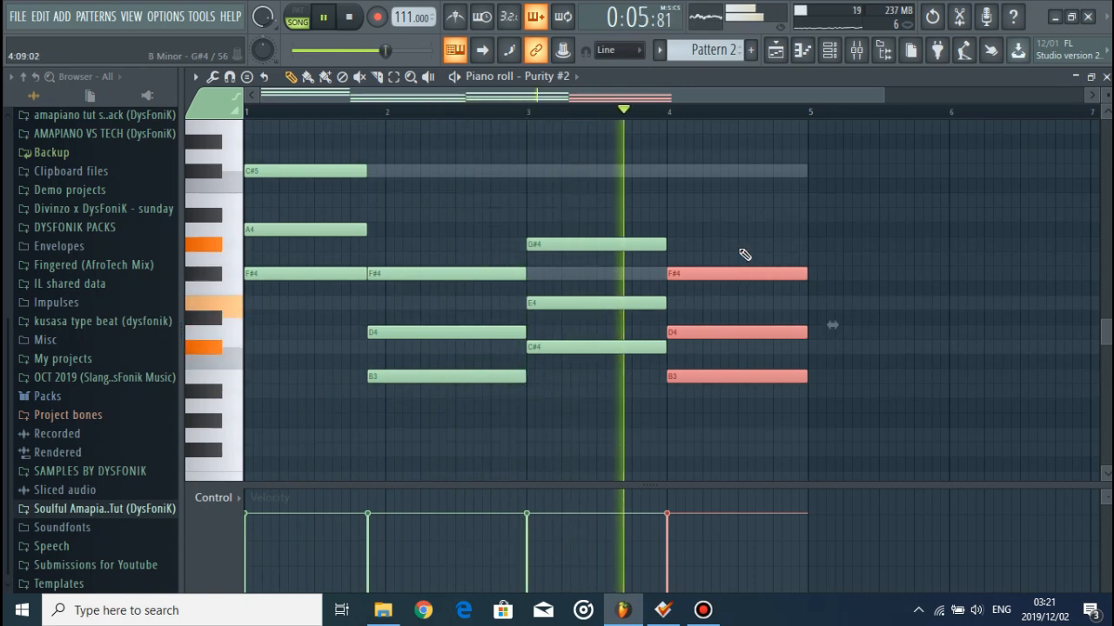
# Shorten the C# minor chord to end two steps before bar 4 and move the last B minor chord back to start there
pyautogui.click(742, 252)
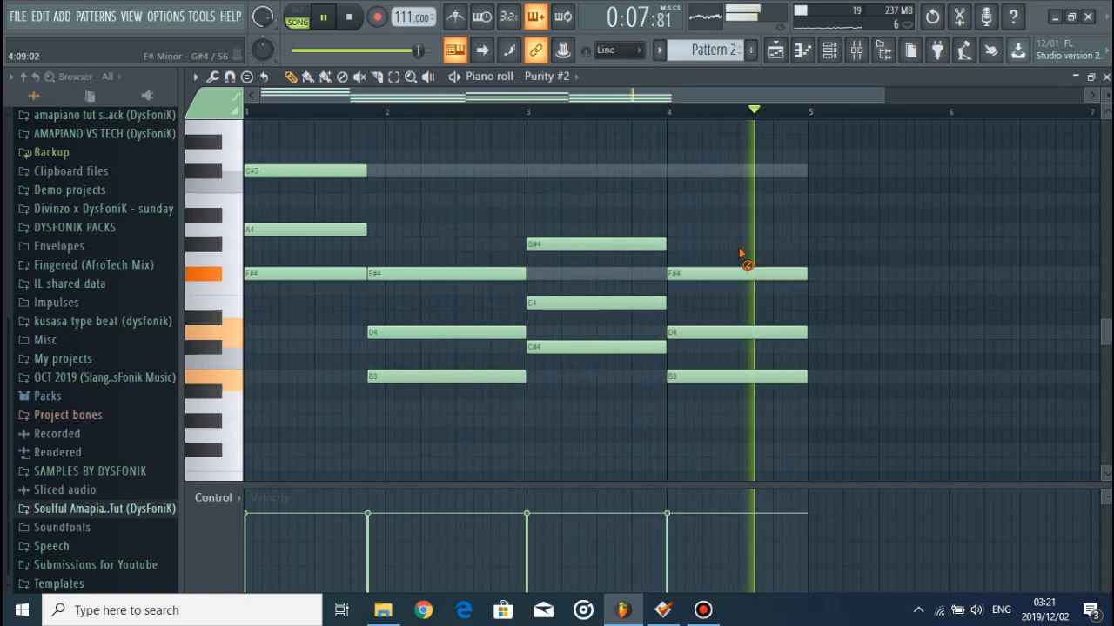
pyautogui.press('space')
pyautogui.moveTo(668, 374); pyautogui.dragTo(636, 245)
pyautogui.scroll(5, 666, 114)
pyautogui.moveTo(794, 427); pyautogui.dragTo(701, 273)
pyautogui.press('space')
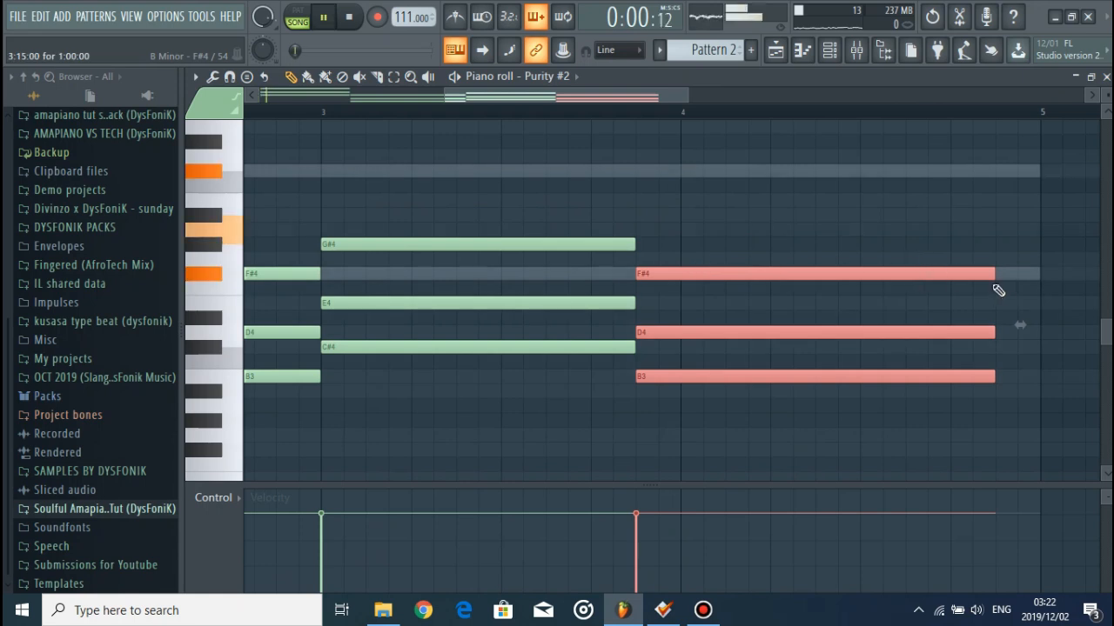
# Extend the last B minor chord's notes to the start of bar 5
pyautogui.moveTo(995, 274); pyautogui.dragTo(1040, 274)
pyautogui.press('space')
pyautogui.scroll(-5, 635, 112)
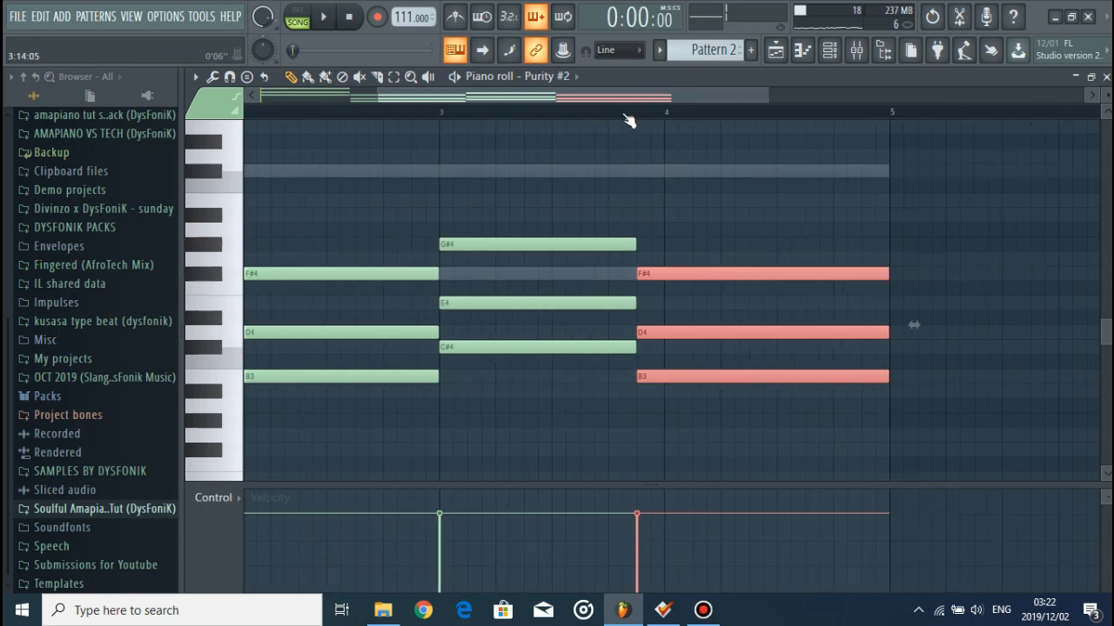
pyautogui.moveTo(1022, 92); pyautogui.dragTo(645, 113)
pyautogui.moveTo(680, 426); pyautogui.dragTo(656, 273)
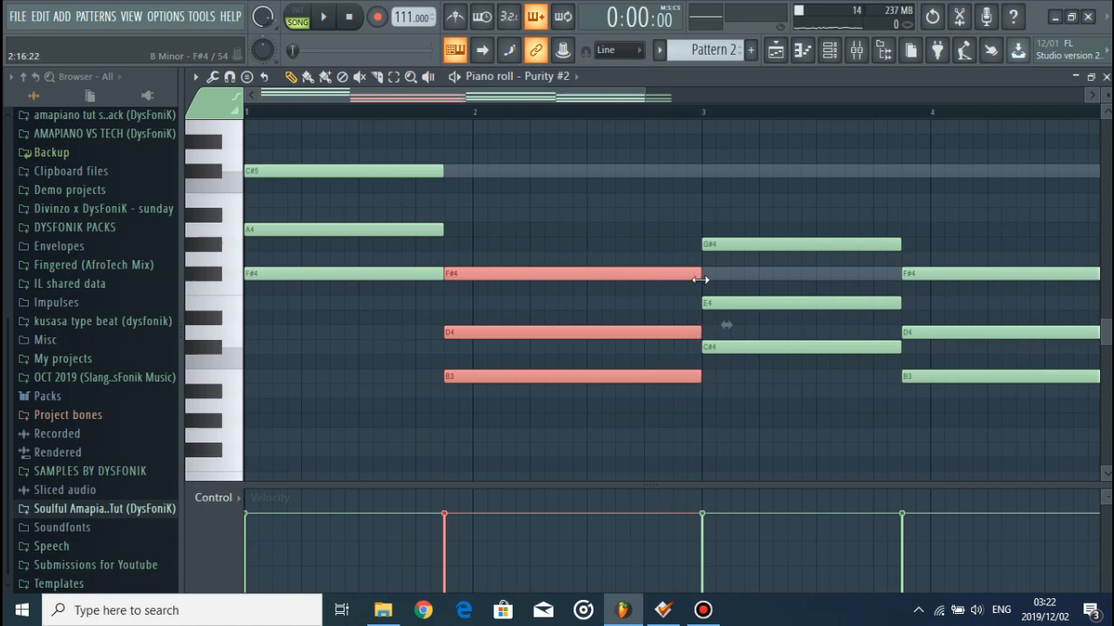
pyautogui.moveTo(700, 280); pyautogui.dragTo(666, 279)
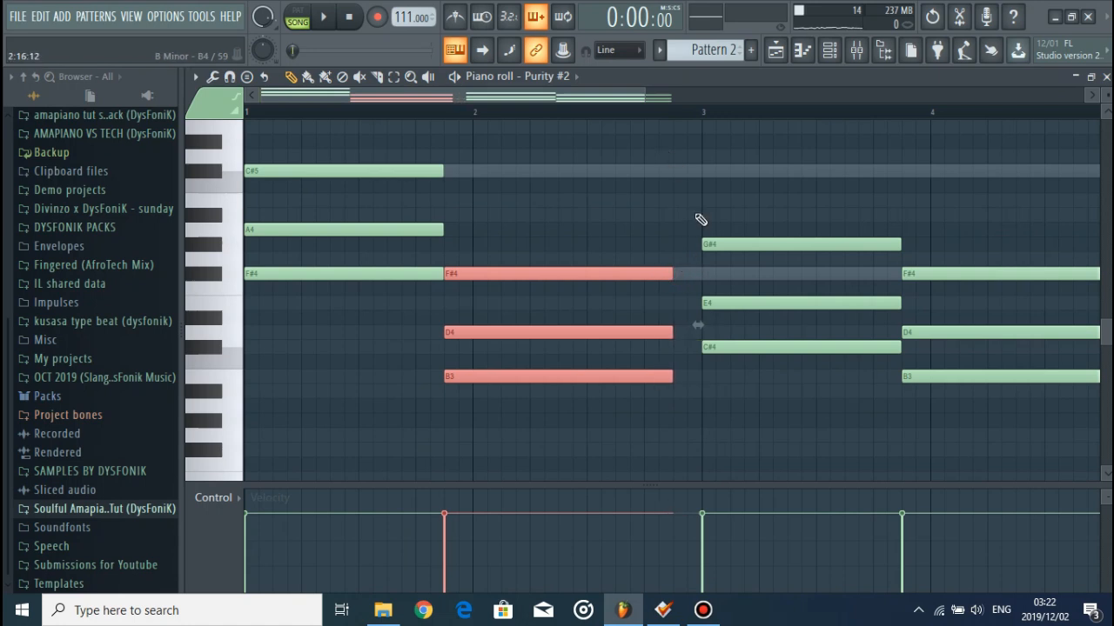
pyautogui.scroll(-1, 687, 174)
pyautogui.click(674, 192)
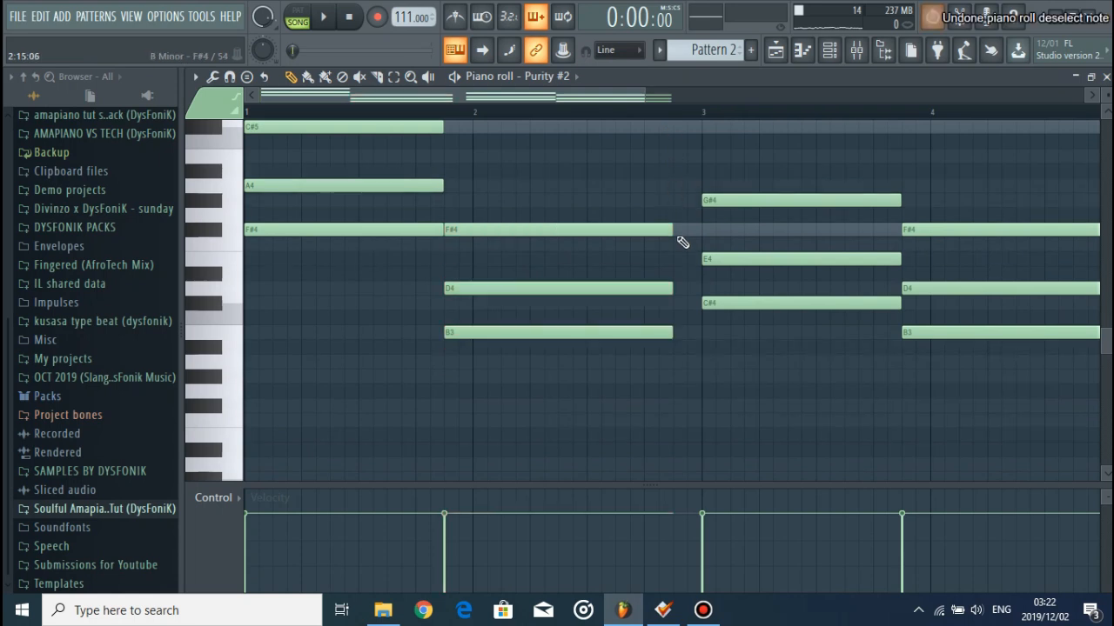
pyautogui.hotkey('ctrl', 'z')
pyautogui.hotkey('ctrl', 'z')
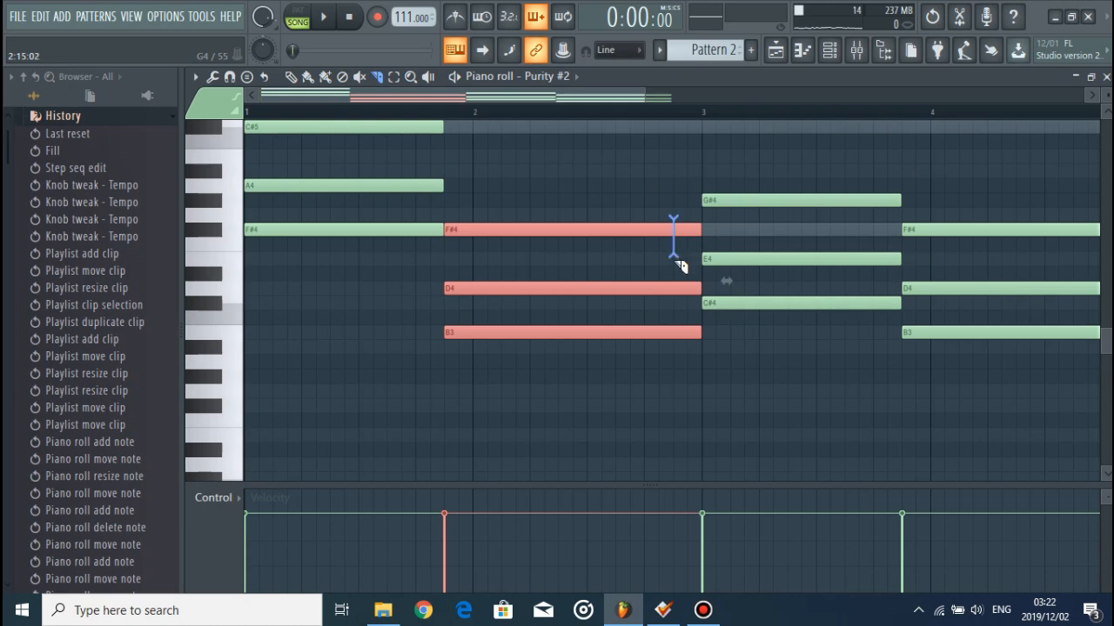
# Slice all three notes of the second chord (F#4, D4, B3) two steps before bar 3
pyautogui.moveTo(673, 339); pyautogui.dragTo(672, 363)
pyautogui.hotkey('ctrl', 'z')
pyautogui.moveTo(673, 217); pyautogui.dragTo(676, 348)
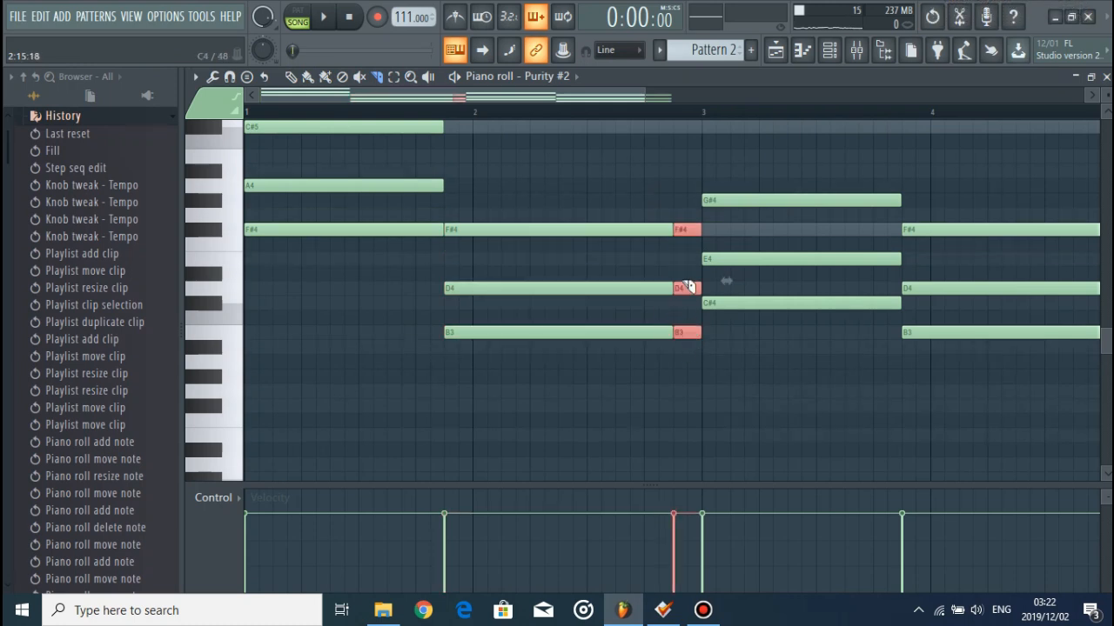
# Transpose the short sliced chord before bar 3 up to F# minor (F#4, A4, C#5) and play the progression
pyautogui.scroll(3, 687, 279)
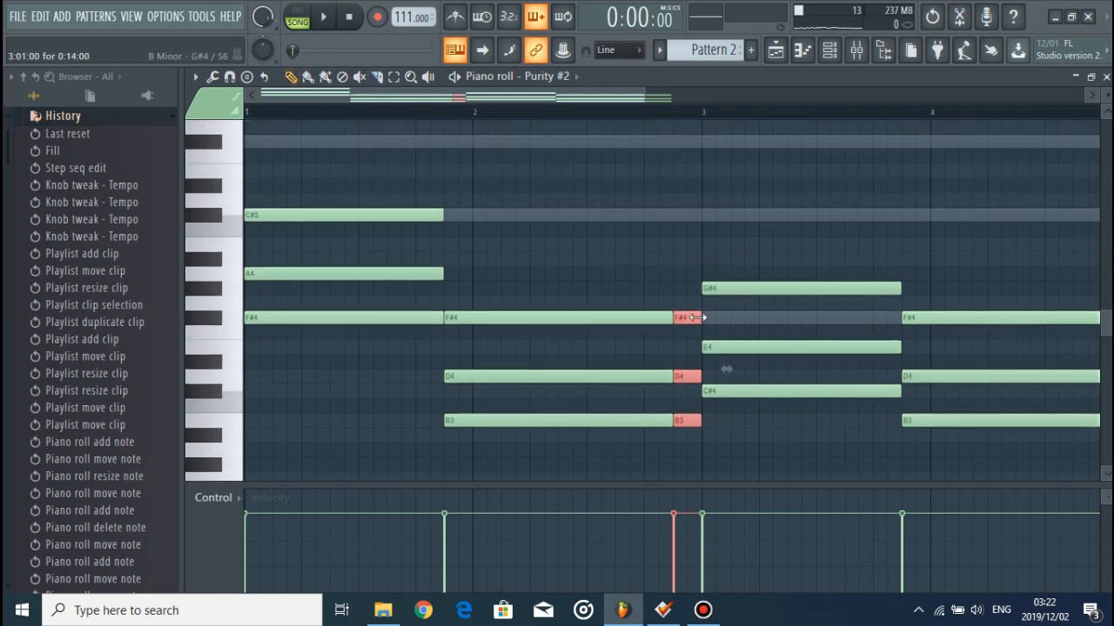
pyautogui.moveTo(692, 320); pyautogui.dragTo(691, 259)
pyautogui.press('space')
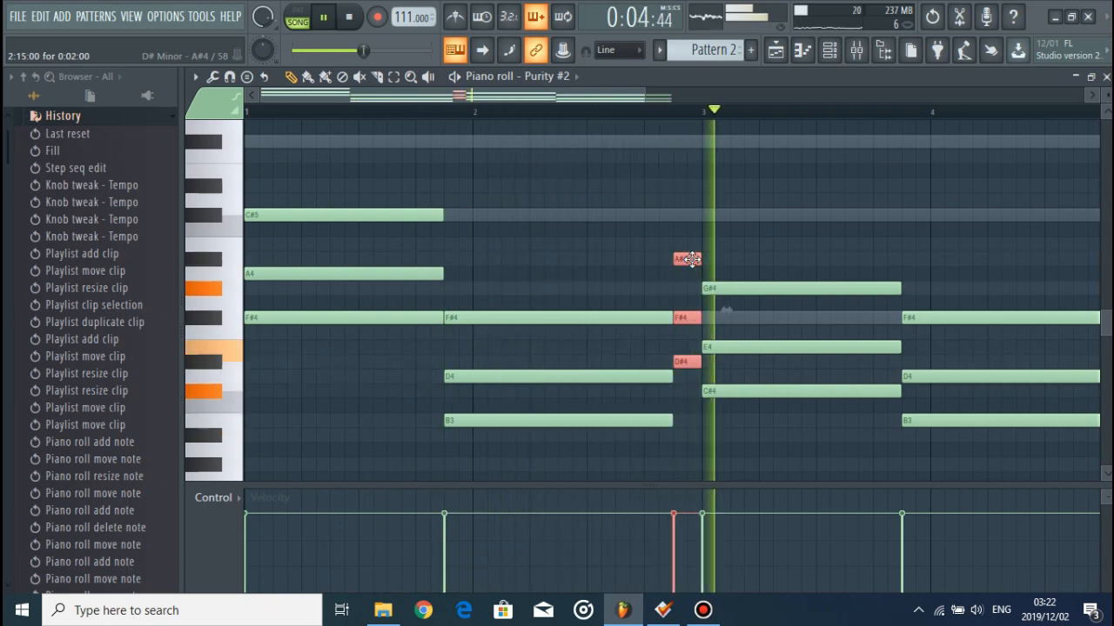
pyautogui.press('space')
pyautogui.moveTo(694, 243); pyautogui.dragTo(696, 210)
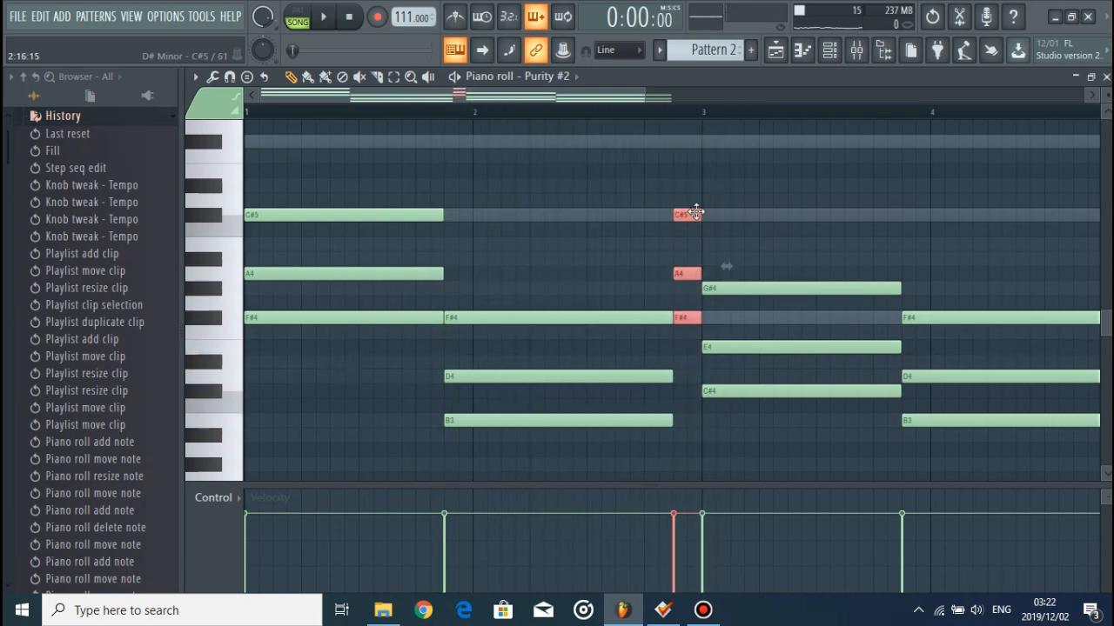
pyautogui.press('space')
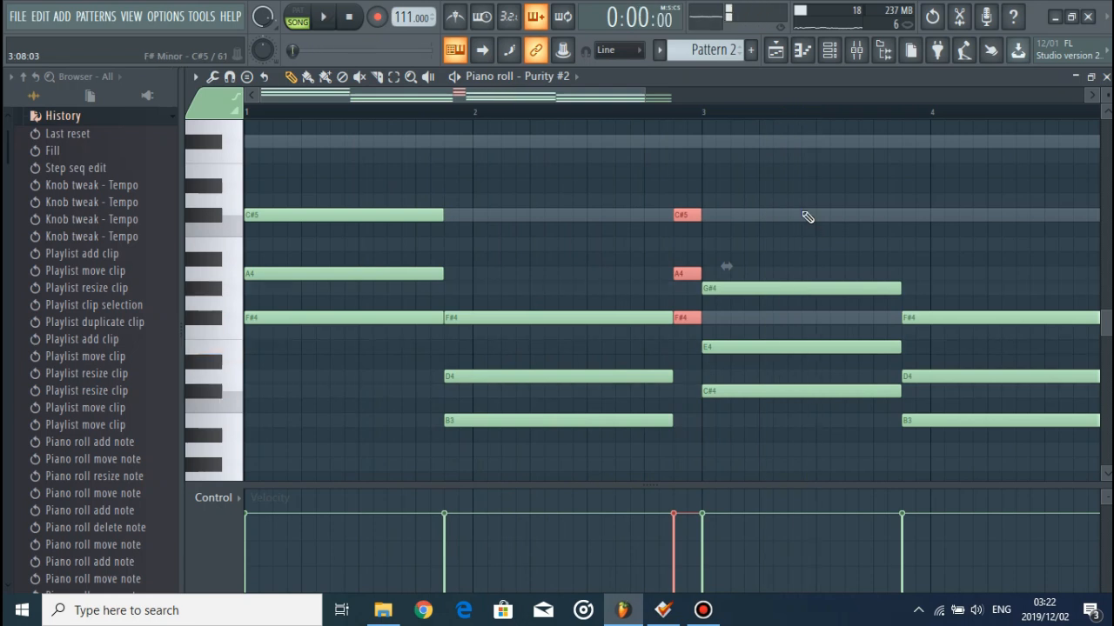
pyautogui.press('space')
# Apply the strumizer to the chord progression and reduce its start time strength
pyautogui.moveTo(520, 484); pyautogui.dragTo(534, 445)
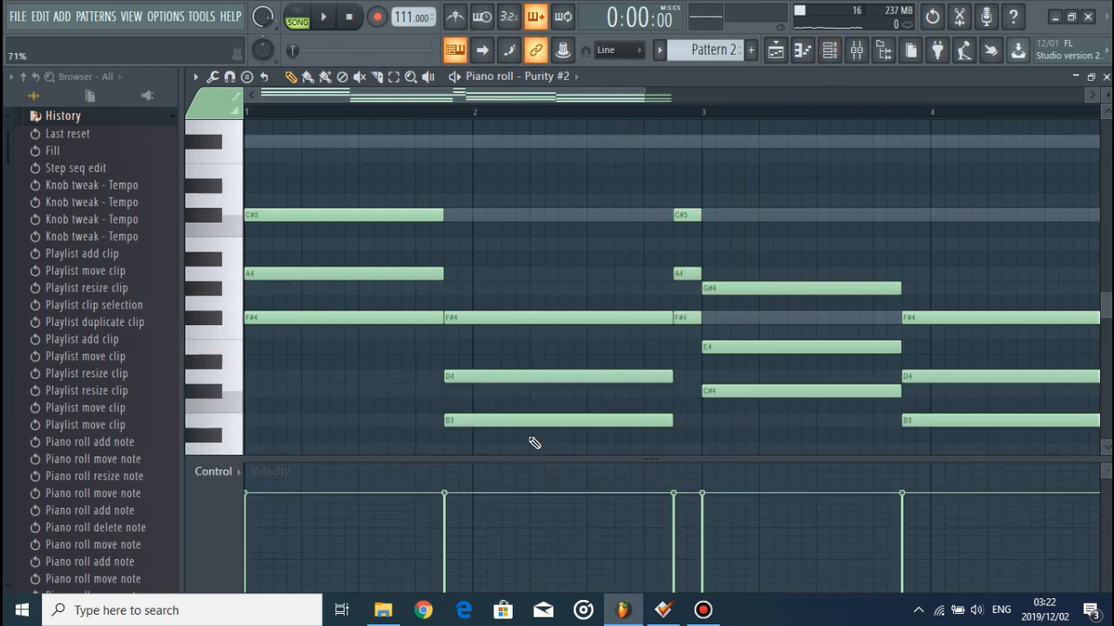
pyautogui.scroll(-3, 560, 285)
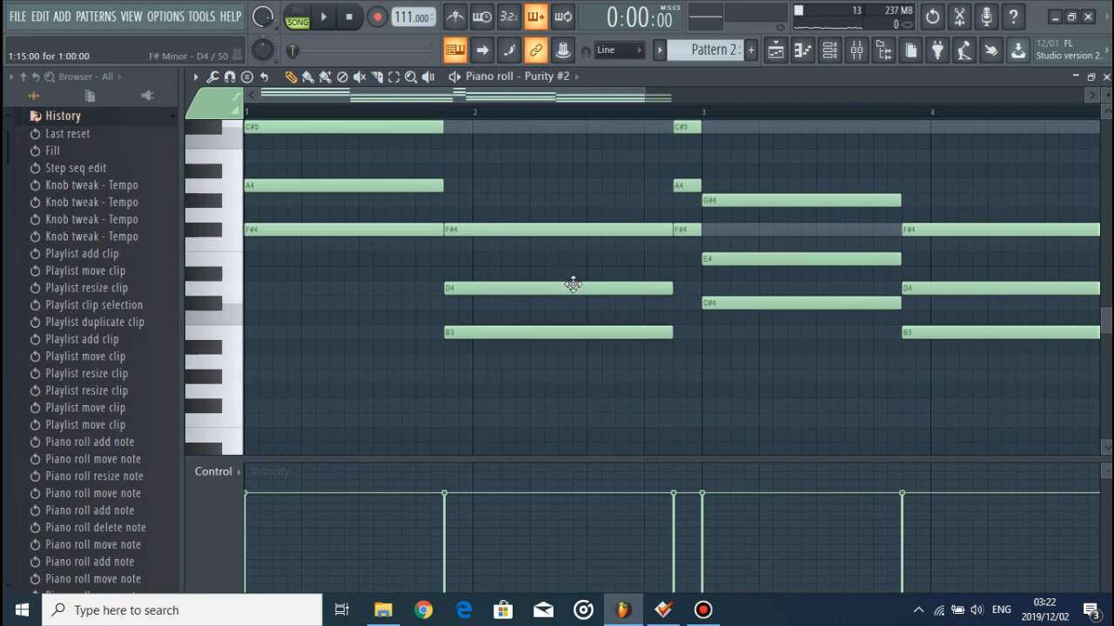
pyautogui.hotkey('alt', 's')
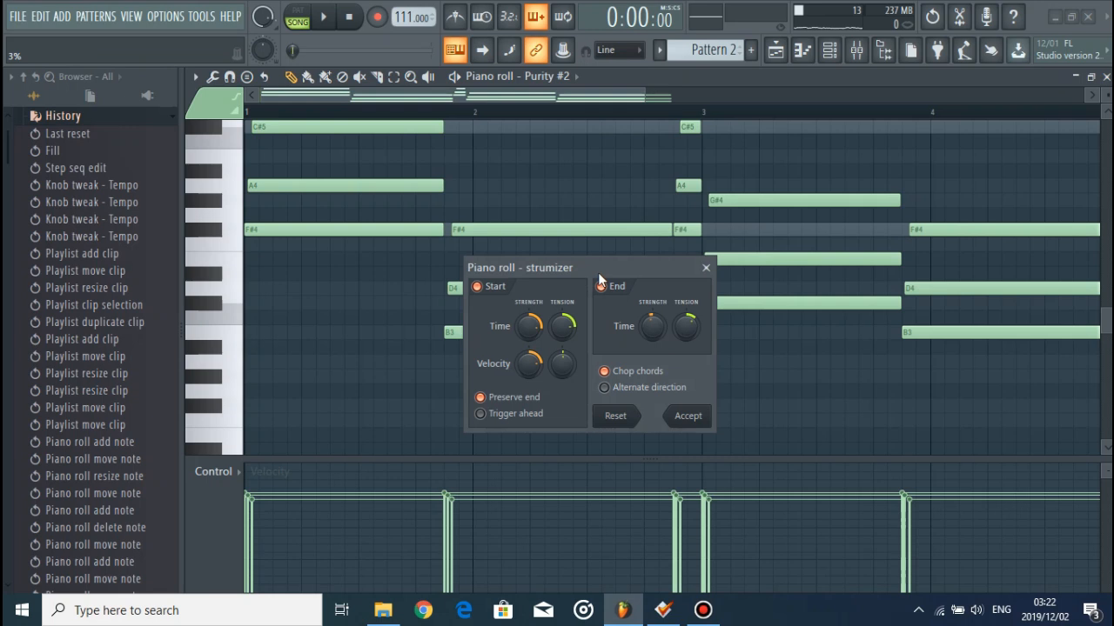
pyautogui.moveTo(678, 274); pyautogui.dragTo(674, 241)
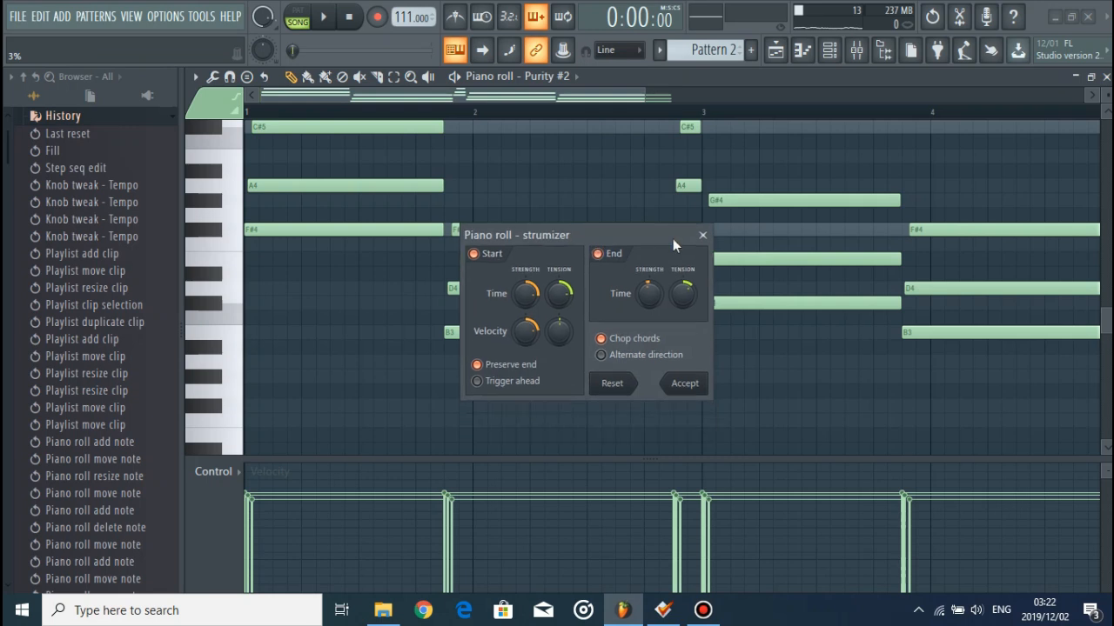
pyautogui.moveTo(532, 294); pyautogui.dragTo(530, 308)
pyautogui.click(498, 367)
pyautogui.click(499, 367)
pyautogui.click(498, 367)
pyautogui.click(499, 367)
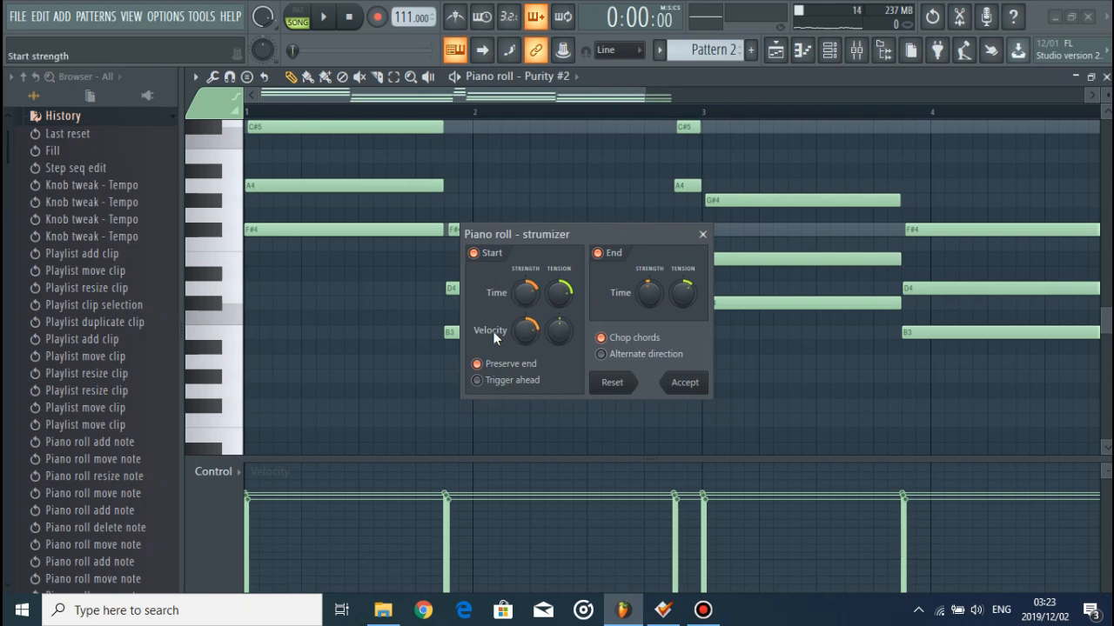
# Fine-tune the strum's start time and velocity strength, audition the chords, and accept the strum
pyautogui.moveTo(533, 300); pyautogui.dragTo(532, 296)
pyautogui.moveTo(521, 344); pyautogui.dragTo(521, 336)
pyautogui.moveTo(526, 293); pyautogui.dragTo(525, 296)
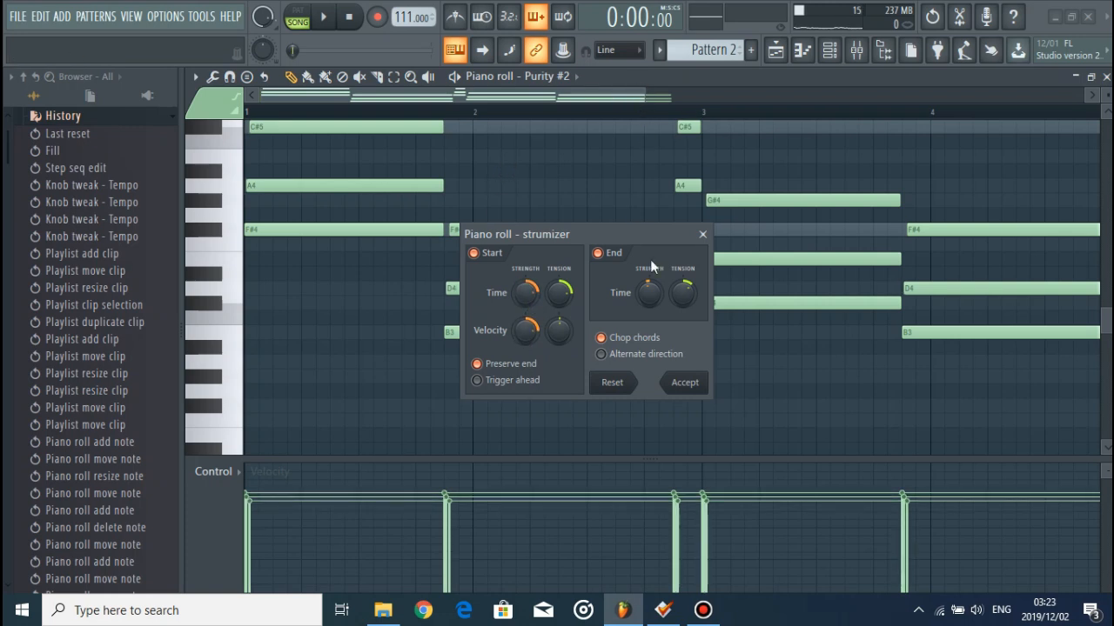
pyautogui.press('space')
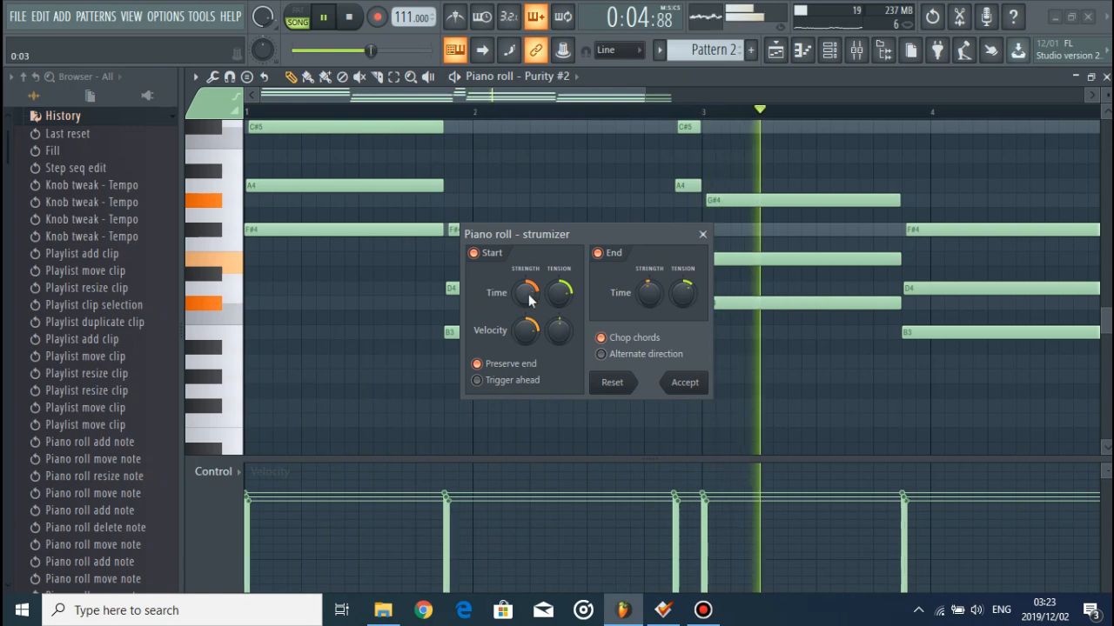
pyautogui.press('space')
pyautogui.click(678, 383)
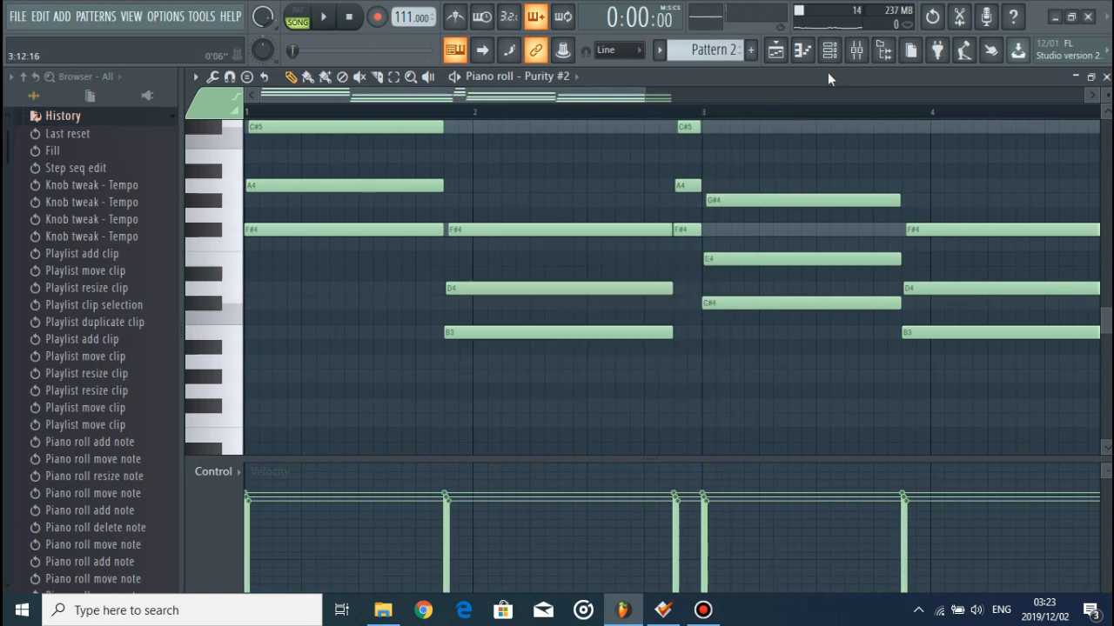
pyautogui.click(829, 50)
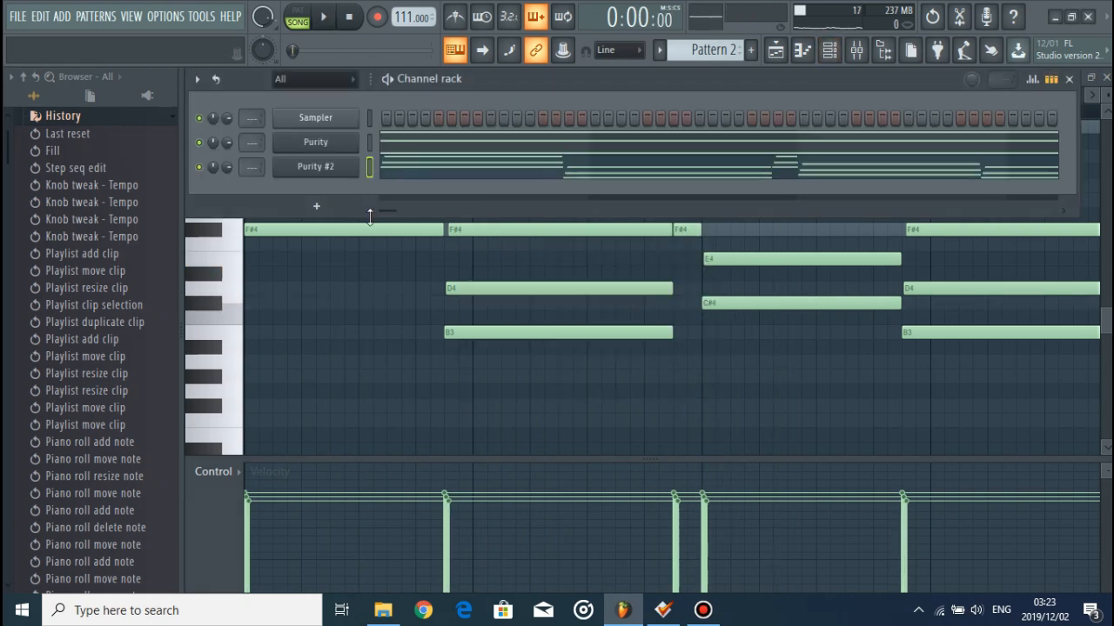
pyautogui.click(433, 174)
pyautogui.scroll(3, 547, 338)
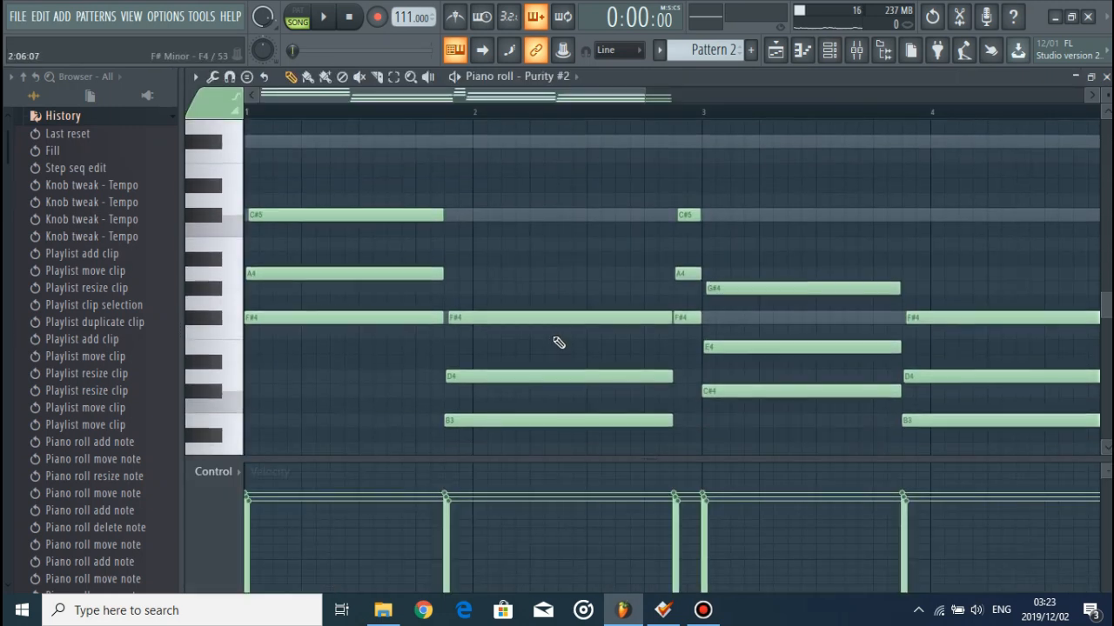
pyautogui.scroll(-3, 558, 343)
# Add a Fruity DX10 channel and load its dysfonik amapiano 2 preset
pyautogui.click(839, 57)
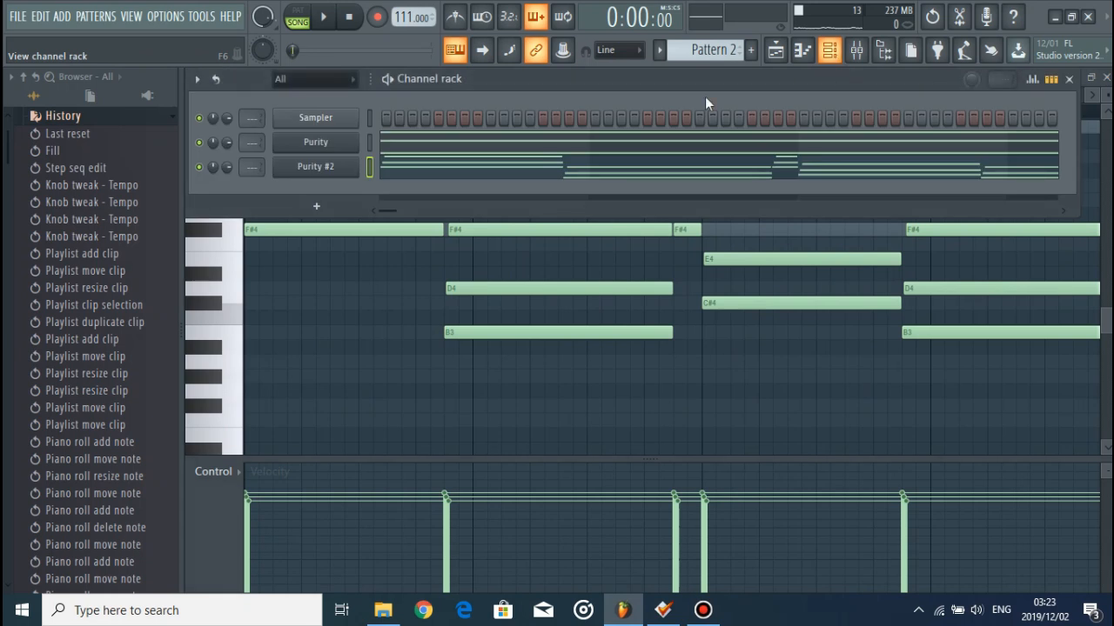
pyautogui.click(350, 210)
pyautogui.click(234, 208)
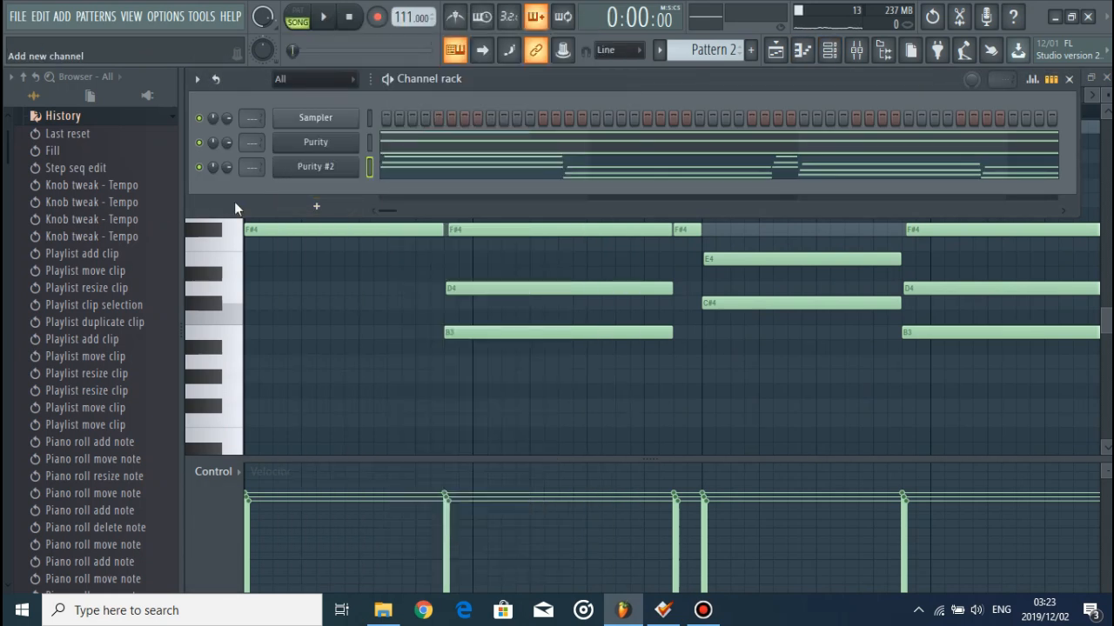
pyautogui.click(317, 206)
pyautogui.moveTo(463, 155); pyautogui.dragTo(514, 197)
pyautogui.click(666, 244)
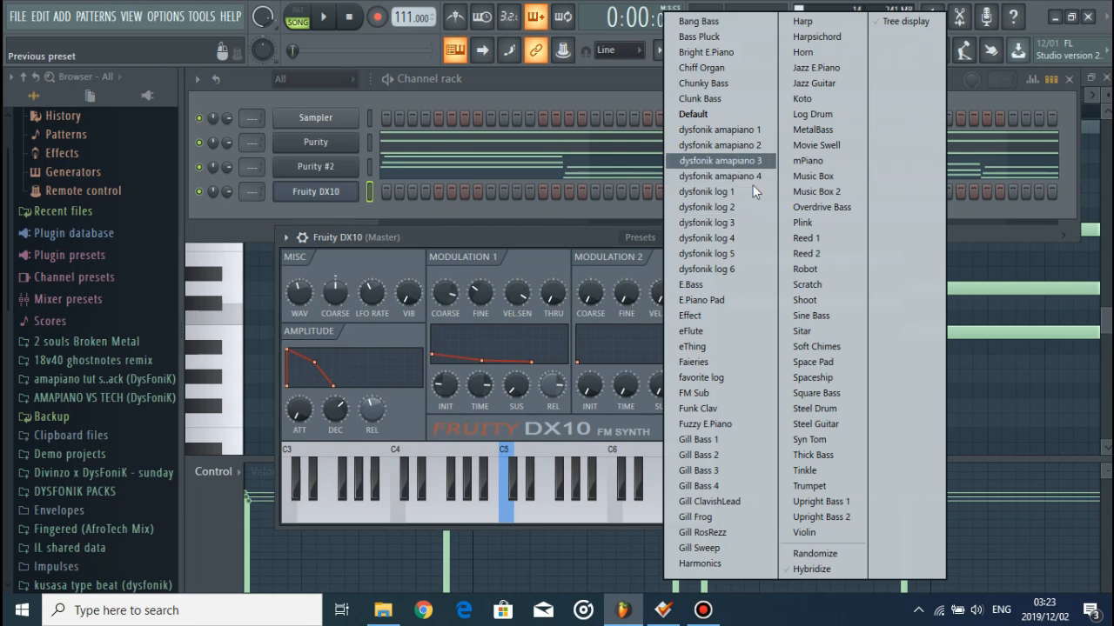
pyautogui.click(722, 145)
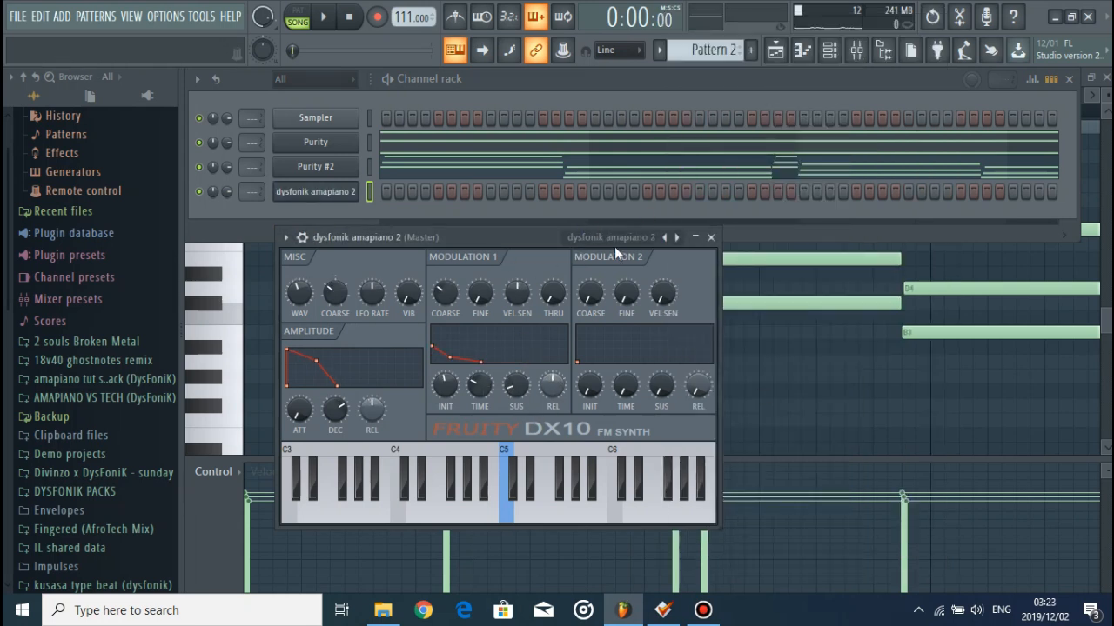
pyautogui.click(711, 236)
# Open the piano roll of the new Fruity DX10 channel, showing bar 1 up close
pyautogui.rightClick(352, 192)
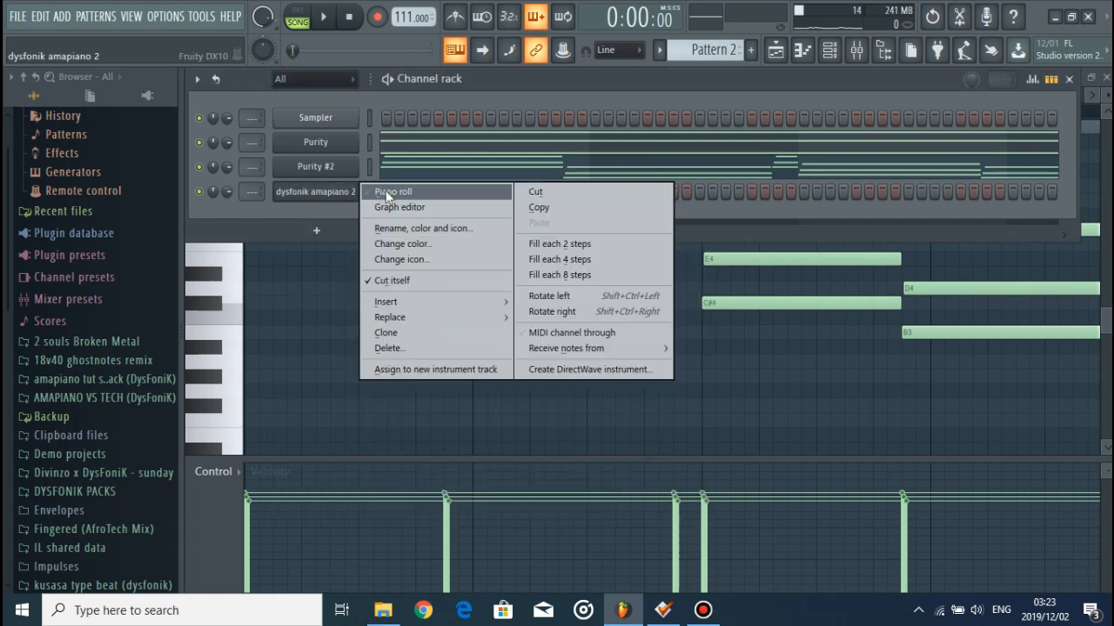
pyautogui.click(382, 191)
pyautogui.scroll(2, 255, 325)
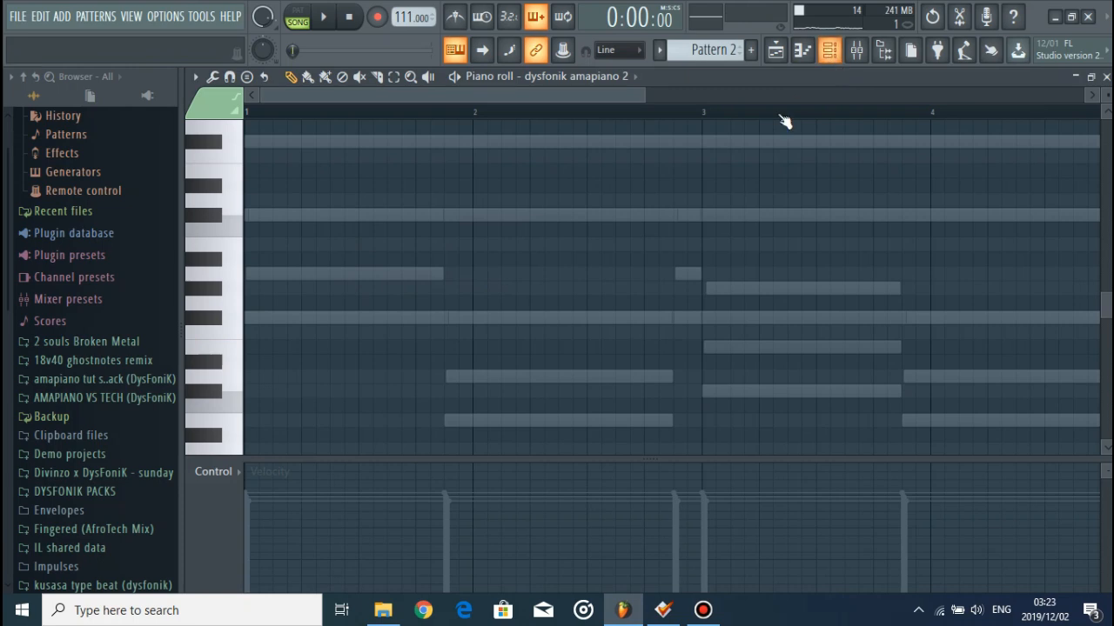
pyautogui.moveTo(642, 96); pyautogui.dragTo(421, 149)
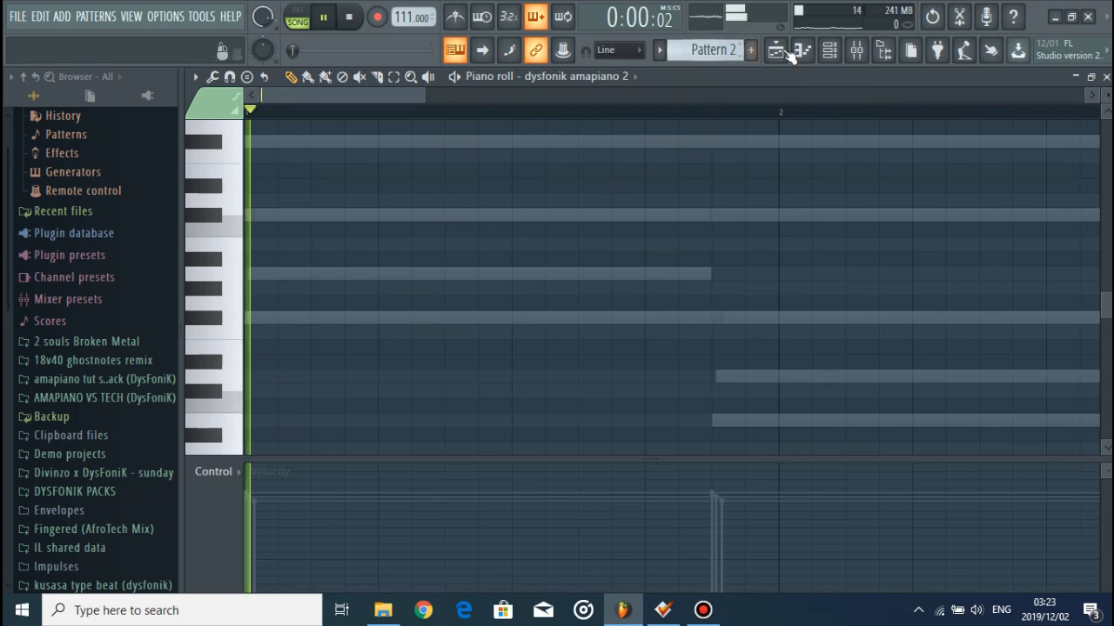
# Switch the Fruity DX10 channel to the dysfonik amapiano 1 preset and audition a note
pyautogui.click(829, 49)
pyautogui.click(352, 196)
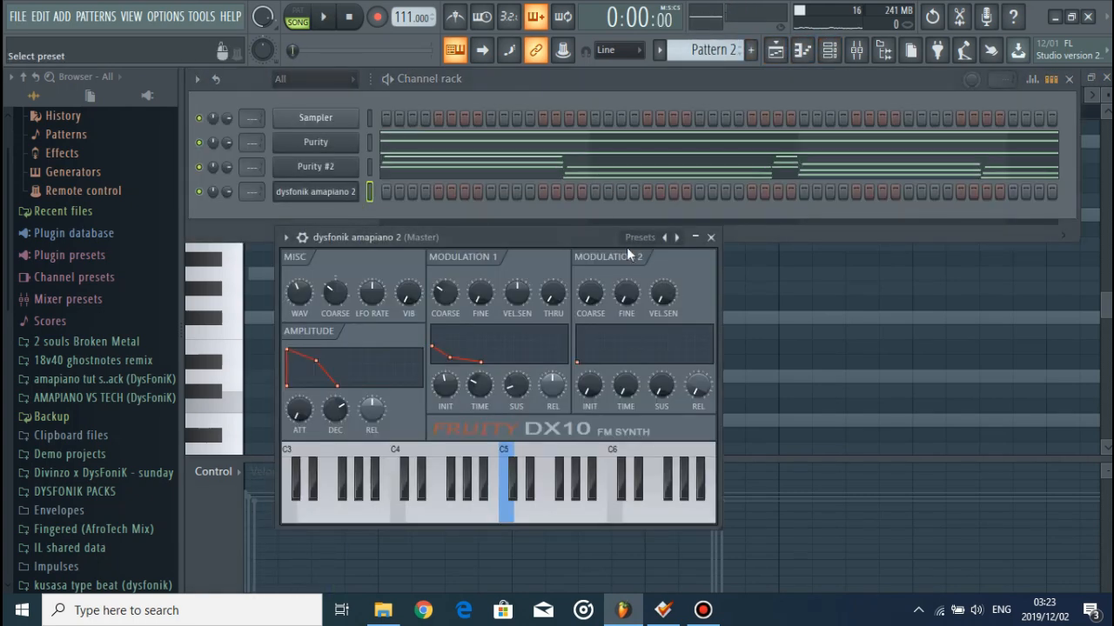
pyautogui.click(657, 241)
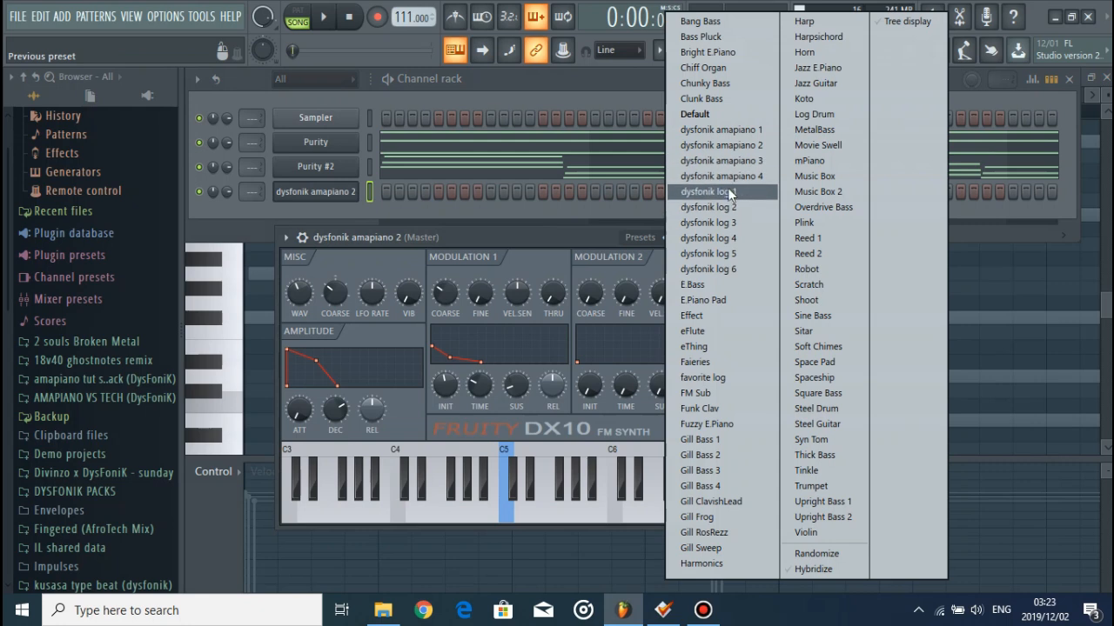
pyautogui.click(721, 130)
pyautogui.click(448, 509)
pyautogui.click(711, 237)
# Reopen the piano roll of the dysfonik amapiano 1 channel at the chords' ghost notes
pyautogui.rightClick(348, 193)
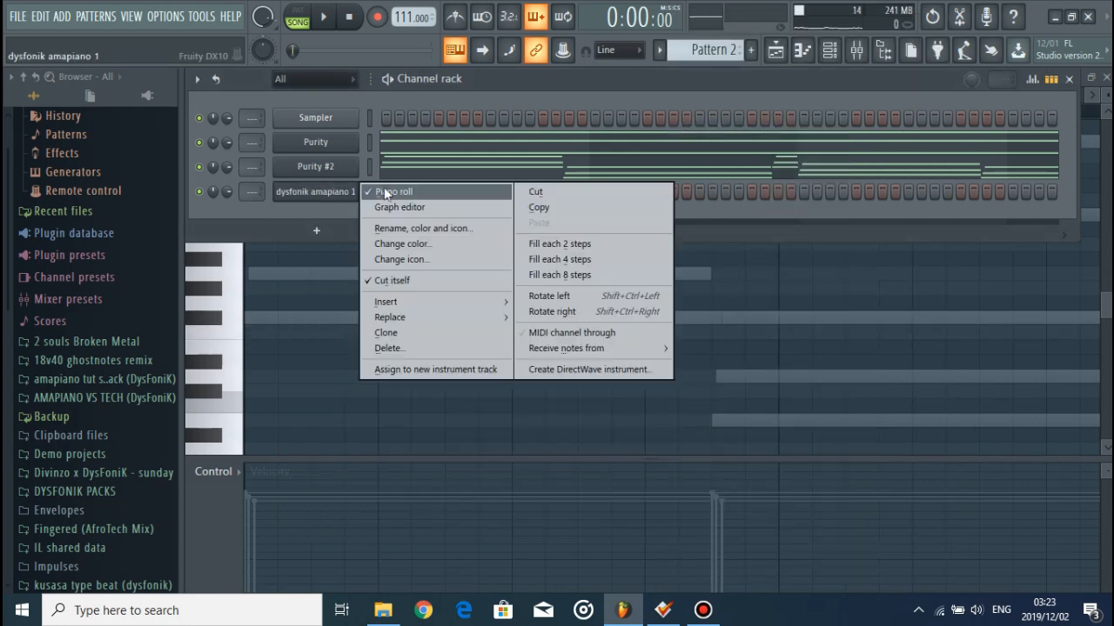
pyautogui.click(391, 191)
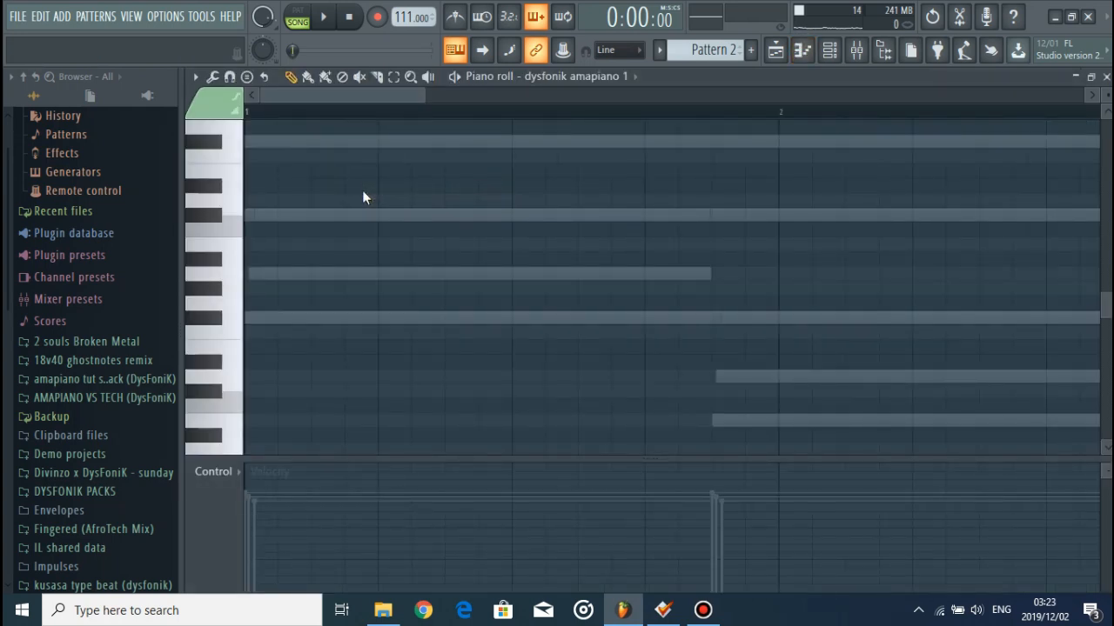
pyautogui.scroll(4, 389, 323)
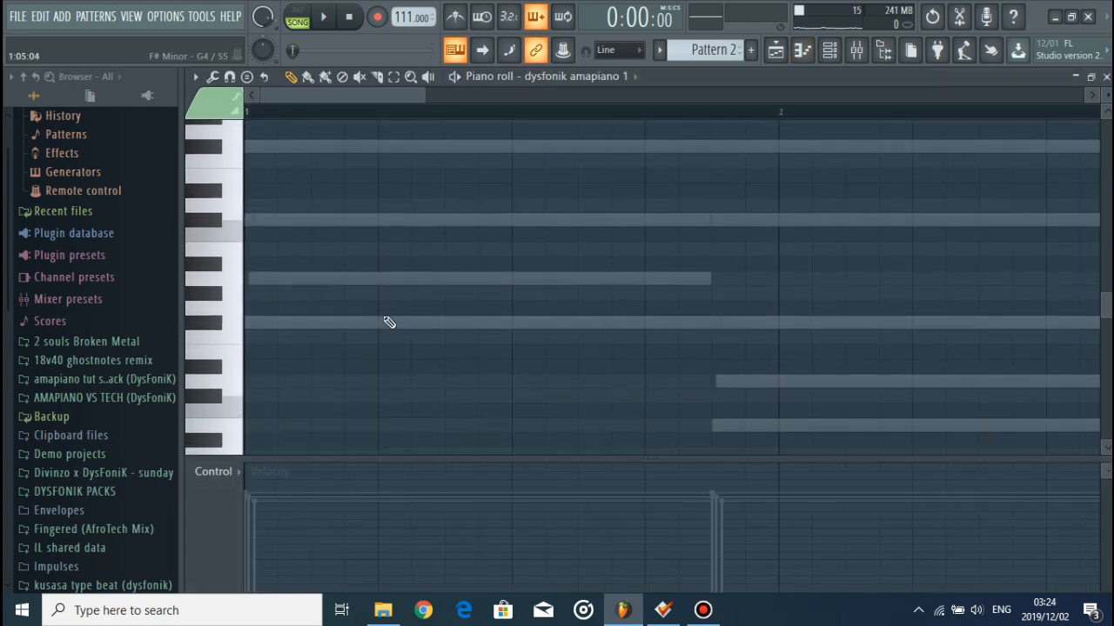
pyautogui.scroll(-1, 384, 380)
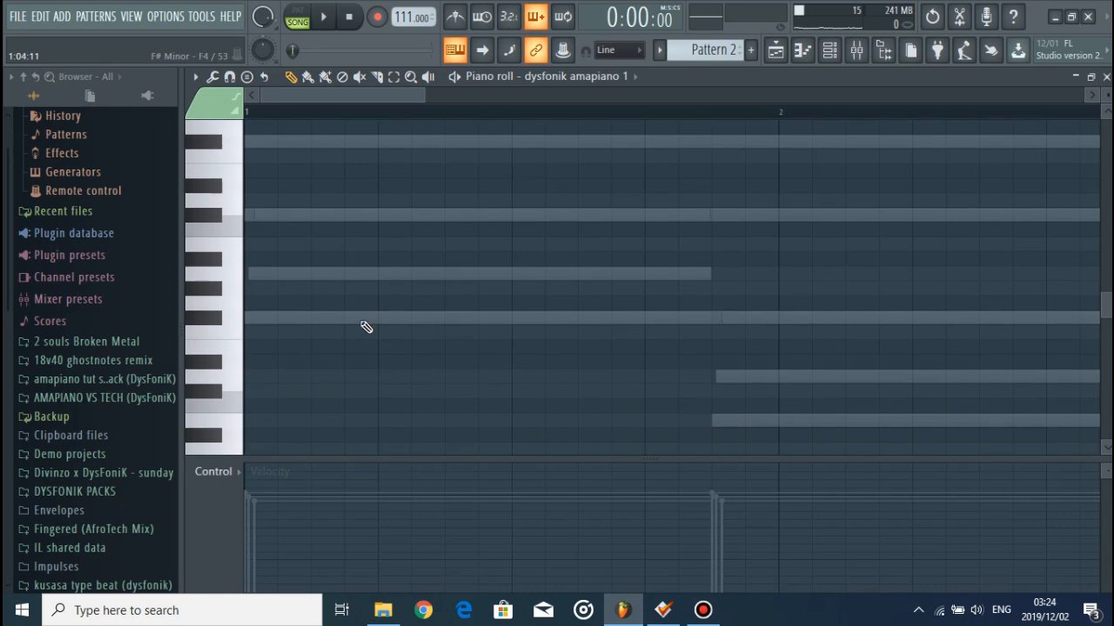
# Draw five one-step F#4 notes in bar 1 at steps 4, 7, 10, 13 and 14, checking them with playback
pyautogui.click(348, 319)
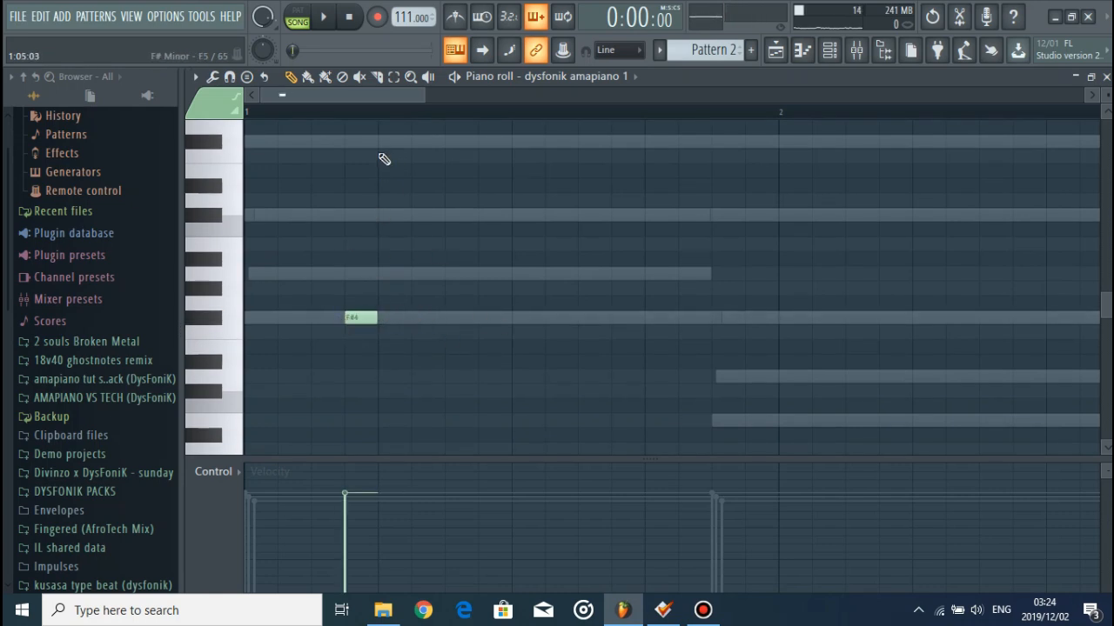
pyautogui.click(448, 318)
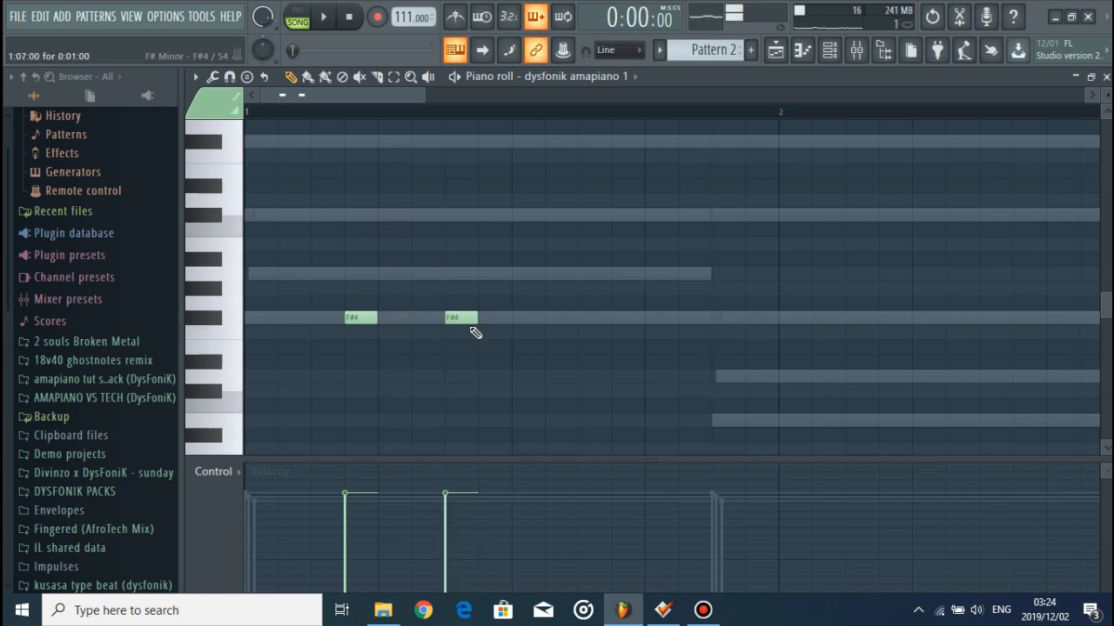
pyautogui.press('space')
pyautogui.click(585, 319)
pyautogui.moveTo(587, 318); pyautogui.dragTo(553, 319)
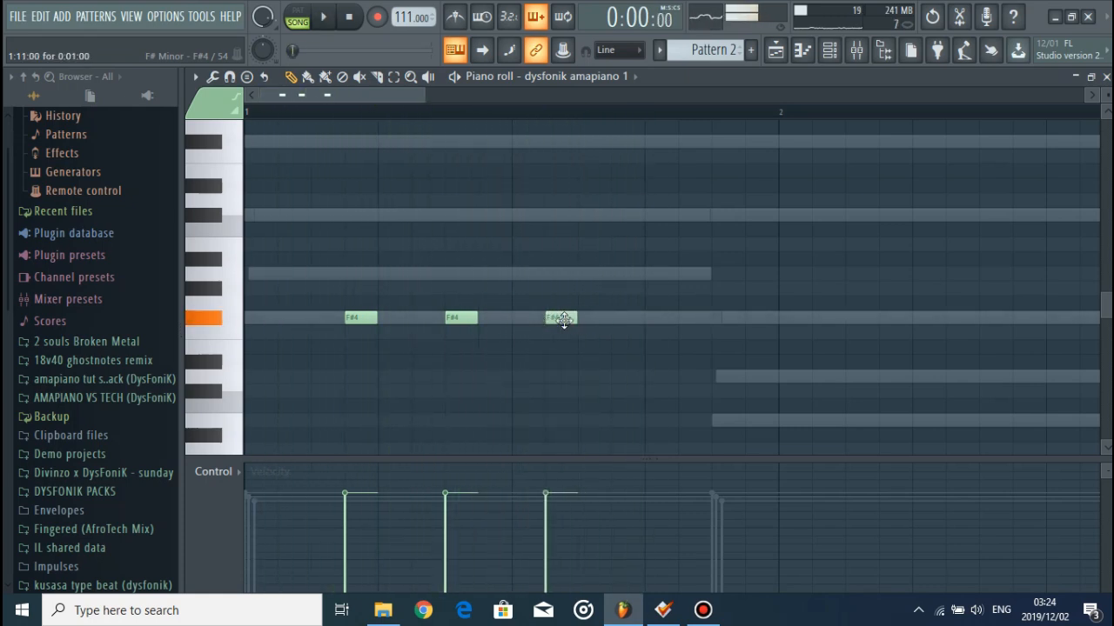
pyautogui.click(649, 319)
pyautogui.click(687, 319)
pyautogui.press('space')
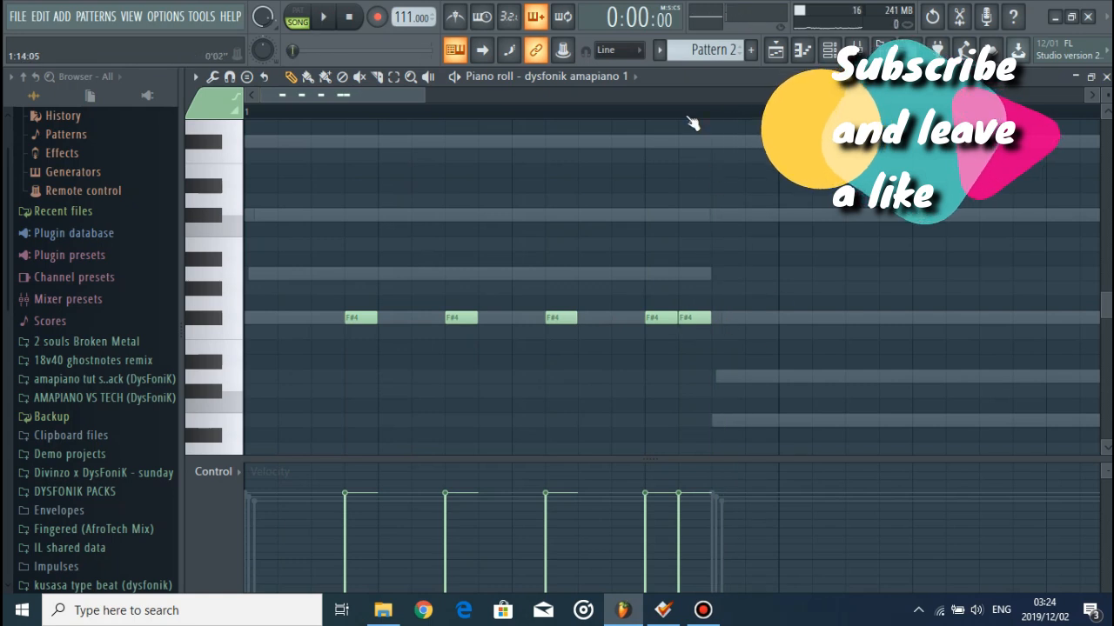
# Draw B3 notes in bar 2 at steps 1, 4, 7, 10 and 13, making the last one two steps long
pyautogui.scroll(-3, 690, 120)
pyautogui.scroll(-3, 570, 200)
pyautogui.scroll(3, 510, 205)
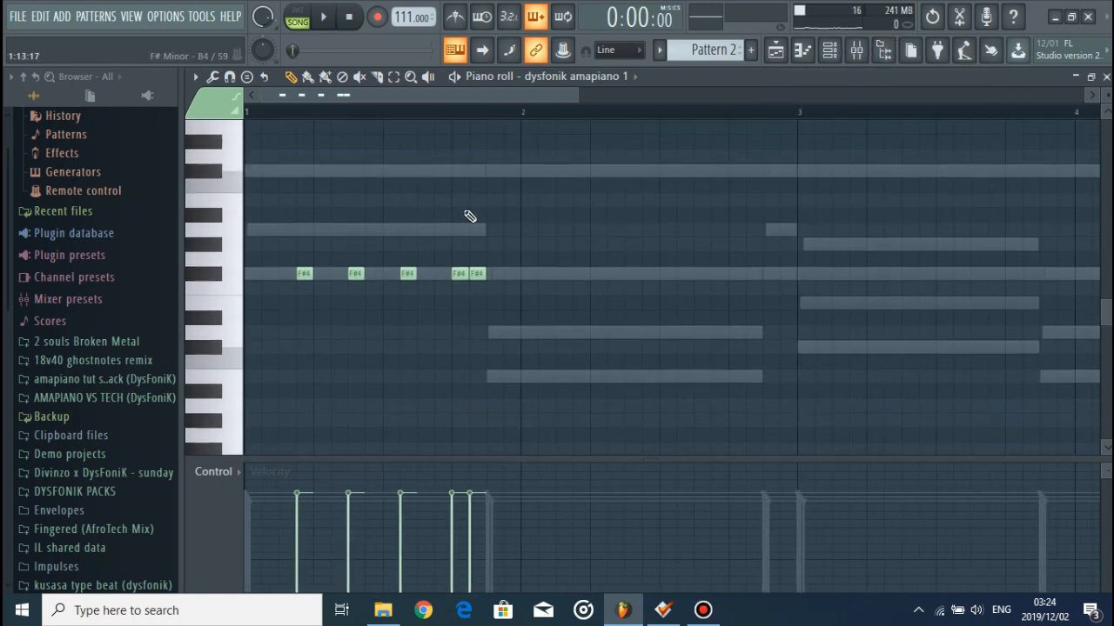
pyautogui.click(528, 377)
pyautogui.click(561, 377)
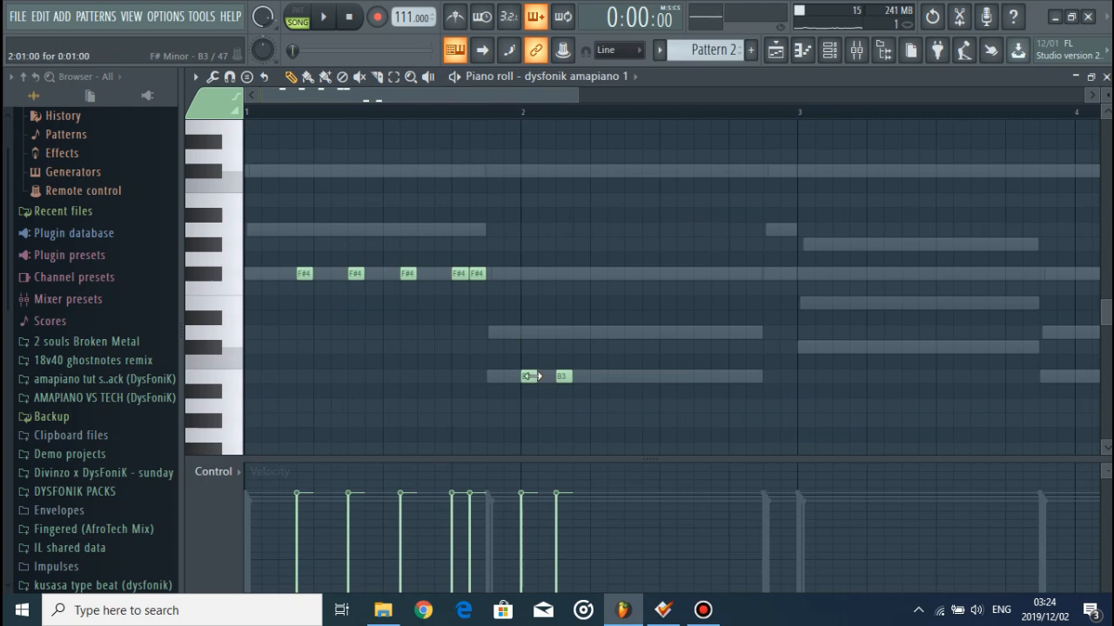
pyautogui.press('space')
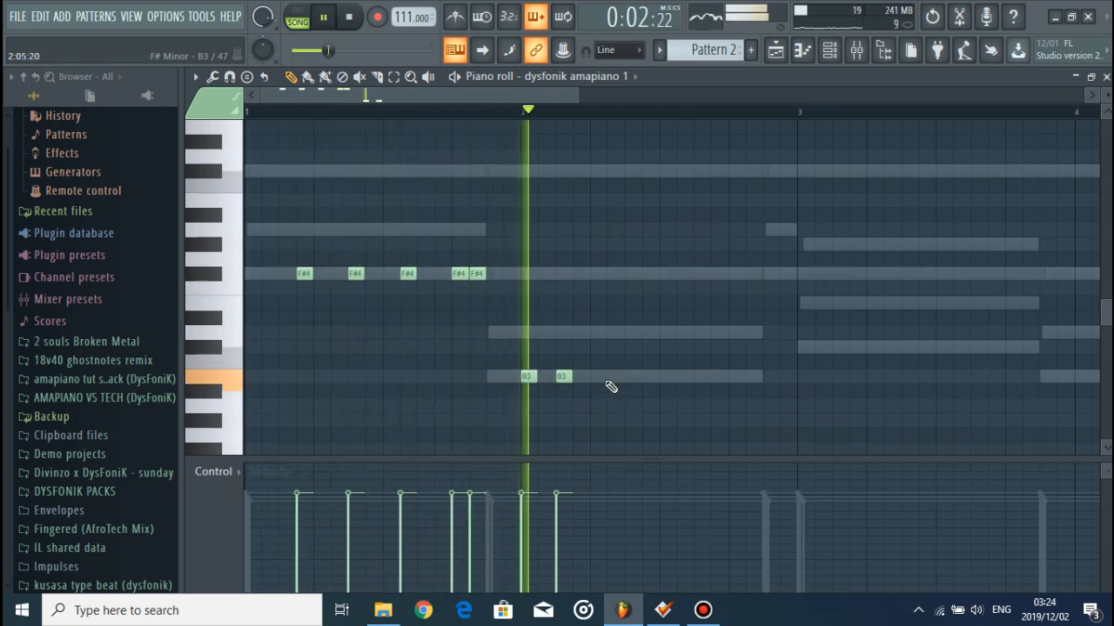
pyautogui.press('space')
pyautogui.moveTo(563, 376); pyautogui.dragTo(579, 377)
pyautogui.press('space')
pyautogui.click(625, 377)
pyautogui.click(684, 377)
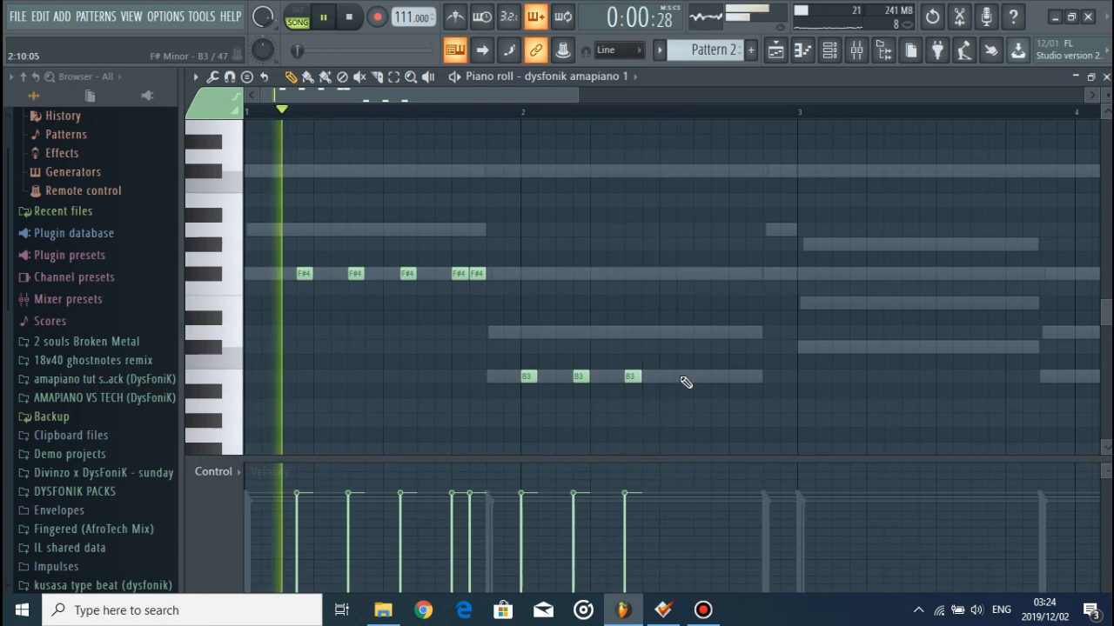
pyautogui.click(734, 378)
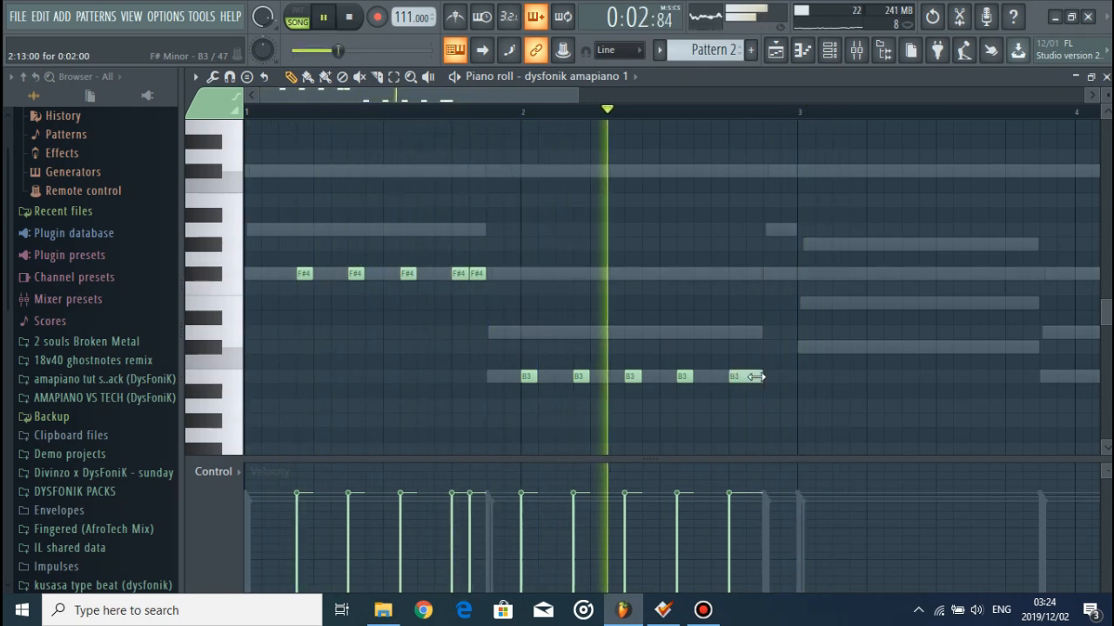
# Chop the long last B3 note of bar 2 into four short notes using the default chopper pattern, and play it back
pyautogui.press('space')
pyautogui.moveTo(783, 400); pyautogui.dragTo(731, 369)
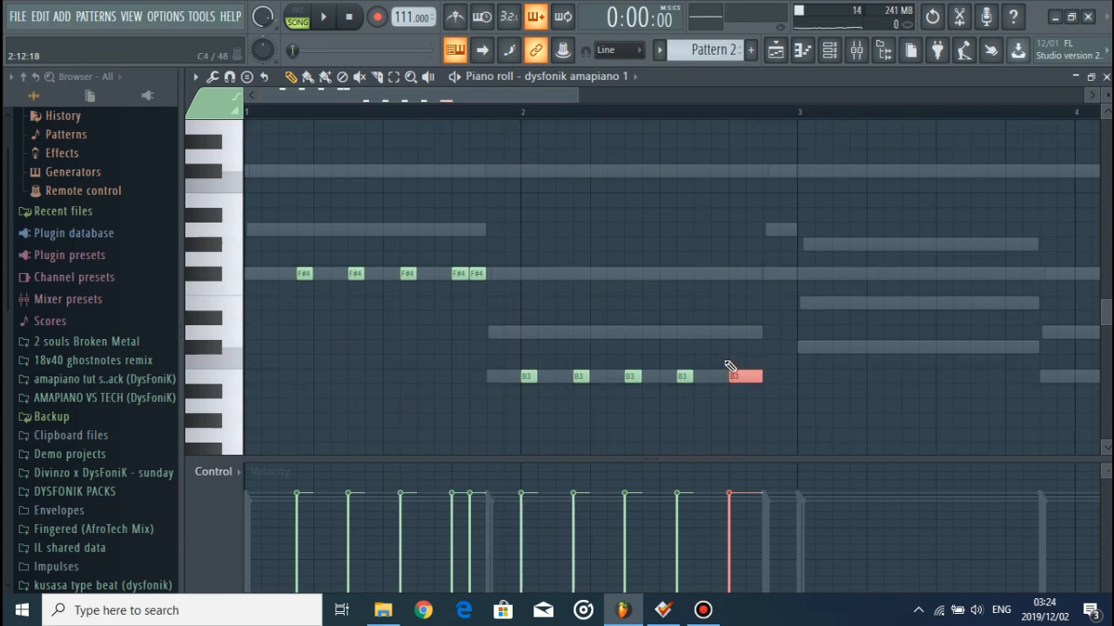
pyautogui.hotkey('alt', 'u')
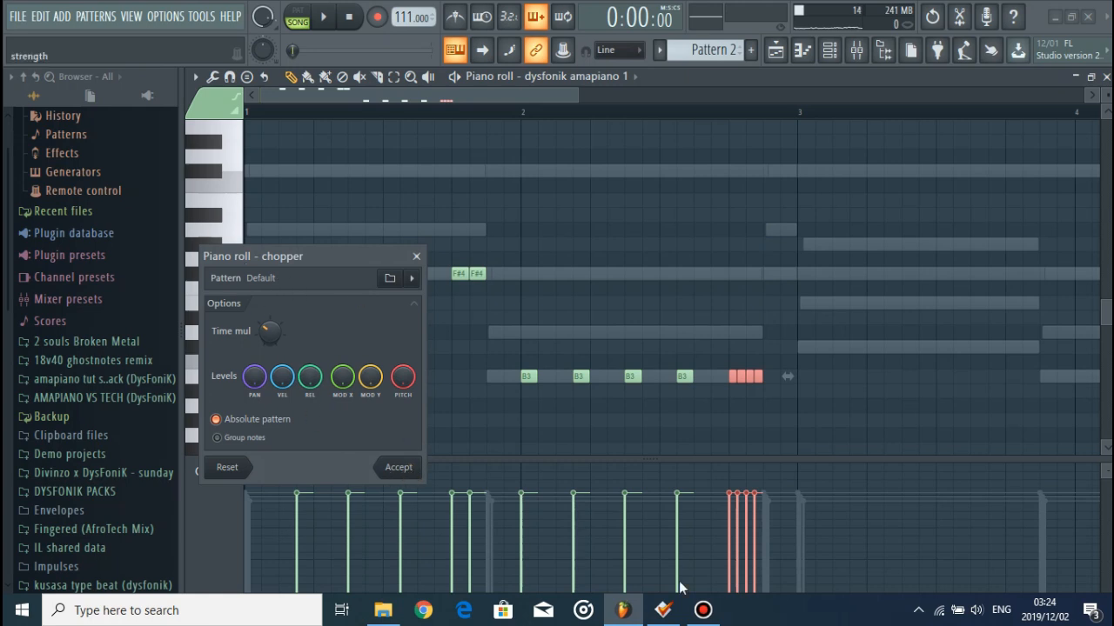
pyautogui.click(398, 467)
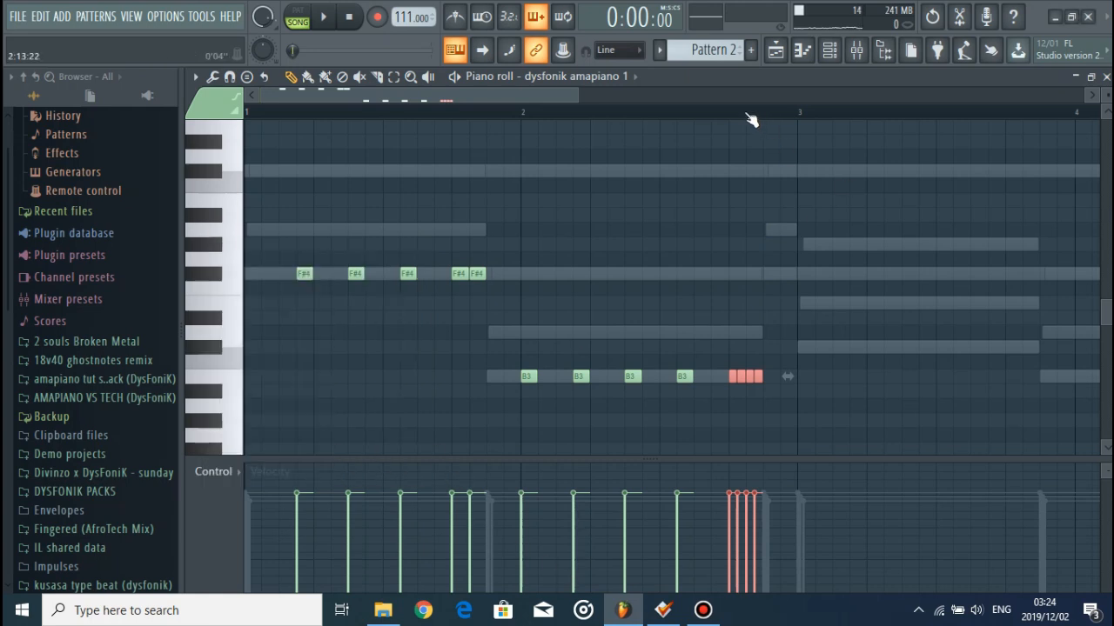
pyautogui.scroll(4, 739, 127)
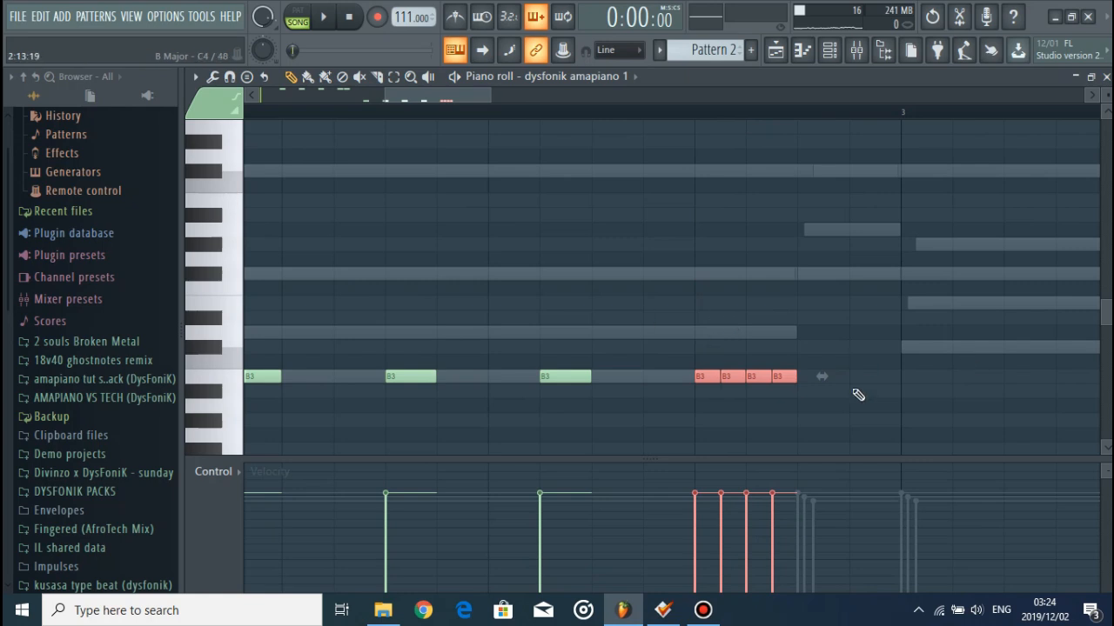
pyautogui.scroll(-4, 725, 130)
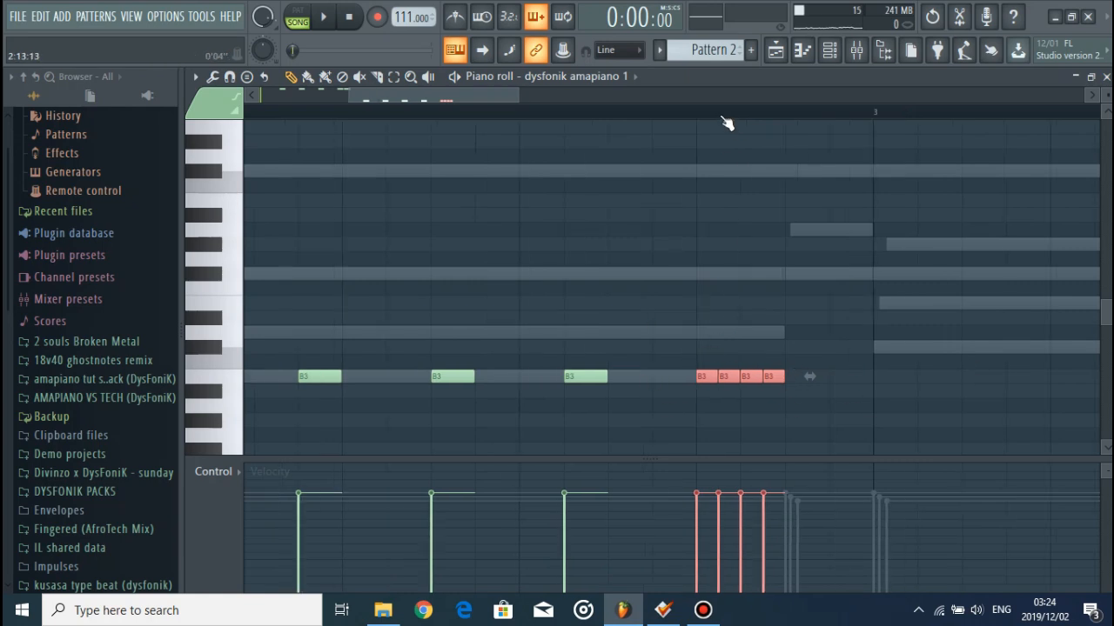
pyautogui.press('space')
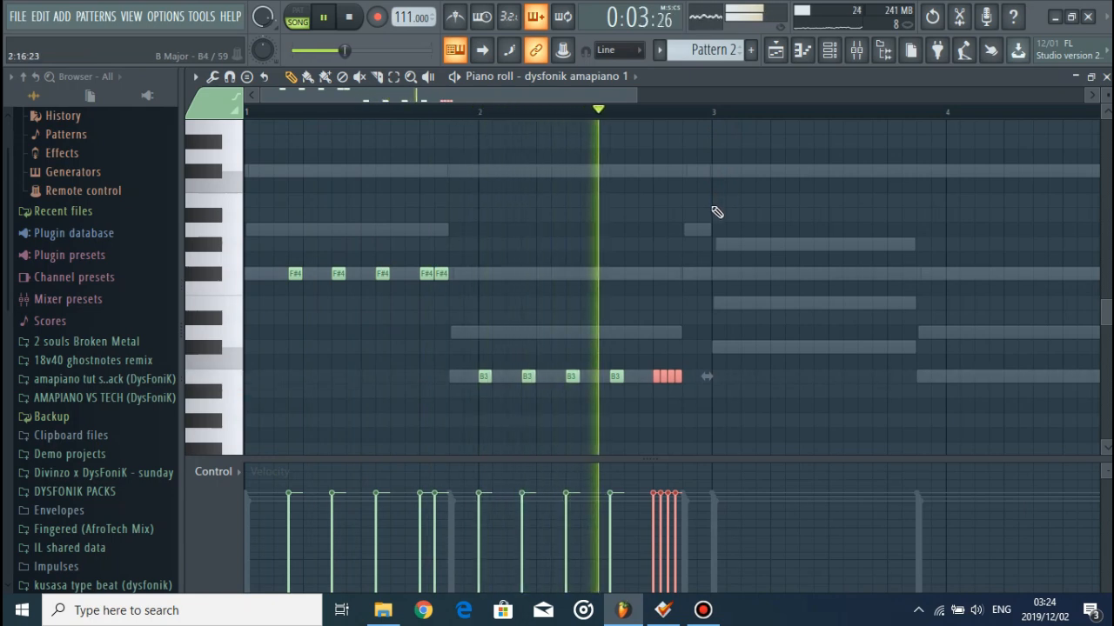
pyautogui.press('space')
# Add a one-step G#4 note at step 4 of bar 3 and an F#4 note at step 7
pyautogui.click(754, 368)
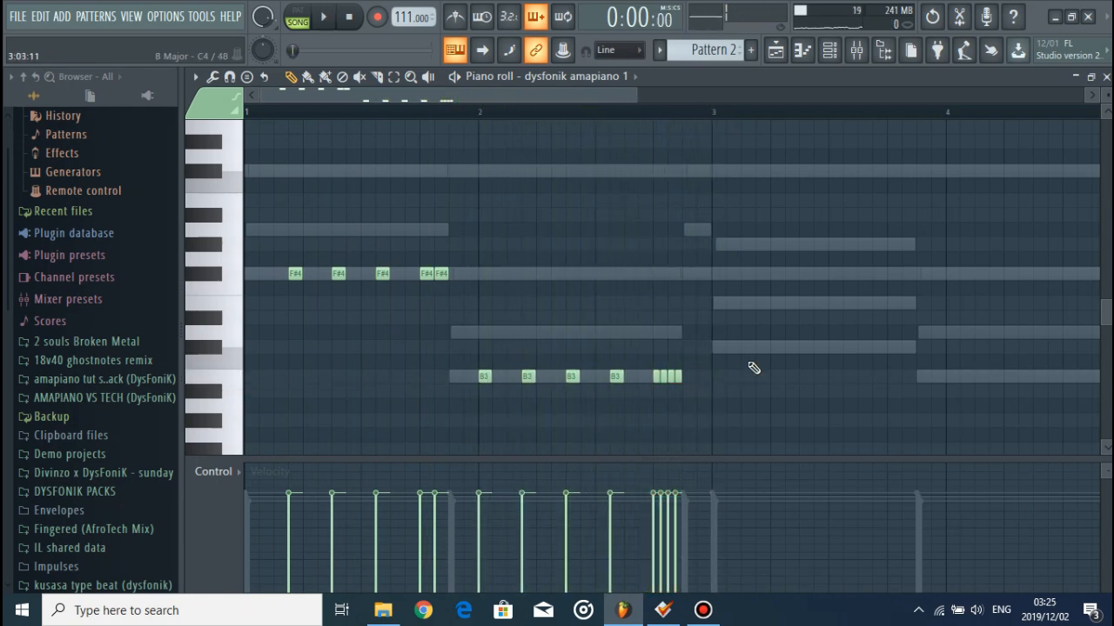
pyautogui.click(755, 243)
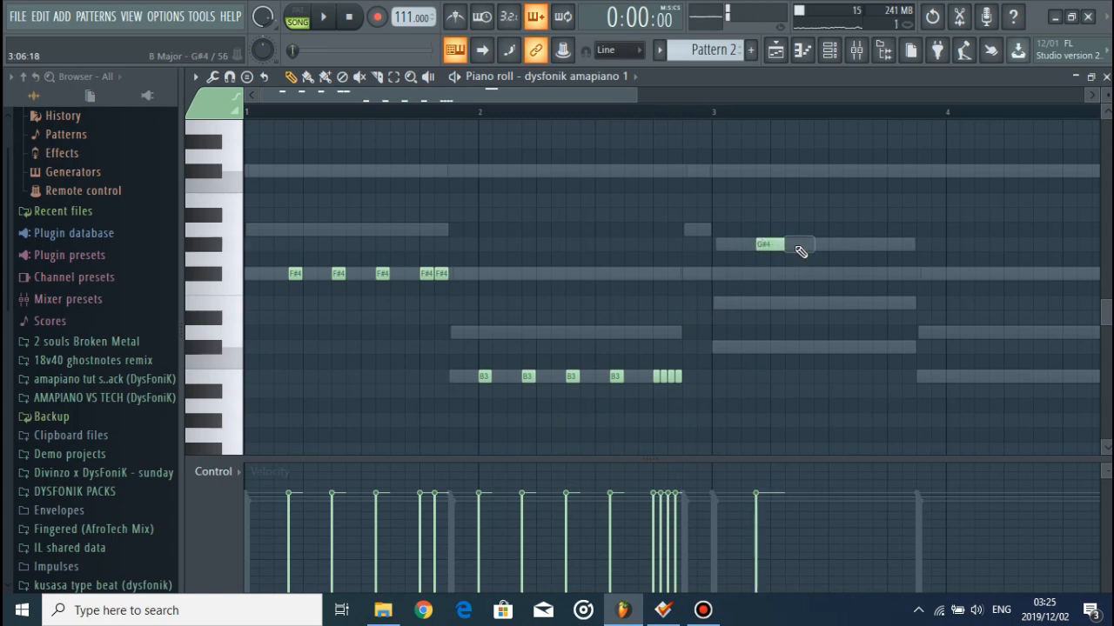
pyautogui.press('space')
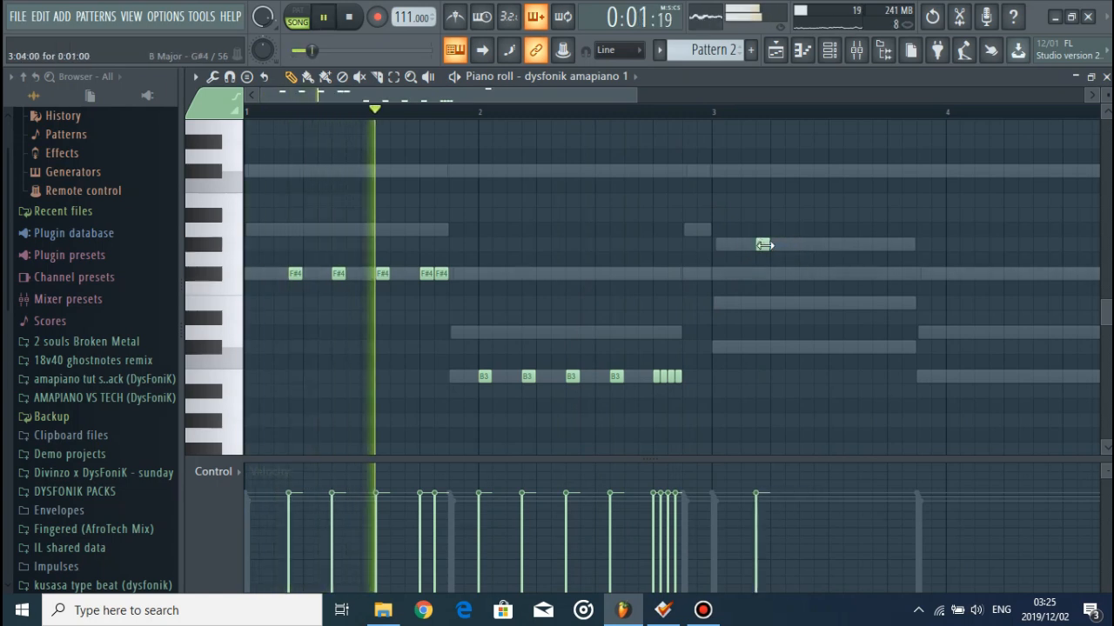
pyautogui.click(799, 288)
pyautogui.press('space')
pyautogui.moveTo(799, 287); pyautogui.dragTo(799, 273)
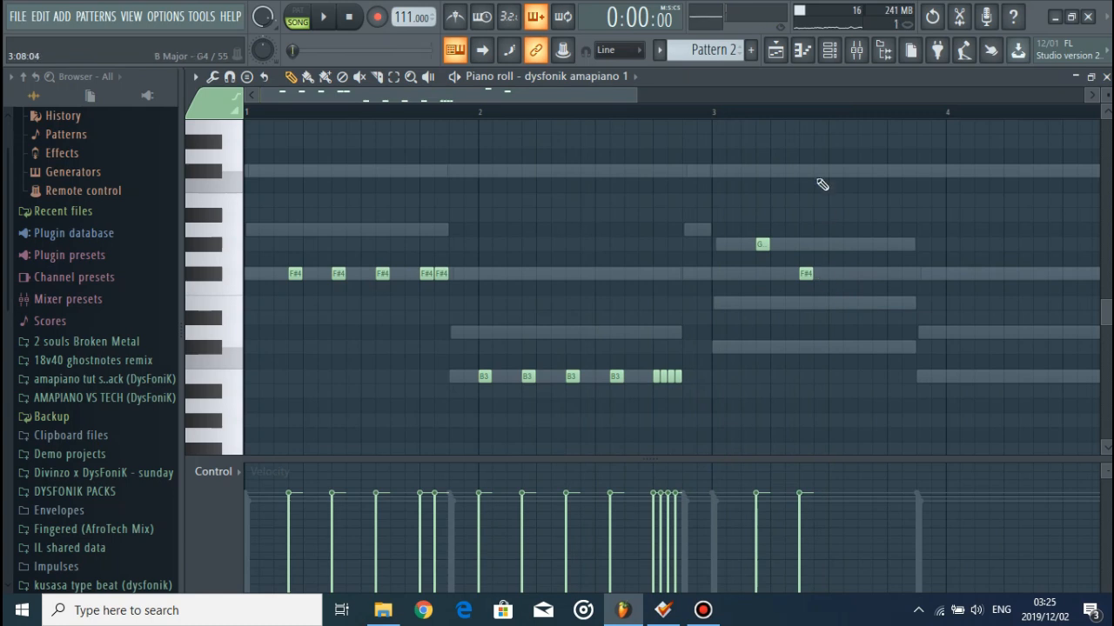
# Try the second note of bar 3 at F4 and return it to F#4
pyautogui.scroll(2, 808, 132)
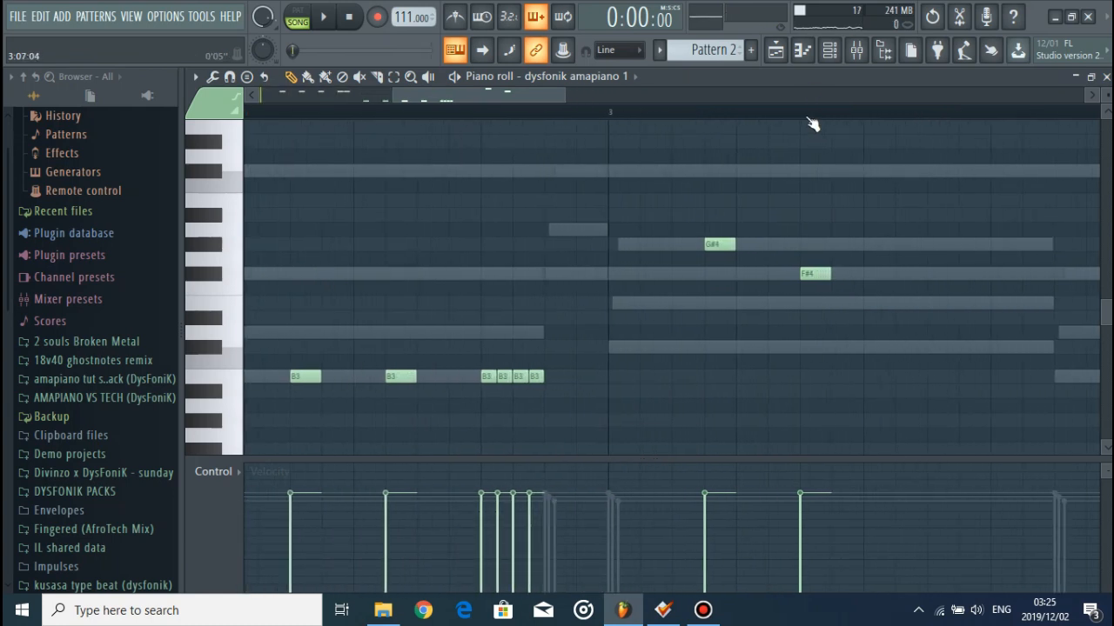
pyautogui.scroll(2, 809, 125)
pyautogui.moveTo(825, 274); pyautogui.dragTo(826, 298)
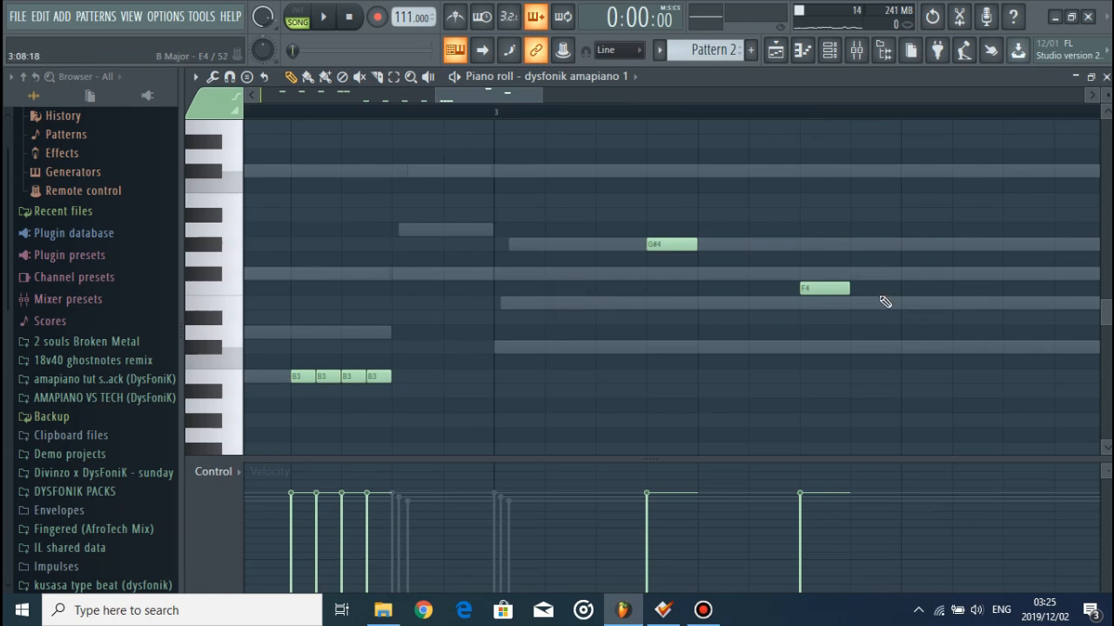
pyautogui.moveTo(835, 290); pyautogui.dragTo(836, 269)
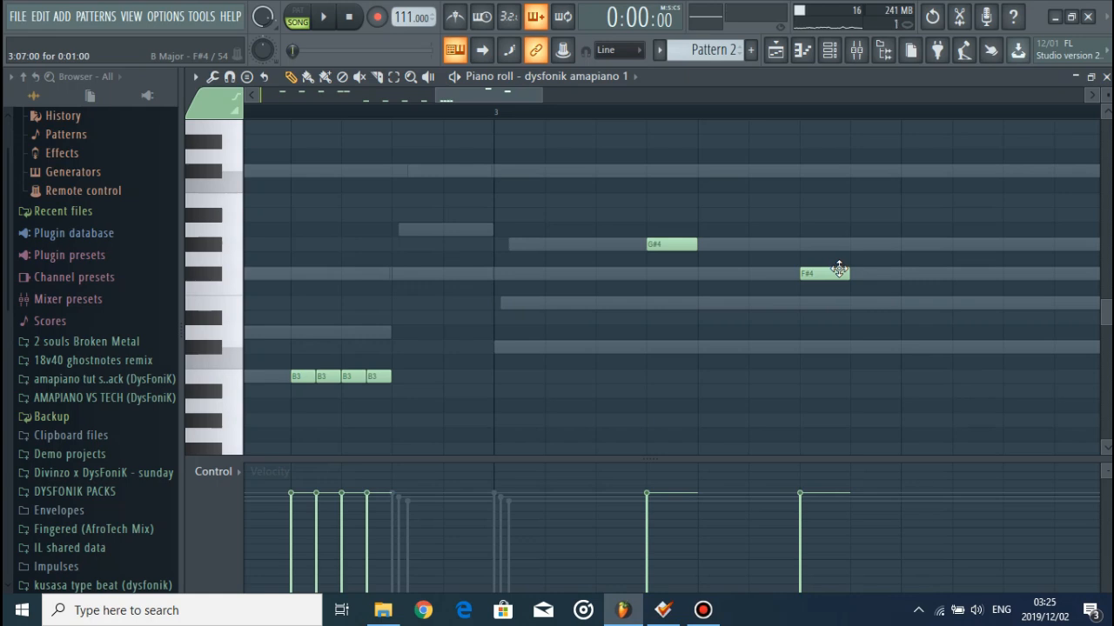
# Continue the descending line in bar 3 with a one-step E4 at step 10 and C#4 at step 13, auditioning the phrase
pyautogui.press('space')
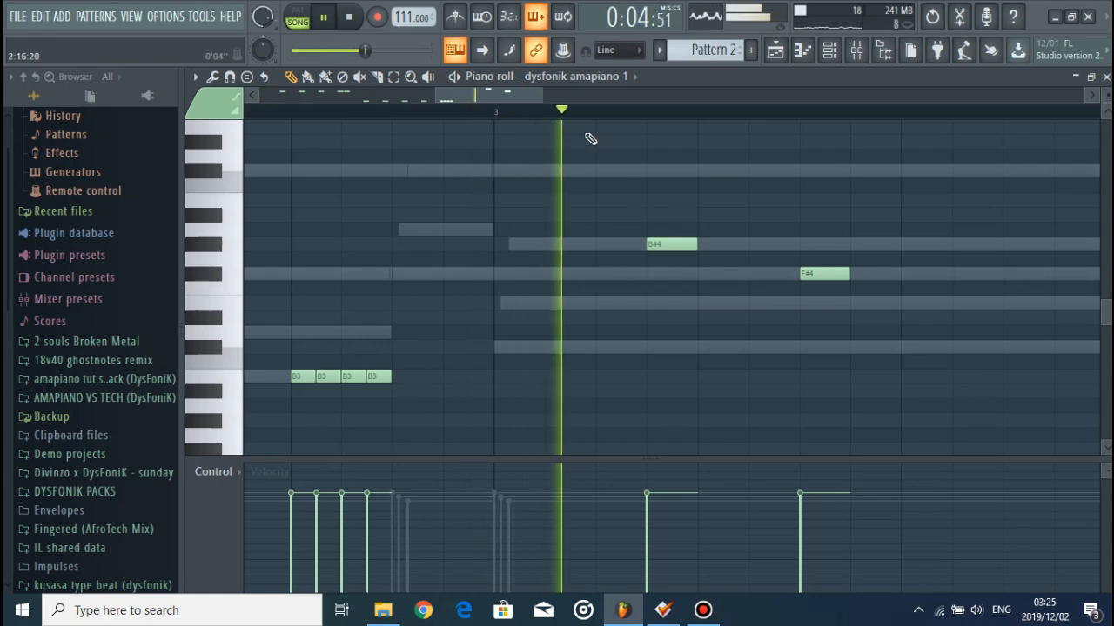
pyautogui.press('space')
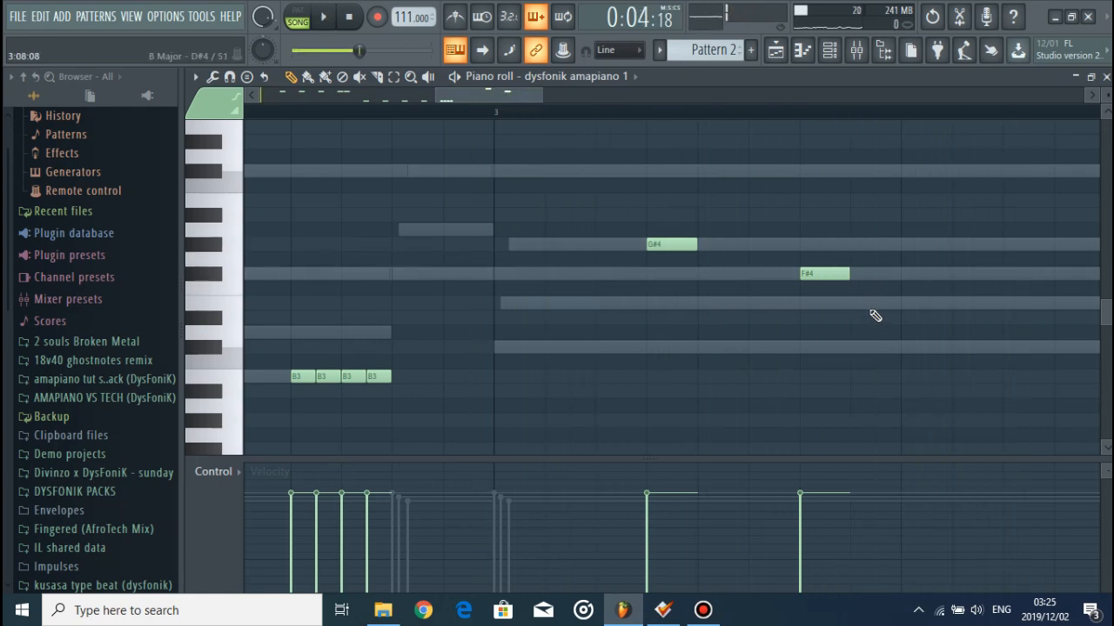
pyautogui.click(964, 307)
pyautogui.press('space')
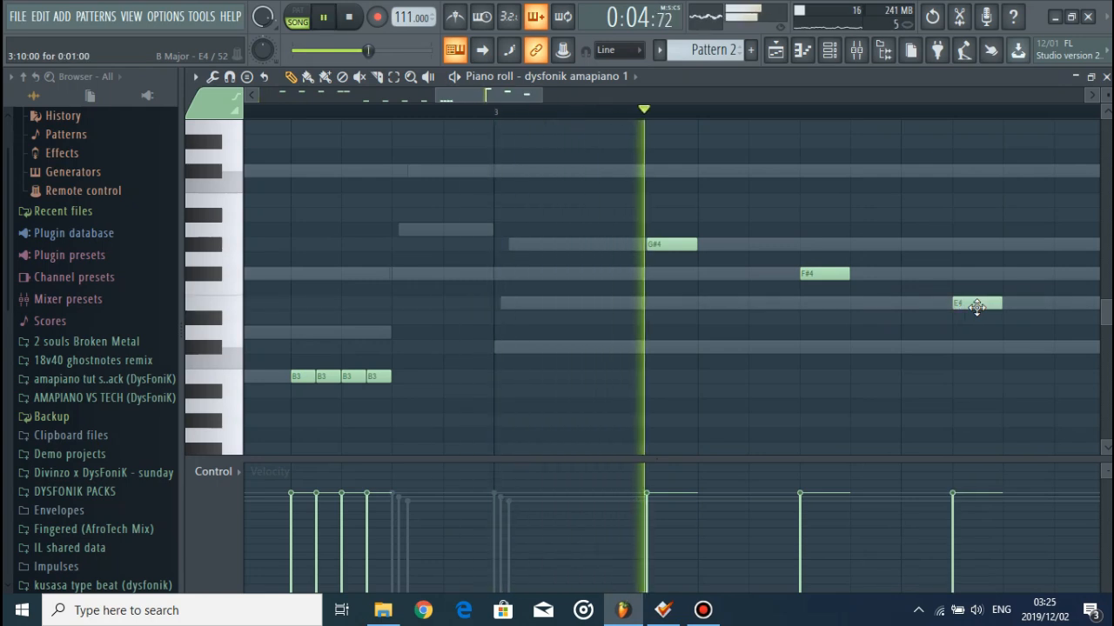
pyautogui.press('space')
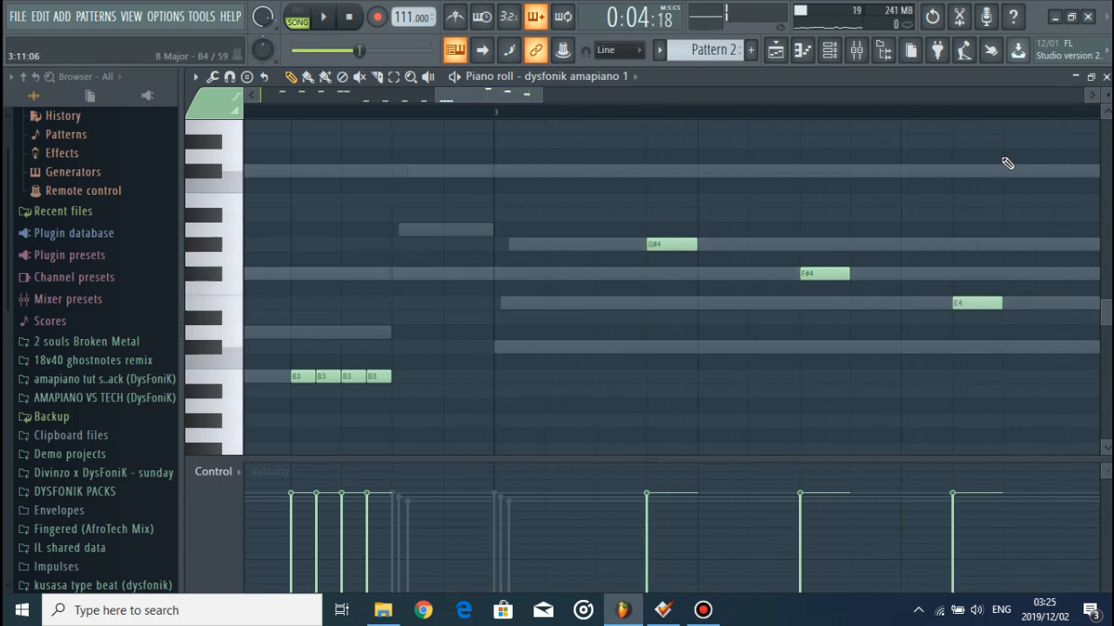
pyautogui.hscroll(3, 962, 100)
pyautogui.press('space')
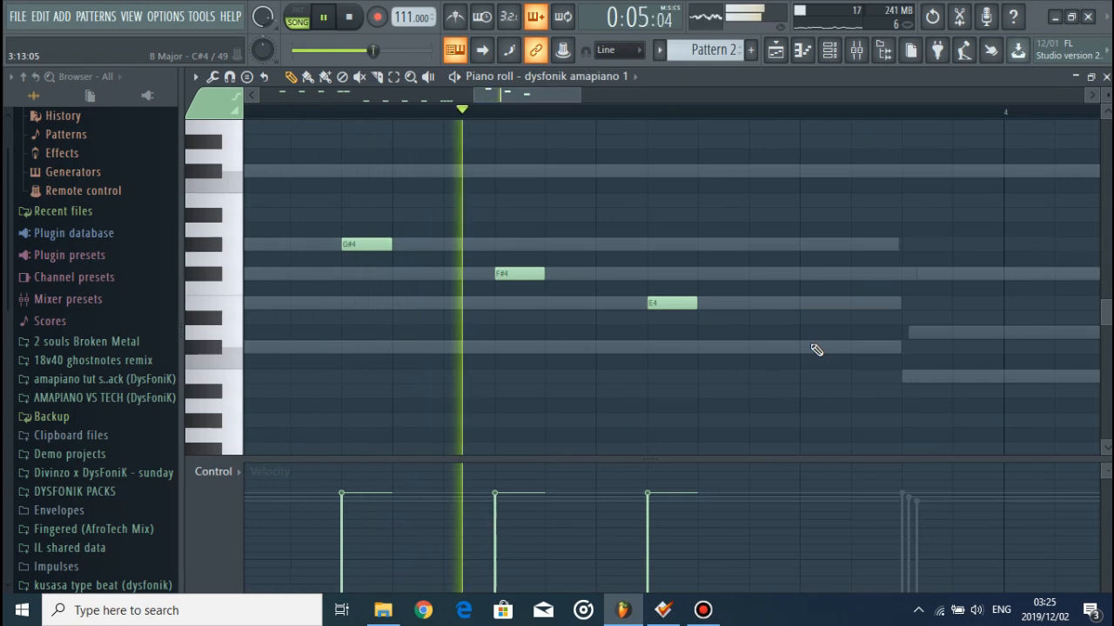
pyautogui.click(816, 349)
pyautogui.press('space')
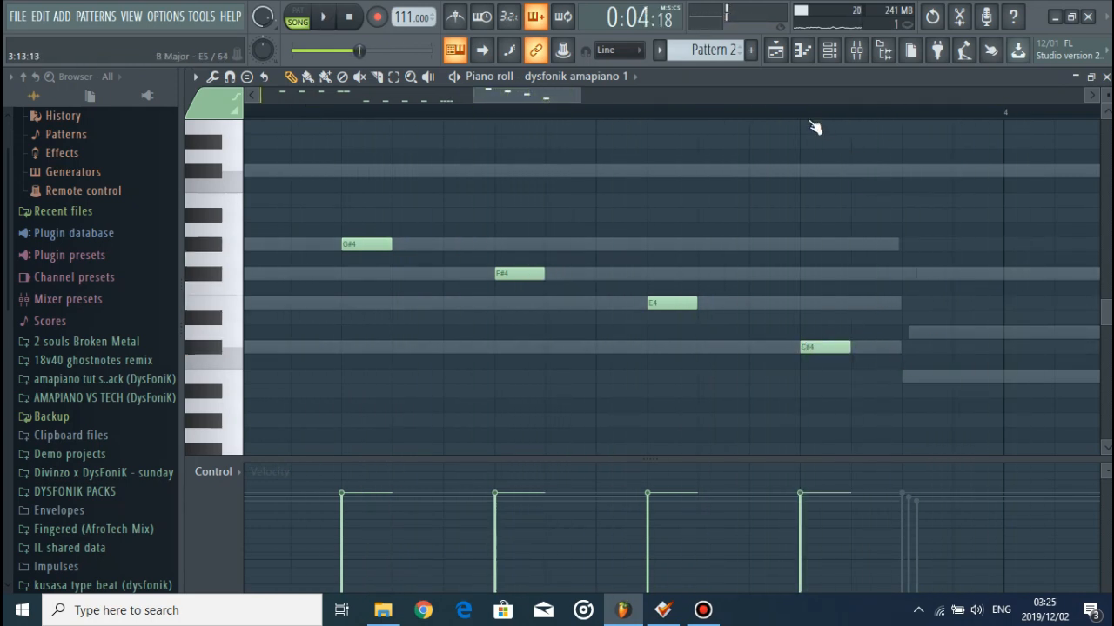
# Repeat bar 2's B3 notes, including the chopped ones, in bar 4 and play the melody back
pyautogui.scroll(-5, 795, 125)
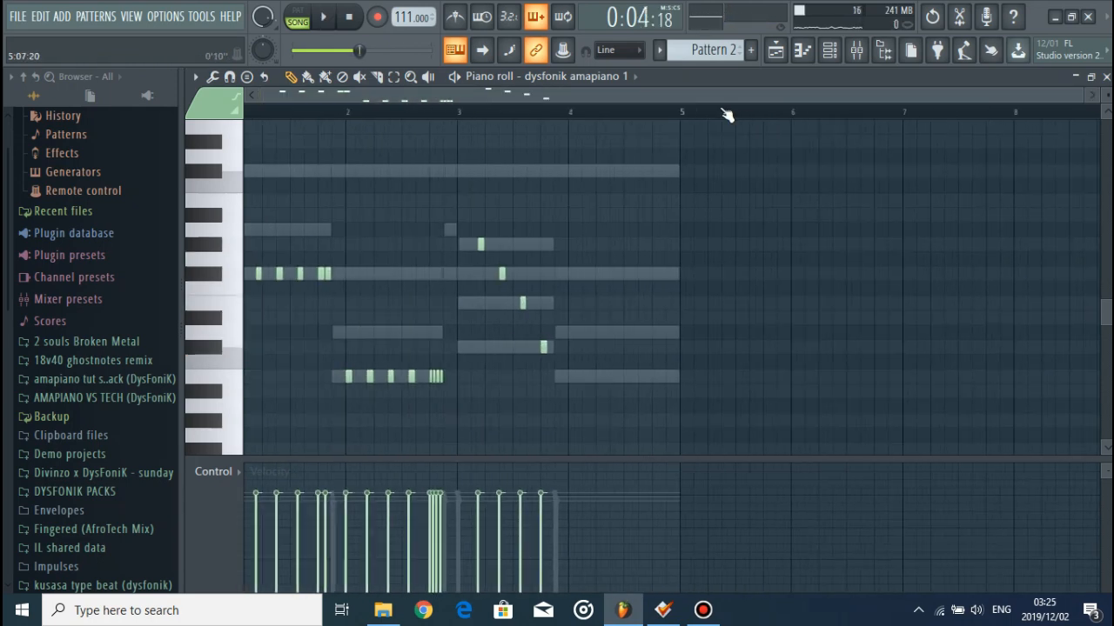
pyautogui.moveTo(492, 395); pyautogui.dragTo(569, 381)
pyautogui.click(603, 303)
pyautogui.press('space')
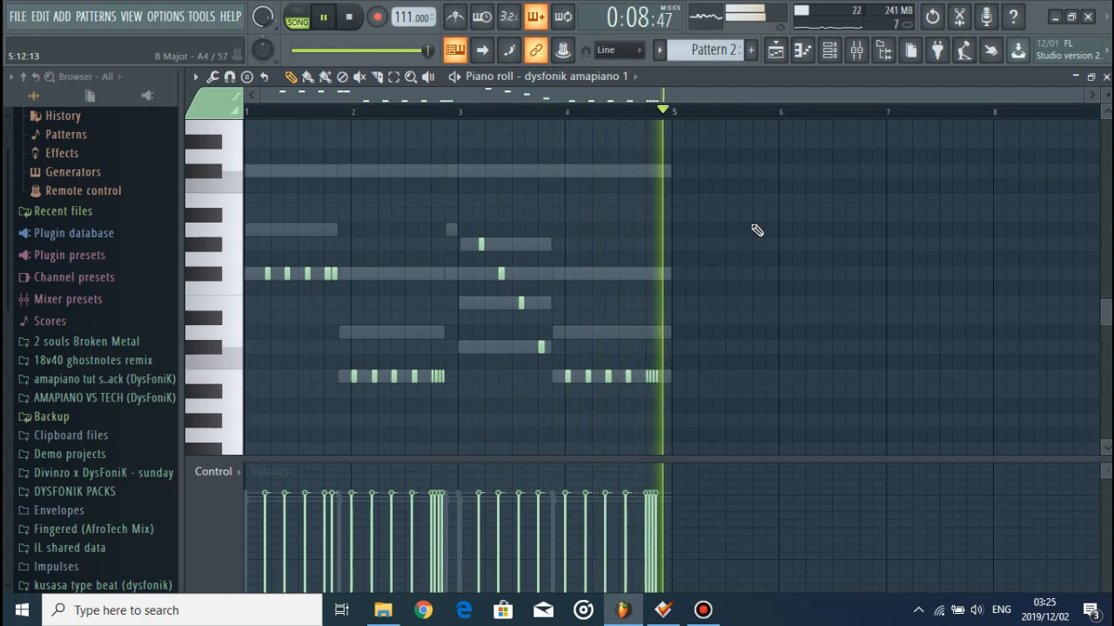
pyautogui.press('space')
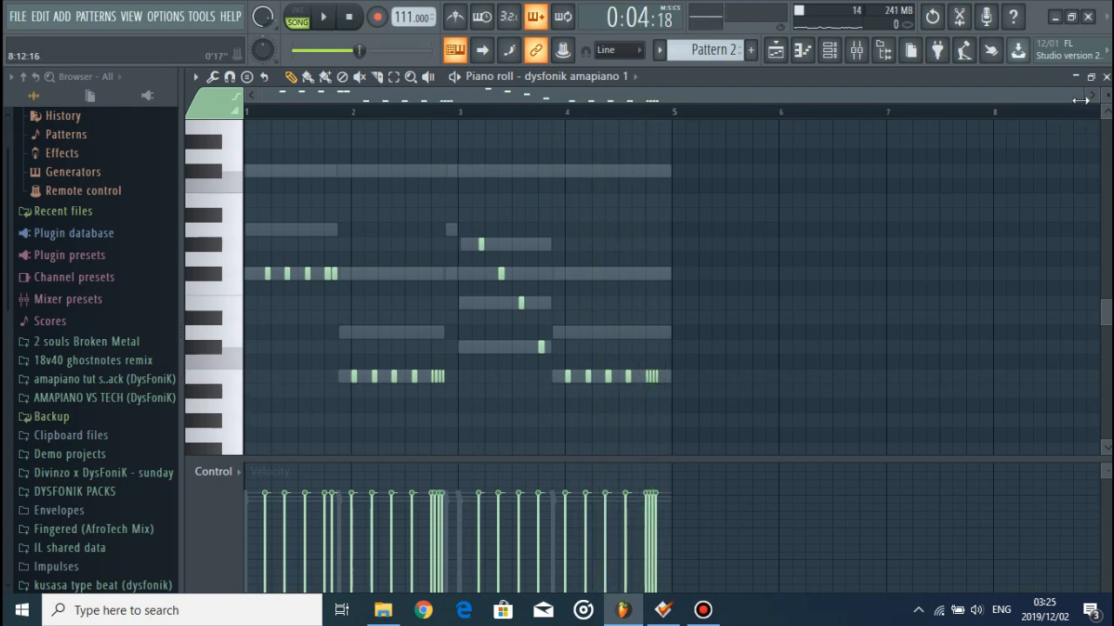
# Transpose all the dysfonik amapiano 1 notes down one octave and bring up the channel's volume control in the channel rack
pyautogui.moveTo(1079, 101); pyautogui.dragTo(788, 101)
pyautogui.scroll(-2, 758, 191)
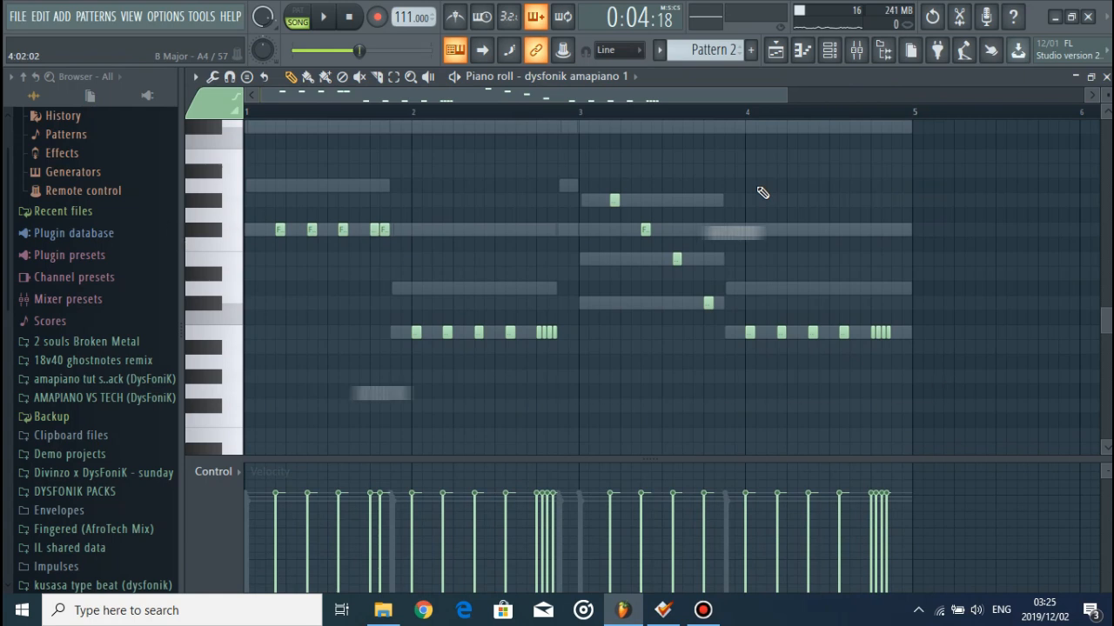
pyautogui.hotkey('ctrl', 'Down')
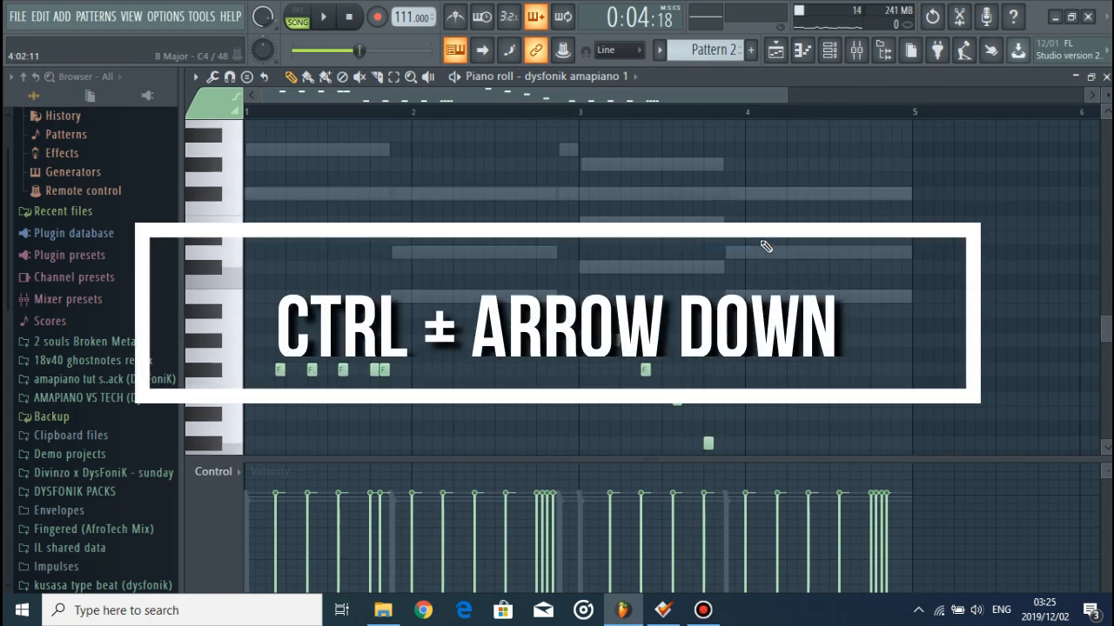
pyautogui.press('F6')
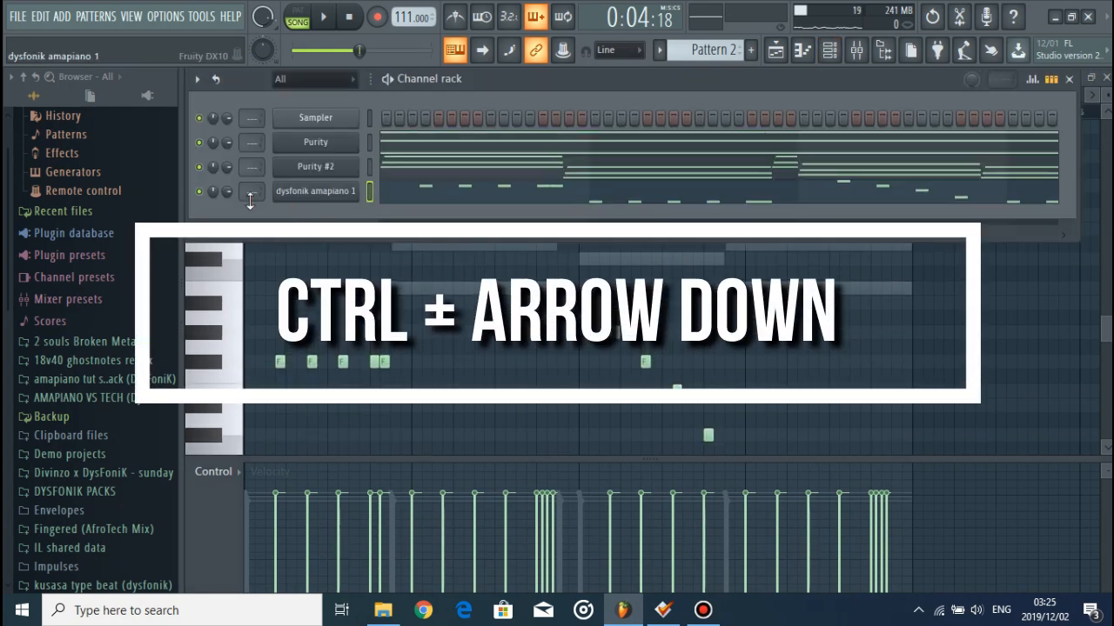
pyautogui.click(230, 194)
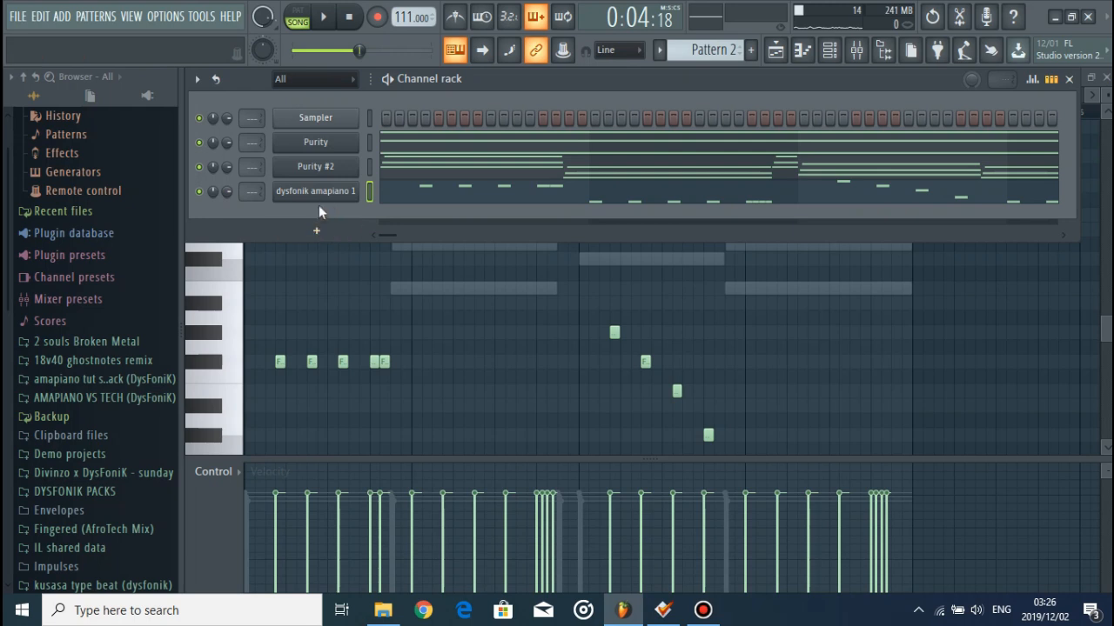
# Play back the pattern, then route the dysfonik amapiano 1 channel to its own mixer track, insert 1
pyautogui.click(323, 16)
pyautogui.click(349, 17)
pyautogui.press('space')
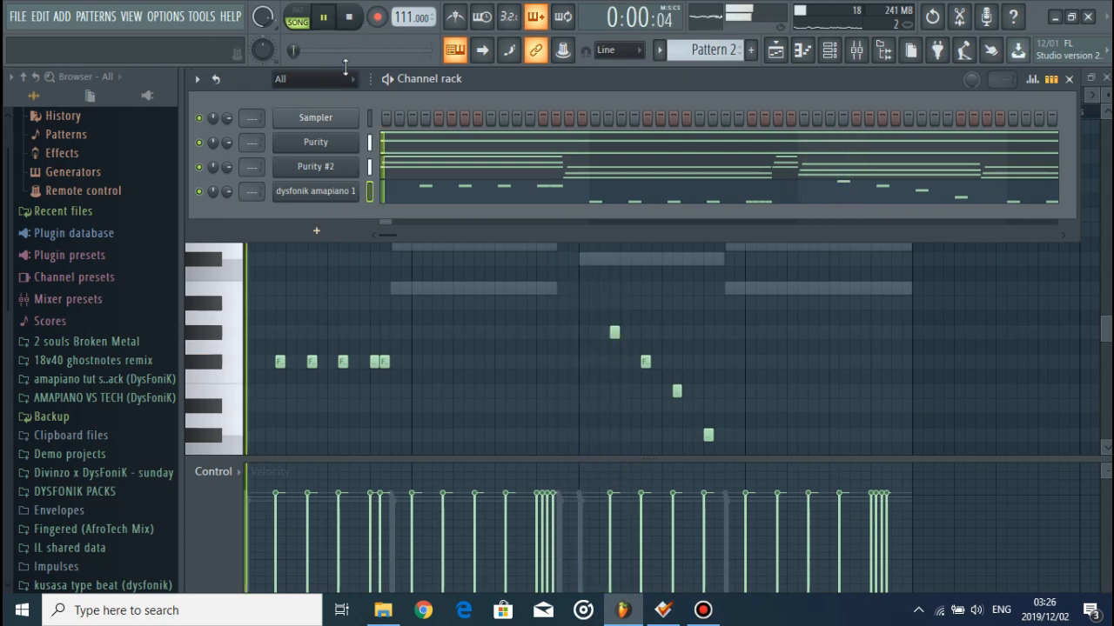
pyautogui.click(342, 199)
pyautogui.click(286, 237)
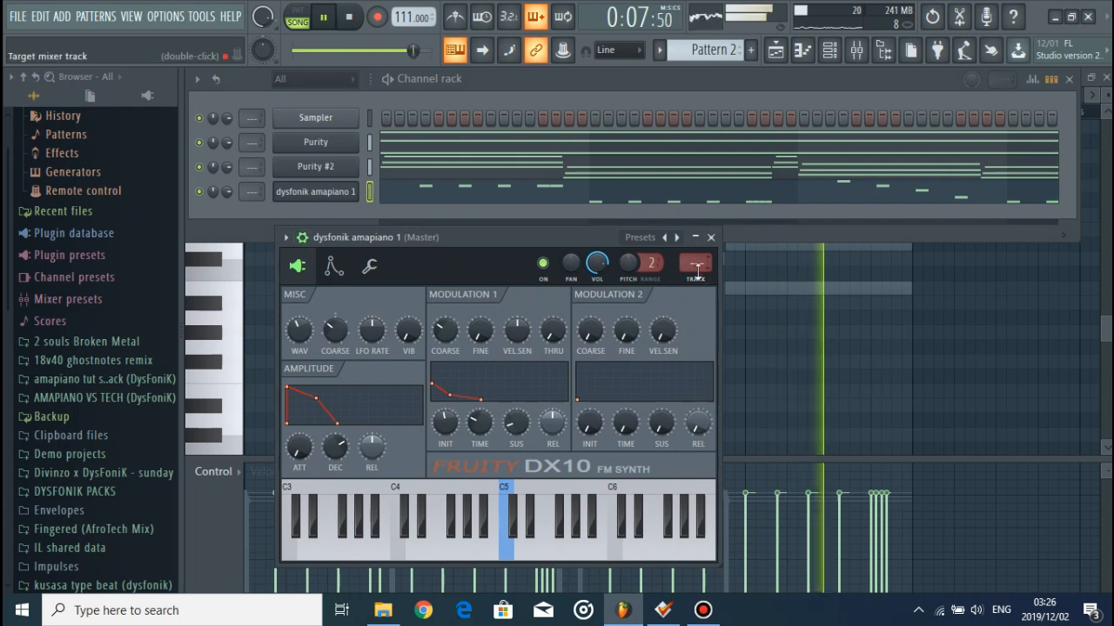
pyautogui.doubleClick(696, 268)
pyautogui.press('space')
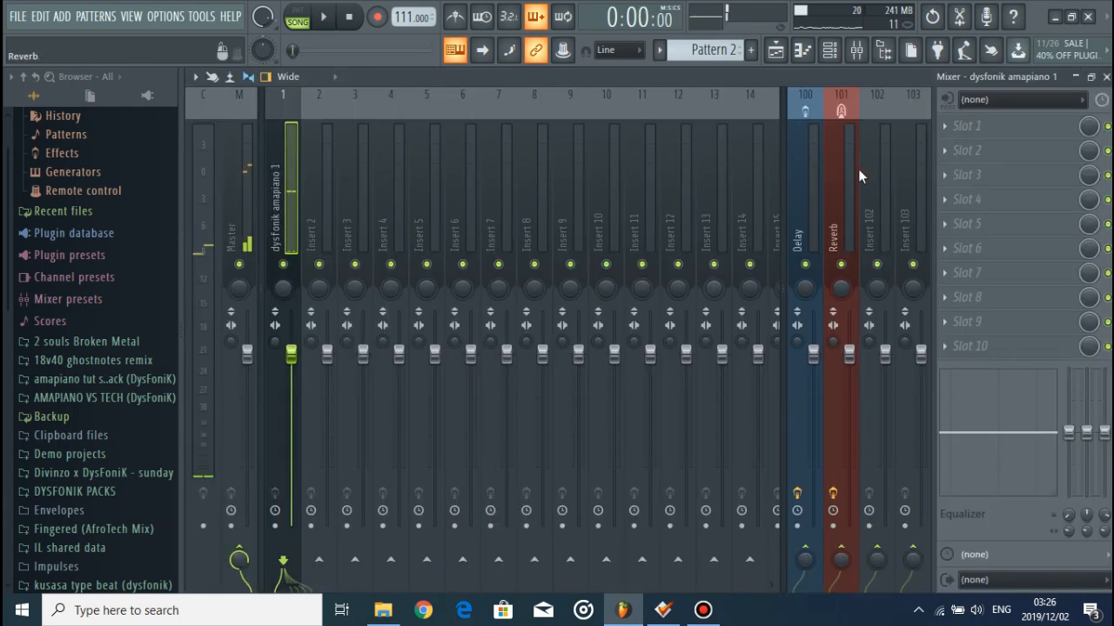
# Load Fruity Fast Dist into slot 1 of the dysfonik amapiano 1 mixer track and reduce its mix level
pyautogui.click(1009, 134)
pyautogui.click(581, 258)
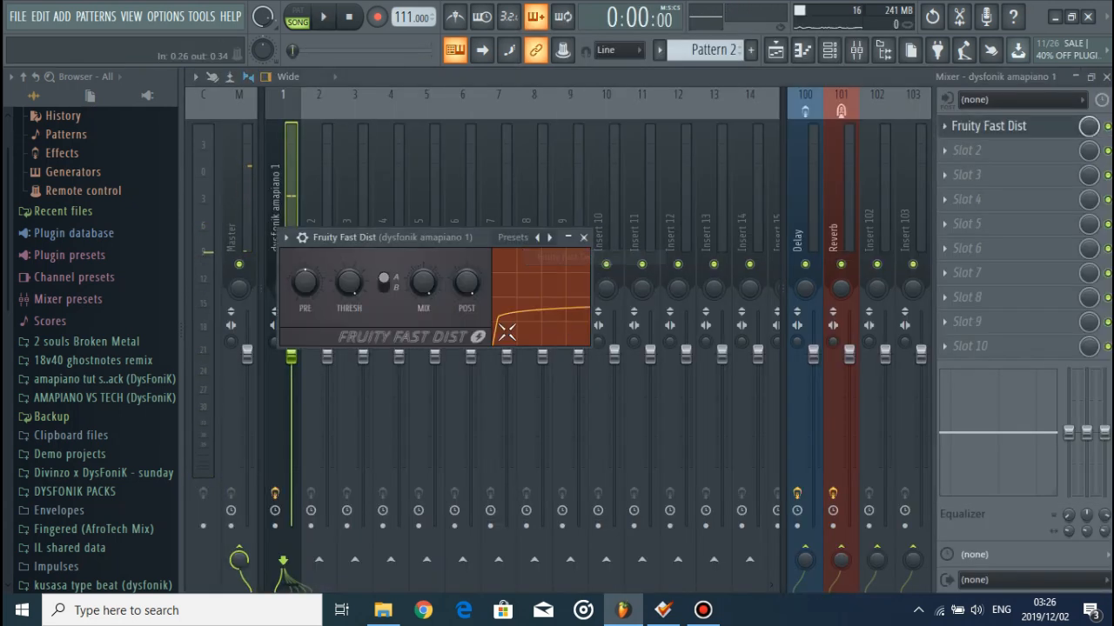
pyautogui.moveTo(435, 292)
pyautogui.mouseDown()
pyautogui.moveTo(485, 286)
pyautogui.moveTo(432, 285)
pyautogui.mouseUp()
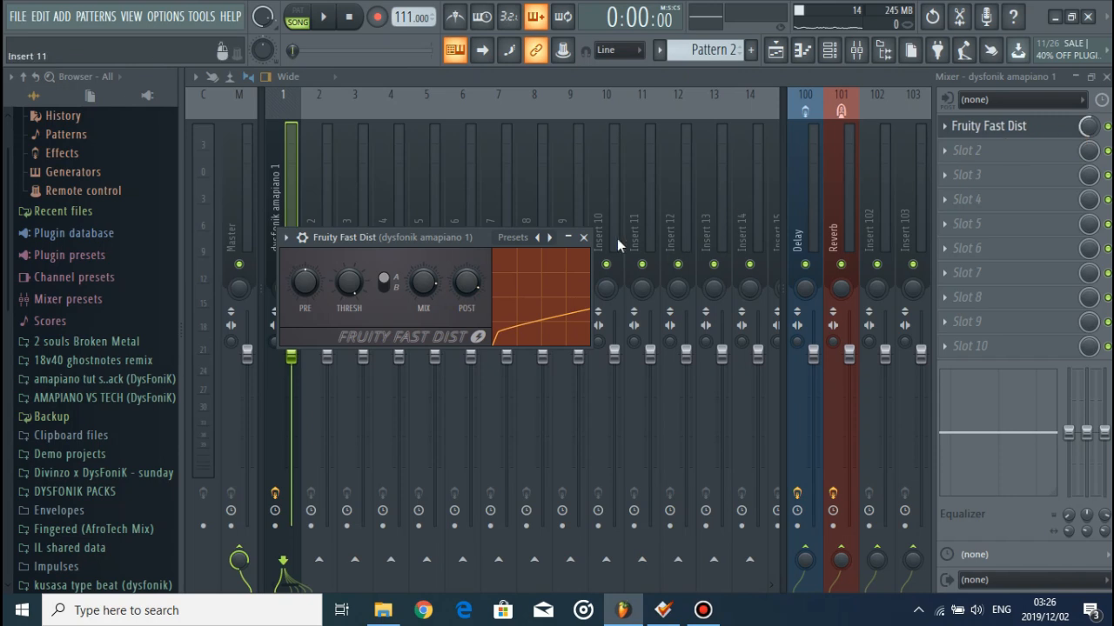
pyautogui.click(584, 237)
# During playback, set the Fruity Fast Dist mix level to 75% and lower its threshold, comparing with the effect bypassed
pyautogui.press('space')
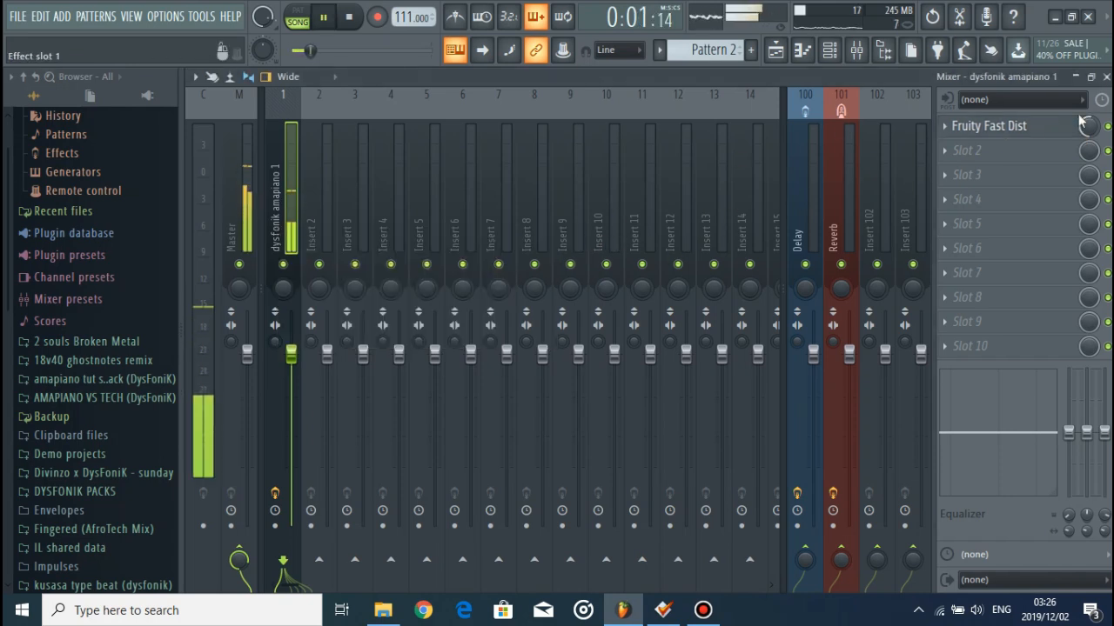
pyautogui.click(1053, 133)
pyautogui.moveTo(424, 285); pyautogui.dragTo(426, 292)
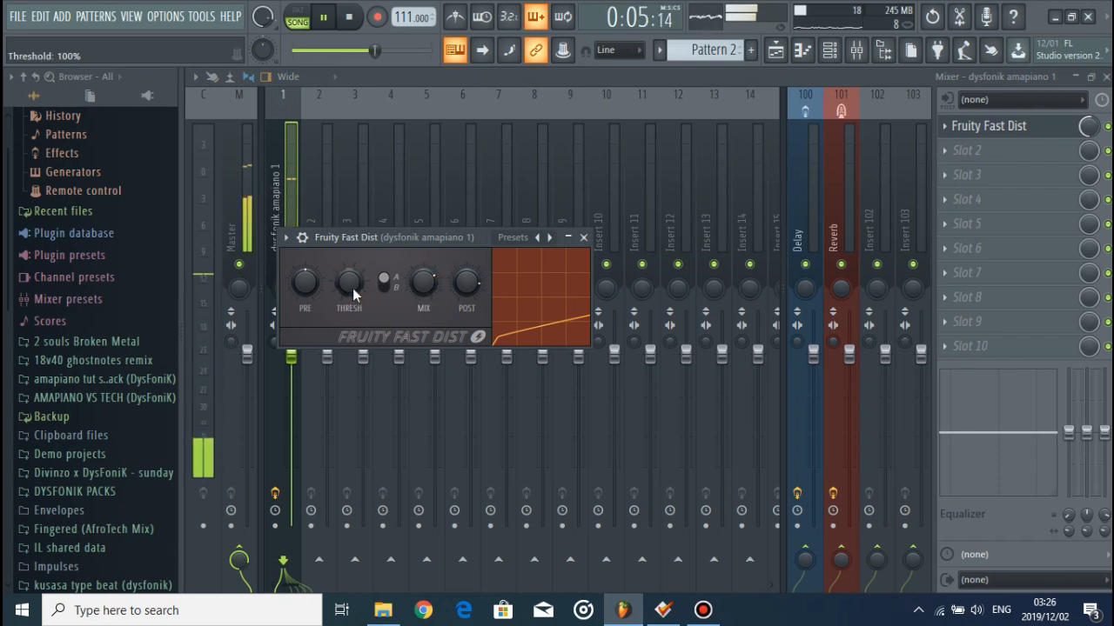
pyautogui.scroll(-4, 352, 288)
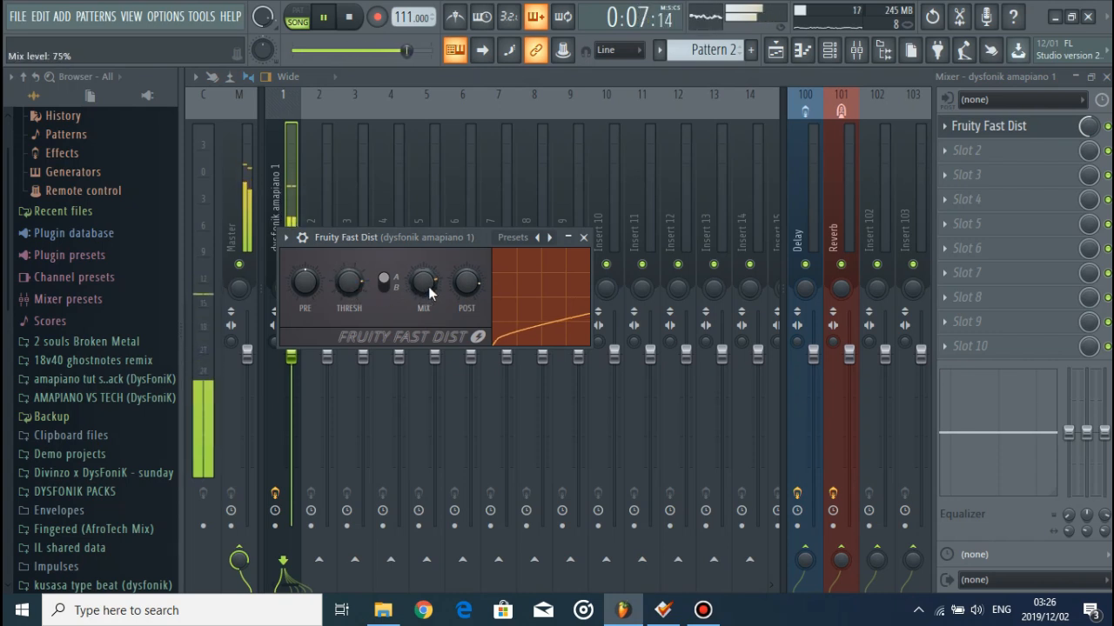
pyautogui.click(1107, 127)
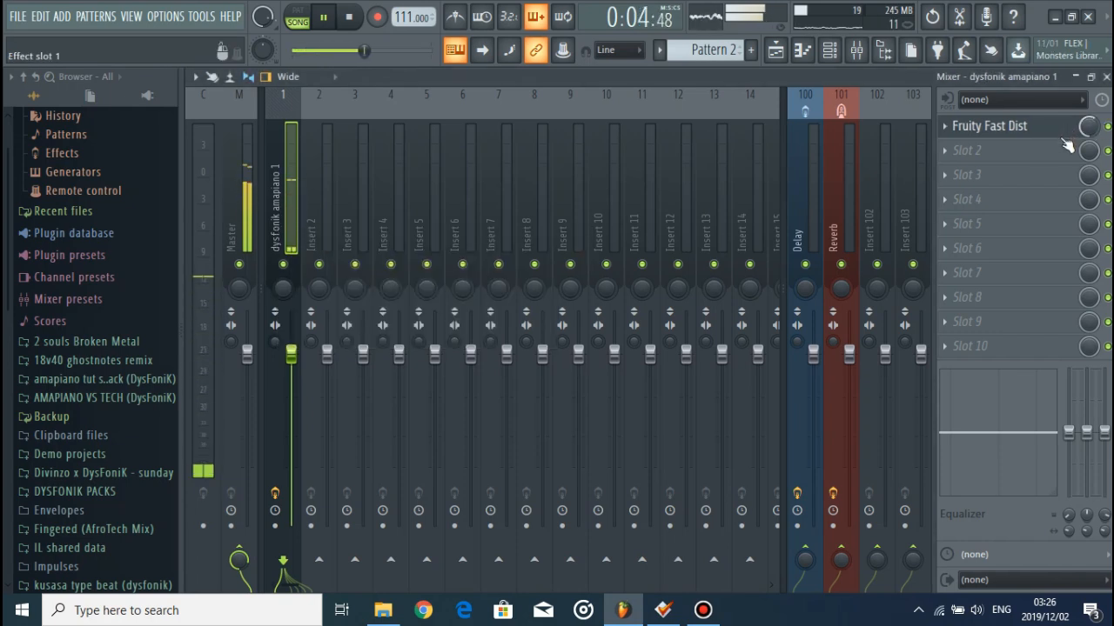
# Raise the Fruity Fast Dist post level during playback, then stop and return to the channel rack
pyautogui.click(1018, 126)
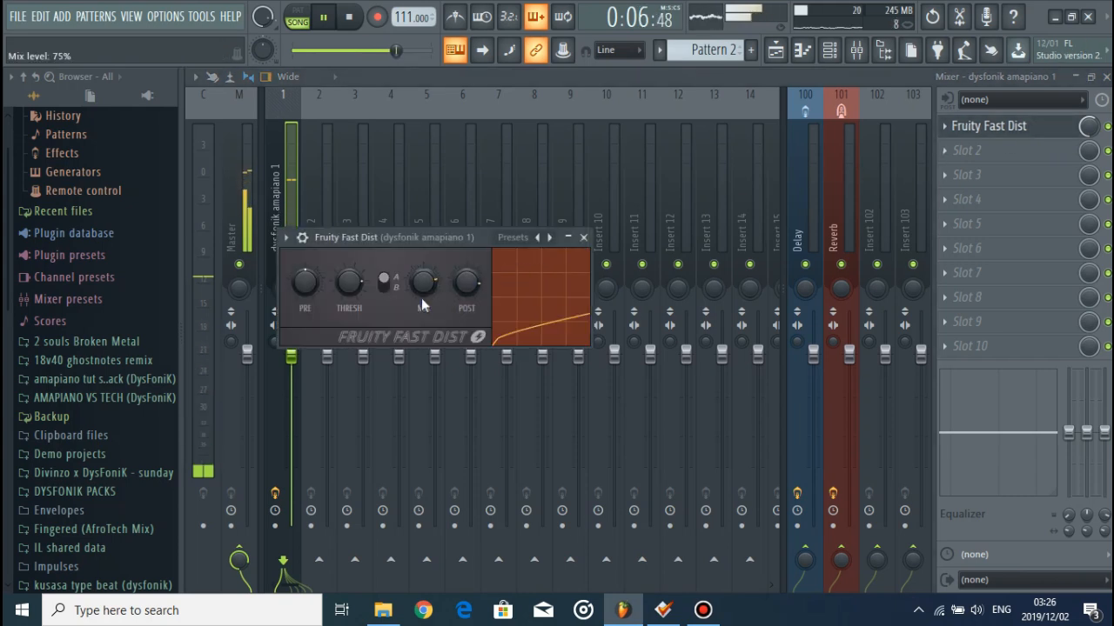
pyautogui.moveTo(465, 286); pyautogui.dragTo(464, 280)
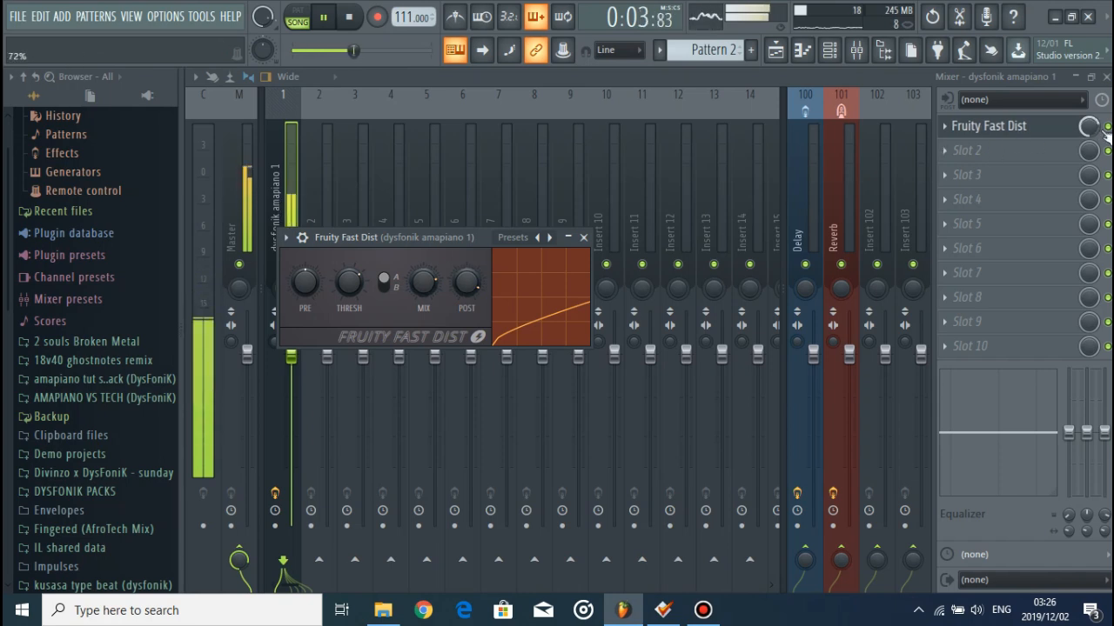
pyautogui.press('Escape')
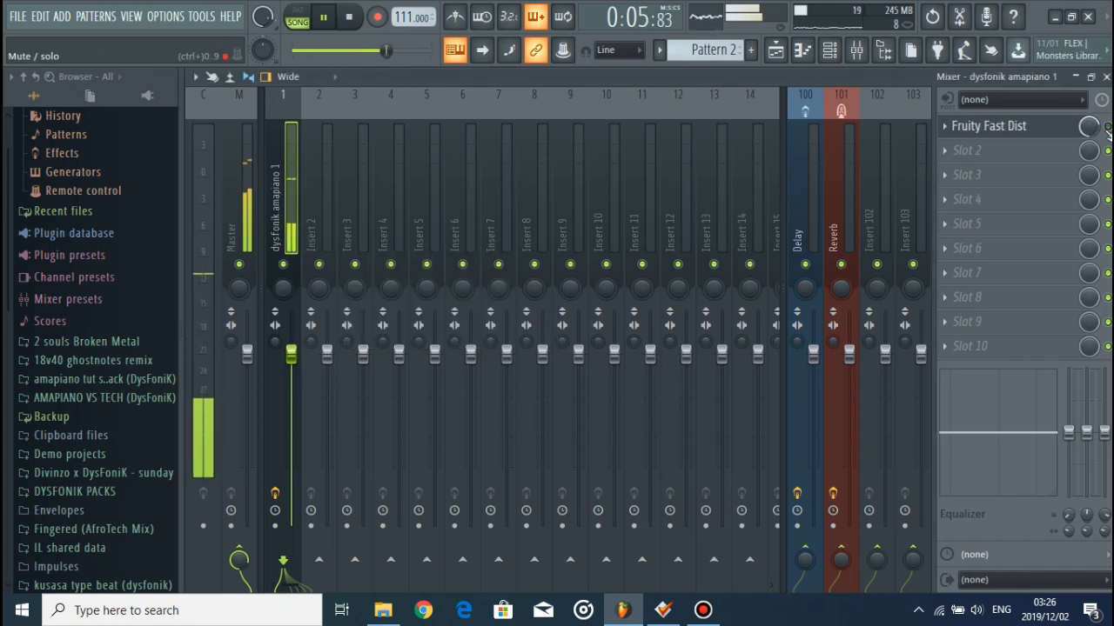
pyautogui.click(840, 52)
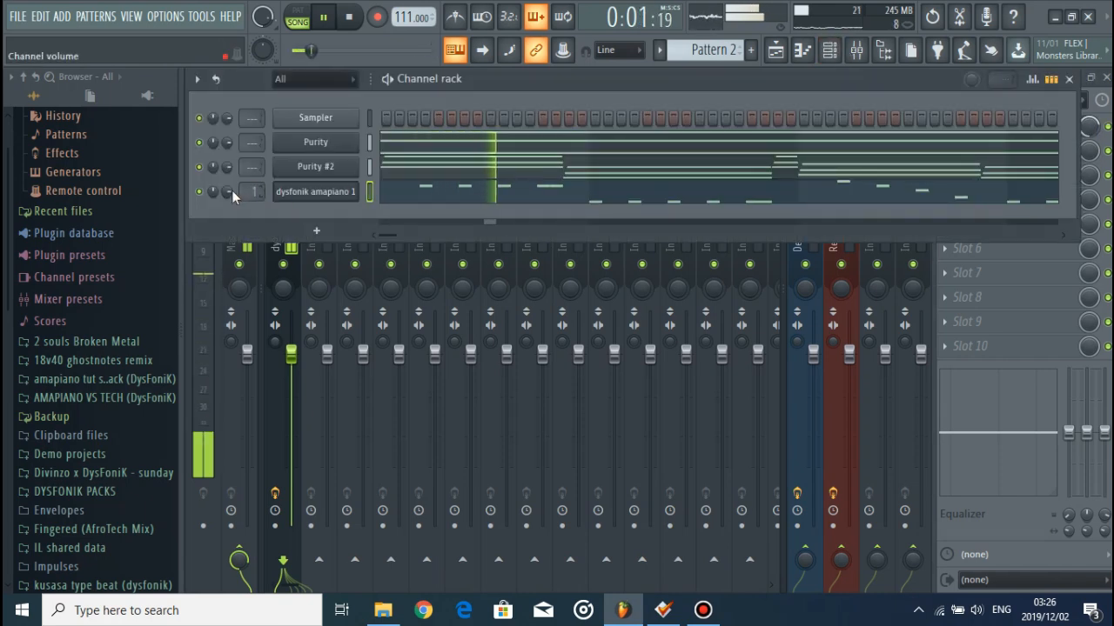
pyautogui.press('space')
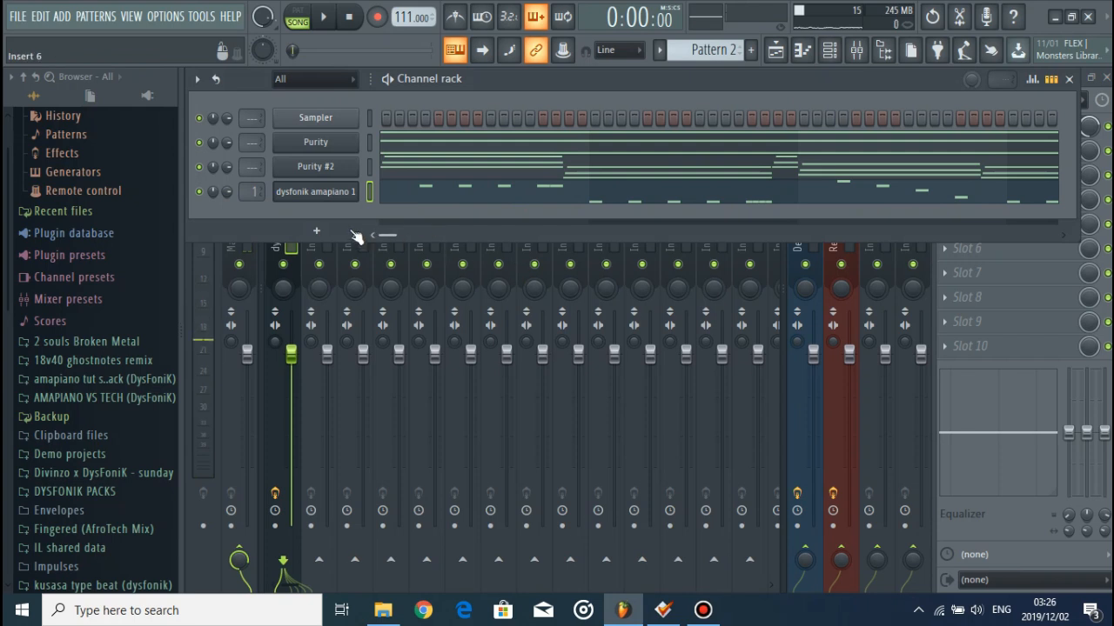
# Add a third Purity synth channel and move its plugin window up to reveal the controls
pyautogui.click(316, 230)
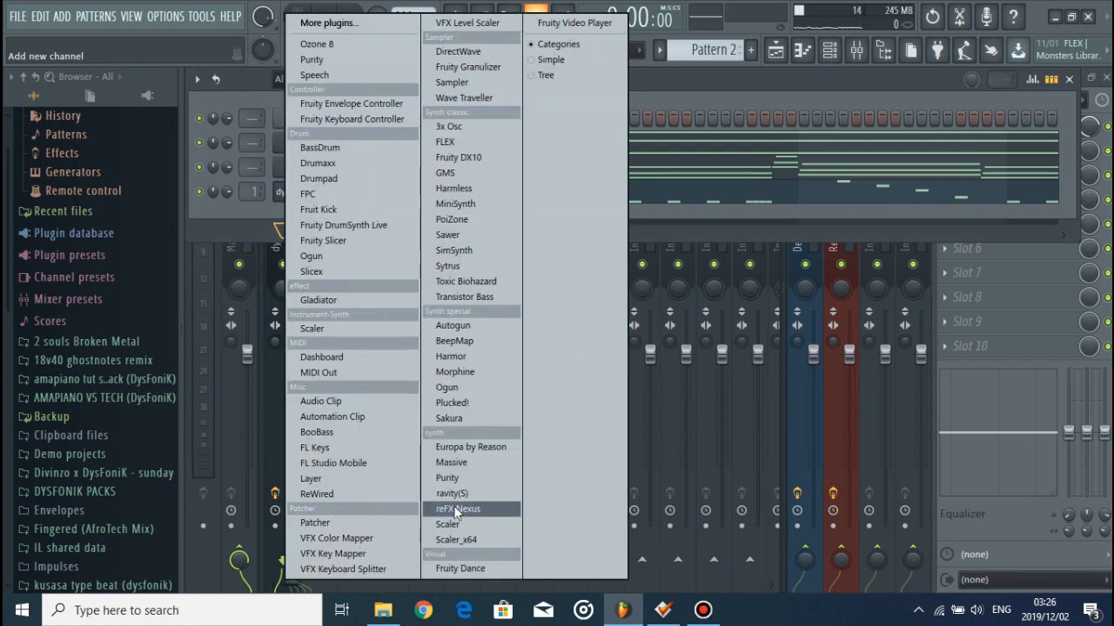
pyautogui.click(469, 479)
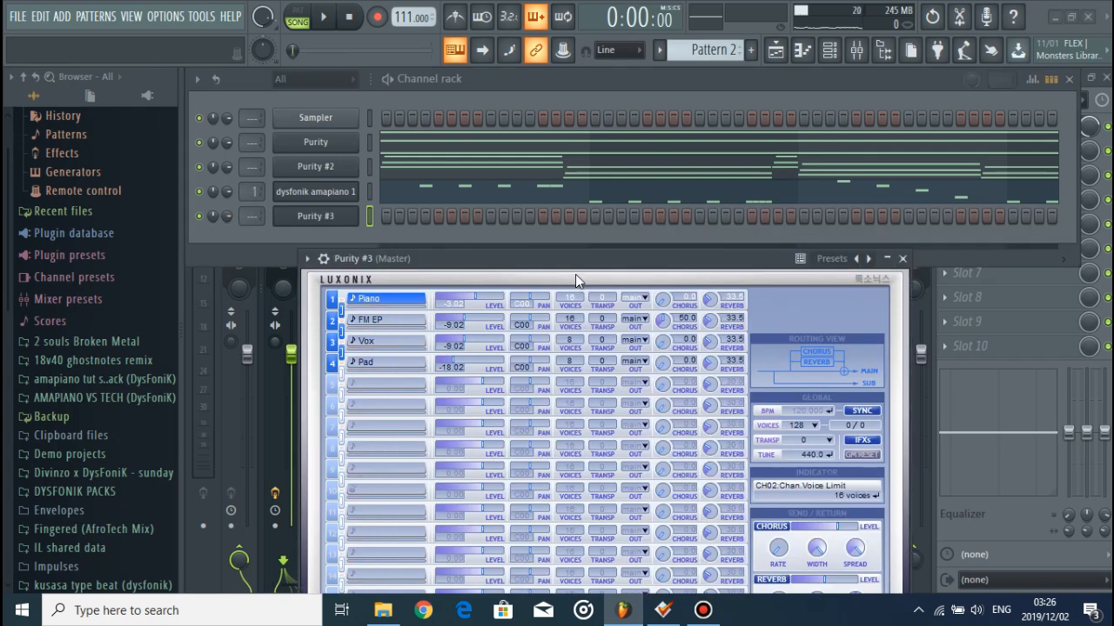
pyautogui.moveTo(575, 274); pyautogui.dragTo(578, 129)
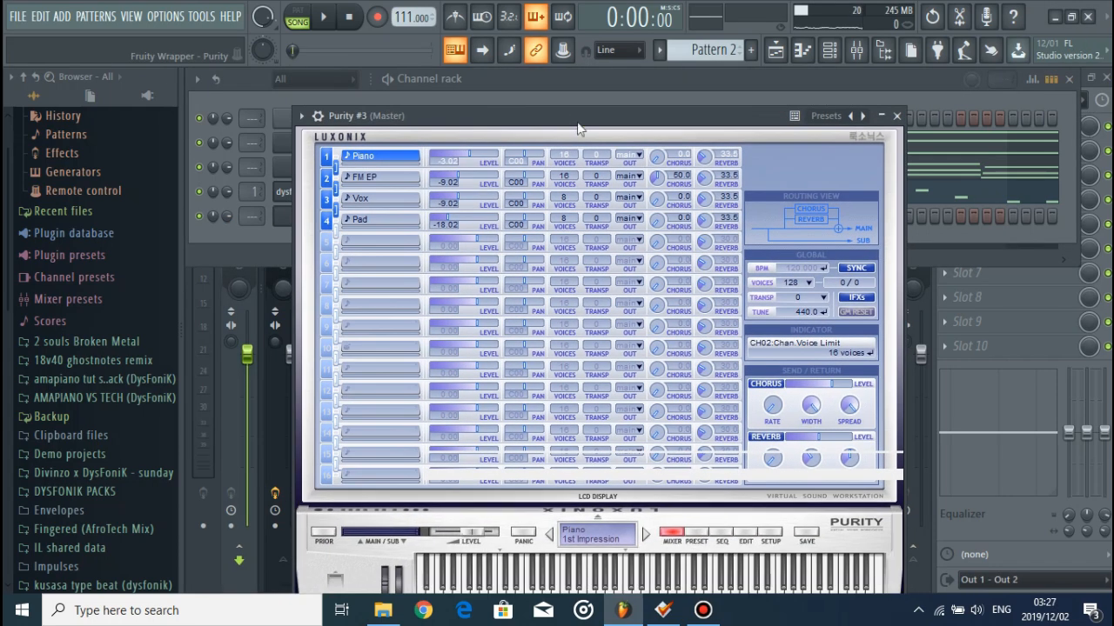
# Browse the preset categories of Purity #3, including Fast Synth, Slow Synth and Arpeggiator, and choose Woodwind
pyautogui.click(706, 533)
pyautogui.click(834, 383)
pyautogui.click(833, 349)
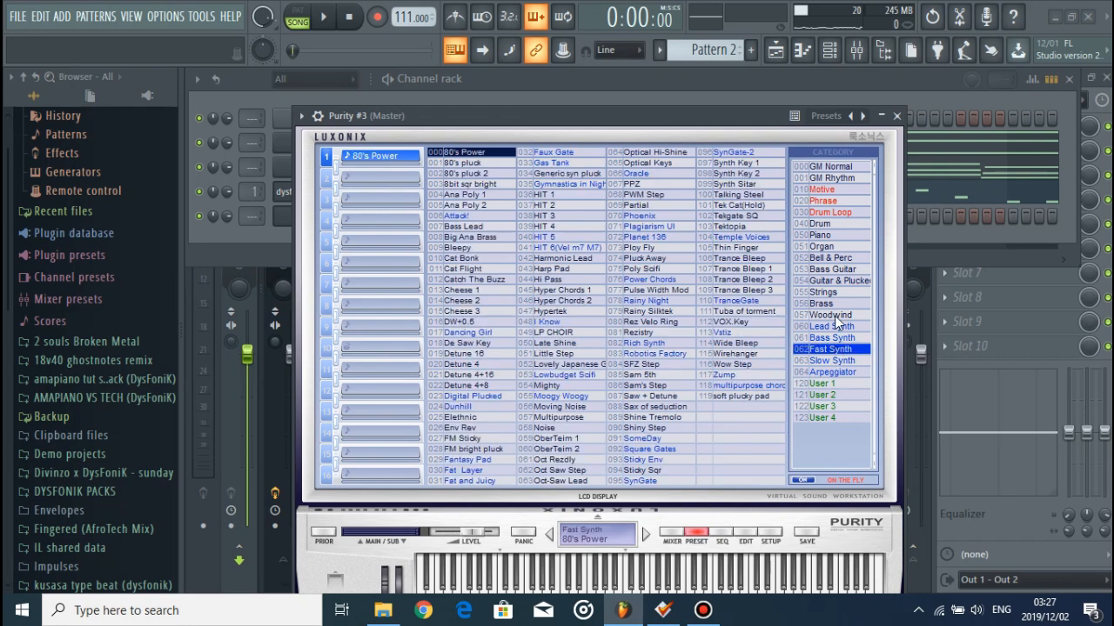
pyautogui.click(847, 361)
pyautogui.click(844, 351)
pyautogui.click(844, 360)
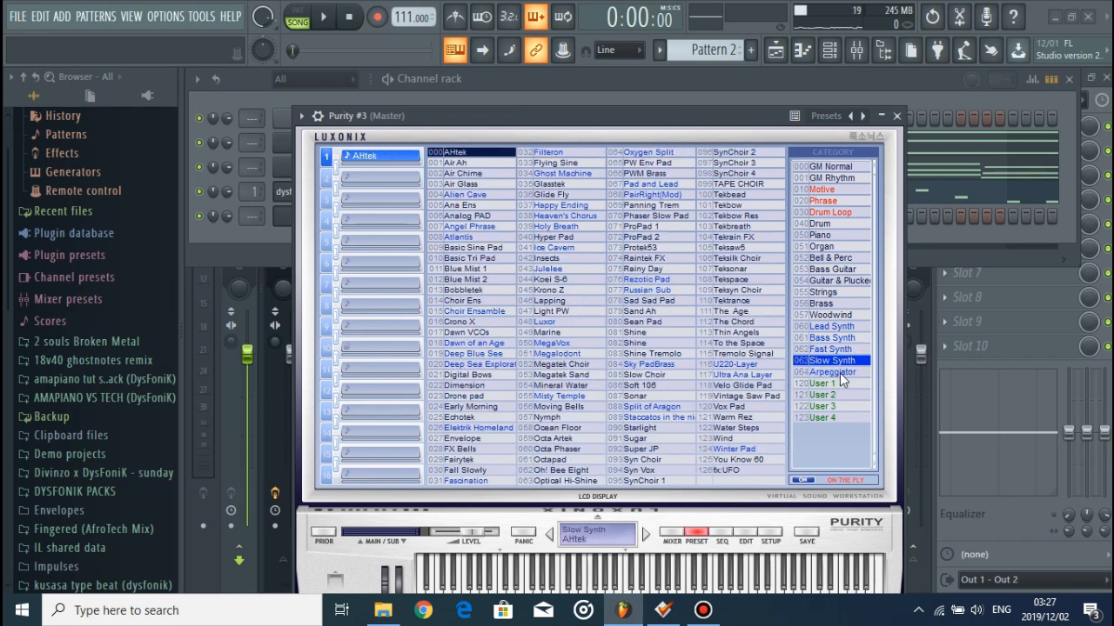
pyautogui.click(839, 372)
pyautogui.click(838, 338)
pyautogui.click(838, 315)
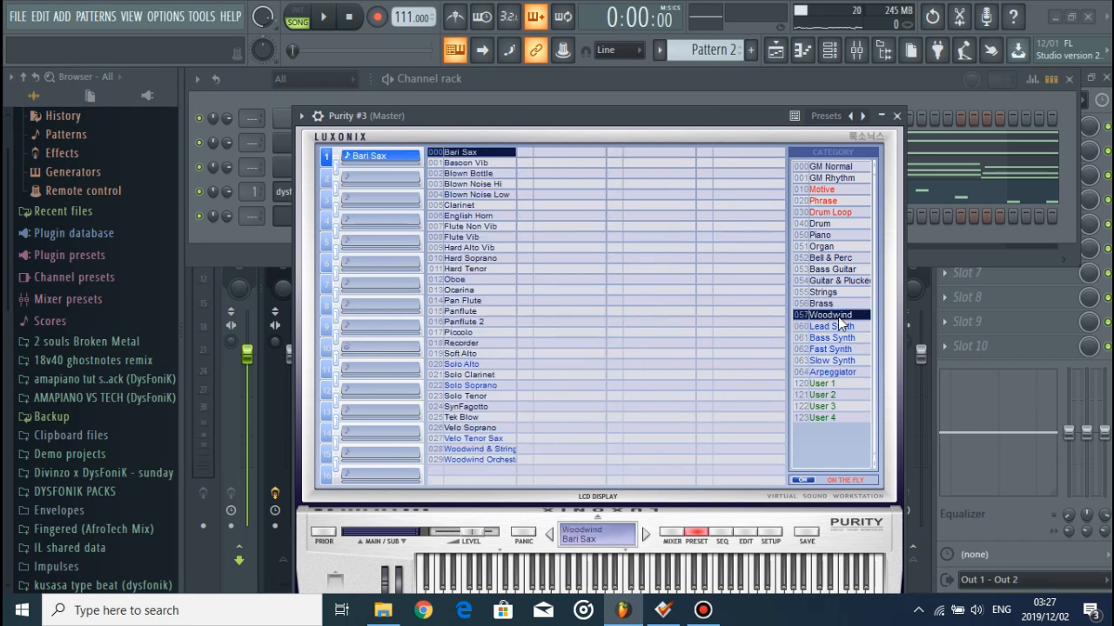
# Audition the Ocarina, Panflute 2, Oboe and Hard Tenor presets, load Hard Soprano, and close the Purity #3 window
pyautogui.click(496, 296)
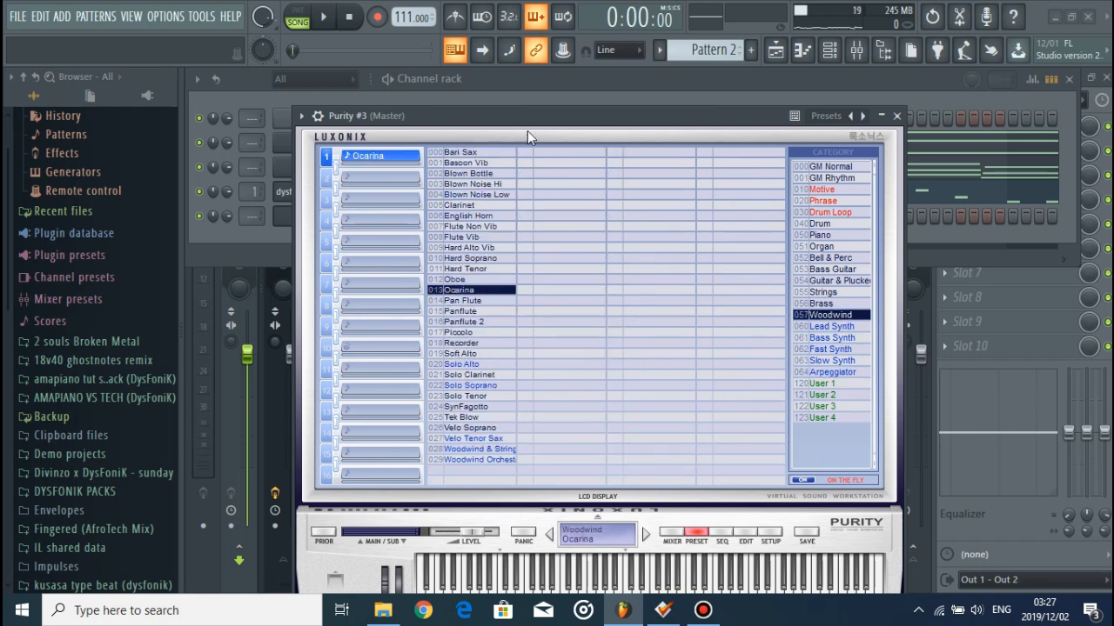
pyautogui.click(494, 323)
pyautogui.click(453, 280)
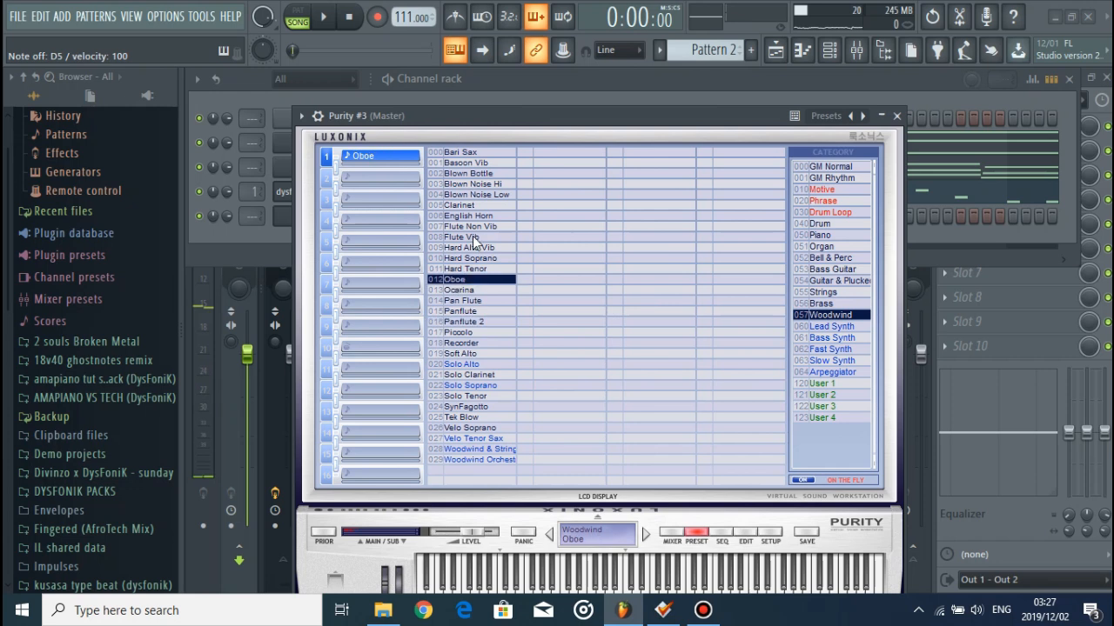
pyautogui.click(473, 269)
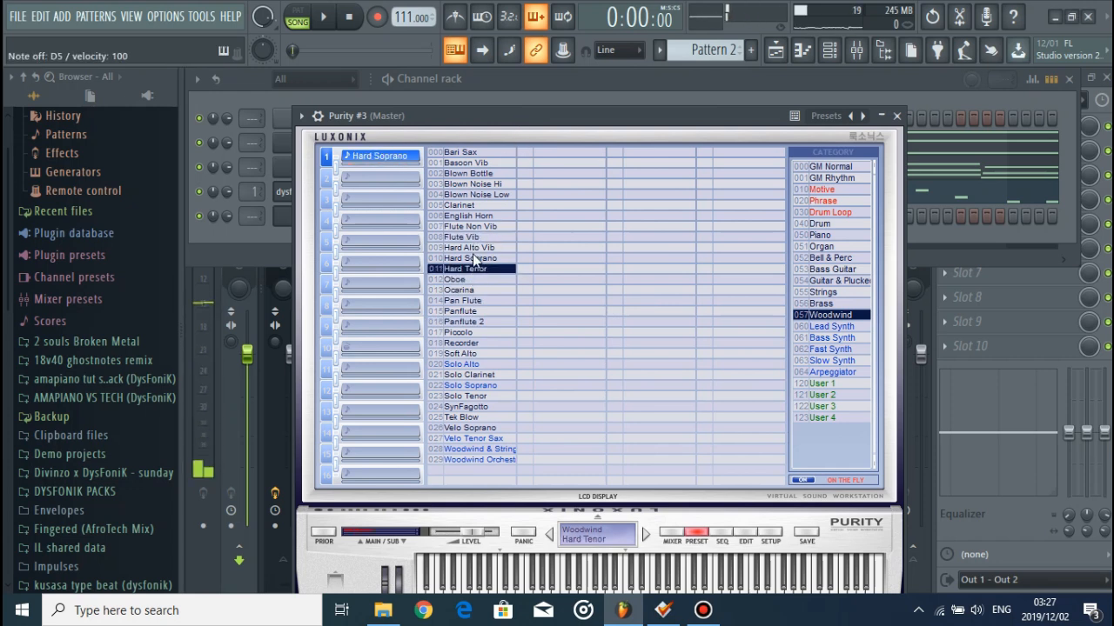
pyautogui.press('Up')
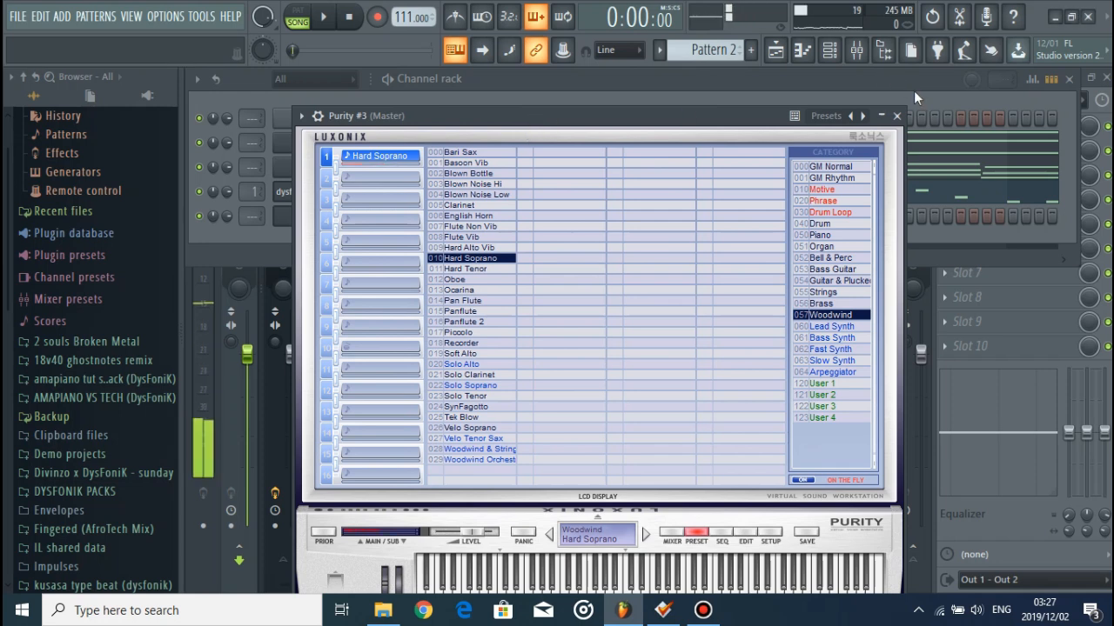
pyautogui.click(896, 115)
# Place a one-step F#4 note at step 3 of bar 1 in the Purity #3 piano roll
pyautogui.rightClick(358, 216)
pyautogui.click(366, 216)
pyautogui.scroll(2, 840, 121)
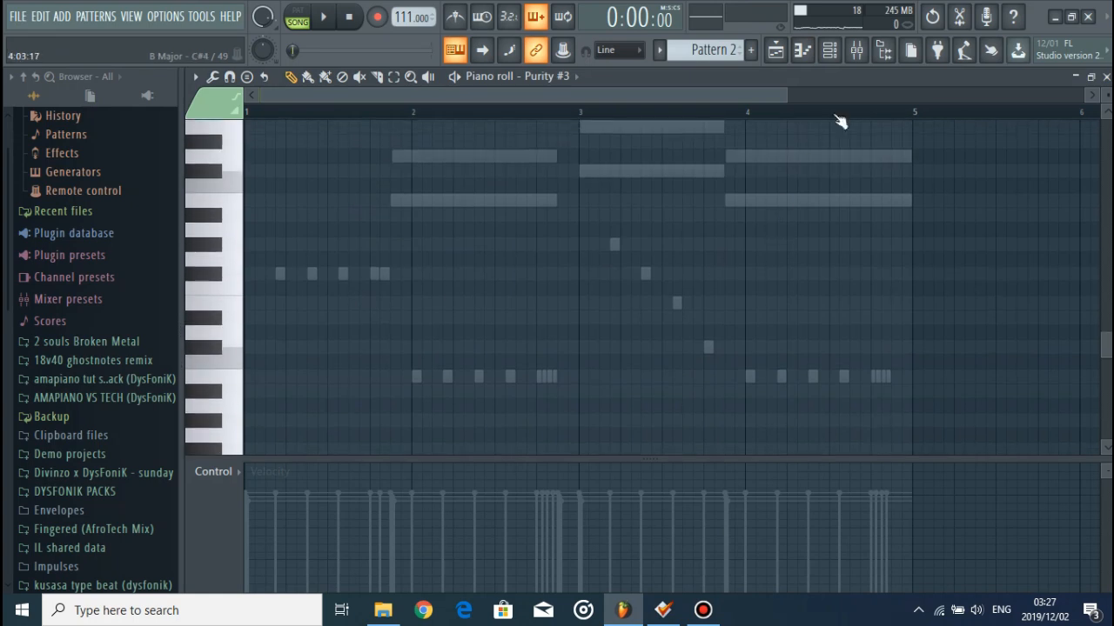
pyautogui.moveTo(787, 97); pyautogui.dragTo(574, 96)
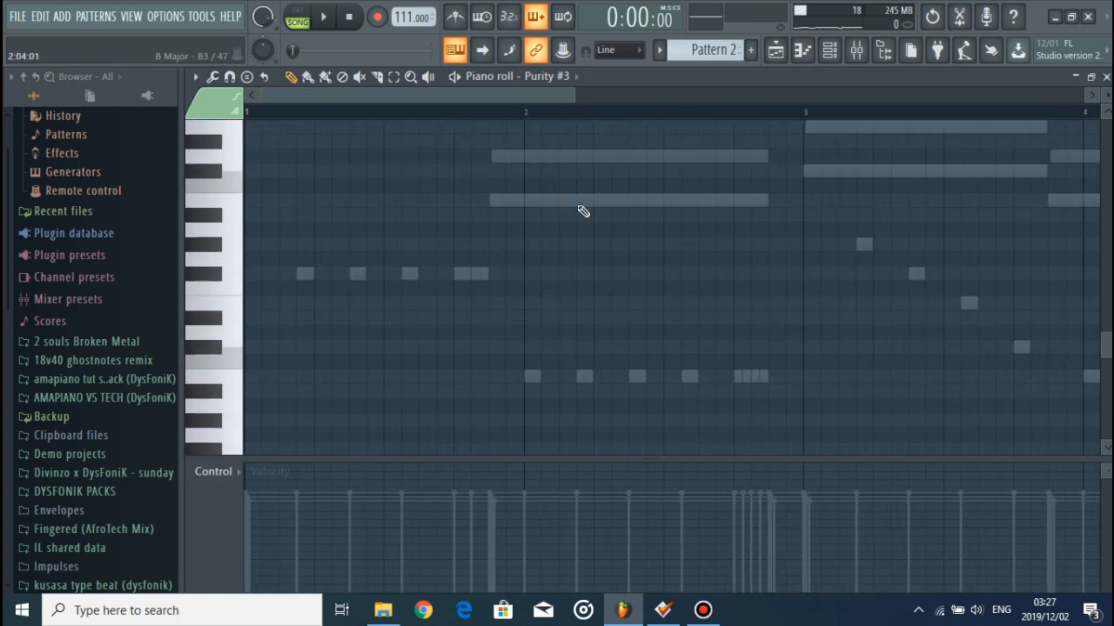
pyautogui.scroll(10, 480, 328)
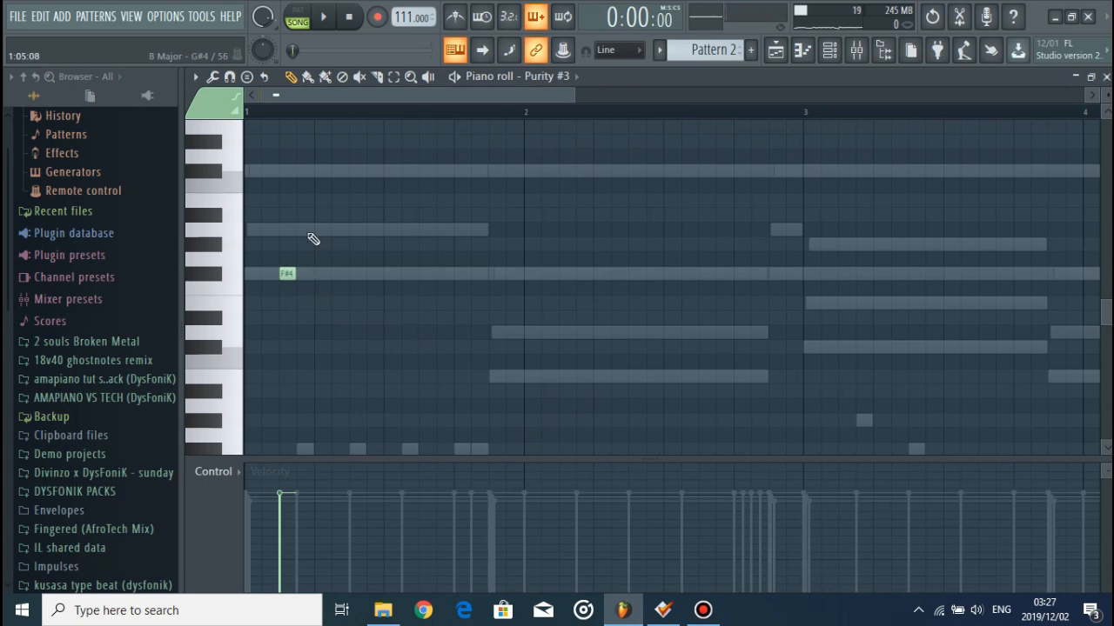
# Select the first beat of Purity #3 and duplicate its F#4 note onto every beat through the end of bar 4
pyautogui.moveTo(317, 114); pyautogui.dragTo(247, 114)
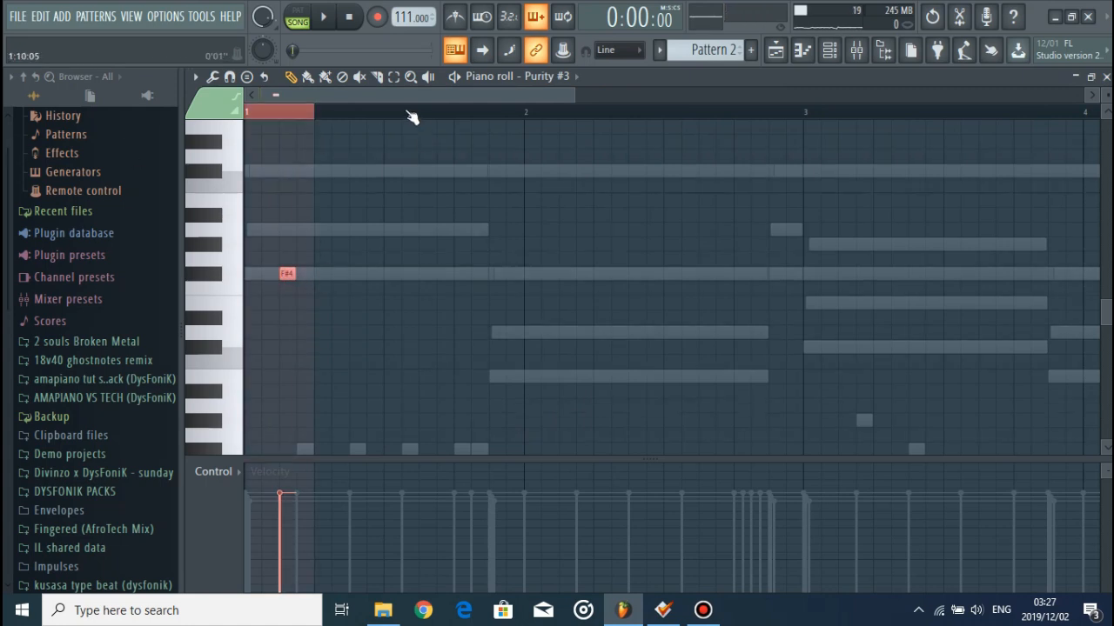
pyautogui.scroll(-3, 412, 117)
pyautogui.hotkey('ctrl', 'b')
pyautogui.hotkey('ctrl', 'b')
pyautogui.hotkey('ctrl', 'b')
pyautogui.hotkey('ctrl', 'b')
pyautogui.hotkey('ctrl', 'b')
pyautogui.hotkey('ctrl', 'b')
pyautogui.hotkey('ctrl', 'b')
pyautogui.hotkey('ctrl', 'b')
pyautogui.hotkey('ctrl', 'b')
pyautogui.hotkey('ctrl', 'b')
pyautogui.hotkey('ctrl', 'b')
pyautogui.hotkey('ctrl', 'b')
pyautogui.hotkey('ctrl', 'b')
pyautogui.hotkey('ctrl', 'b')
pyautogui.hotkey('ctrl', 'b')
pyautogui.click(485, 116)
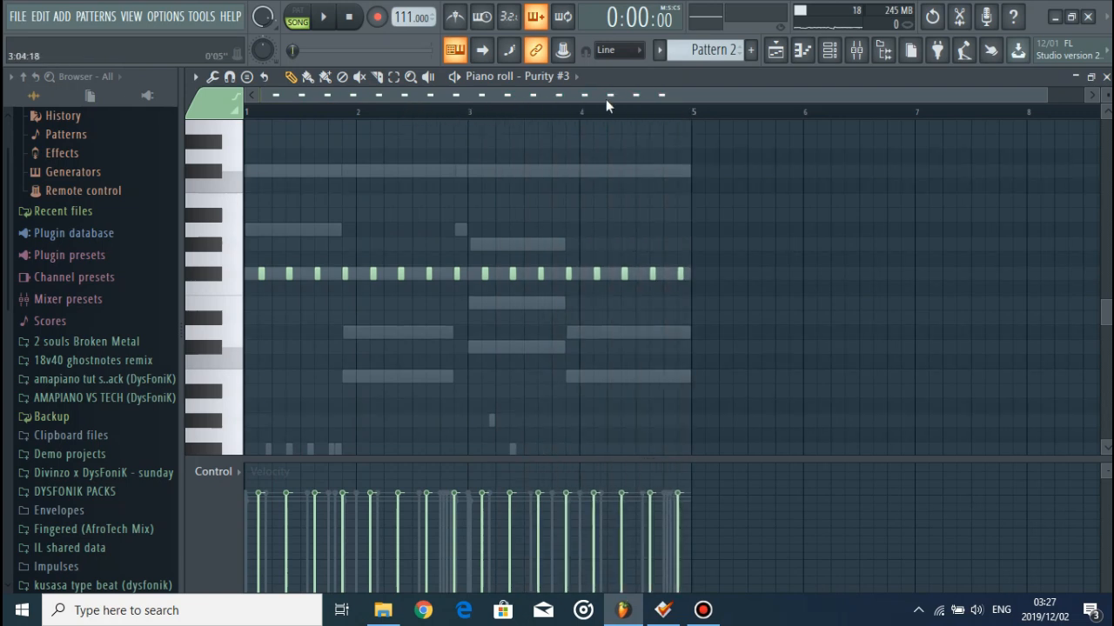
# Play the pattern with the channel rack shown and lower the Purity #3 channel's volume
pyautogui.click(829, 50)
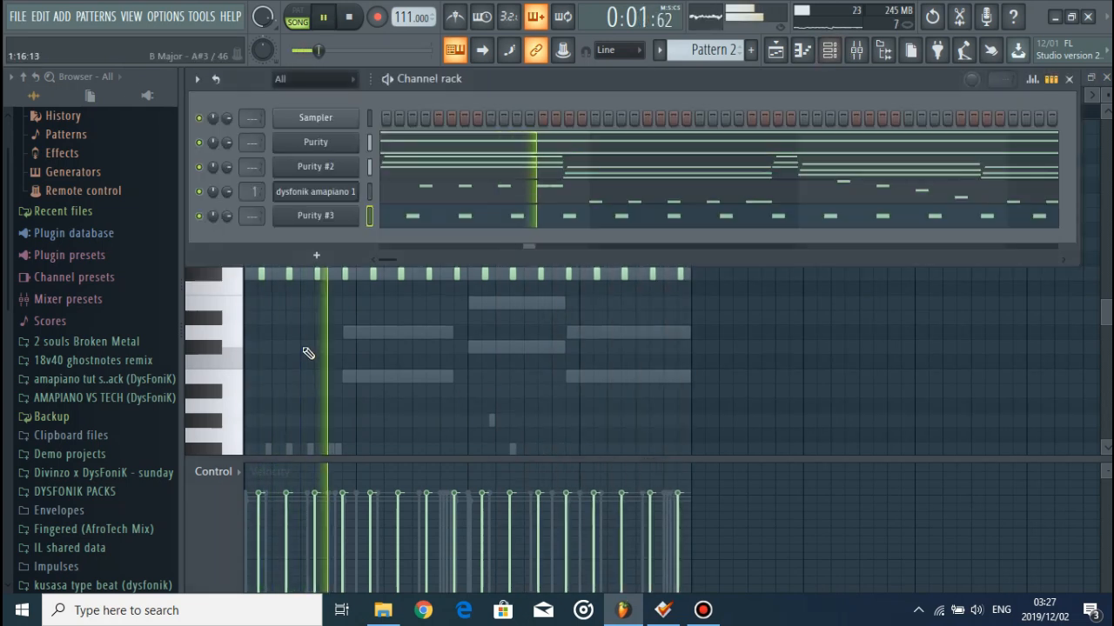
pyautogui.moveTo(230, 214); pyautogui.dragTo(231, 223)
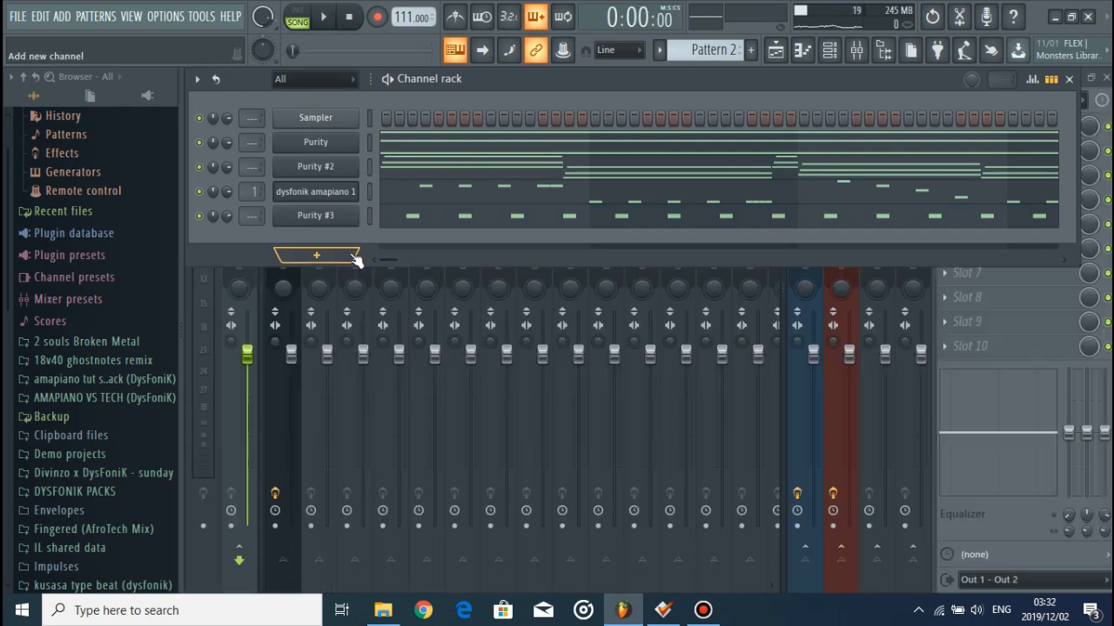
# Add a fourth Purity synth channel, audition its default Piano 1st Impression sound, and close the plugin window
pyautogui.click(354, 258)
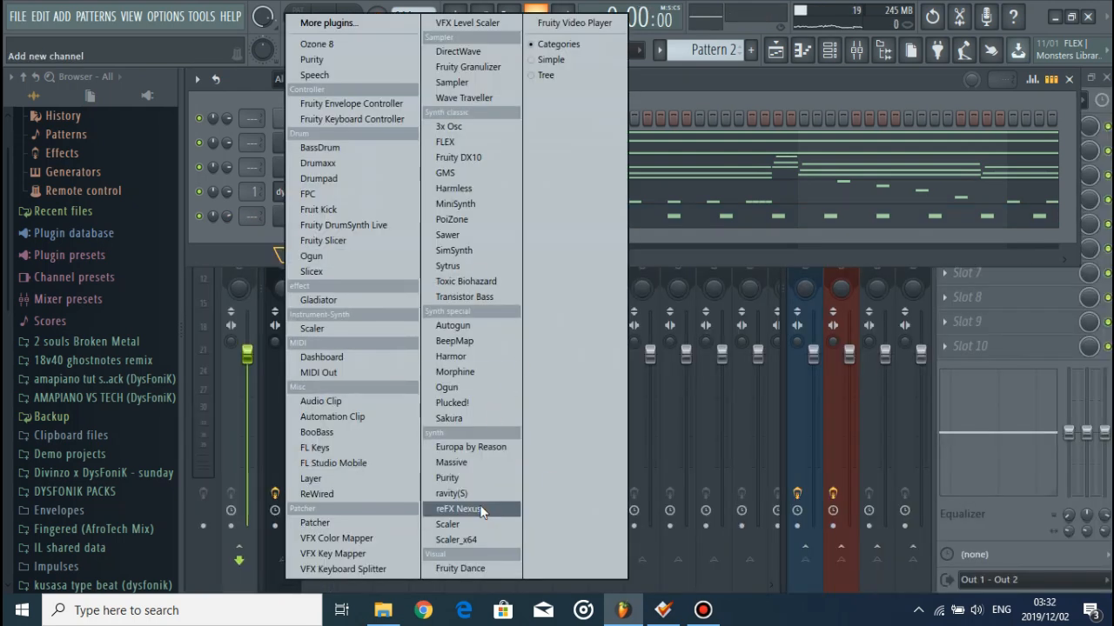
pyautogui.click(449, 478)
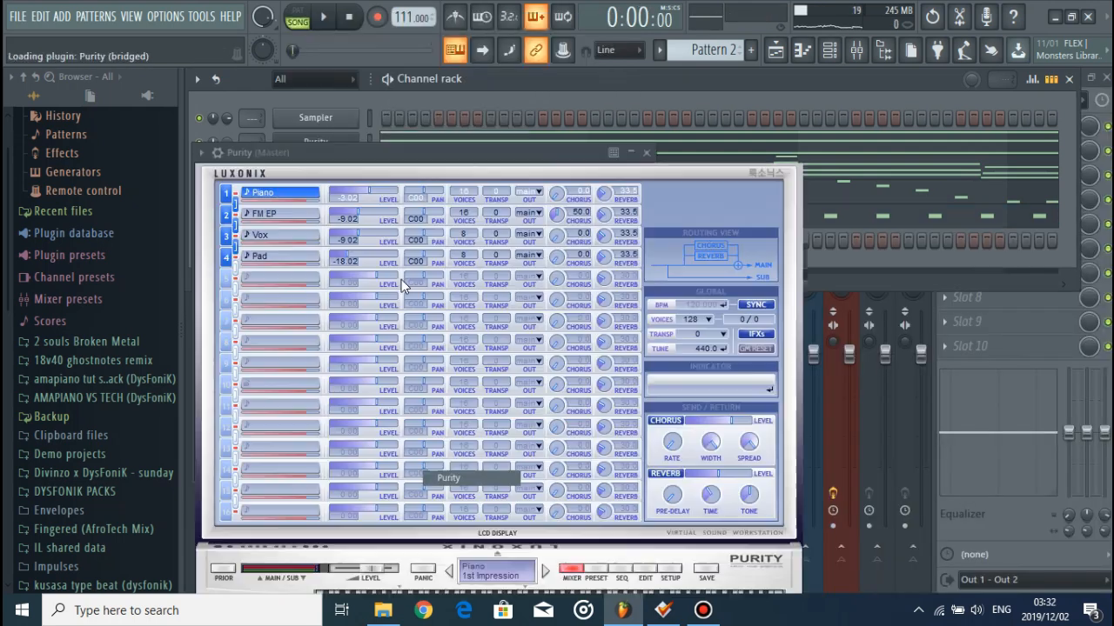
pyautogui.press('x')
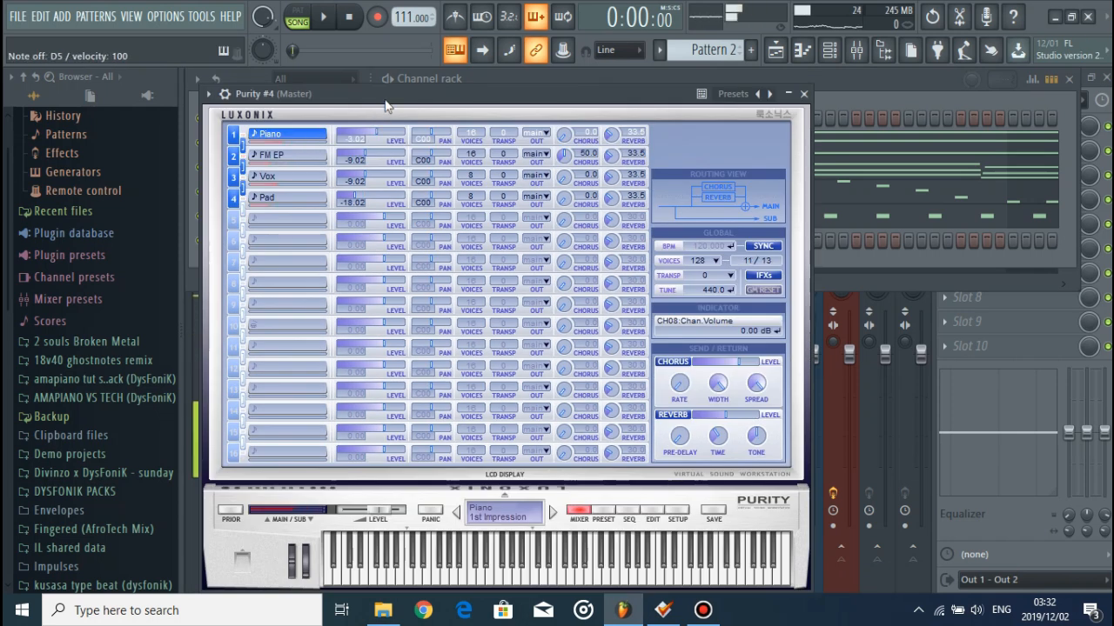
pyautogui.click(805, 94)
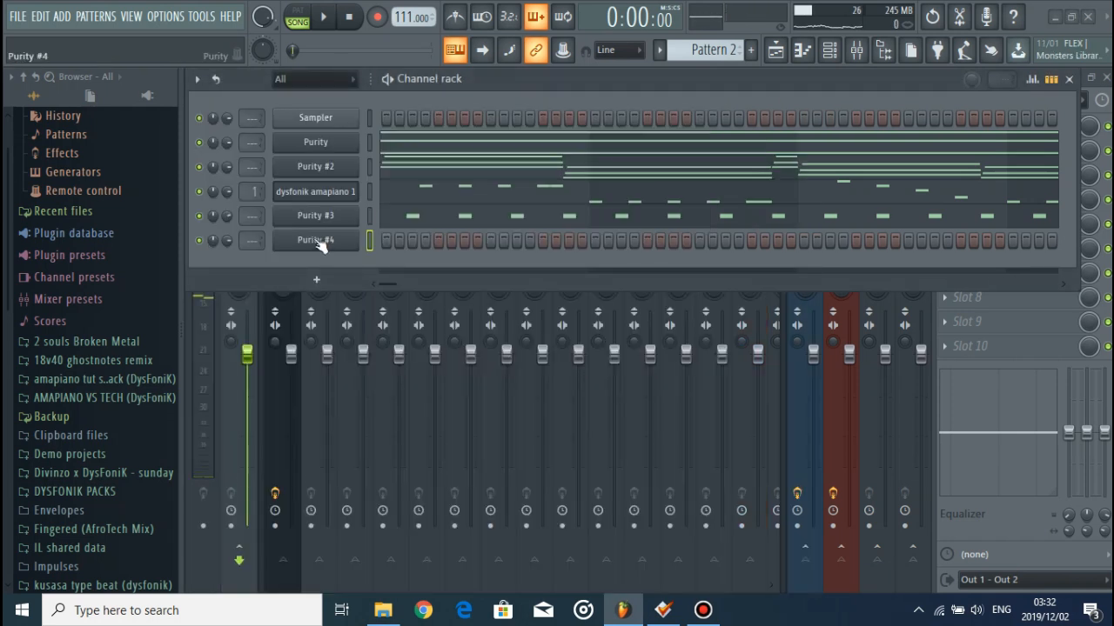
pyautogui.rightClick(357, 237)
pyautogui.click(393, 241)
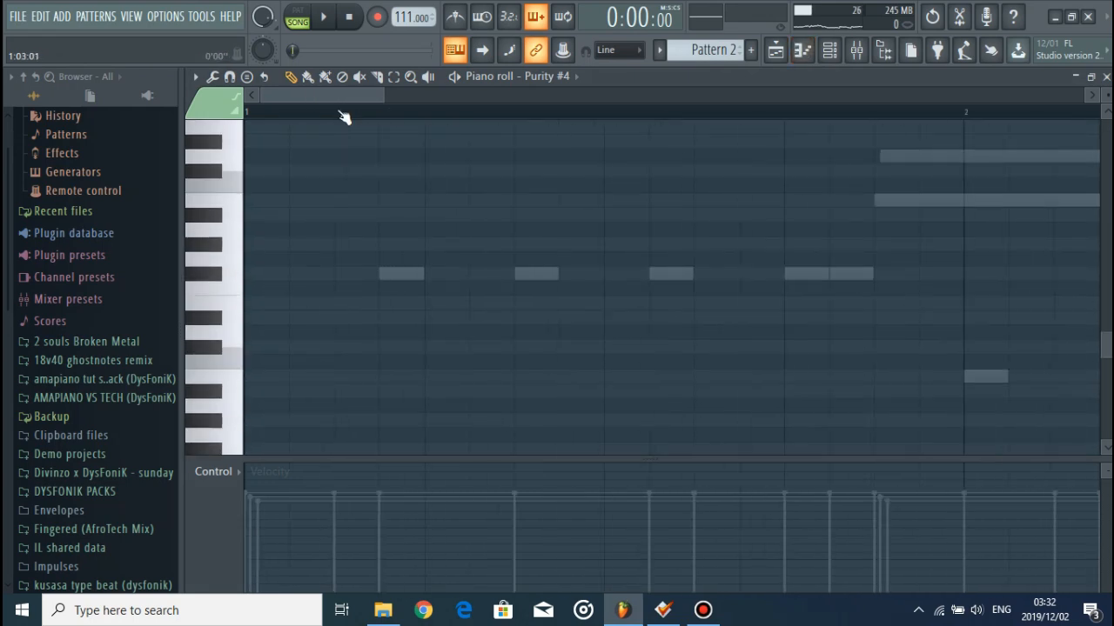
pyautogui.scroll(3, 430, 293)
pyautogui.scroll(-3, 423, 324)
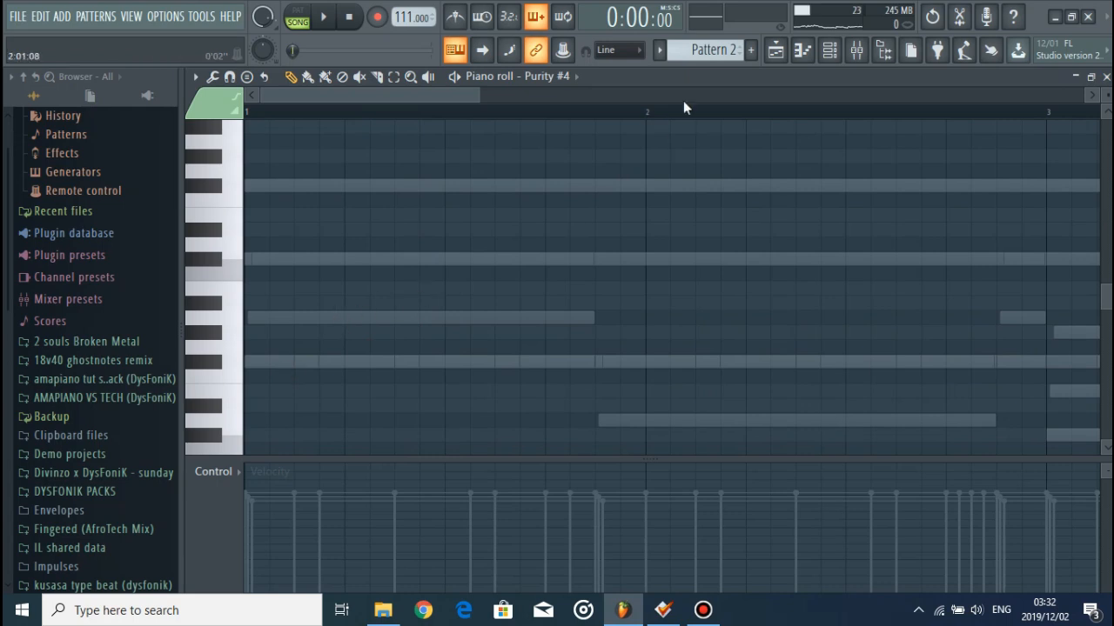
pyautogui.click(832, 58)
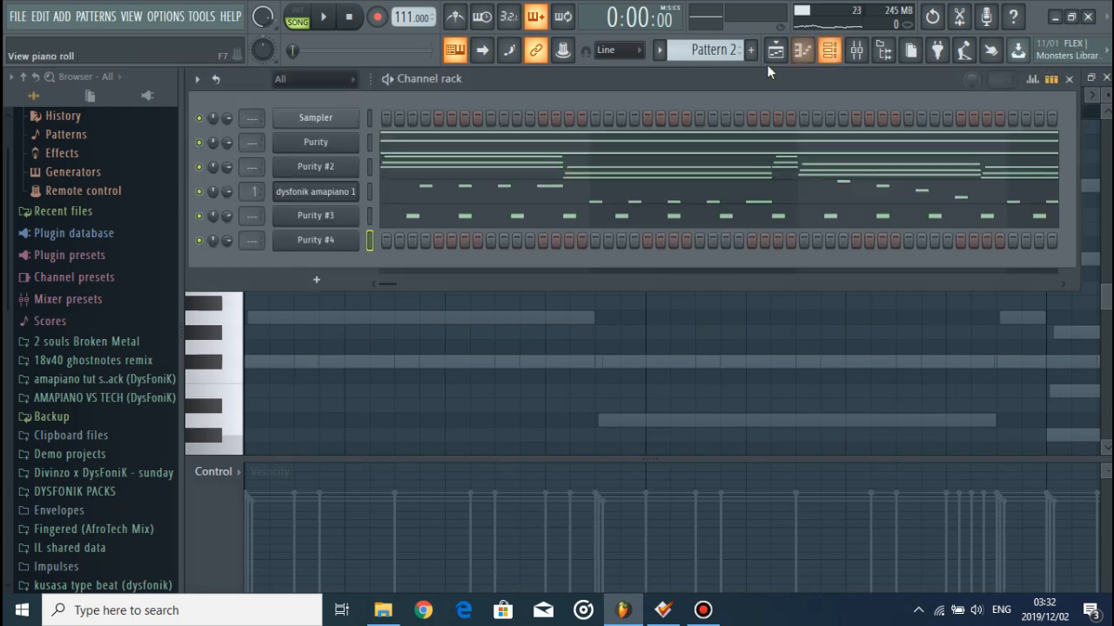
# Open the Purity #4 channel's piano roll with bars 1 and 2 in view
pyautogui.rightClick(315, 249)
pyautogui.click(376, 242)
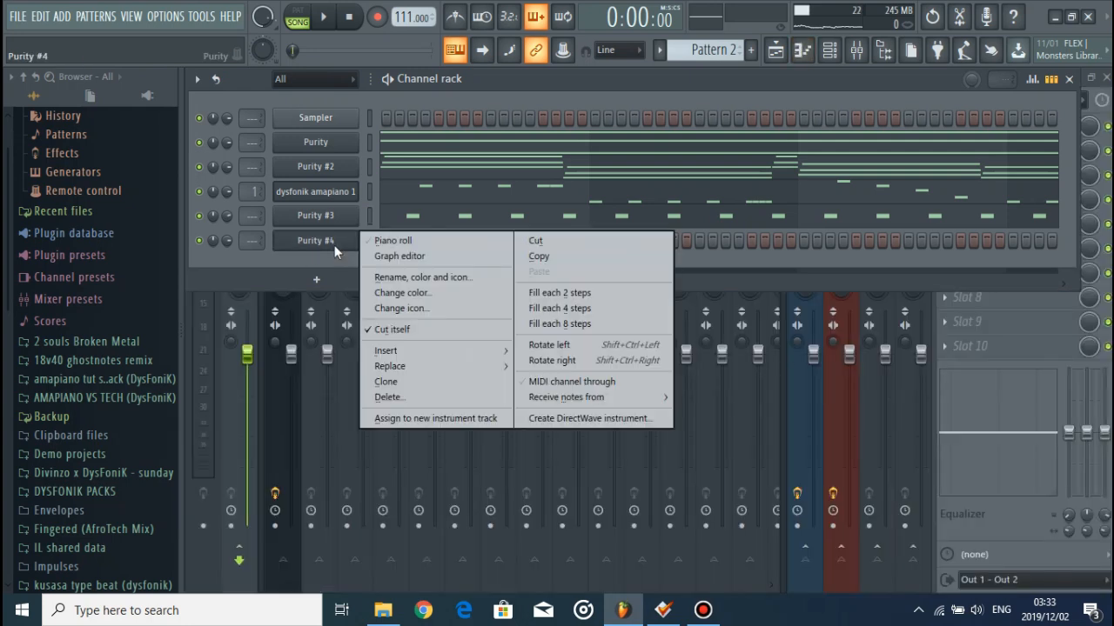
pyautogui.click(386, 240)
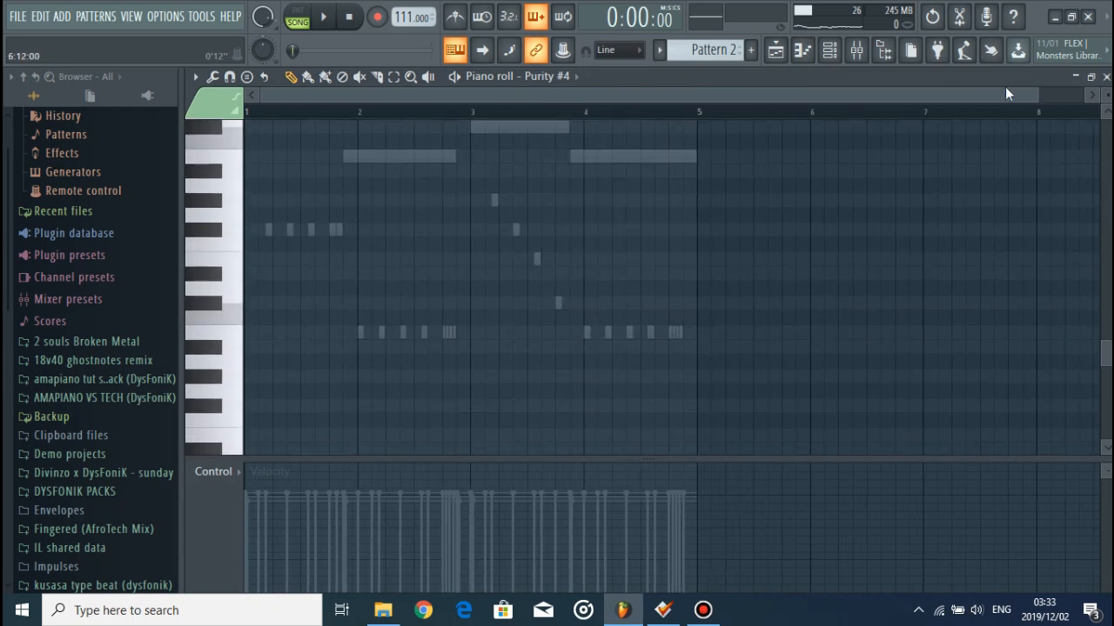
pyautogui.moveTo(1030, 93); pyautogui.dragTo(453, 93)
pyautogui.scroll(6, 430, 328)
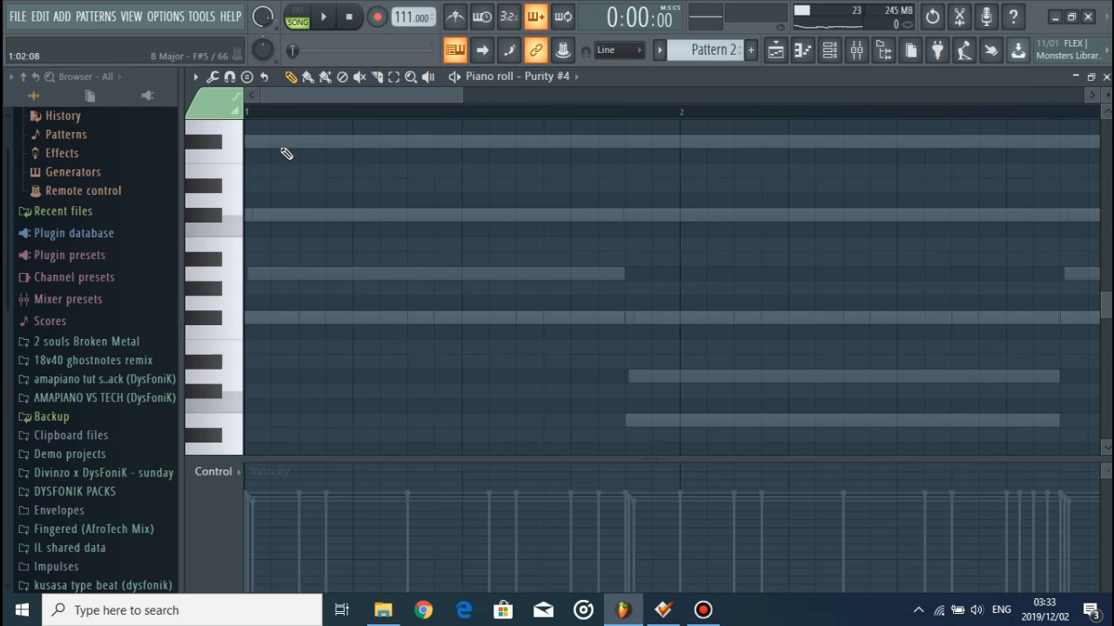
pyautogui.scroll(-3, 320, 352)
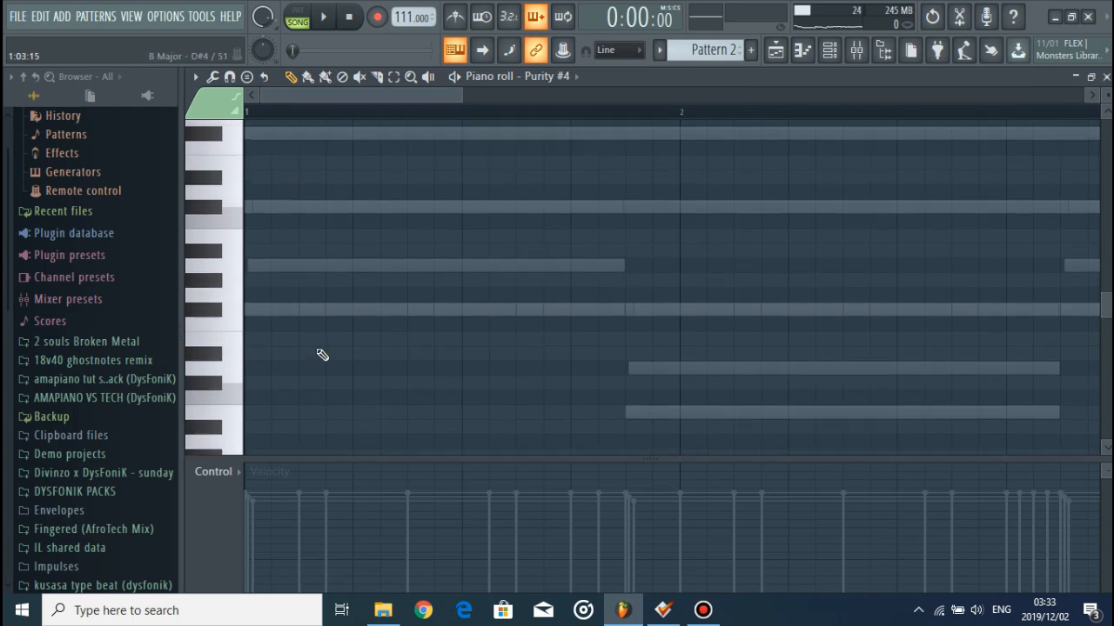
pyautogui.scroll(3, 307, 281)
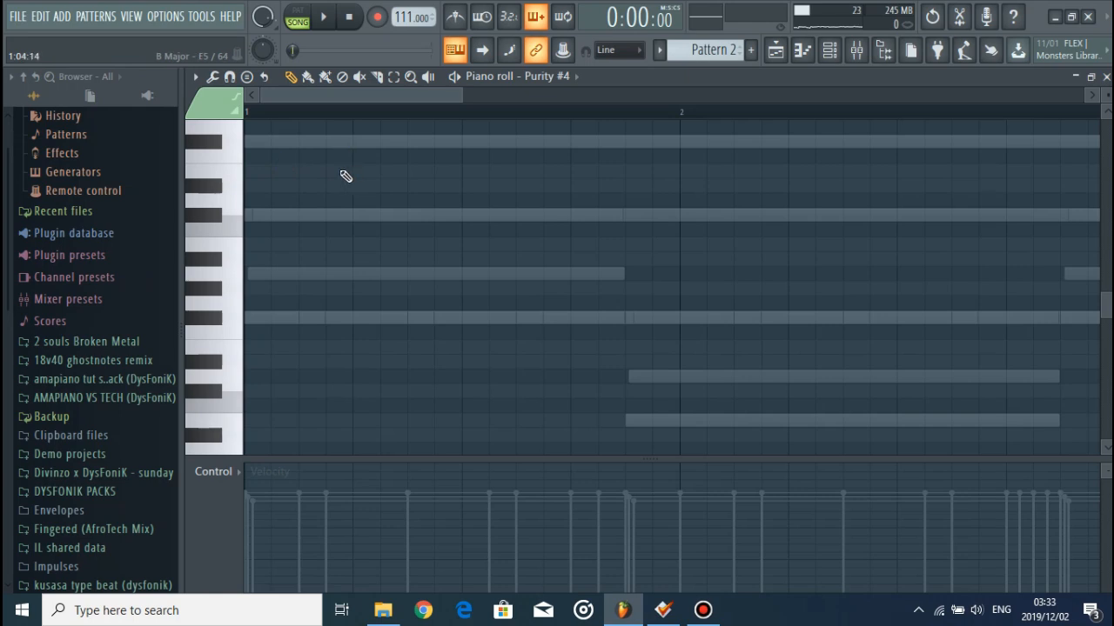
# Try a one-step C#5 note at step 2 of bar 1, audition it and undo it
pyautogui.press('space')
pyautogui.moveTo(305, 170); pyautogui.dragTo(259, 173)
pyautogui.press('space')
pyautogui.scroll(-3, 344, 195)
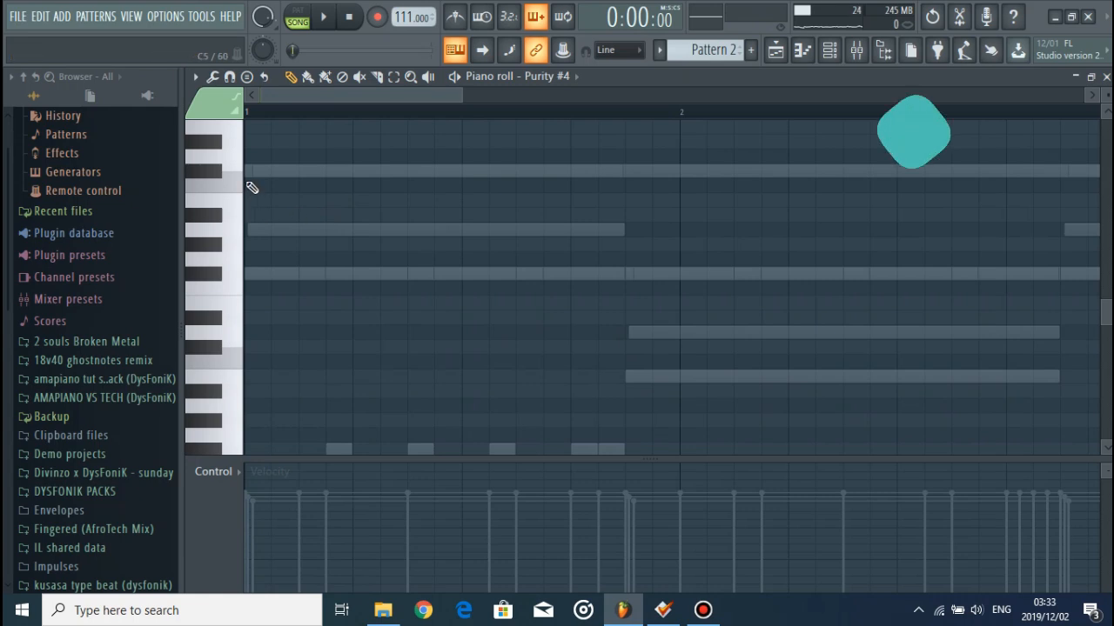
pyautogui.click(278, 171)
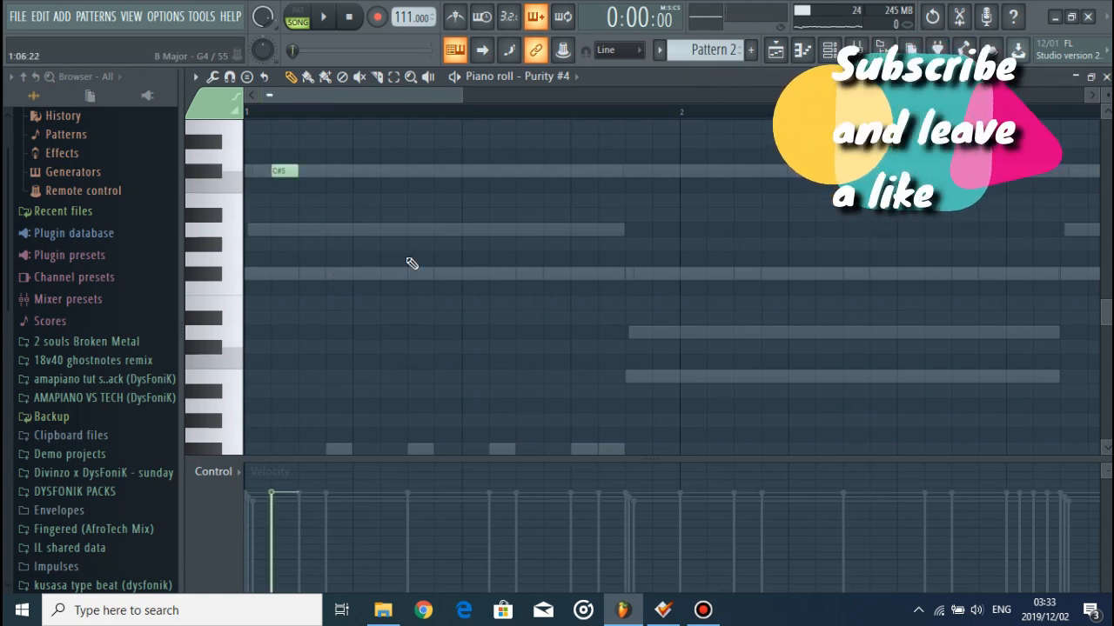
pyautogui.press('space')
pyautogui.press('space')
pyautogui.hotkey('ctrl', 'z')
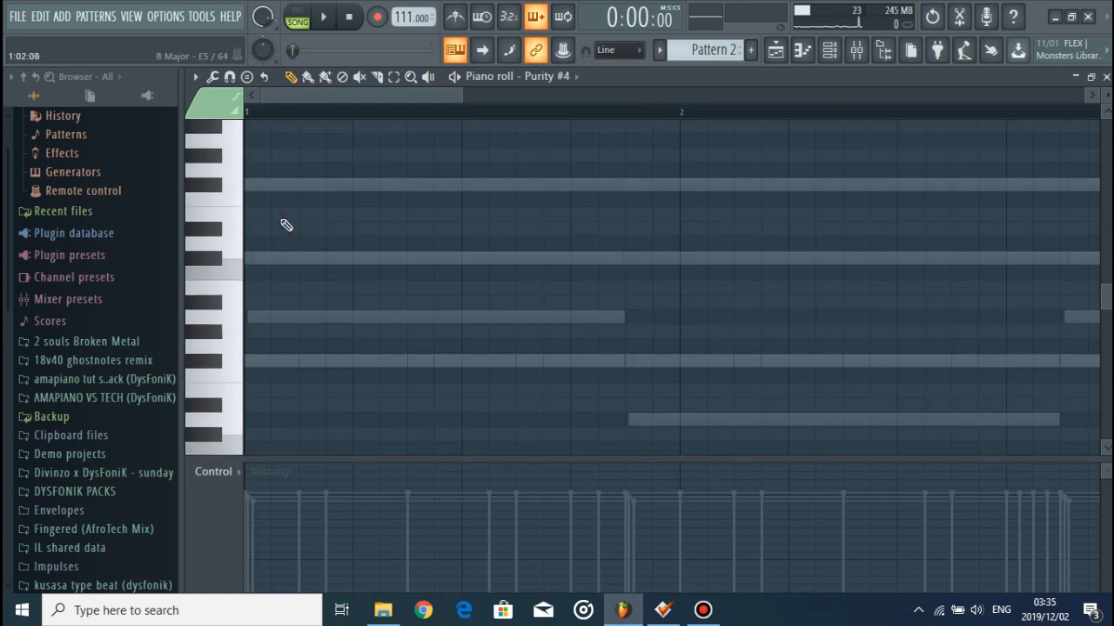
# Place one-step F#5, E5 and C#5 notes at steps 2, 3 and 4 of bar 1 in the Purity #4 piano roll
pyautogui.click(283, 184)
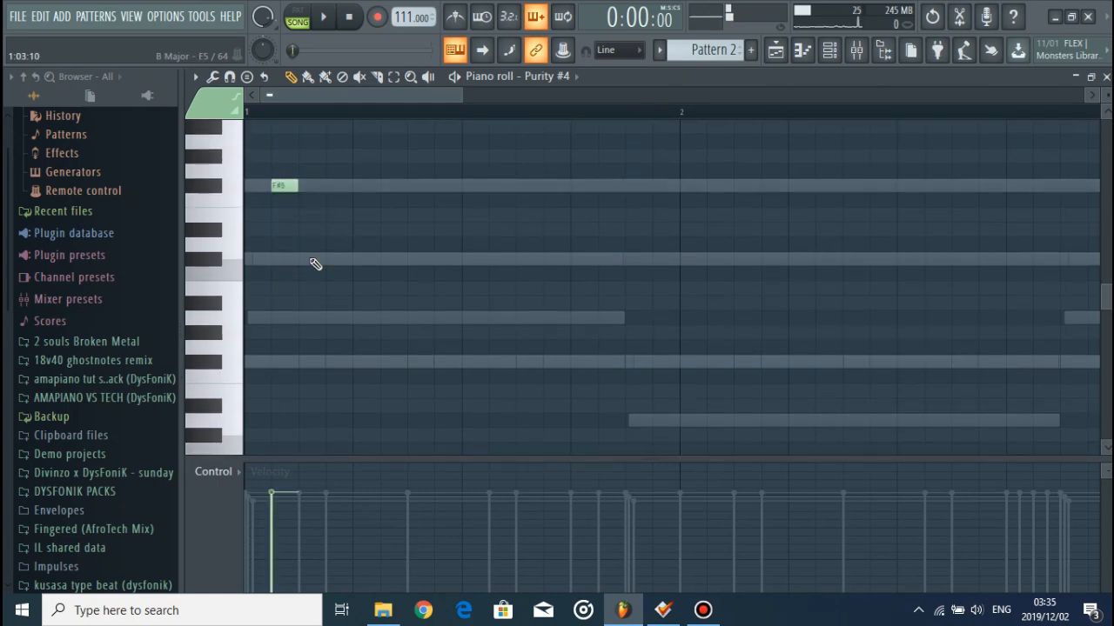
pyautogui.click(314, 228)
pyautogui.press('space')
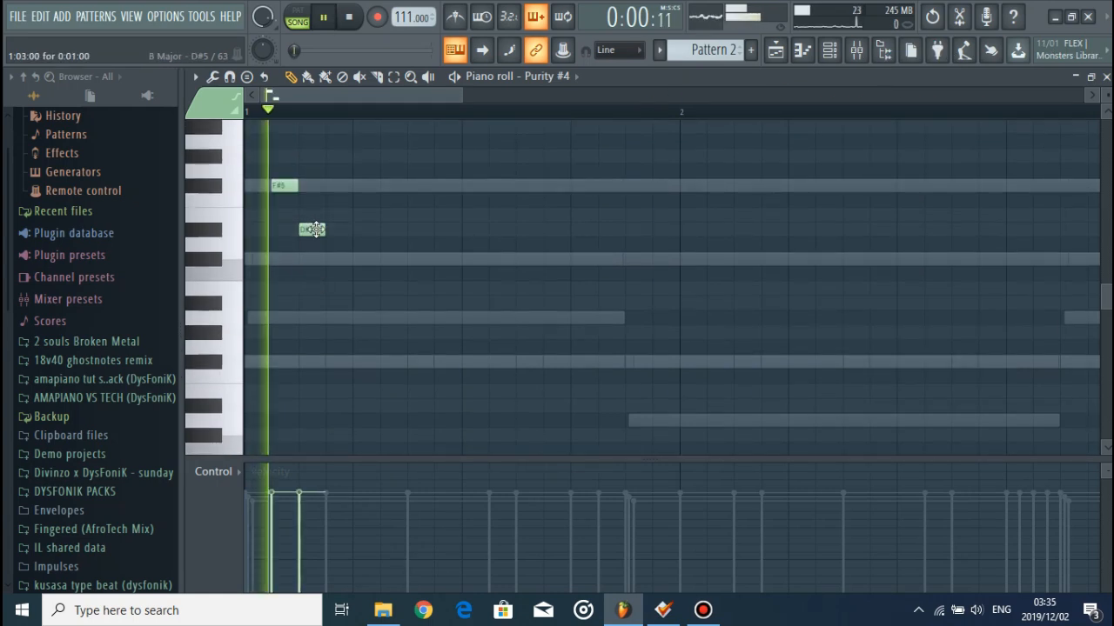
pyautogui.press('space')
pyautogui.moveTo(316, 228); pyautogui.dragTo(320, 214)
pyautogui.press('space')
pyautogui.press('space')
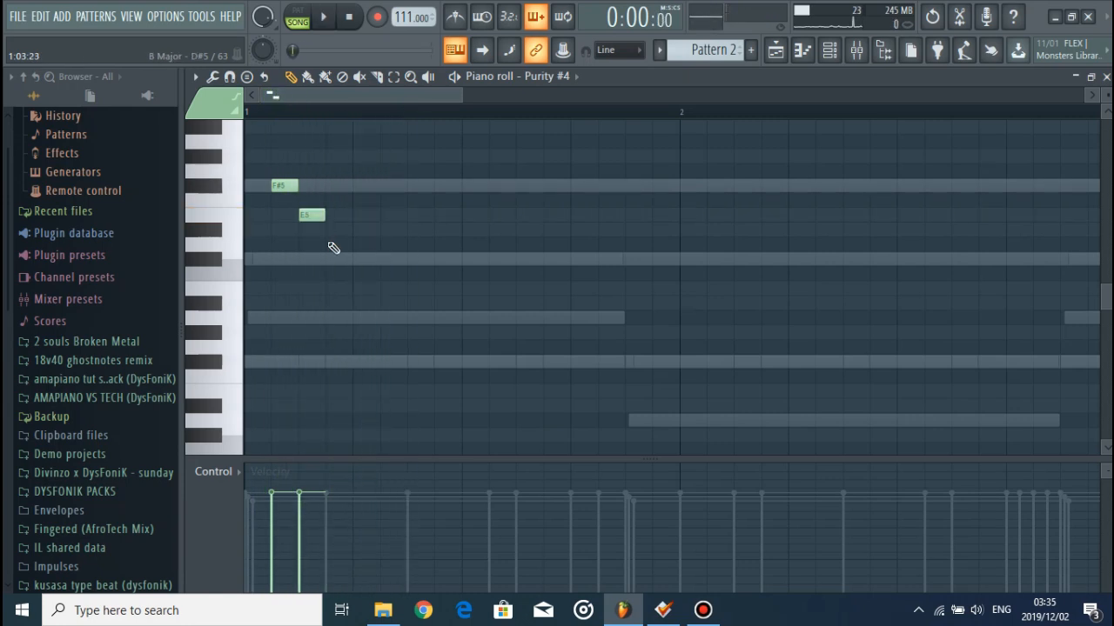
pyautogui.press('space')
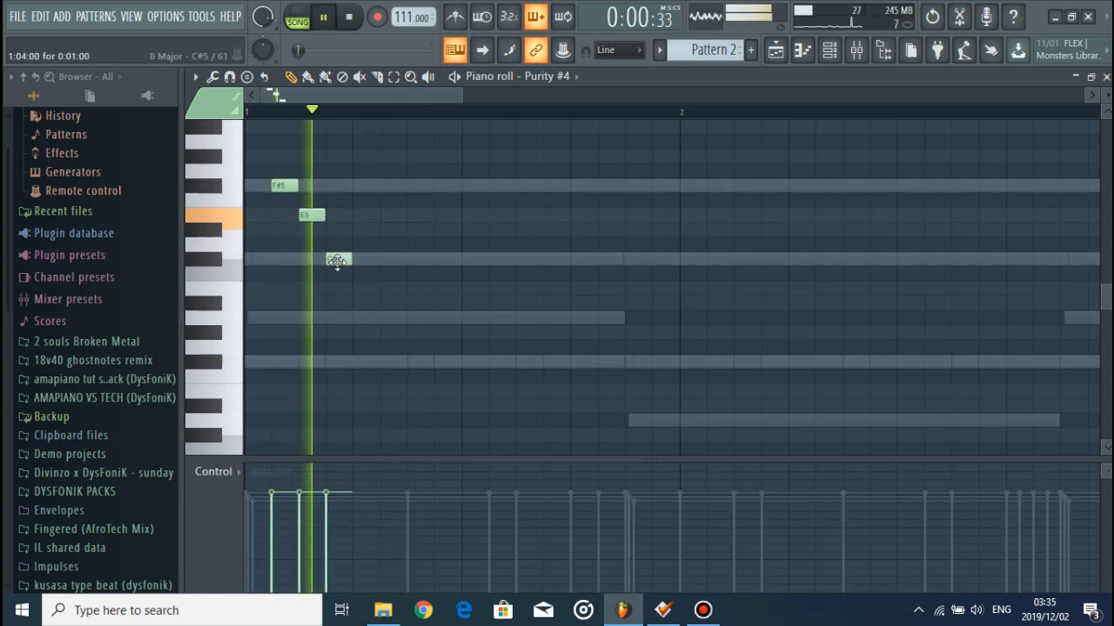
pyautogui.press('space')
# Place a one-step note at step 6 of bar 1, tune it to B5 and audition it
pyautogui.click(388, 156)
pyautogui.scroll(2, 388, 157)
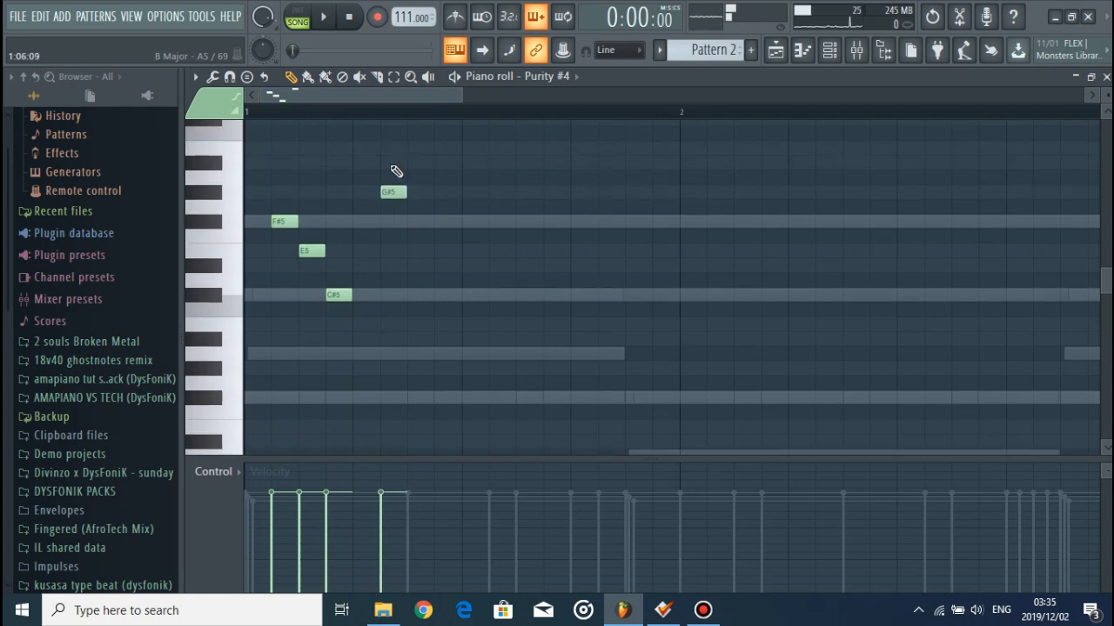
pyautogui.press('space')
pyautogui.moveTo(389, 244); pyautogui.dragTo(388, 201)
pyautogui.press('space')
pyautogui.press('space')
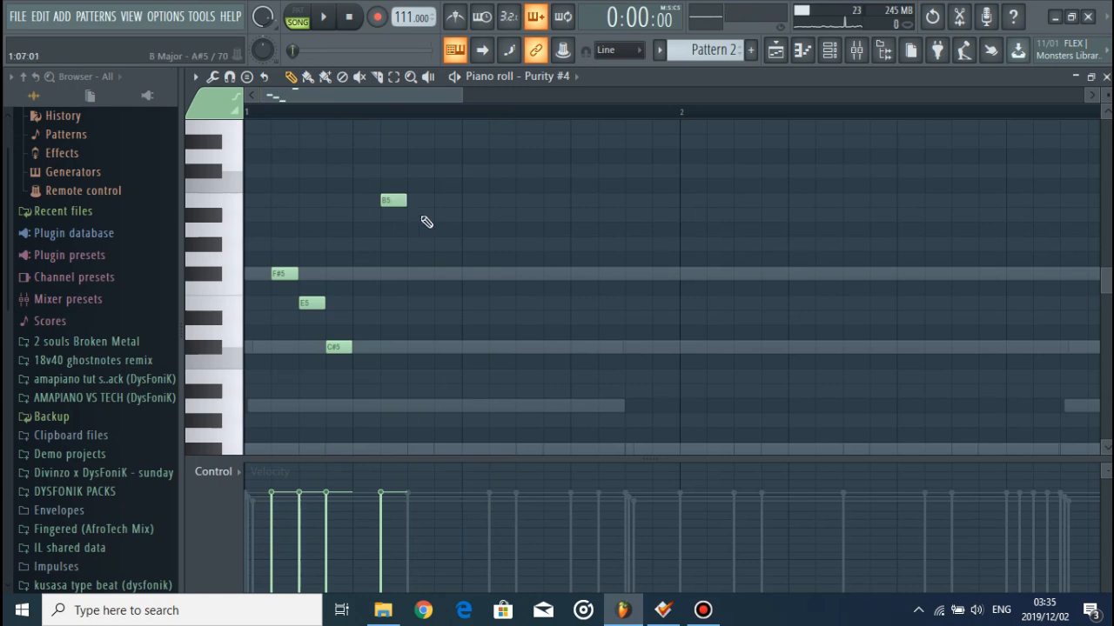
# Add a second B5 note and position the two B5 notes at steps 7 and 10 of bar 1
pyautogui.press('space')
pyautogui.click(463, 200)
pyautogui.press('space')
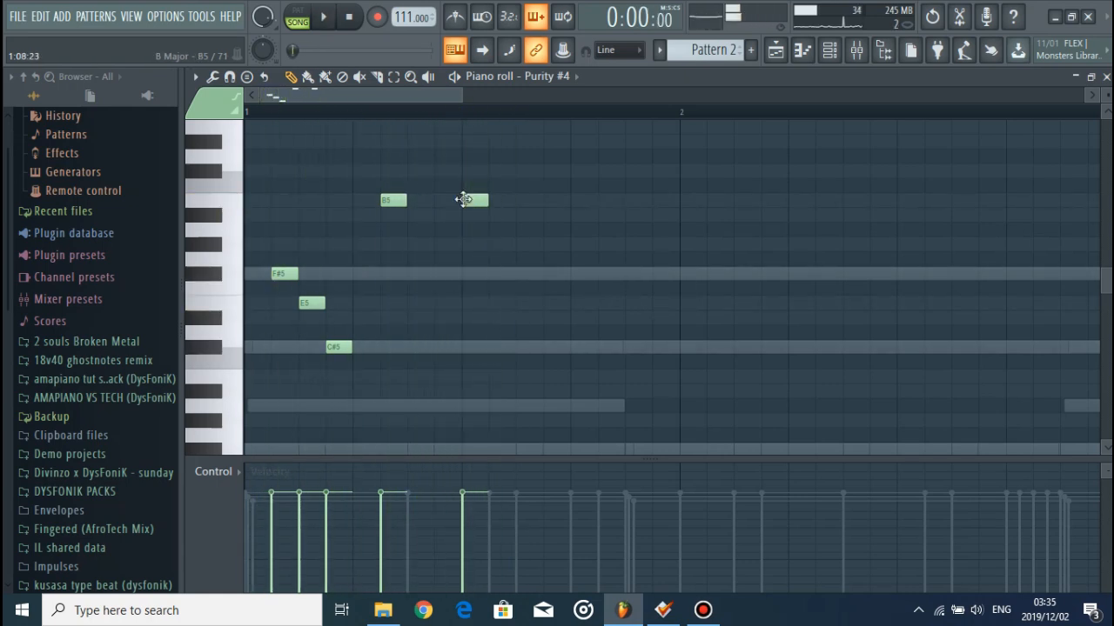
pyautogui.press('space')
pyautogui.moveTo(472, 200); pyautogui.dragTo(499, 200)
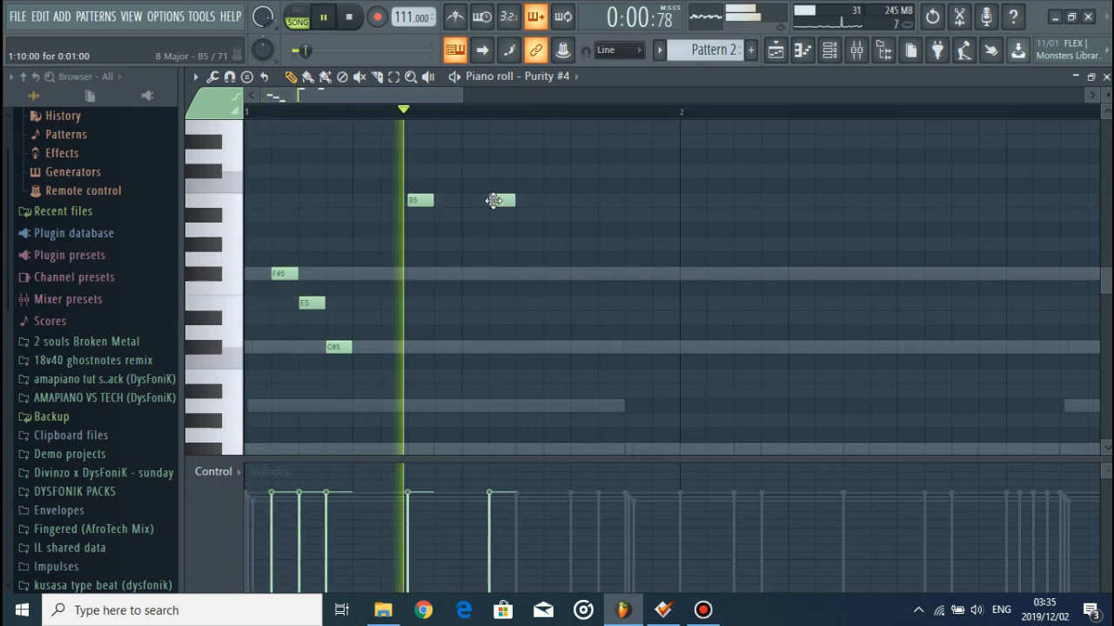
pyautogui.press('space')
pyautogui.press('space')
# Add a B5 note at step 16 and an E6 note at step 13 of bar 1
pyautogui.click(661, 201)
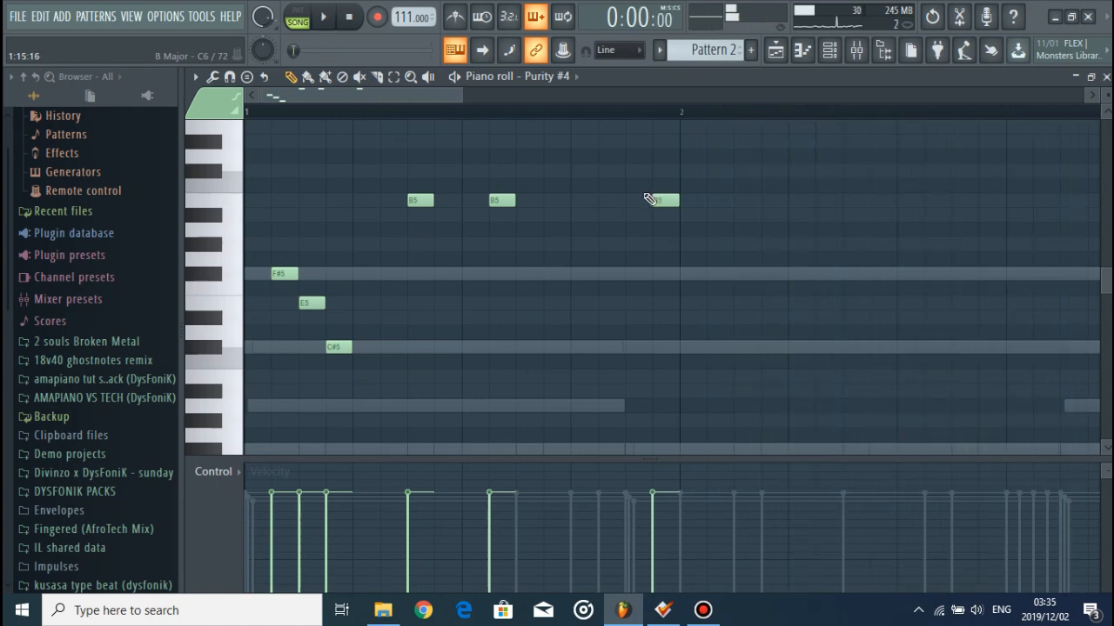
pyautogui.press('space')
pyautogui.scroll(1, 578, 192)
pyautogui.click(581, 139)
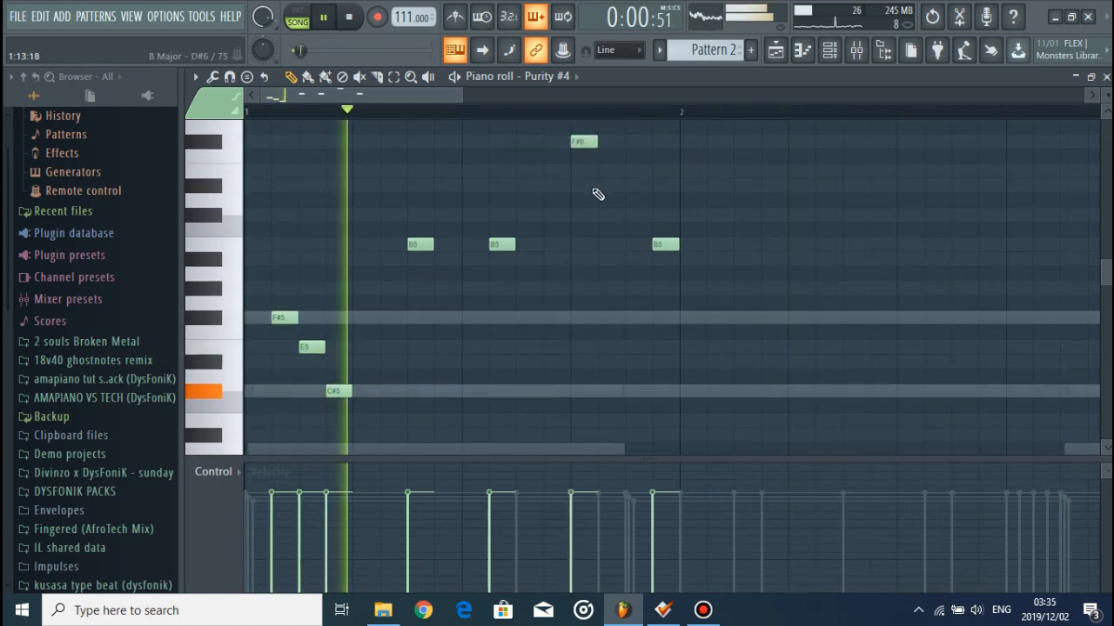
pyautogui.scroll(2, 581, 174)
pyautogui.press('space')
pyautogui.press('space')
pyautogui.moveTo(579, 203); pyautogui.dragTo(580, 260)
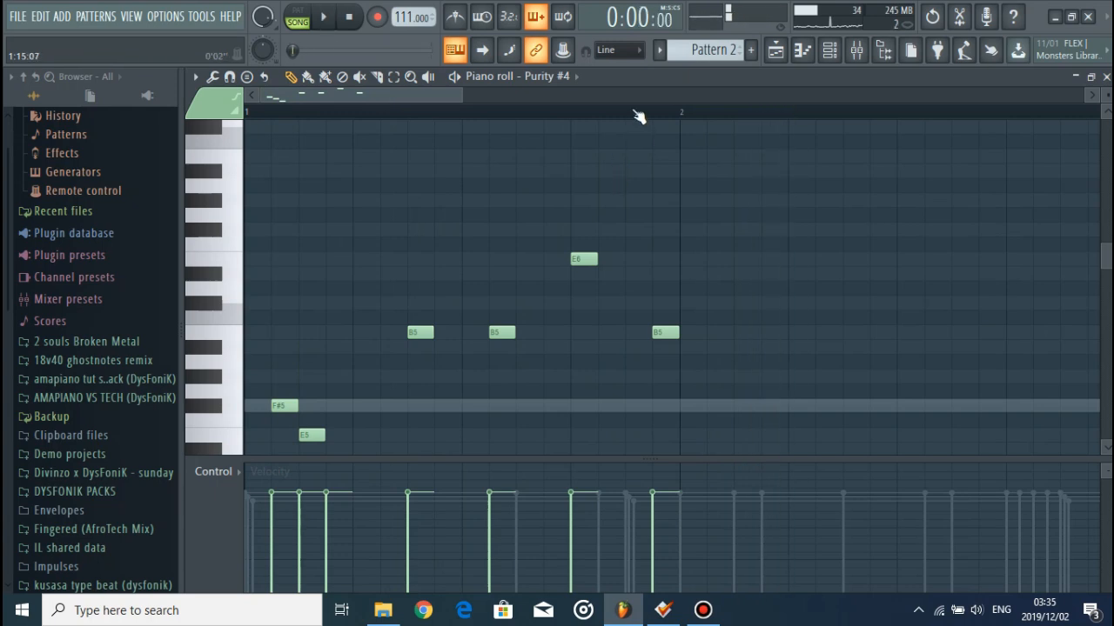
# Place an F#5 note at step 3 and a B5 note at step 6 of bar 2 while auditioning the melody
pyautogui.scroll(-2, 639, 114)
pyautogui.moveTo(556, 390); pyautogui.dragTo(589, 394)
pyautogui.press('space')
pyautogui.press('space')
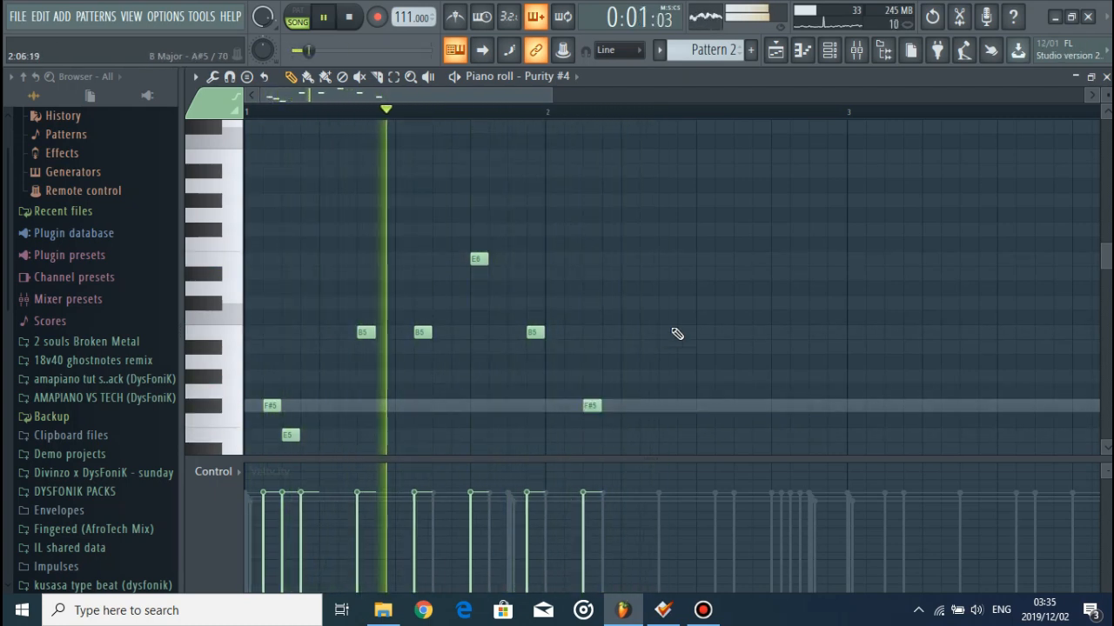
pyautogui.click(644, 335)
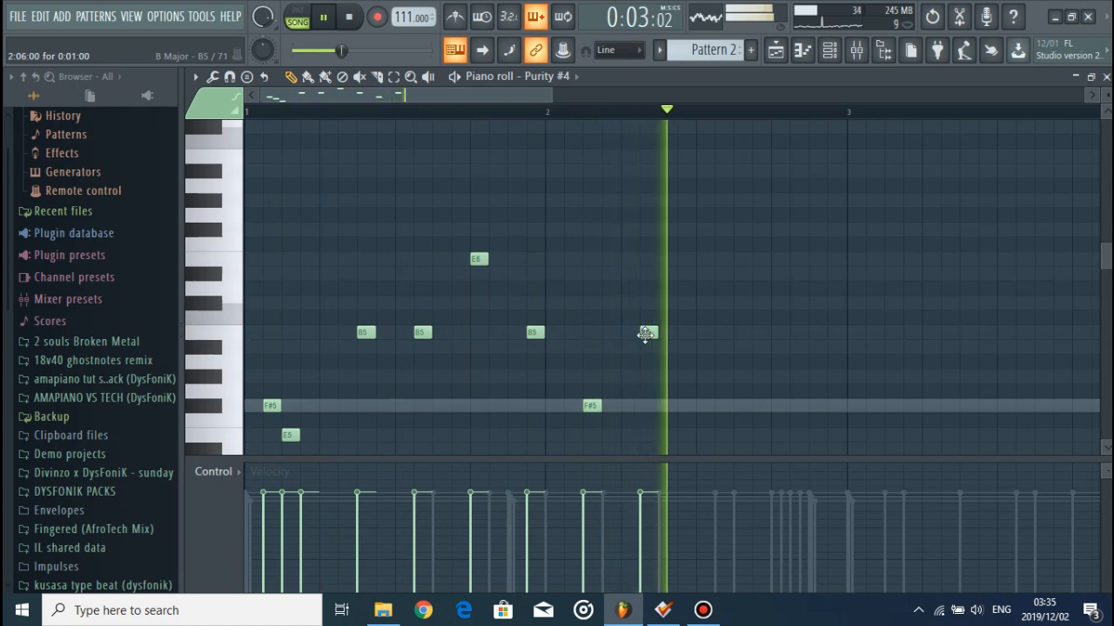
pyautogui.press('space')
# Lower the bar 2 step 3 note to C#5 and add an F#5 note at step 9 of bar 2
pyautogui.scroll(-3, 648, 339)
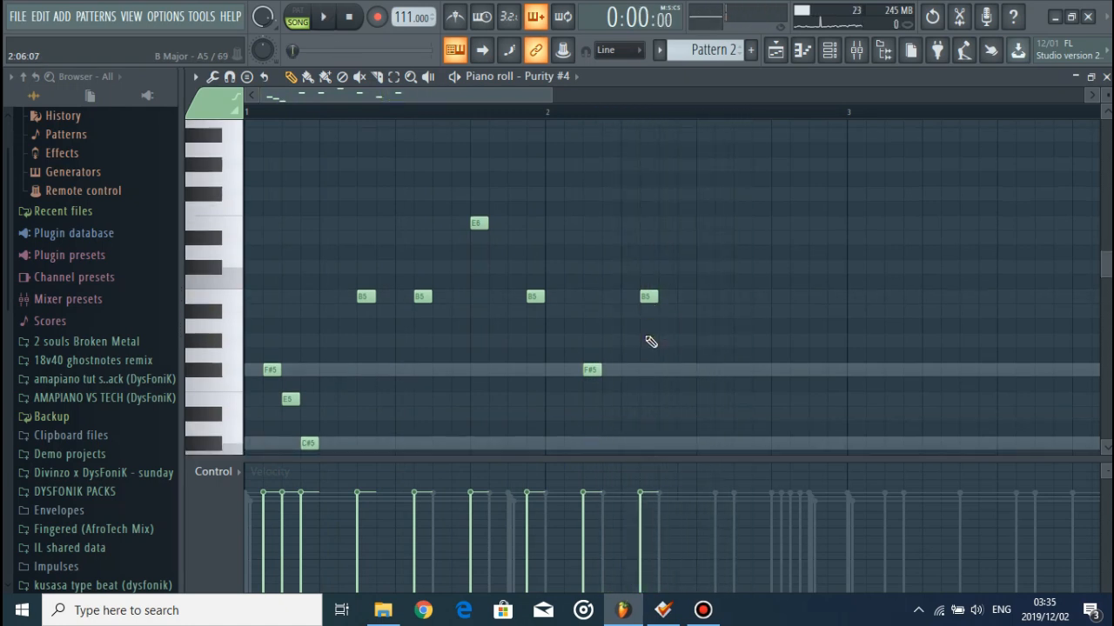
pyautogui.scroll(-1, 600, 339)
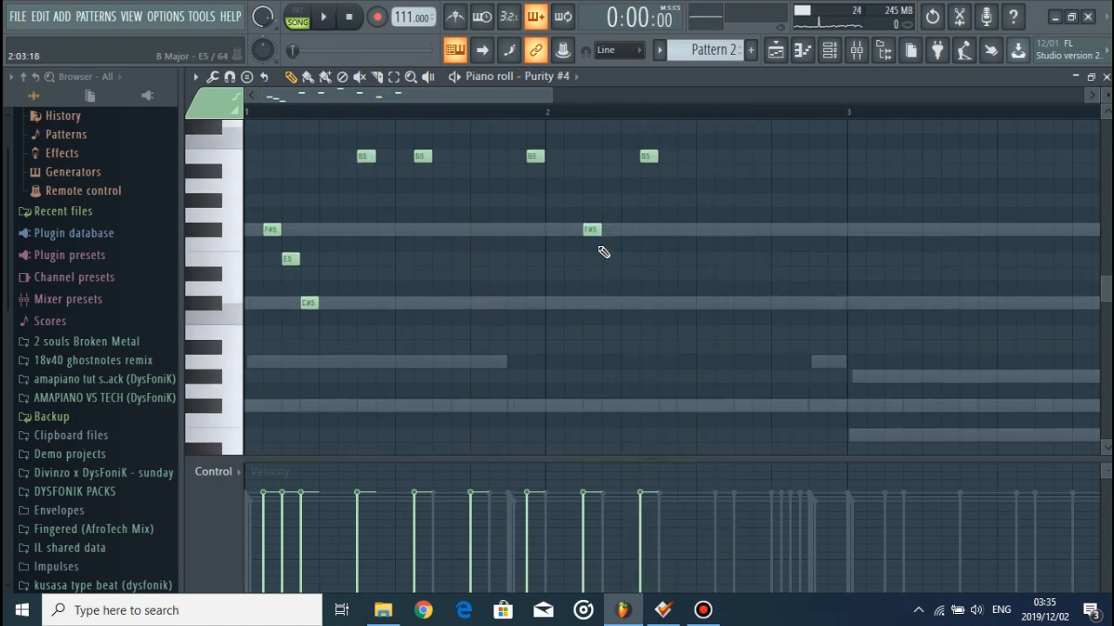
pyautogui.press('space')
pyautogui.scroll(2, 652, 301)
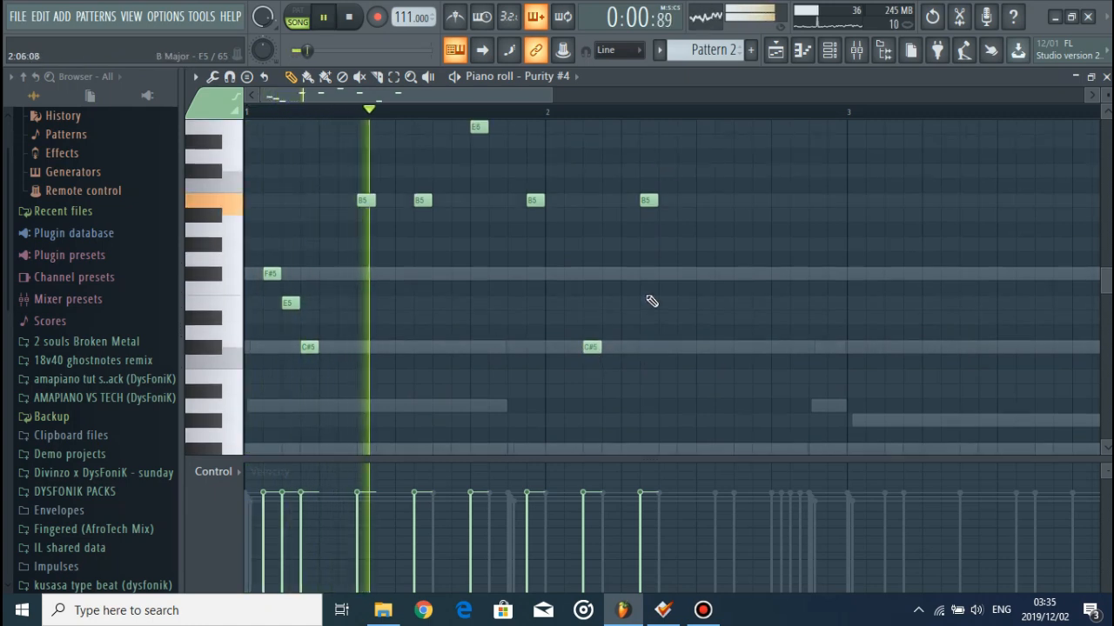
pyautogui.click(701, 319)
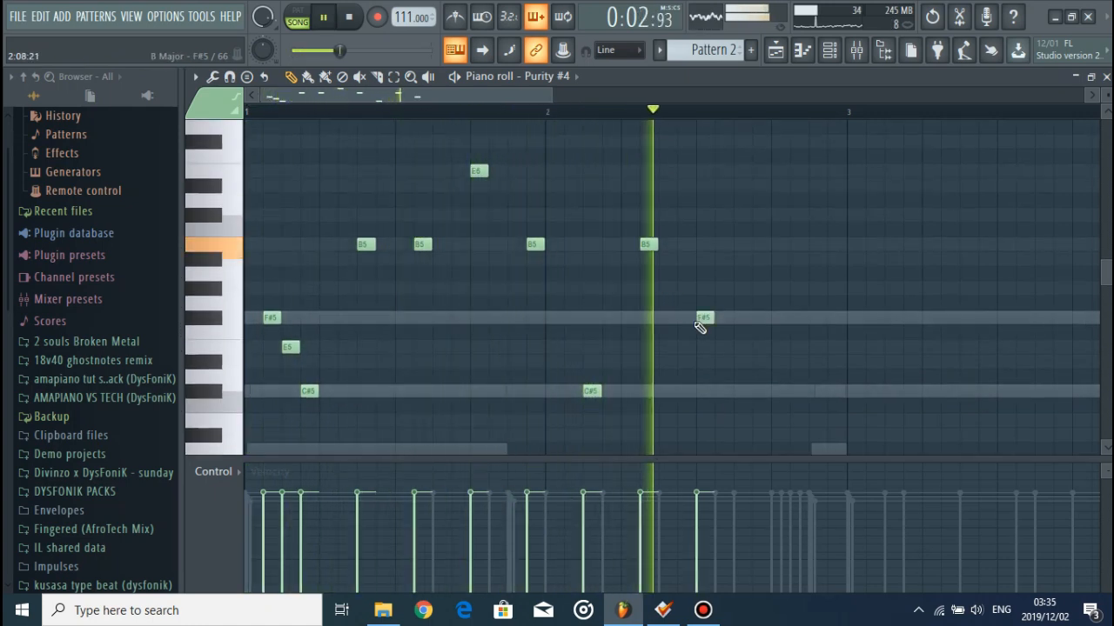
# Add a note at step 11 of bar 2, tune it to G#4 and audition the melody
pyautogui.click(810, 319)
pyautogui.press('space')
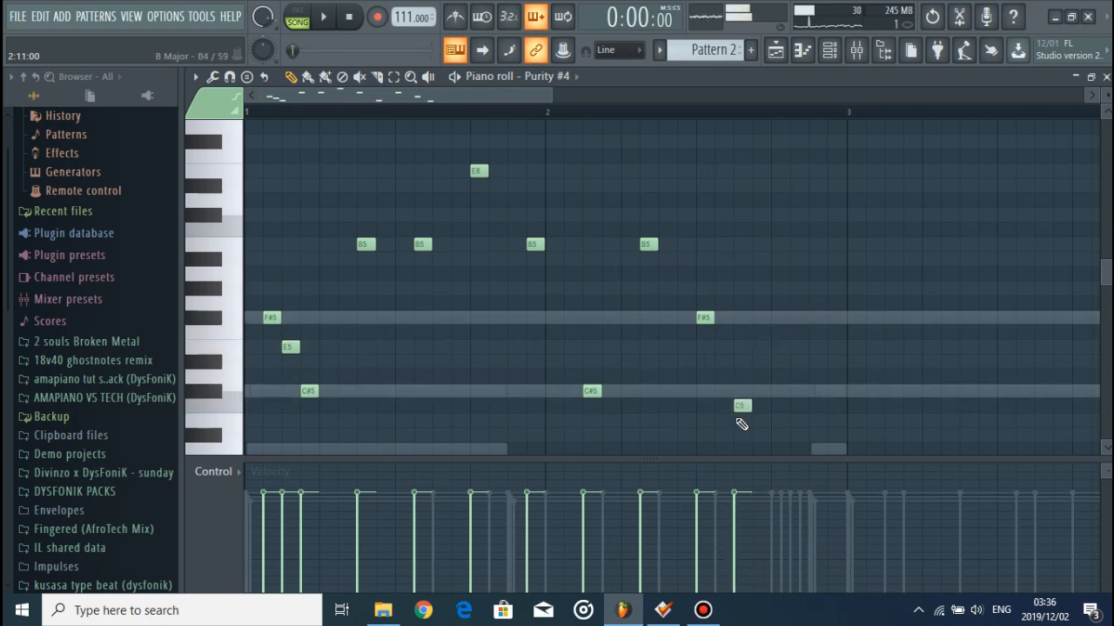
pyautogui.scroll(-4, 741, 424)
pyautogui.press('space')
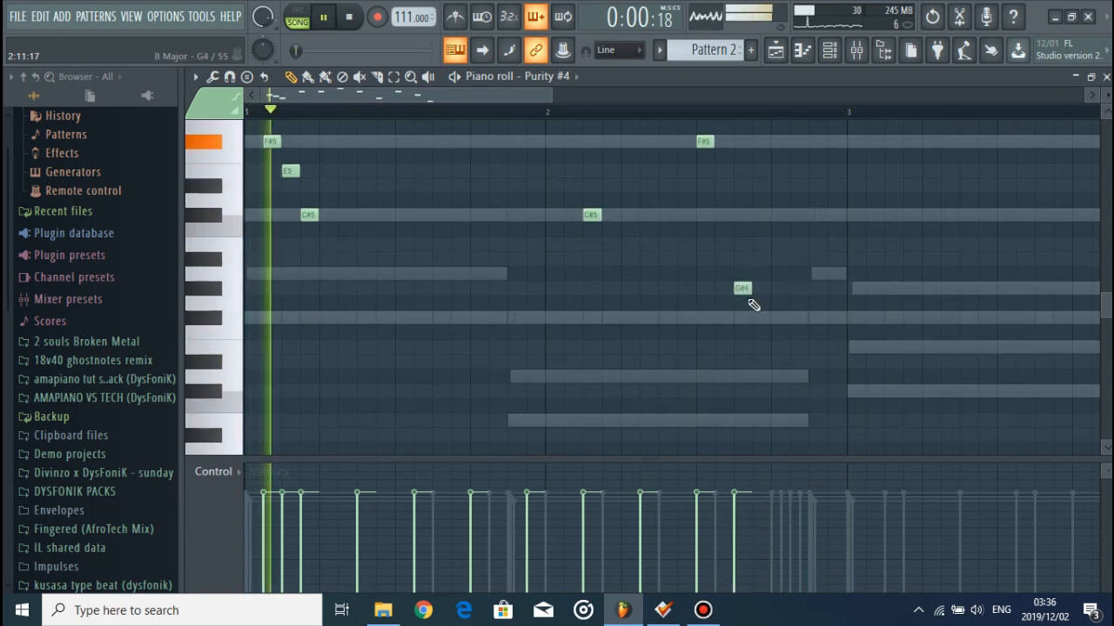
pyautogui.scroll(2, 749, 248)
pyautogui.scroll(-1, 739, 115)
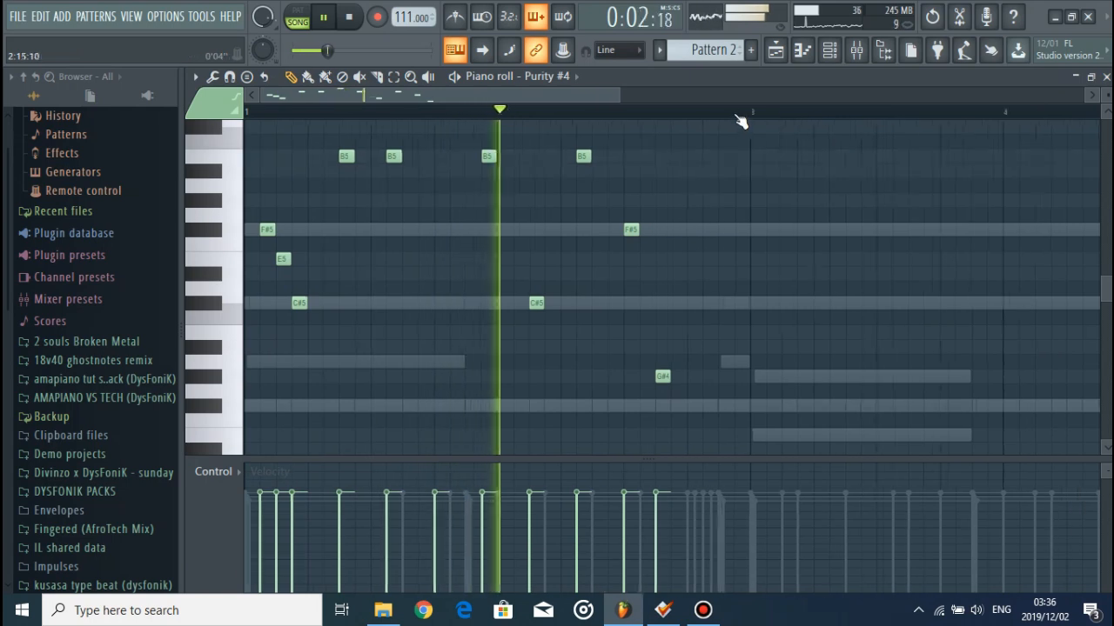
pyautogui.scroll(1, 751, 283)
pyautogui.press('space')
pyautogui.press('space')
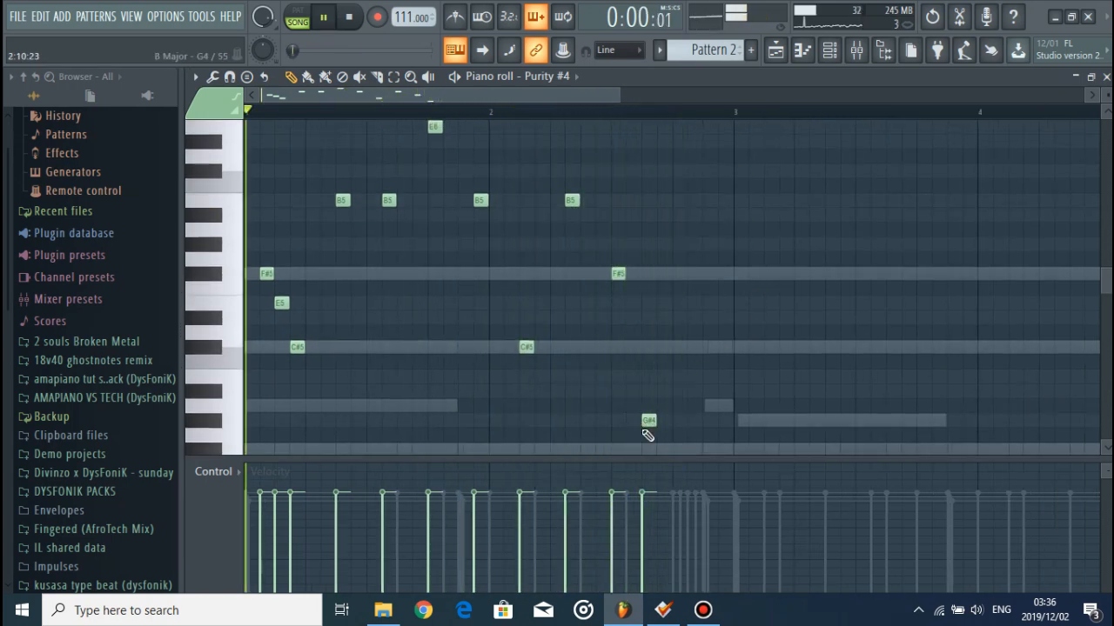
# Move the G#4 note to F#4 at step 12 of bar 2 and add a B5 note at step 15
pyautogui.moveTo(651, 424)
pyautogui.mouseDown()
pyautogui.moveTo(661, 454)
pyautogui.moveTo(662, 430)
pyautogui.mouseUp()
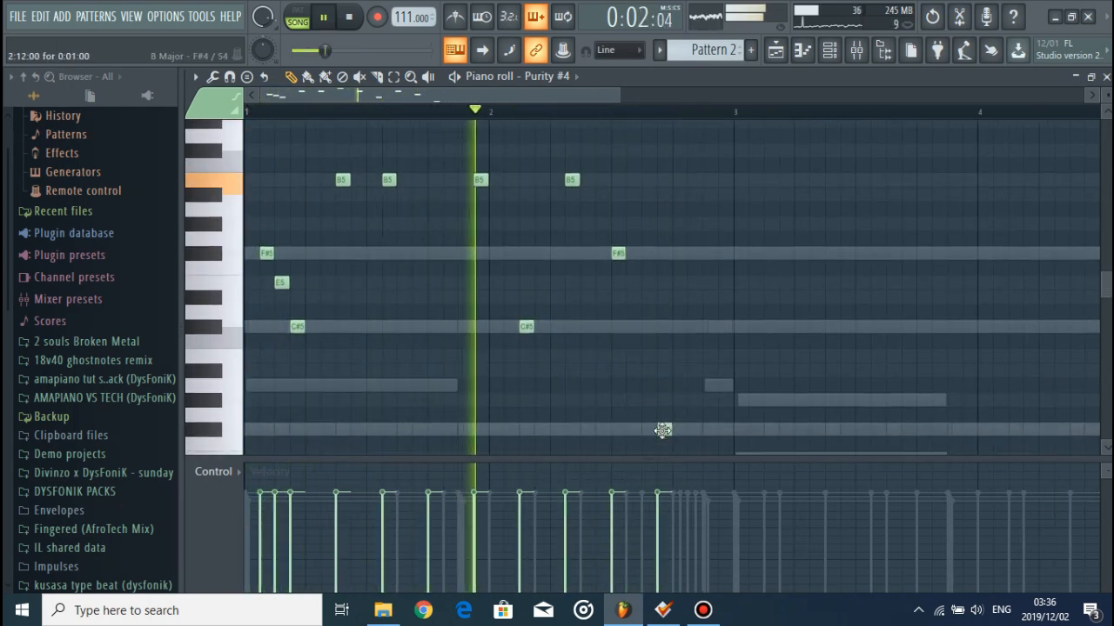
pyautogui.scroll(2, 786, 440)
pyautogui.scroll(-3, 781, 424)
pyautogui.press('space')
pyautogui.press('space')
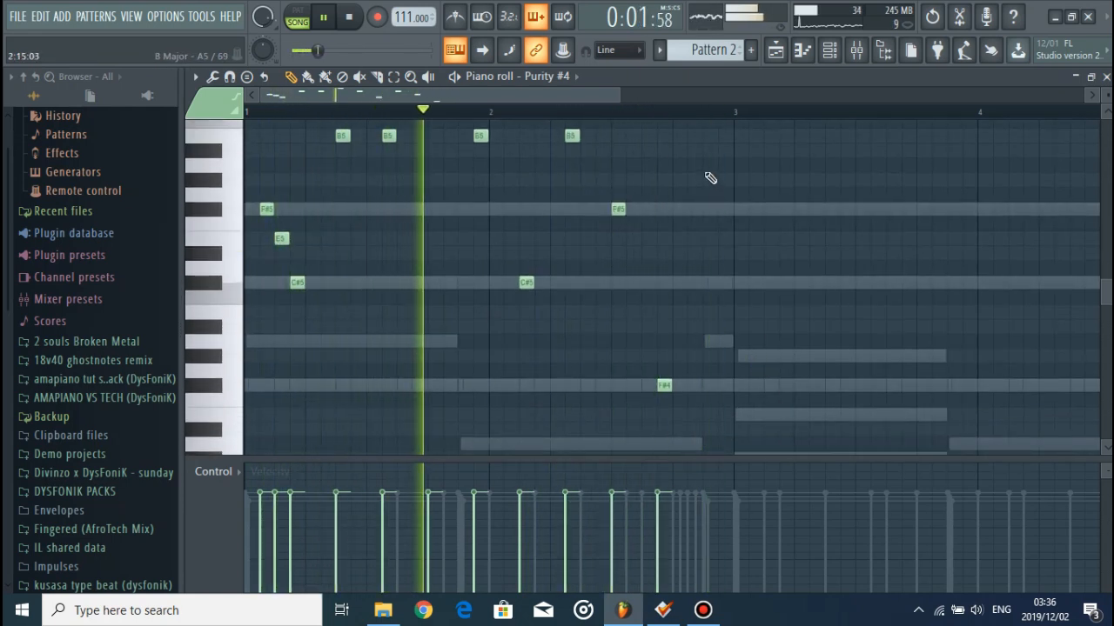
pyautogui.scroll(2, 709, 204)
pyautogui.click(707, 224)
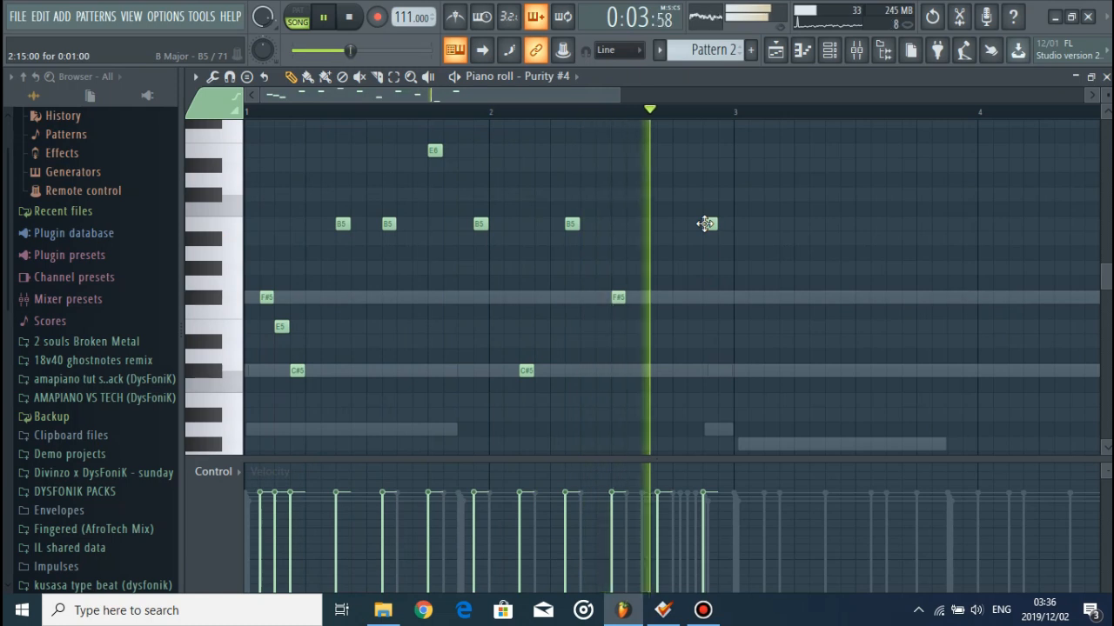
# Add an F#5 note at step 1 of bar 3 and a C#5 note at step 5
pyautogui.click(741, 297)
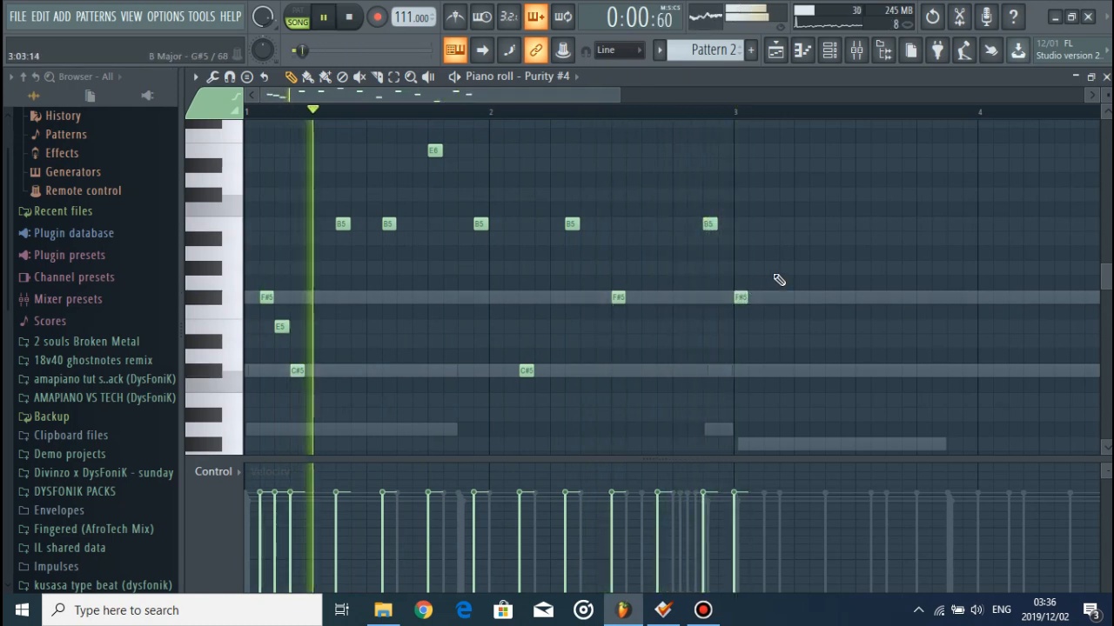
pyautogui.scroll(2, 775, 278)
pyautogui.scroll(-2, 786, 357)
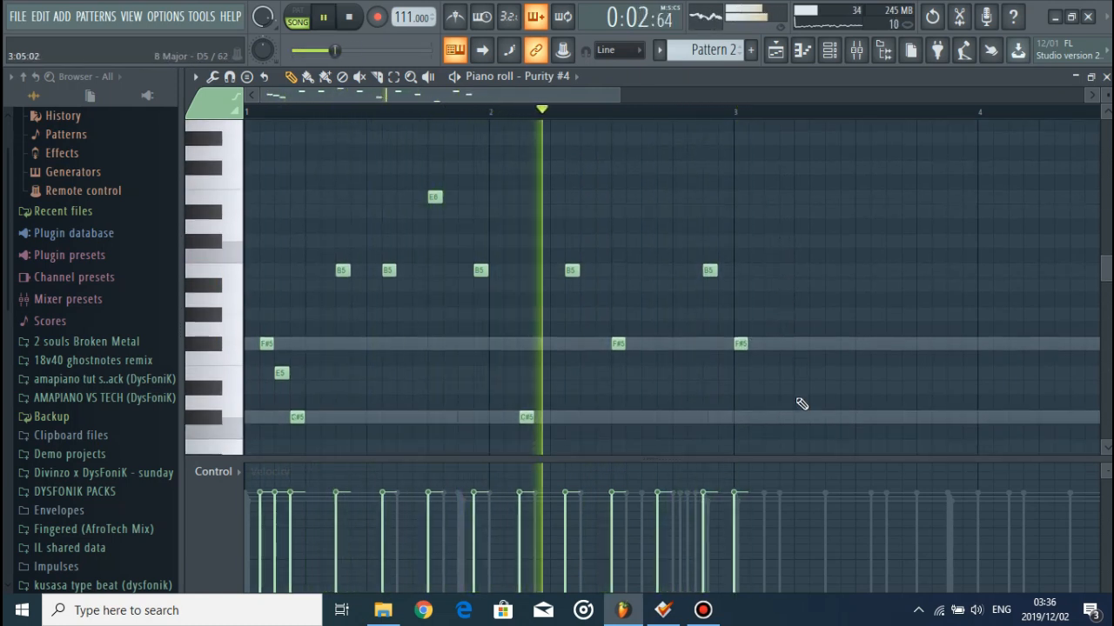
pyautogui.click(798, 383)
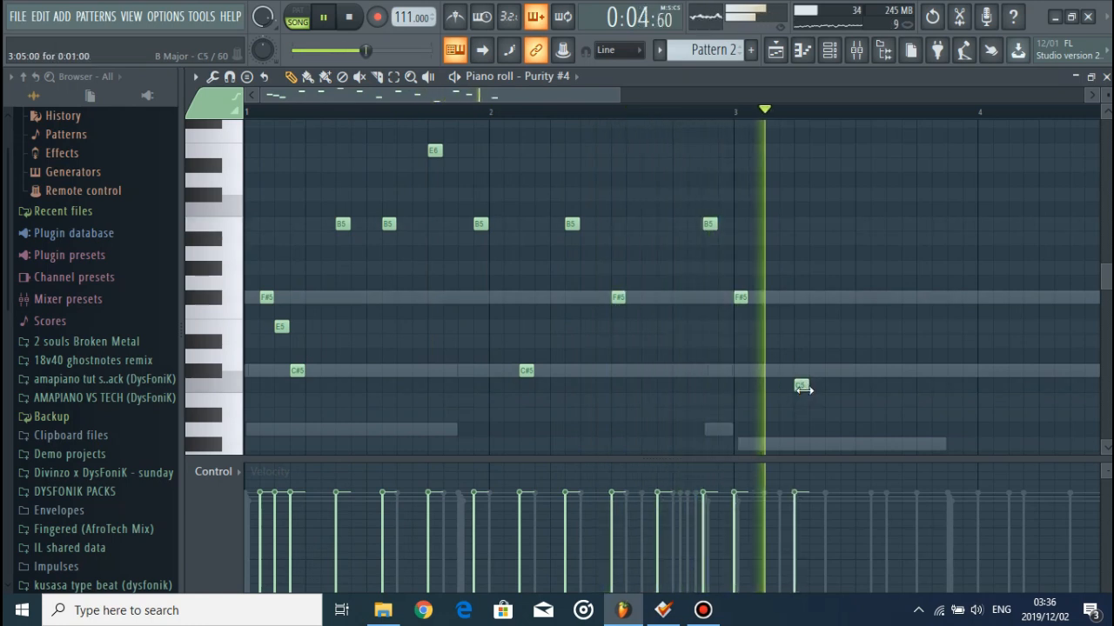
pyautogui.moveTo(800, 384); pyautogui.dragTo(801, 371)
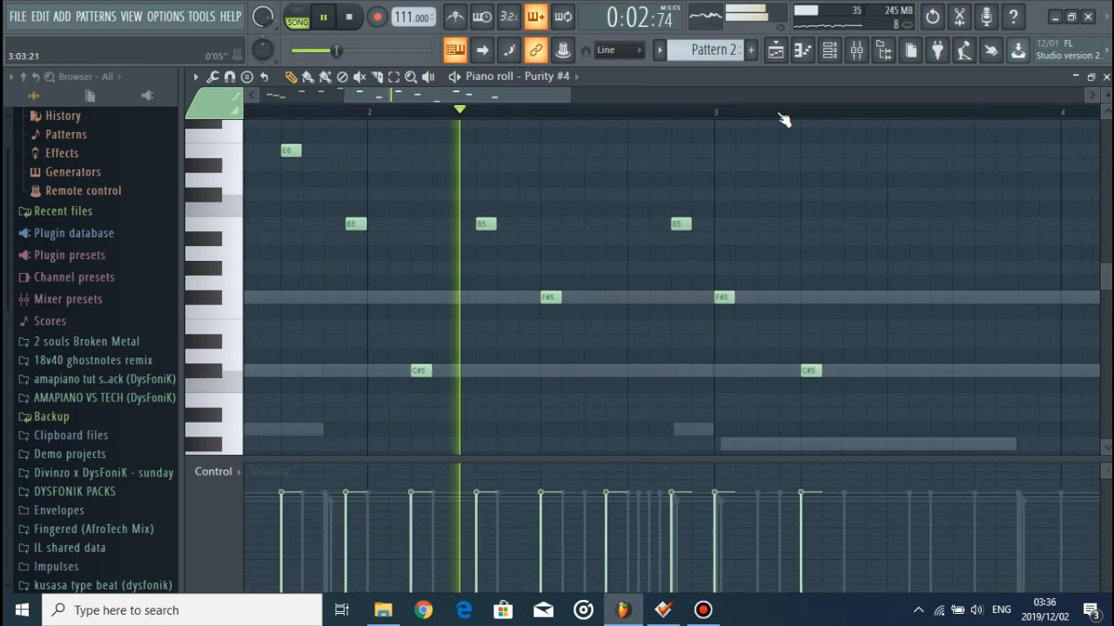
# Audition the Purity #4 melody, shift the bar 3 step 5 note to step 4 and raise it to C#6
pyautogui.scroll(3, 715, 87)
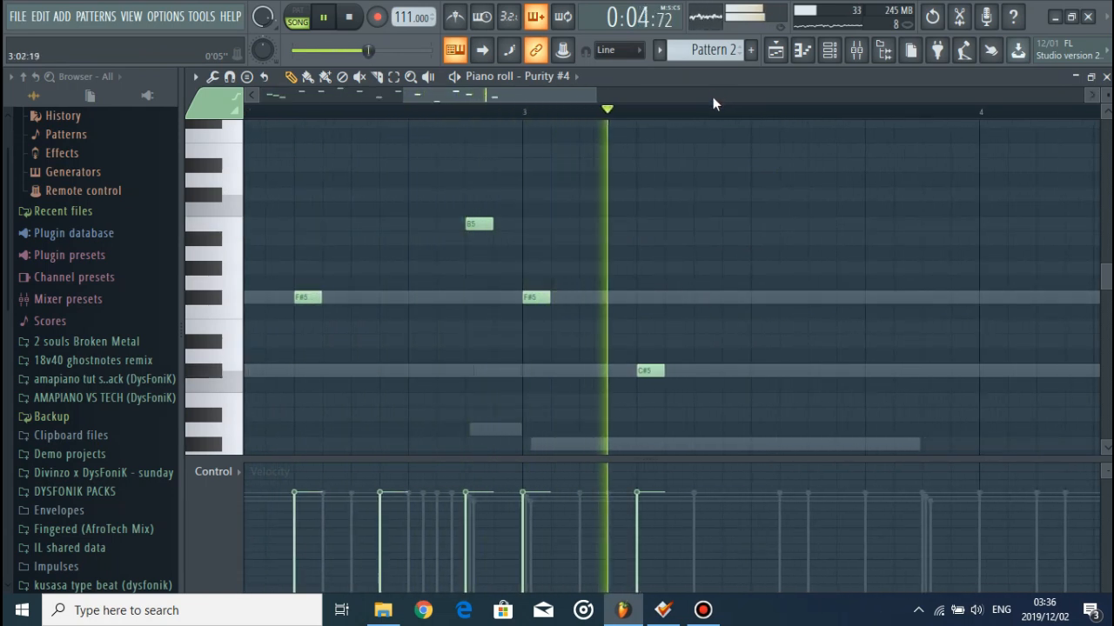
pyautogui.press('space')
pyautogui.click(829, 54)
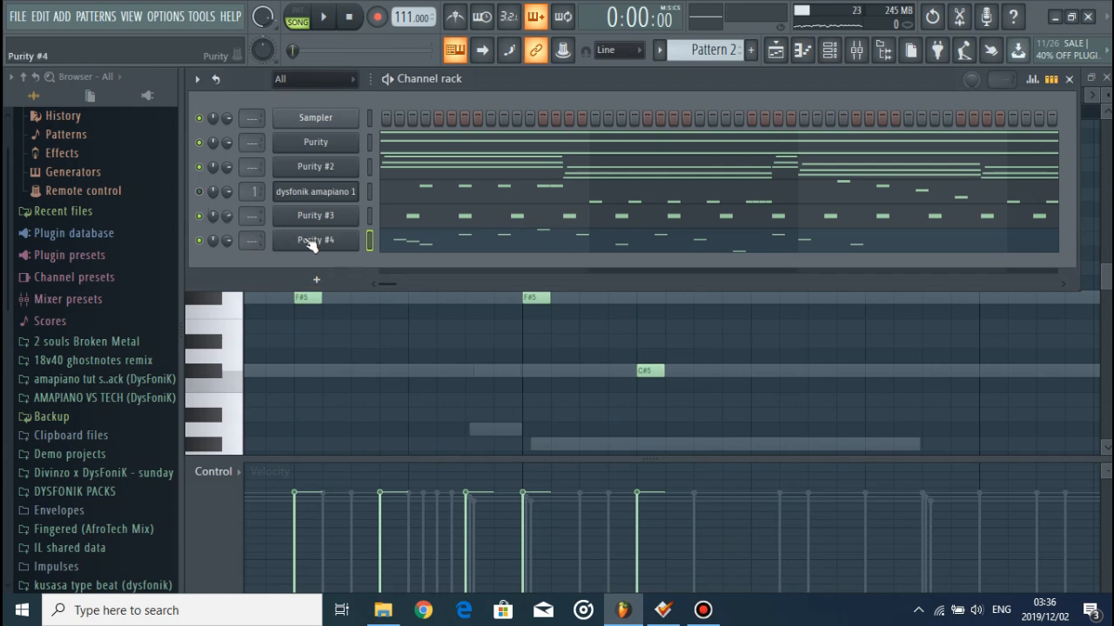
pyautogui.click(455, 241)
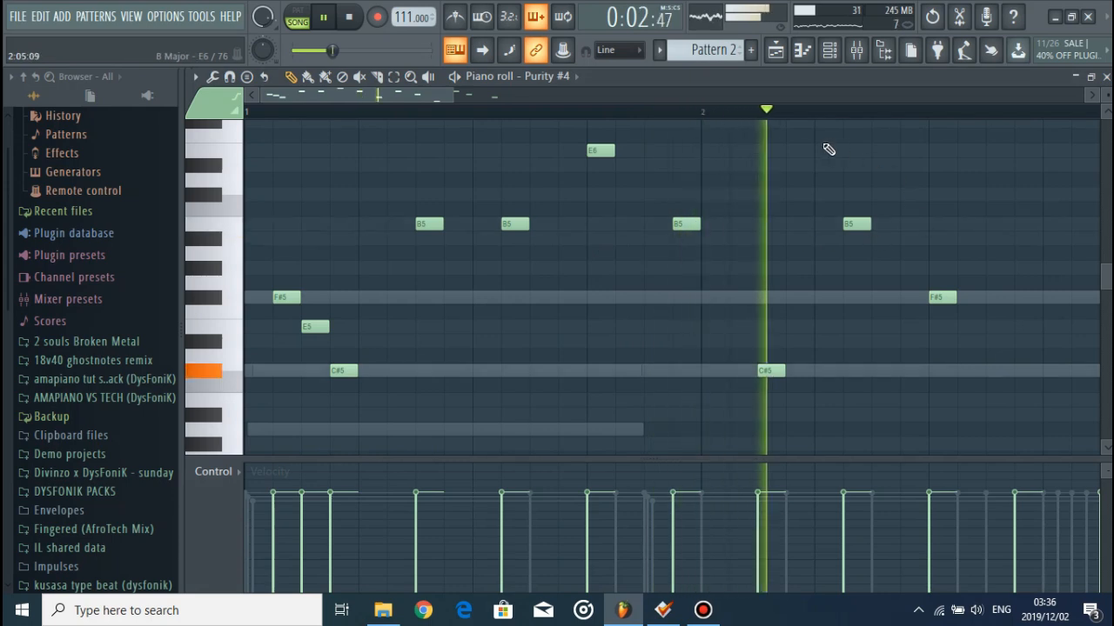
pyautogui.scroll(-3, 796, 119)
pyautogui.scroll(-3, 745, 98)
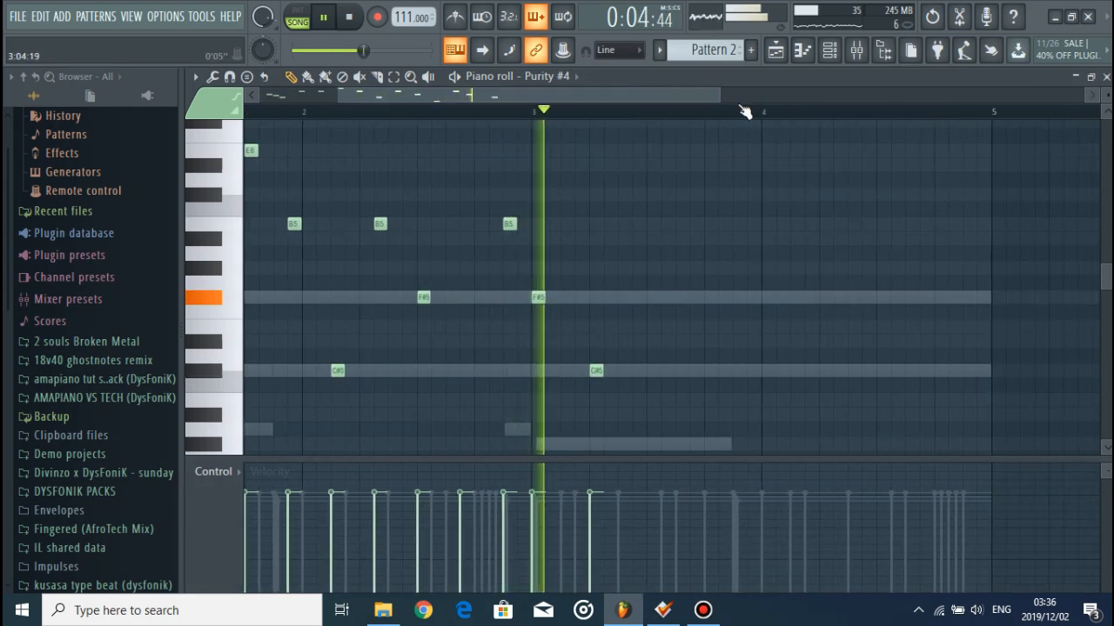
pyautogui.press('space')
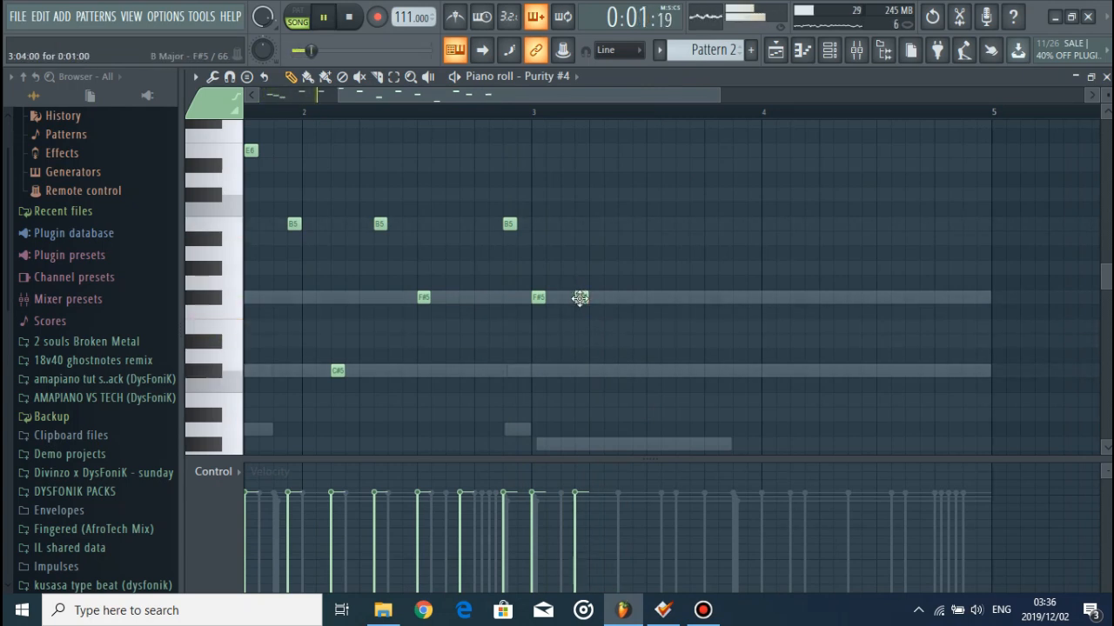
pyautogui.press('space')
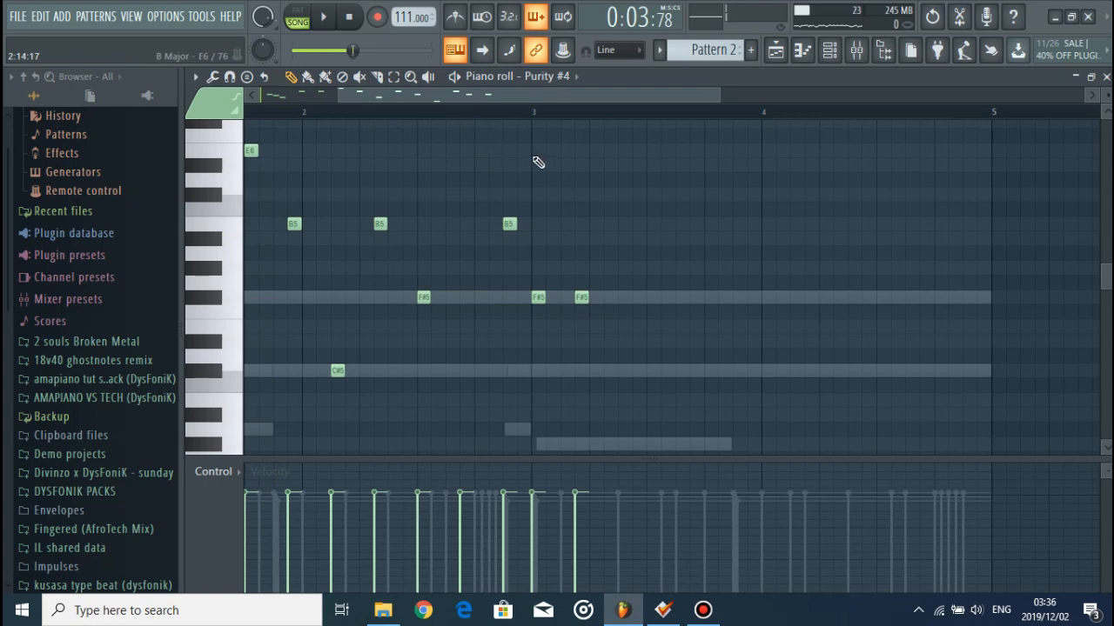
pyautogui.press('space')
pyautogui.press('space')
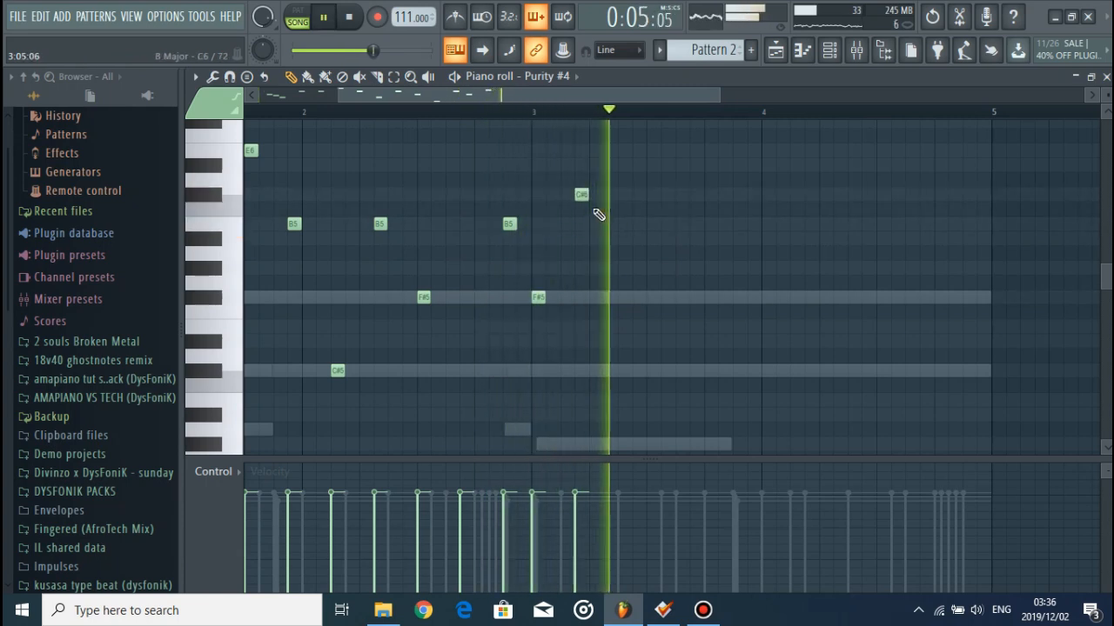
# Add an E6 note at step 5 of bar 3 and an F#5 note at step 7 while auditioning
pyautogui.press('space')
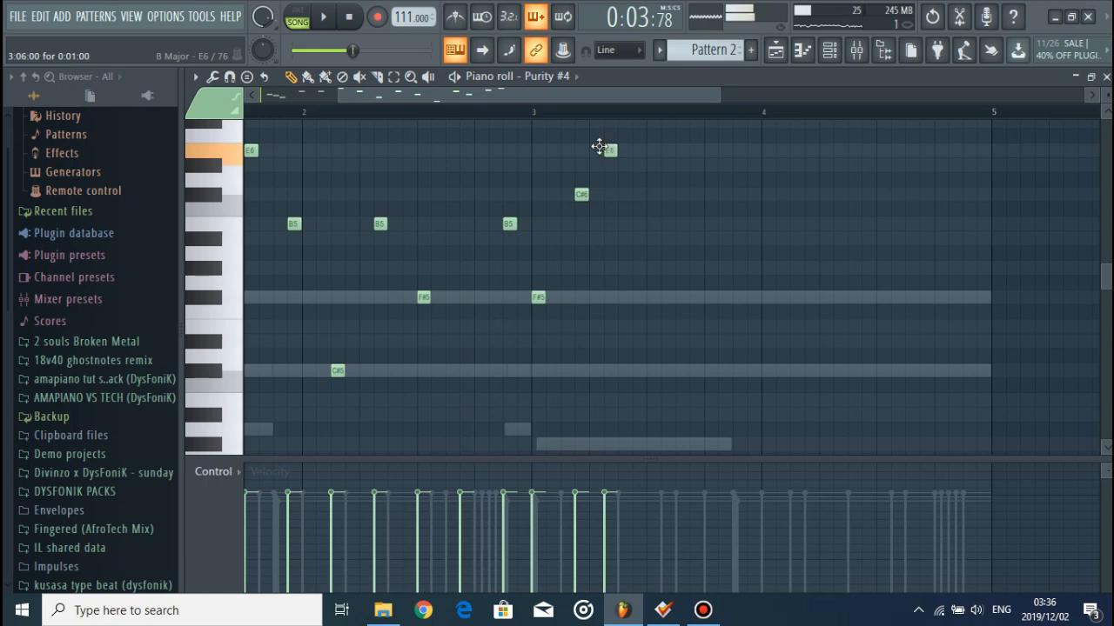
pyautogui.scroll(2, 673, 214)
pyautogui.press('space')
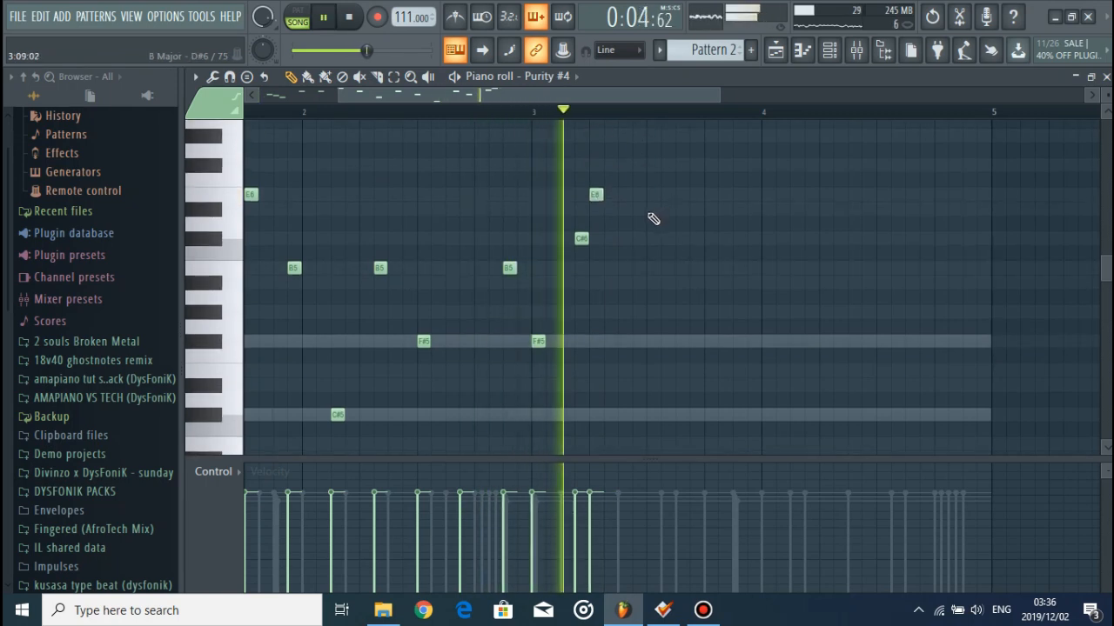
pyautogui.press('space')
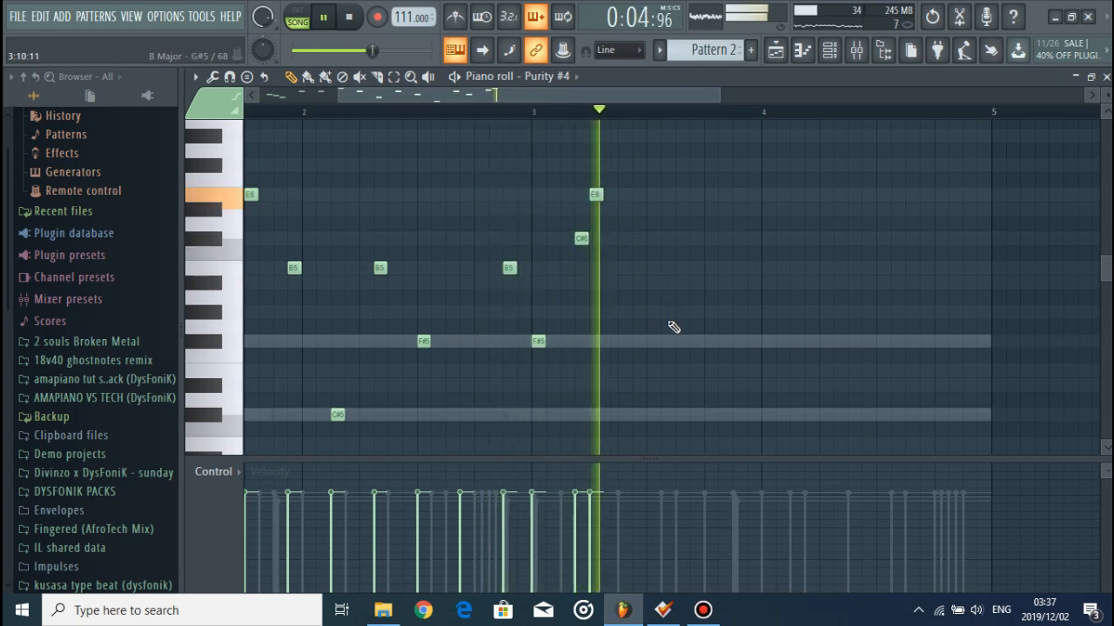
pyautogui.press('space')
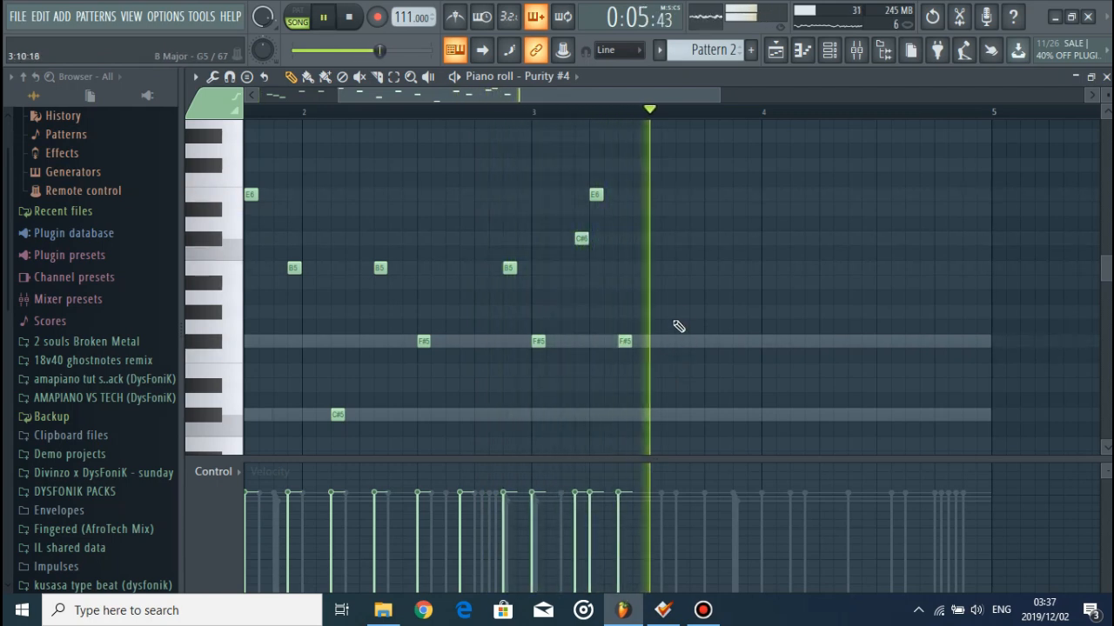
# Add a note at step 10 of bar 3, tune it to C#6 and audition the melody
pyautogui.click(681, 268)
pyautogui.press('space')
pyautogui.press('space')
pyautogui.click(666, 226)
pyautogui.press('space')
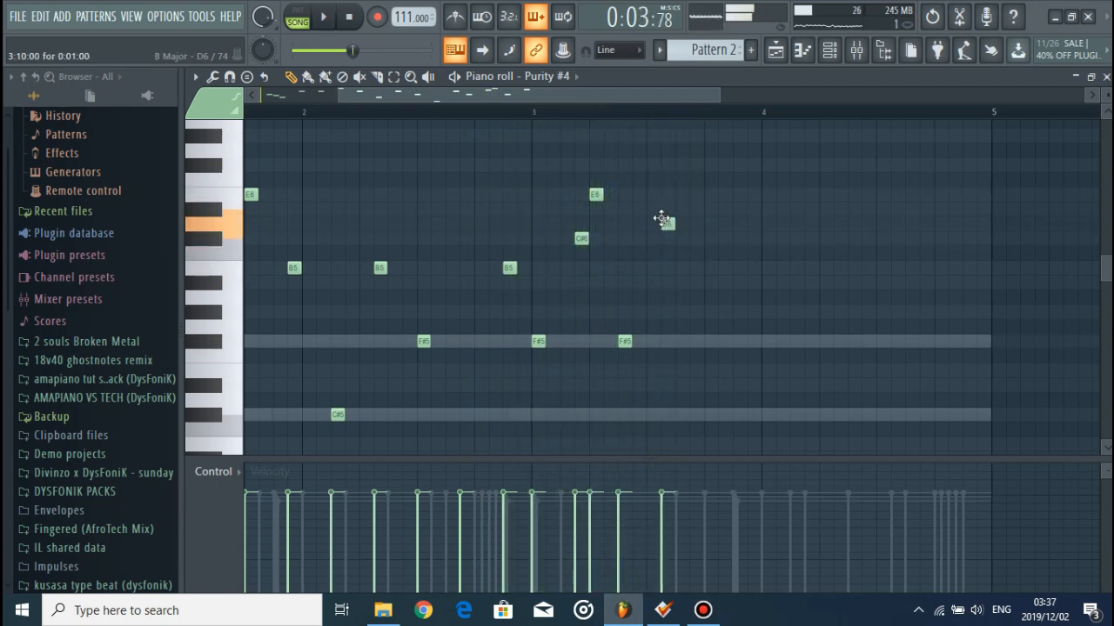
pyautogui.press('space')
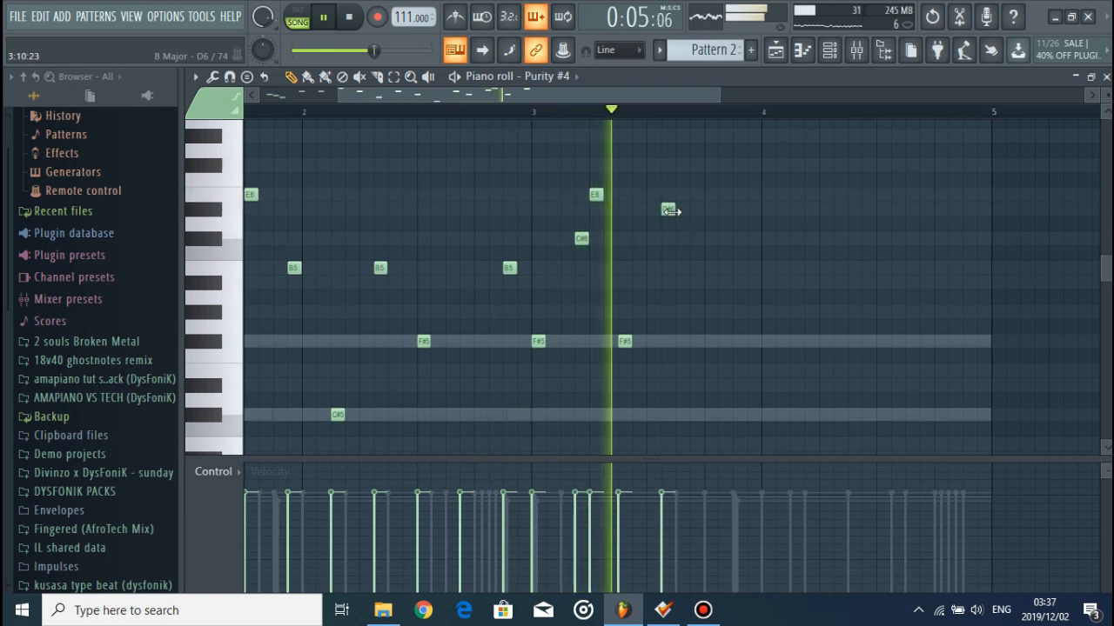
pyautogui.moveTo(664, 211); pyautogui.dragTo(667, 240)
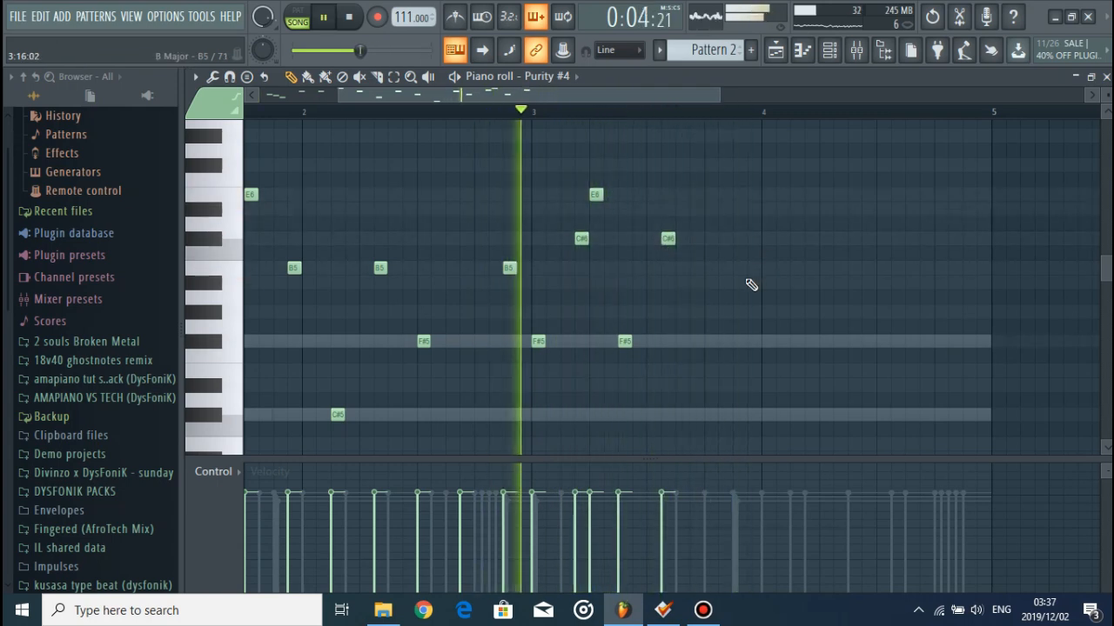
pyautogui.press('space')
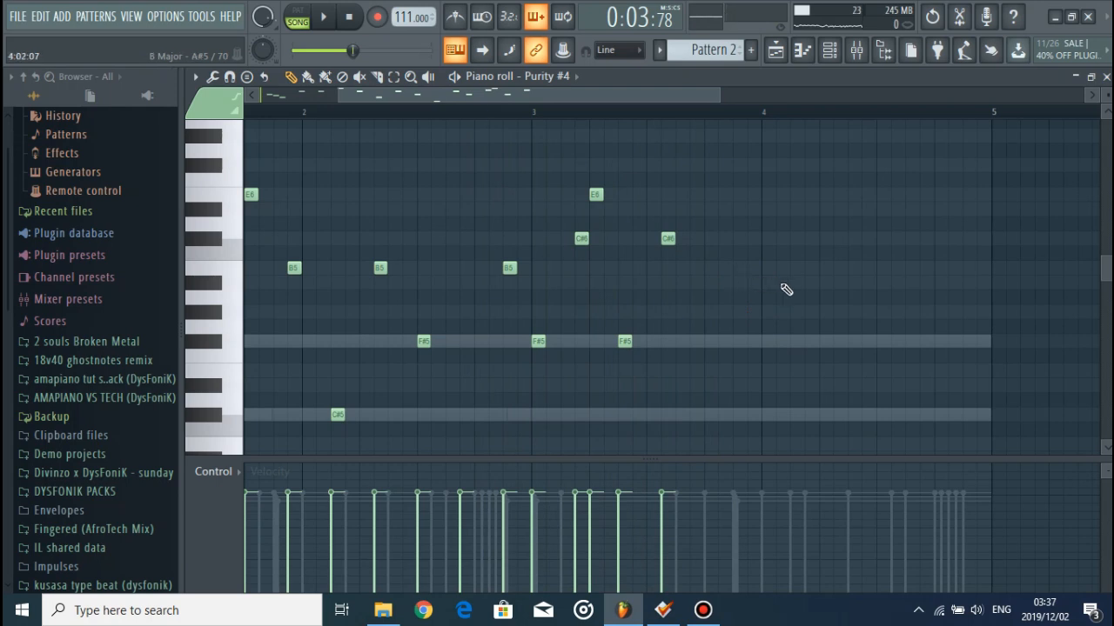
# Place a note at step 13 of bar 3 and tune it to G#5 while auditioning
pyautogui.press('space')
pyautogui.click(773, 271)
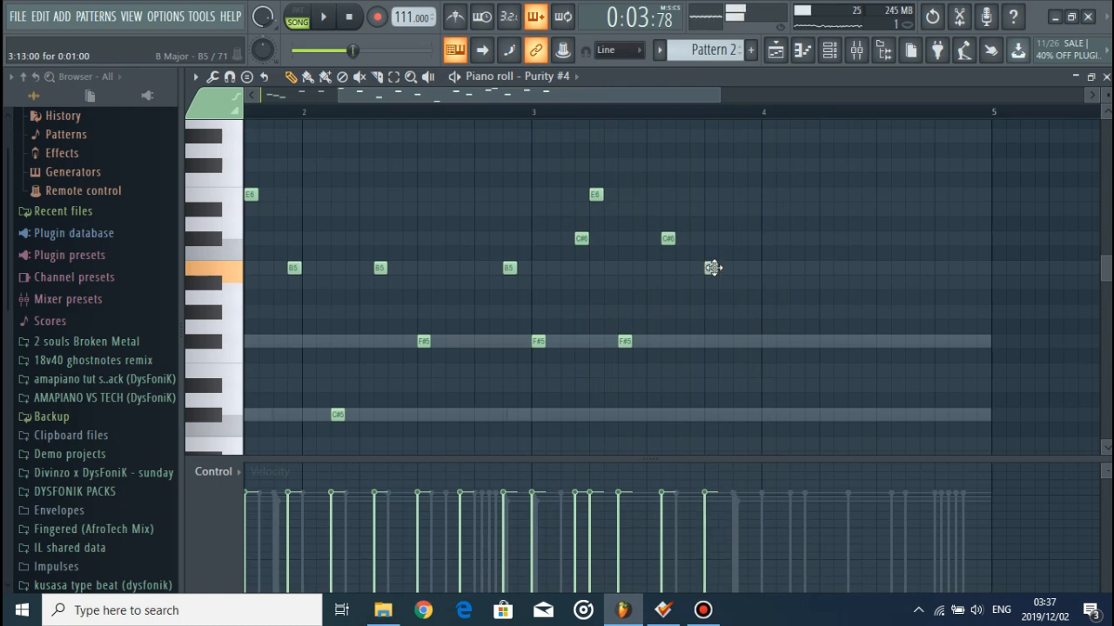
pyautogui.press('space')
pyautogui.moveTo(712, 268); pyautogui.dragTo(712, 314)
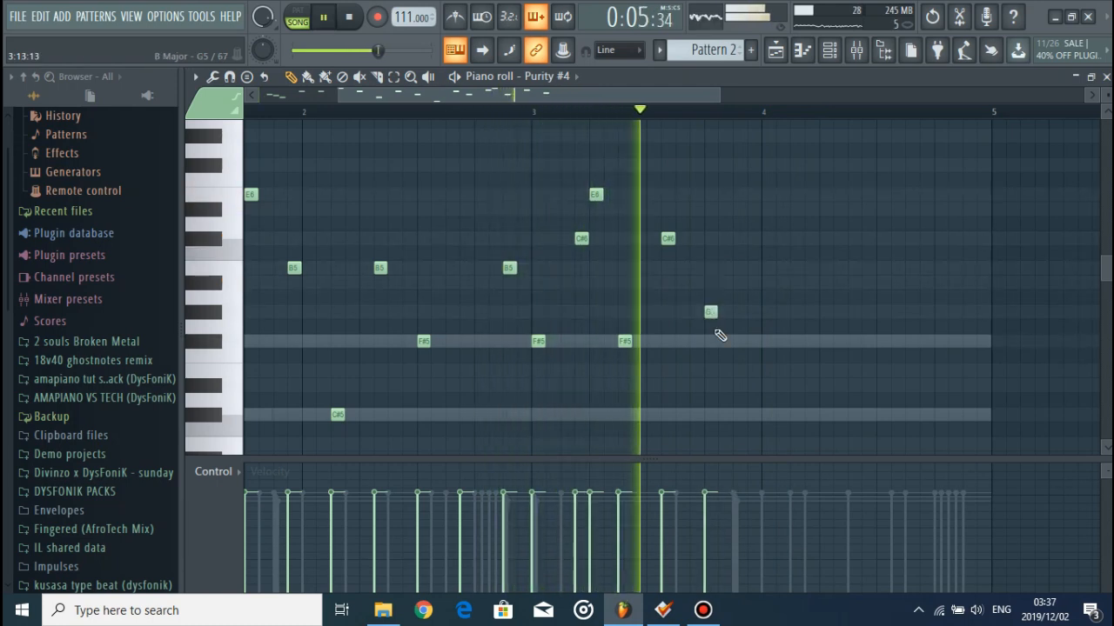
pyautogui.press('space')
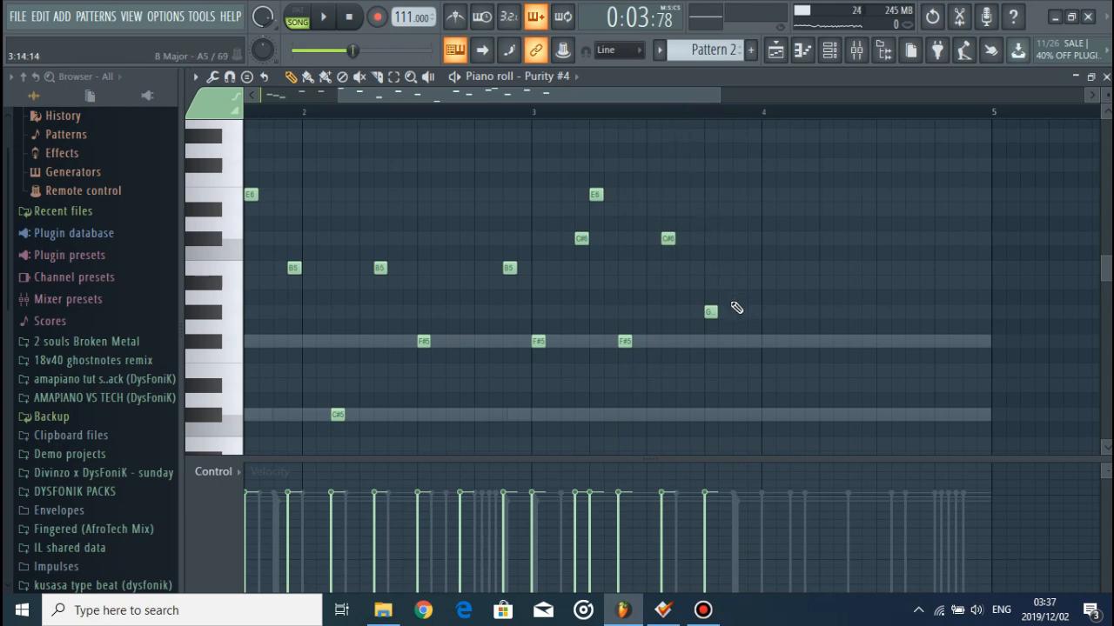
# Add an F#5 note at step 16 of bar 3 and a C#5 note at step 3 of bar 4
pyautogui.press('space')
pyautogui.click(755, 341)
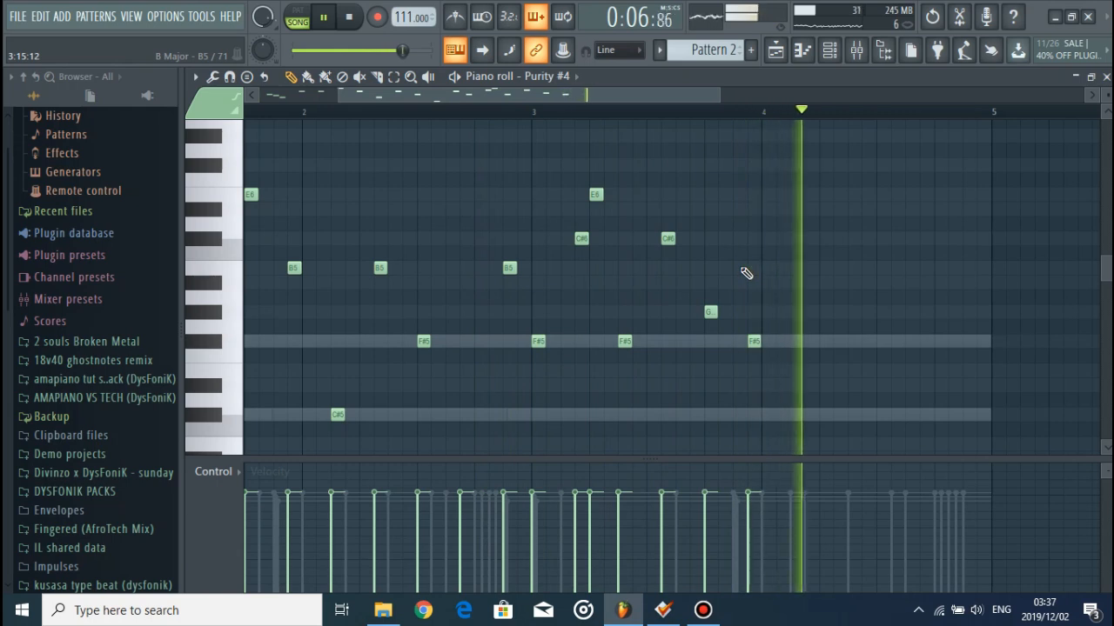
pyautogui.click(793, 342)
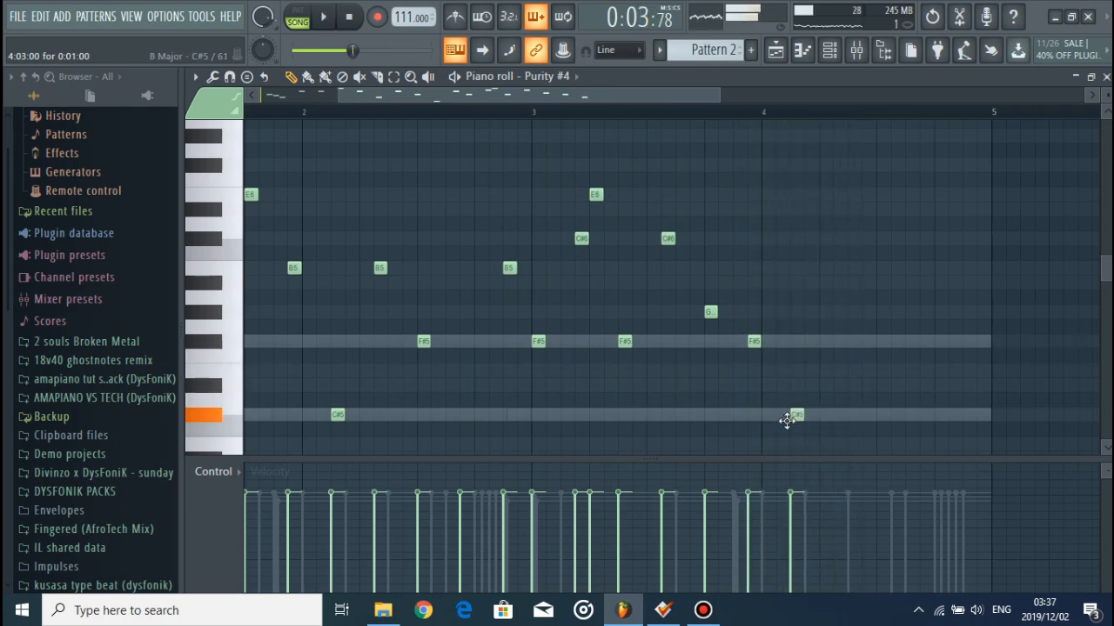
pyautogui.press('space')
# Add a note in bar 4 after the C#5, tune it to E5 and place it at step 6
pyautogui.scroll(-3, 805, 396)
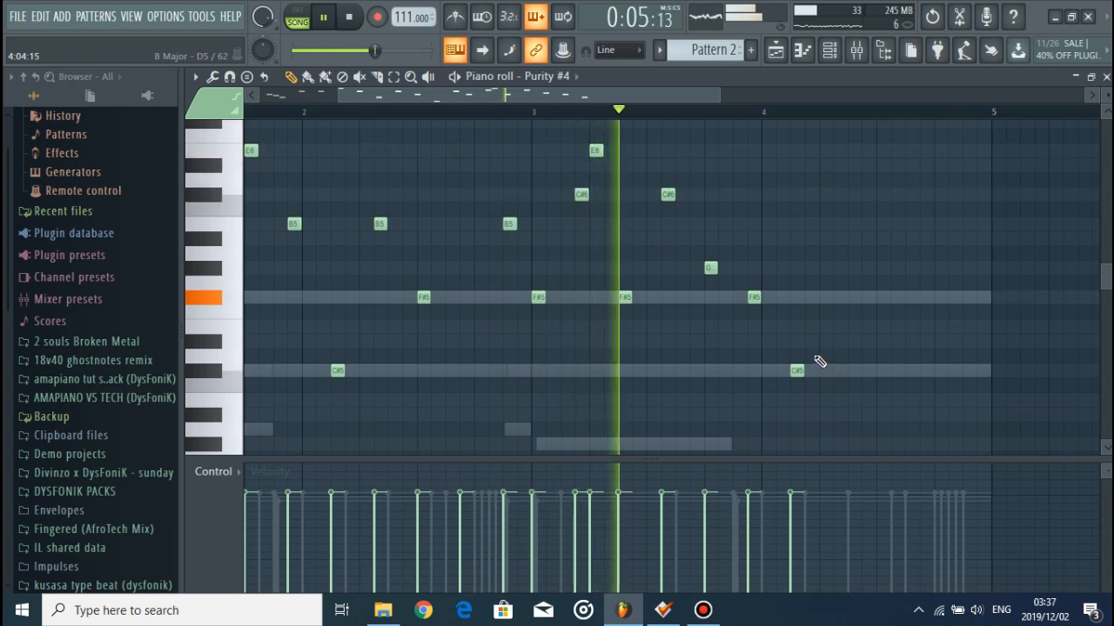
pyautogui.click(847, 343)
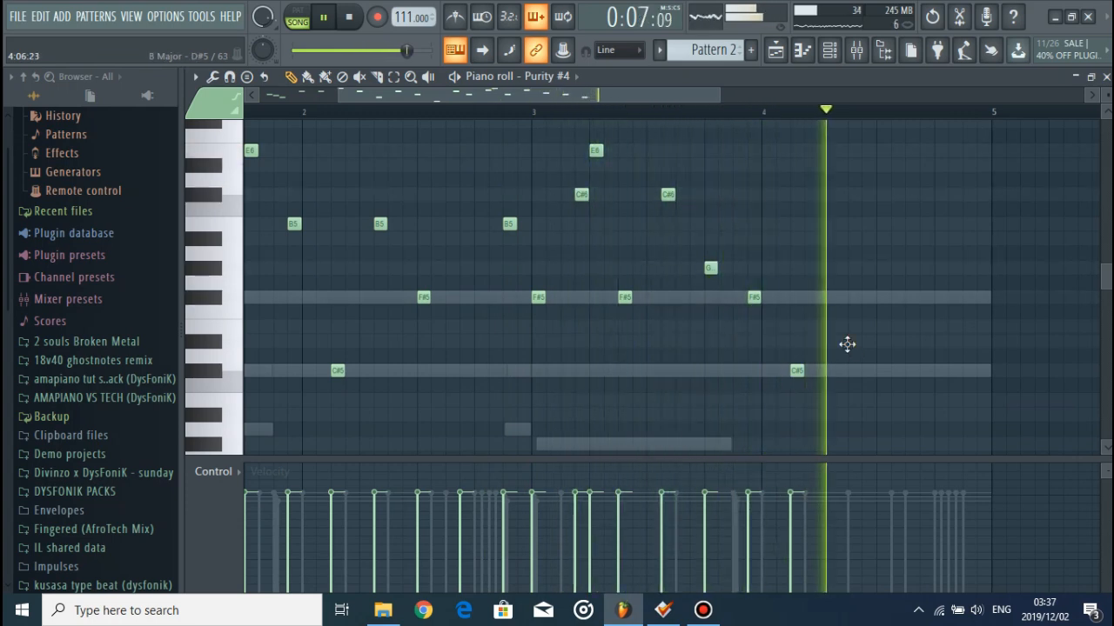
pyautogui.moveTo(852, 338); pyautogui.dragTo(853, 323)
pyautogui.scroll(2, 877, 118)
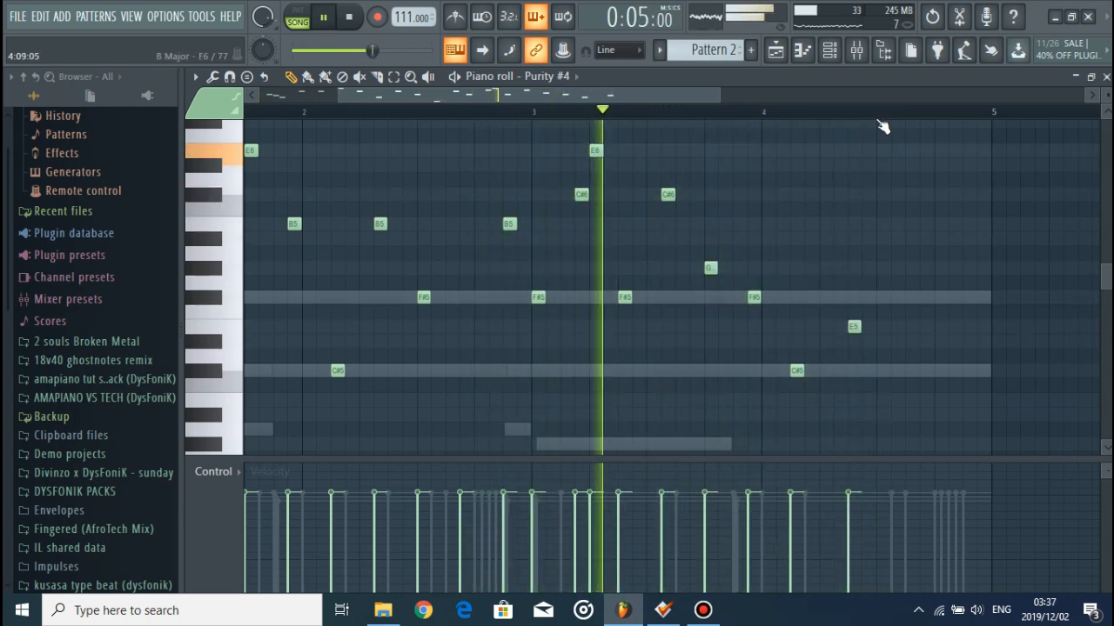
pyautogui.scroll(1, 881, 111)
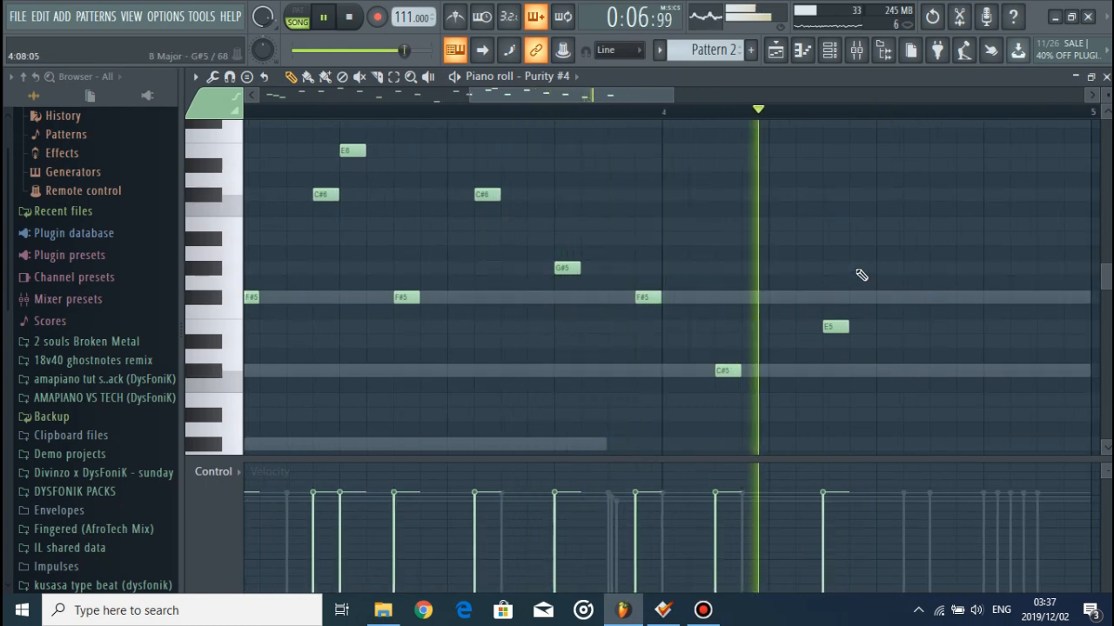
pyautogui.moveTo(664, 97); pyautogui.dragTo(702, 99)
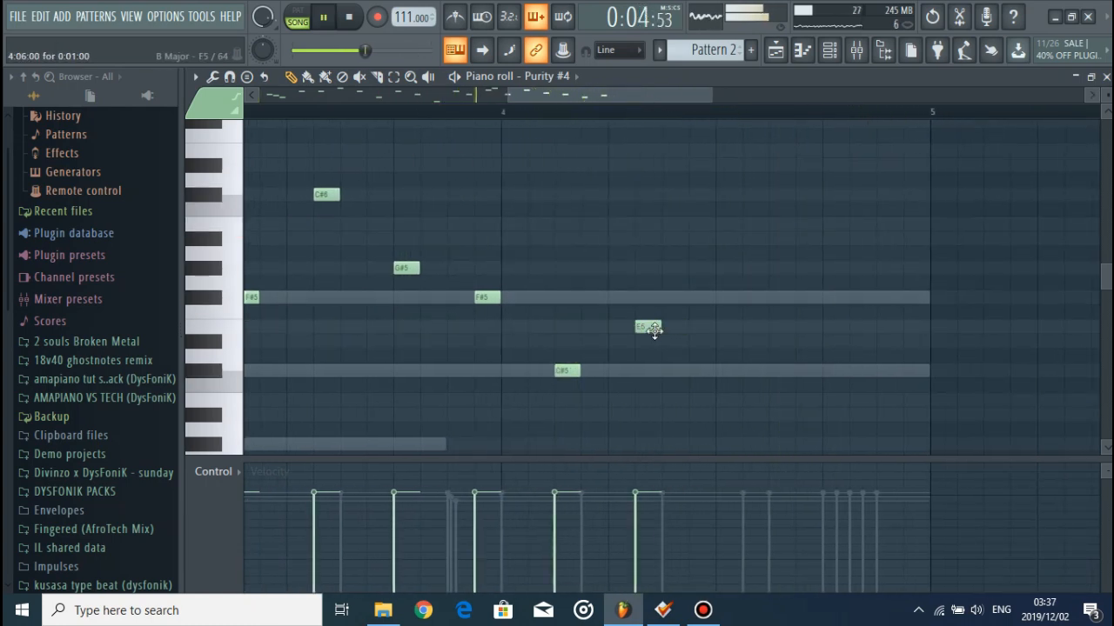
# Add G#5 notes at steps 9, 12 and 15 of bar 4 and replay the melody
pyautogui.click(799, 267)
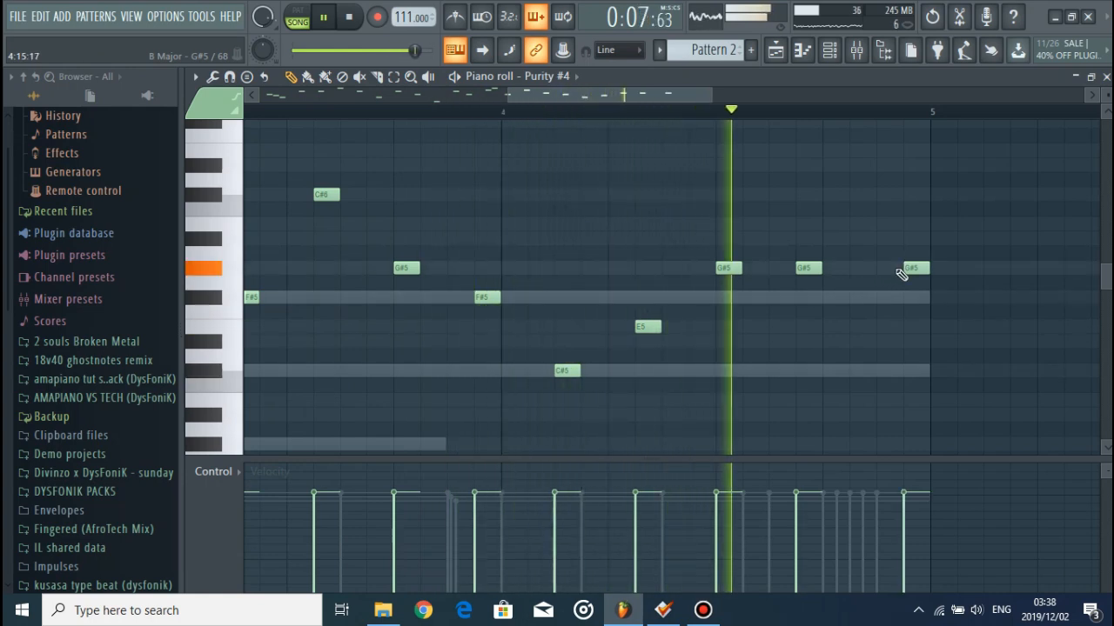
pyautogui.click(893, 268)
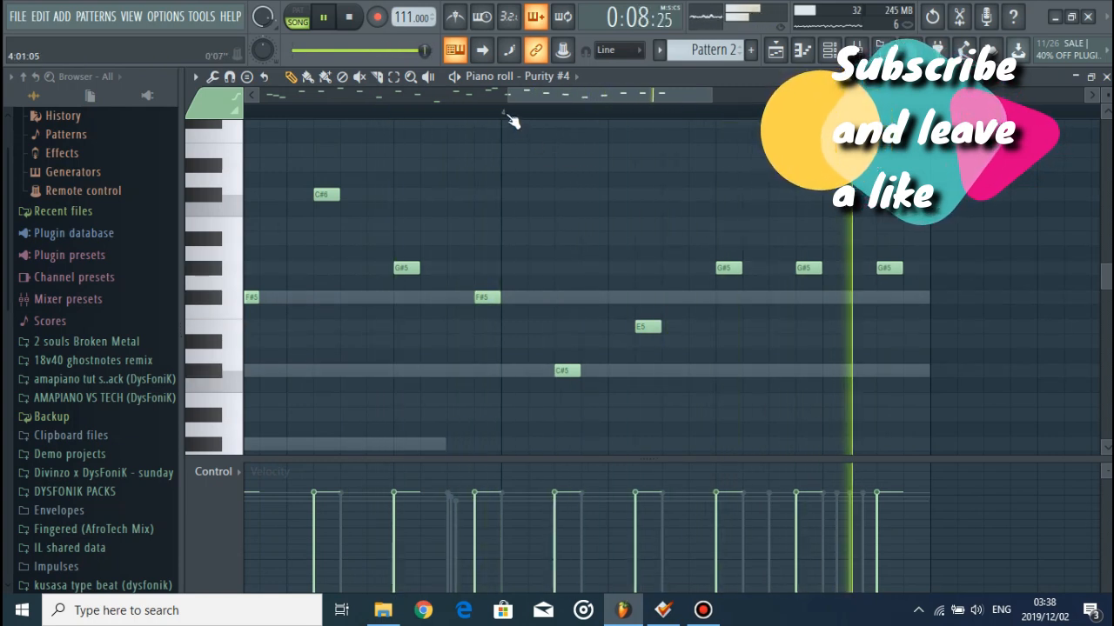
pyautogui.press('space')
pyautogui.press('space')
# Raise the bar 4 step 15 note to E6, trying D#6 and F#6 along the way
pyautogui.moveTo(896, 281); pyautogui.dragTo(893, 170)
pyautogui.press('space')
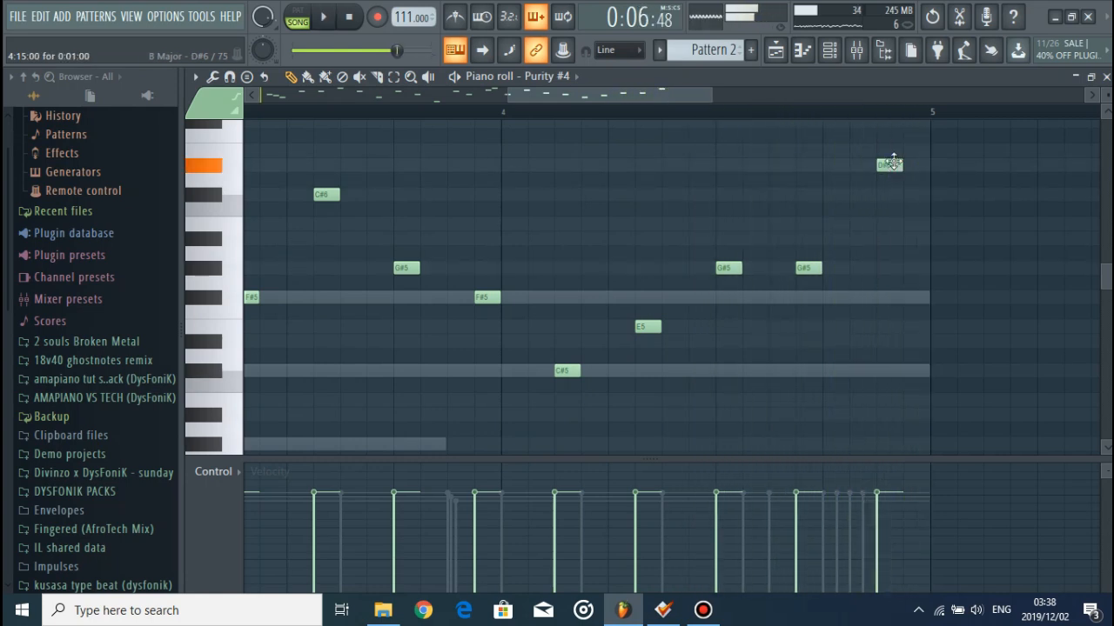
pyautogui.press('space')
pyautogui.scroll(1, 894, 141)
pyautogui.moveTo(891, 186); pyautogui.dragTo(891, 160)
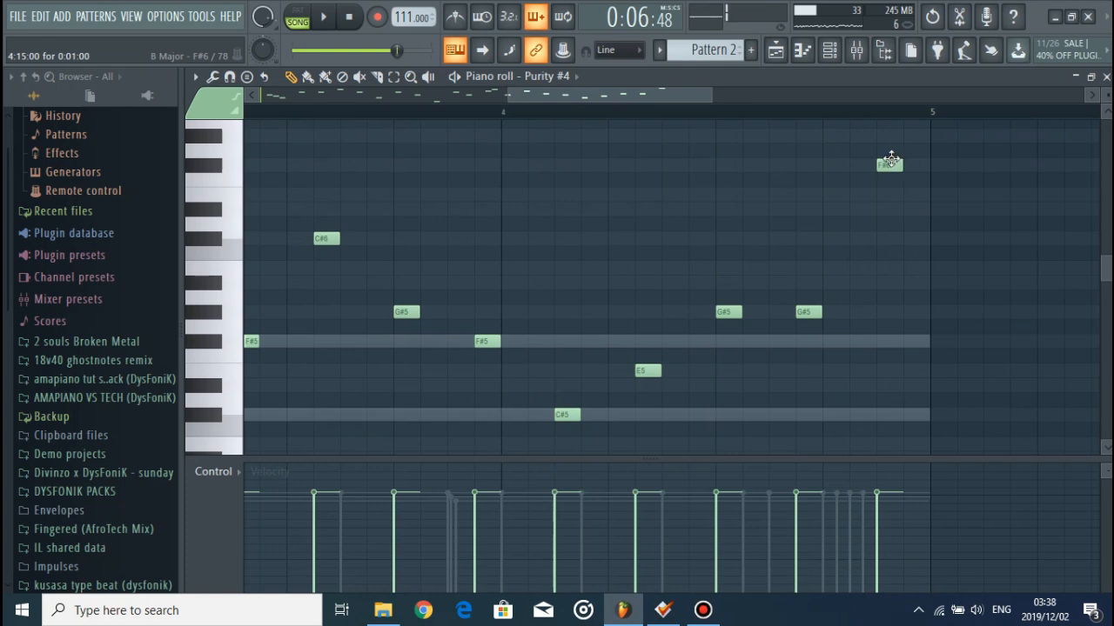
pyautogui.scroll(1, 899, 152)
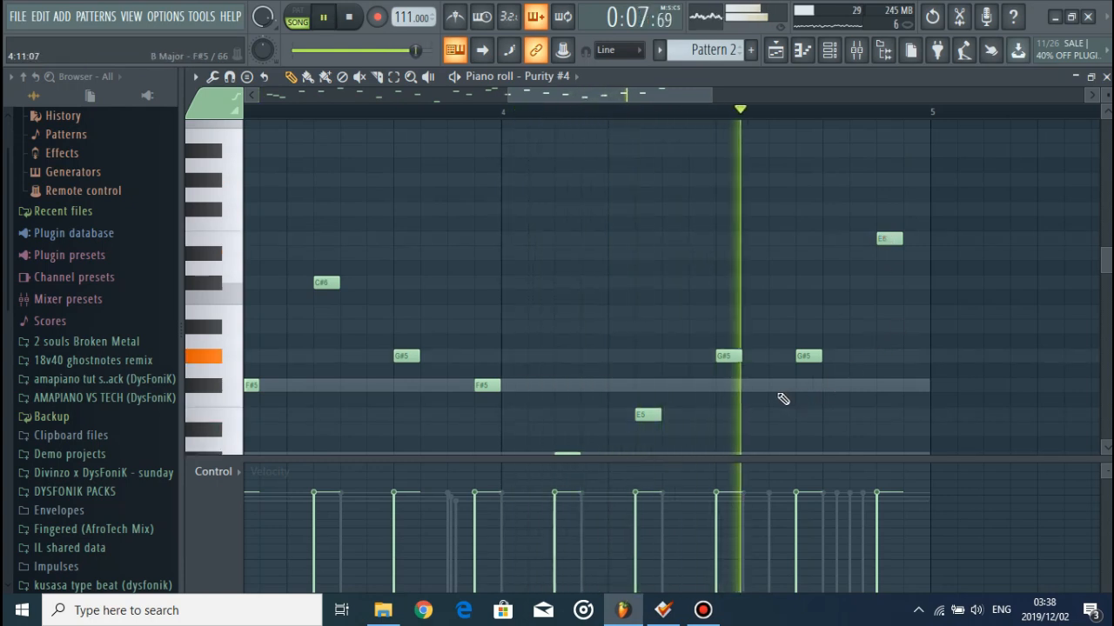
# Raise the two G#5 notes at steps 9 and 12 of bar 4 to B5, trying C6 and C#6 along the way
pyautogui.moveTo(845, 394); pyautogui.dragTo(719, 336)
pyautogui.press('space')
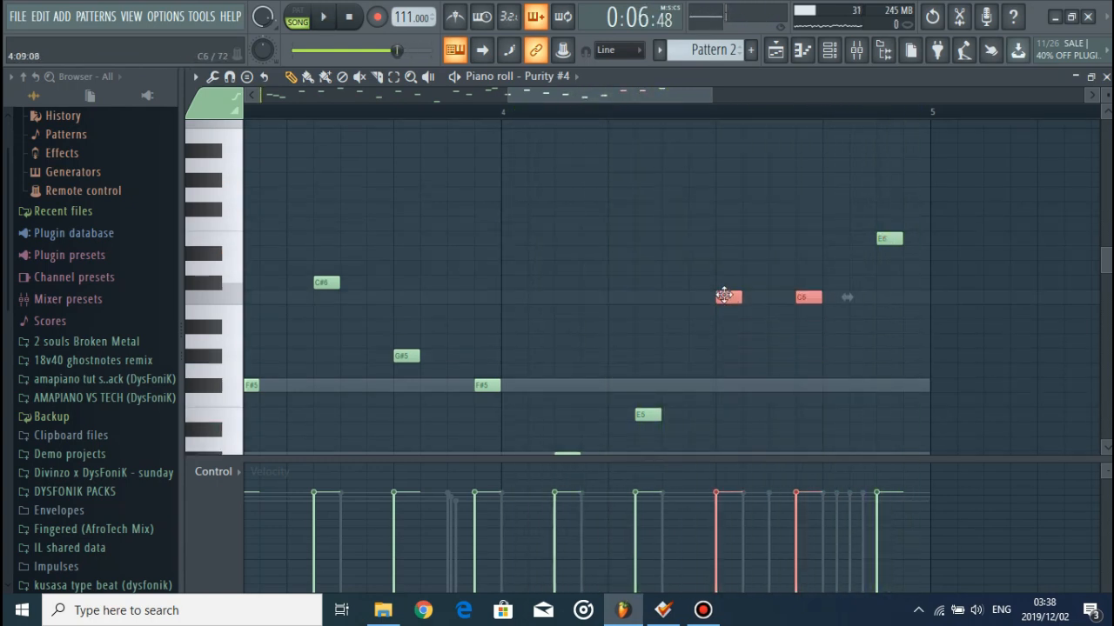
pyautogui.press('space')
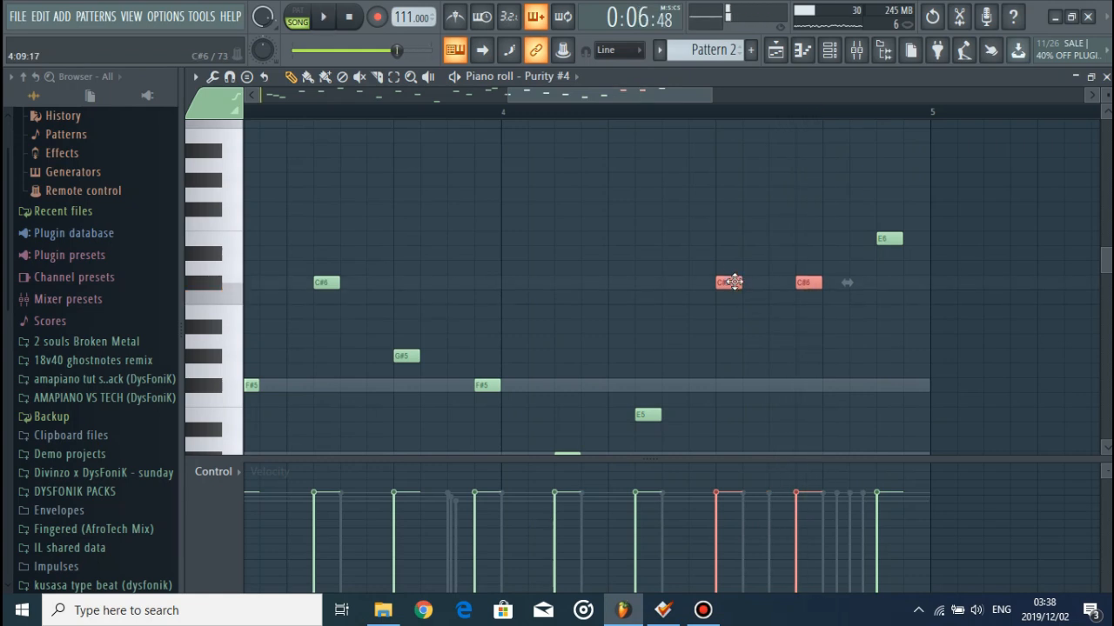
pyautogui.press('space')
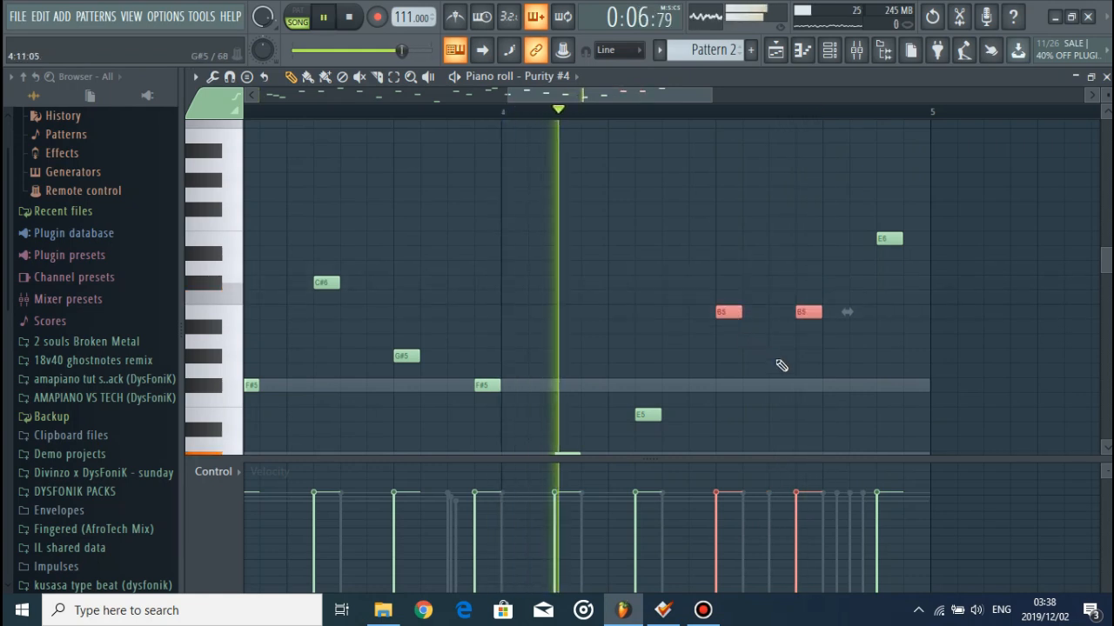
pyautogui.hotkey('ctrl', 'd')
pyautogui.press('space')
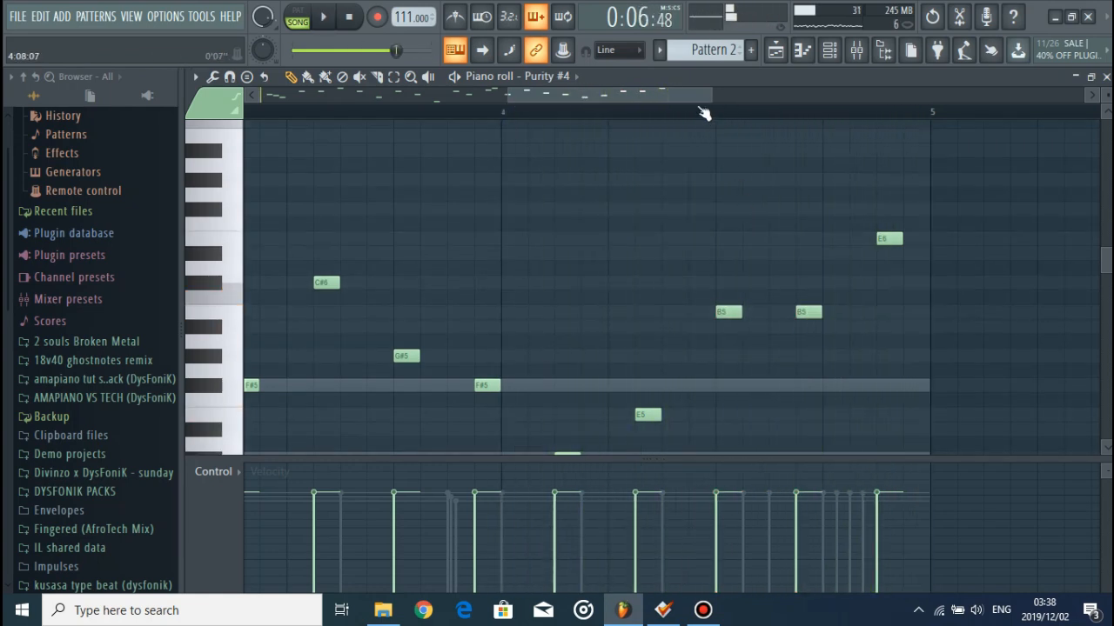
# Unmute the dysfonik amapiano 1 and Purity #3 channels and play the whole pattern with the finished Purity #4 melody
pyautogui.scroll(-5, 701, 115)
pyautogui.scroll(-3, 745, 179)
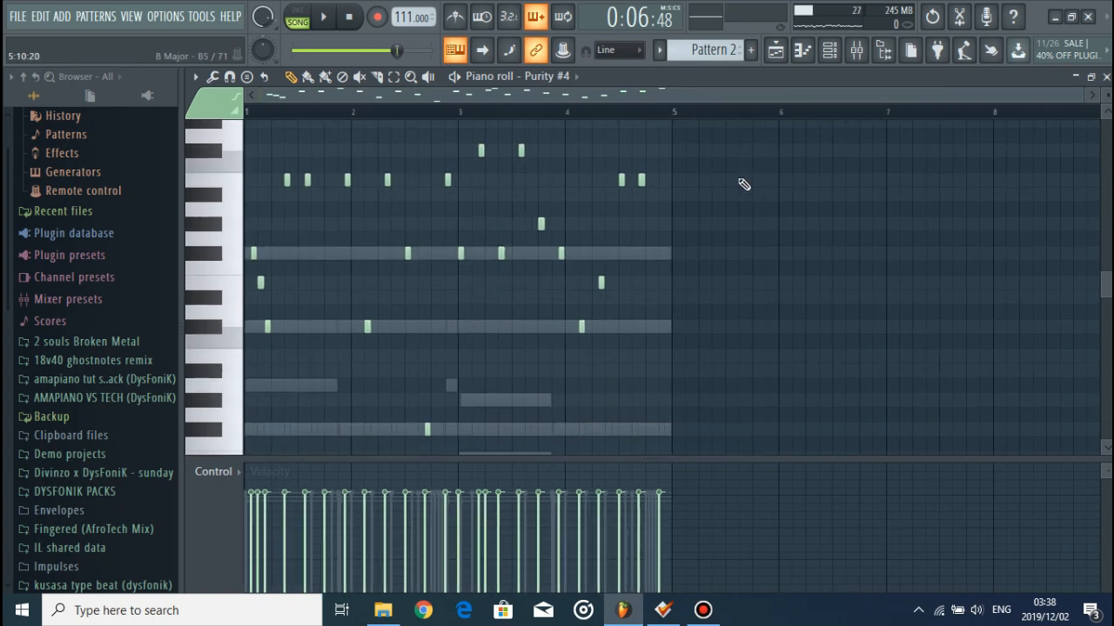
pyautogui.scroll(3, 770, 297)
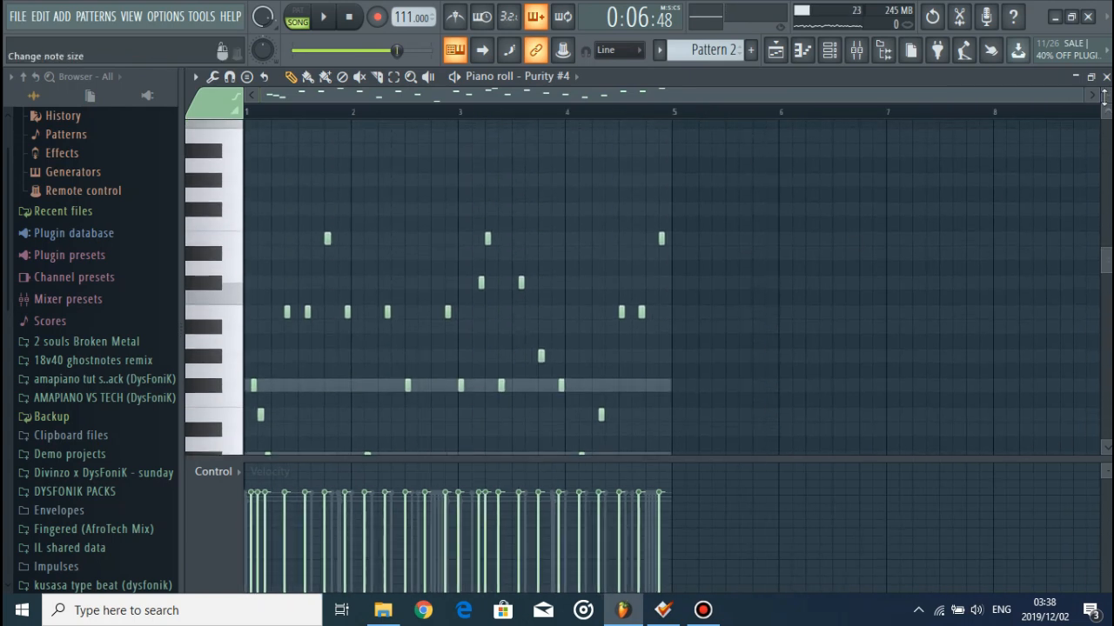
pyautogui.moveTo(1084, 97); pyautogui.dragTo(982, 224)
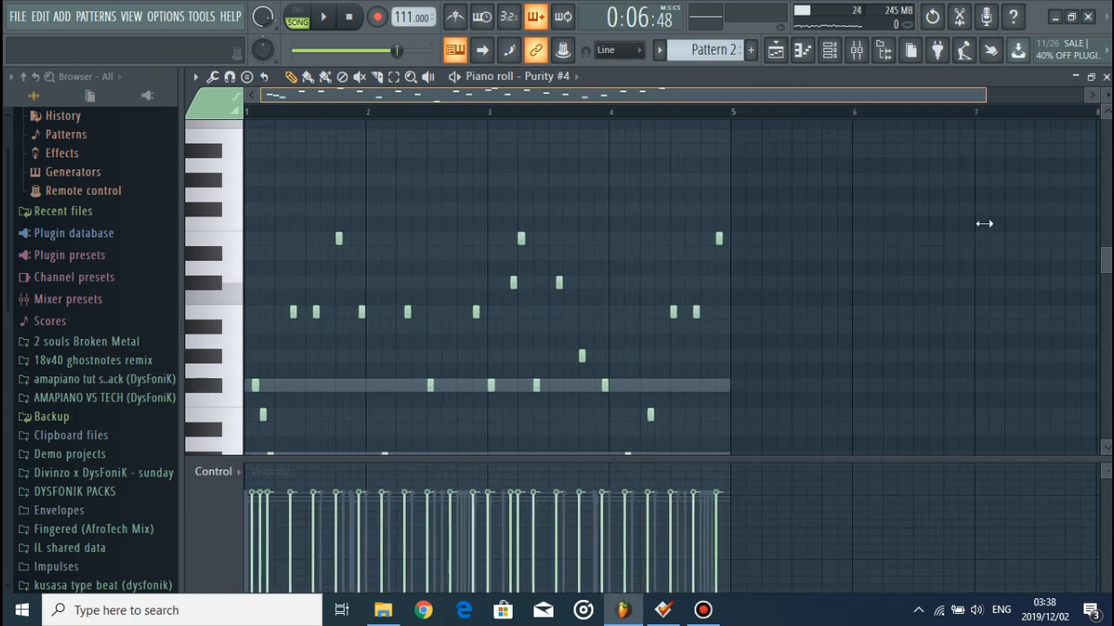
pyautogui.scroll(-4, 841, 332)
pyautogui.scroll(-5, 840, 332)
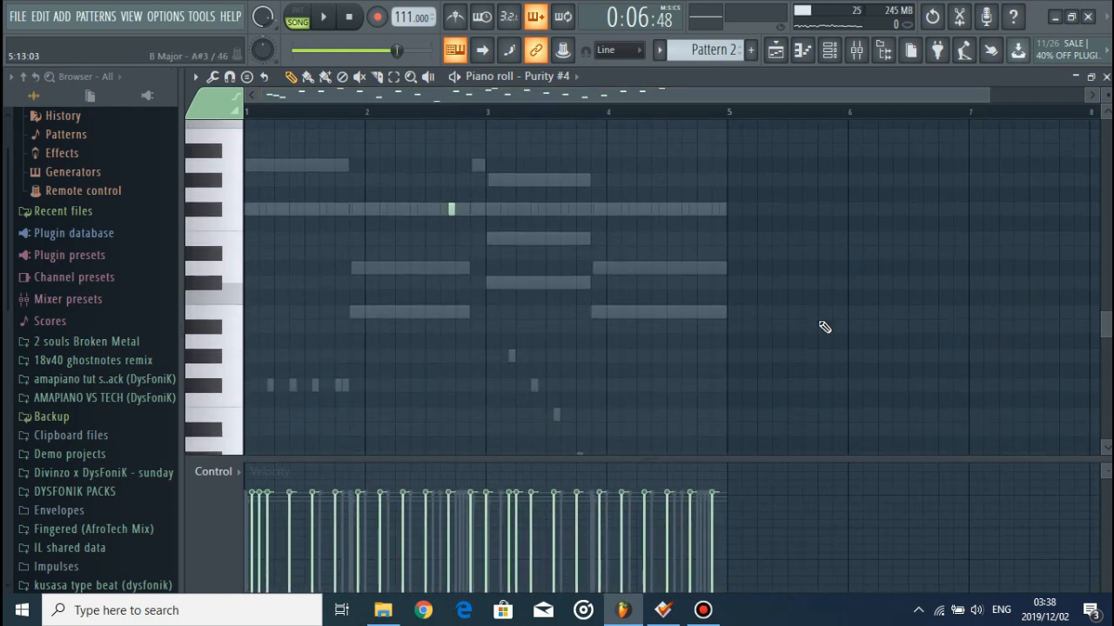
pyautogui.click(831, 54)
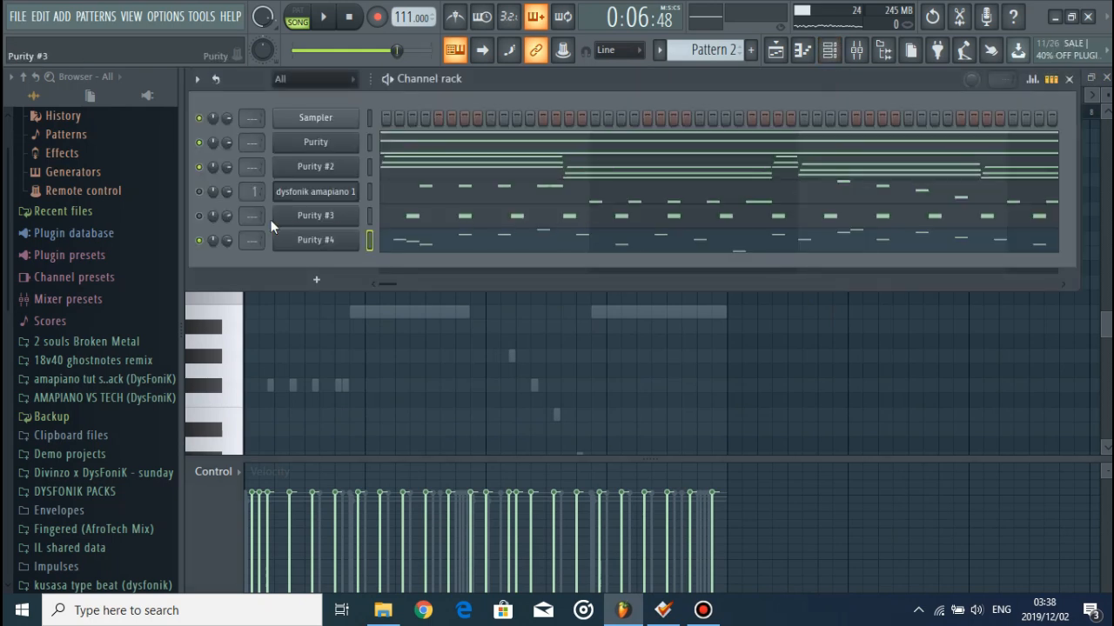
pyautogui.click(201, 191)
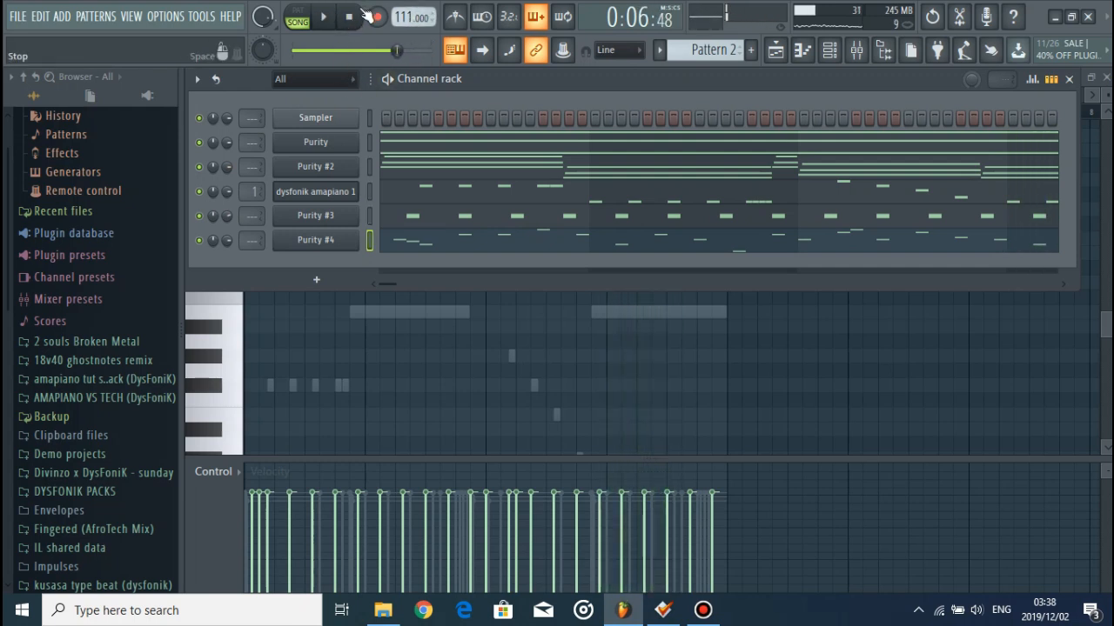
pyautogui.press('space')
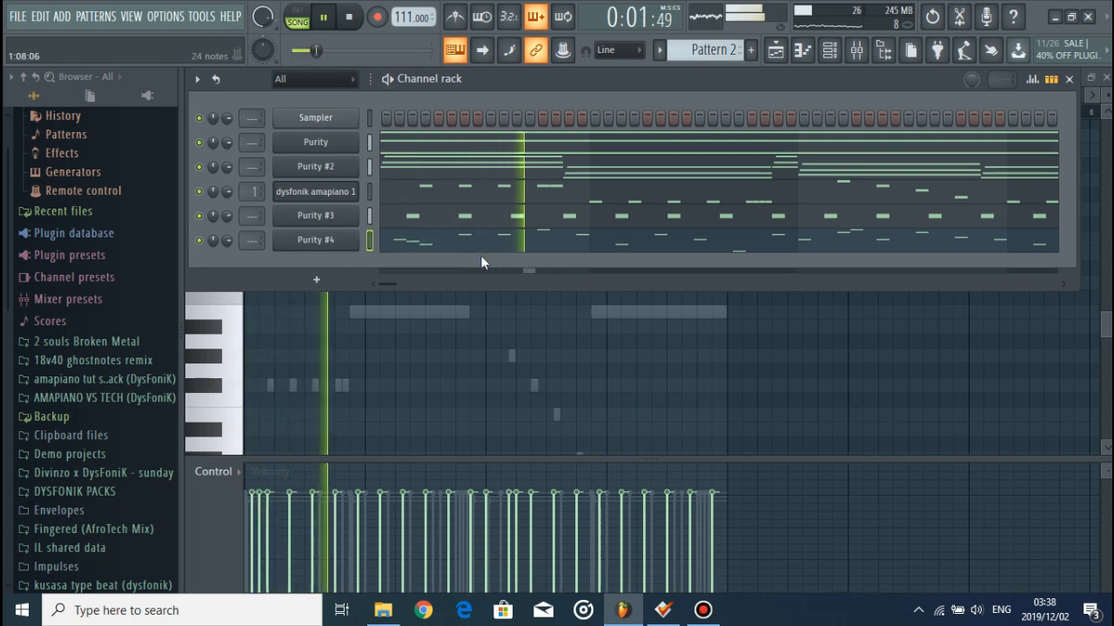
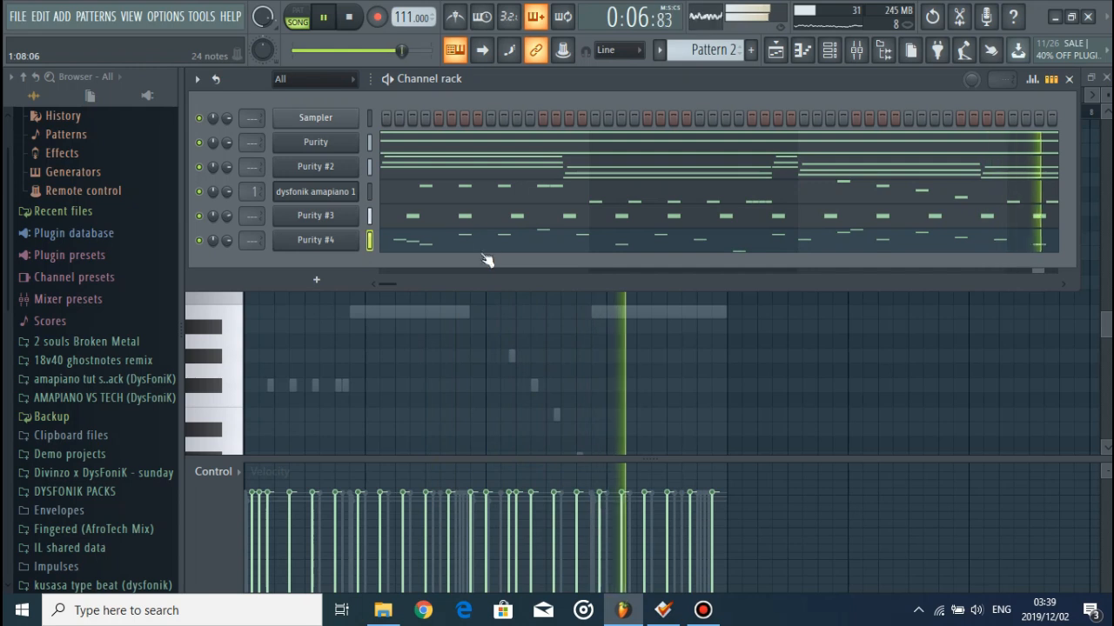
pyautogui.press('space')
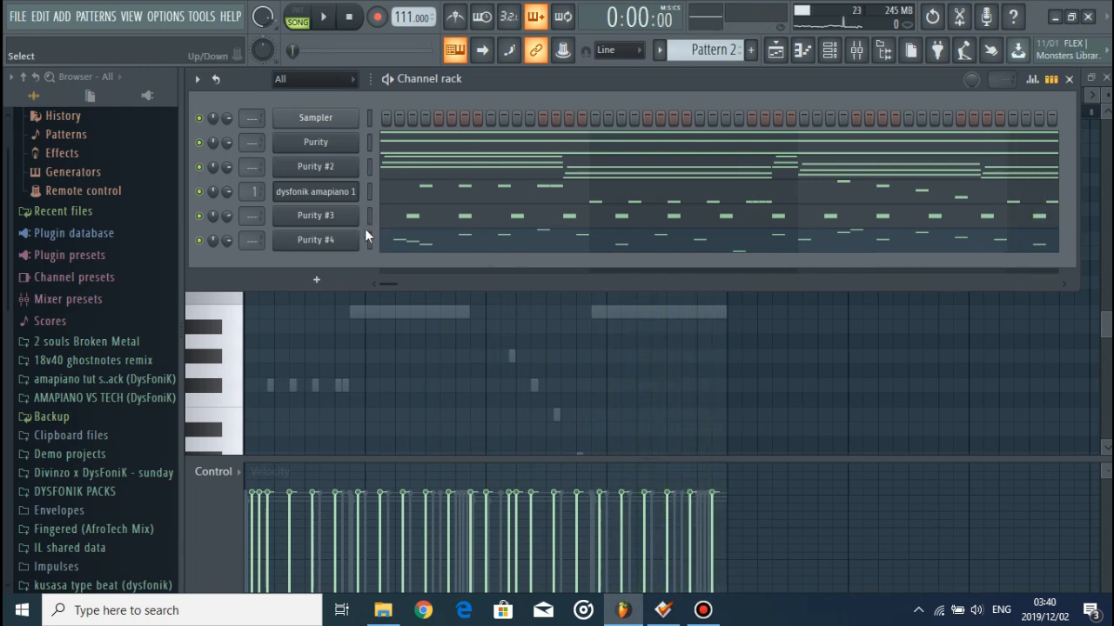
# Add a GMS synth channel and load its Leads & Synths preset bank
pyautogui.click(351, 279)
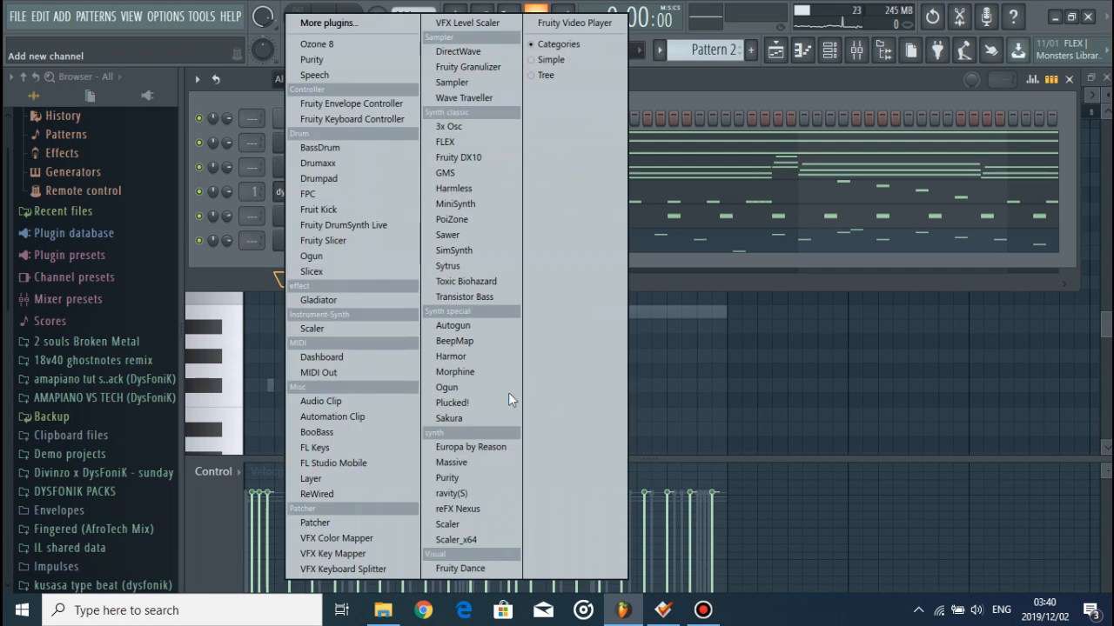
pyautogui.click(464, 173)
pyautogui.click(460, 349)
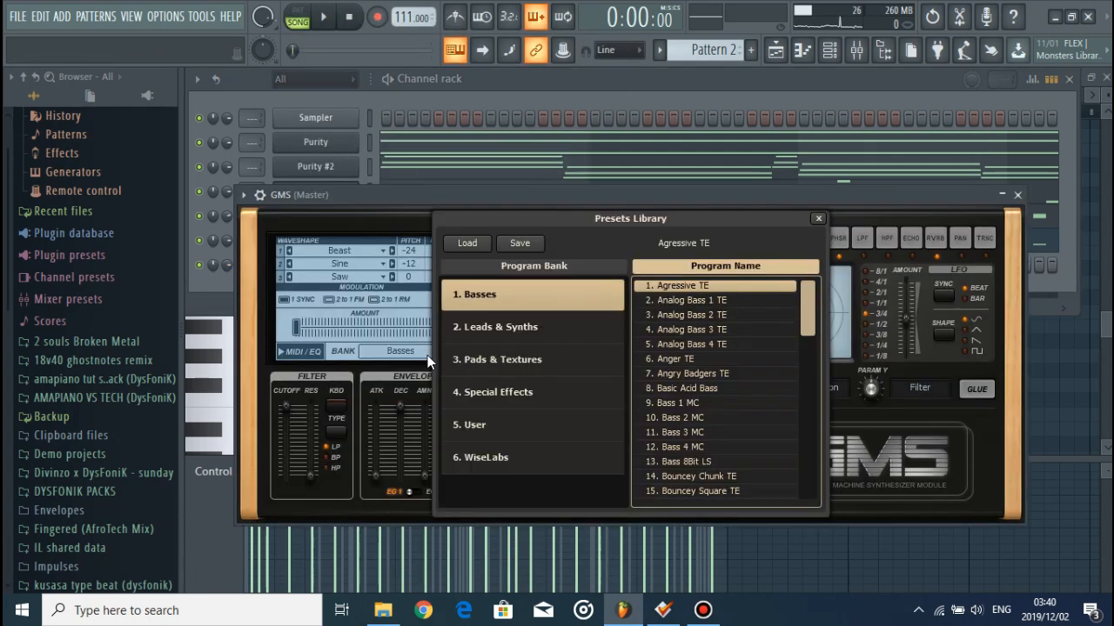
pyautogui.click(561, 331)
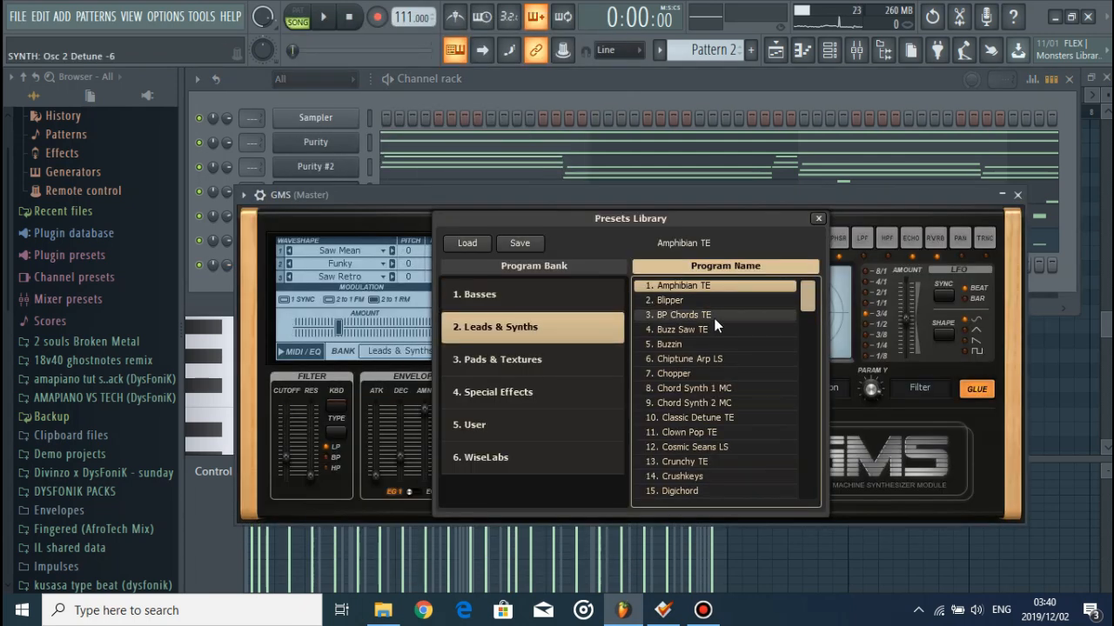
pyautogui.click(1017, 194)
# Try starting a GMS melody with a D5 note at step 2 of bar 1
pyautogui.rightClick(348, 263)
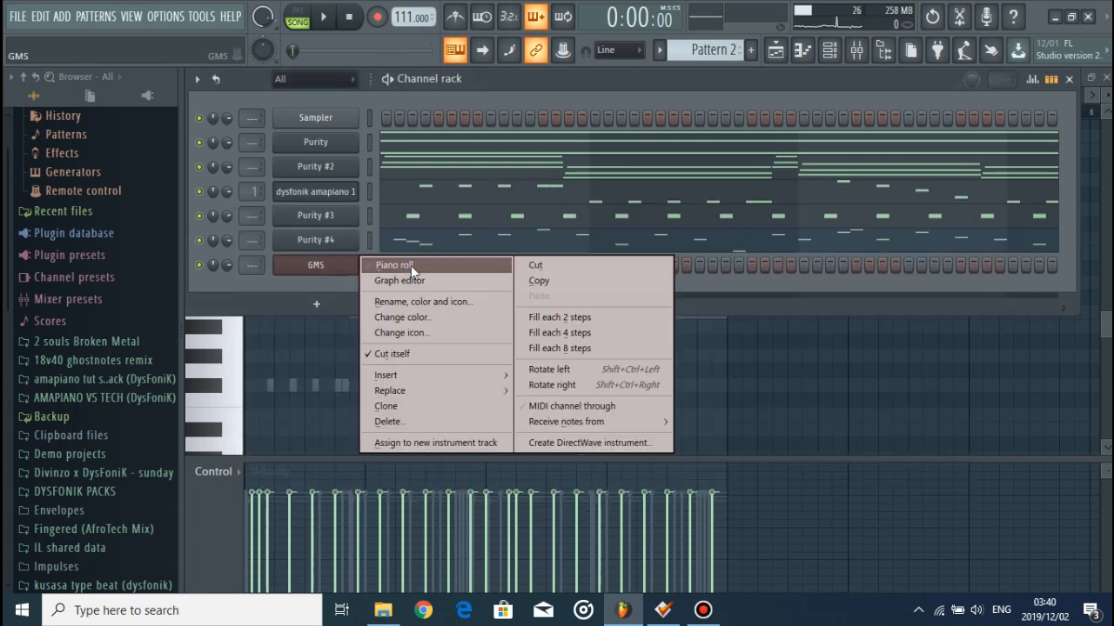
pyautogui.click(410, 265)
pyautogui.scroll(-5, 513, 239)
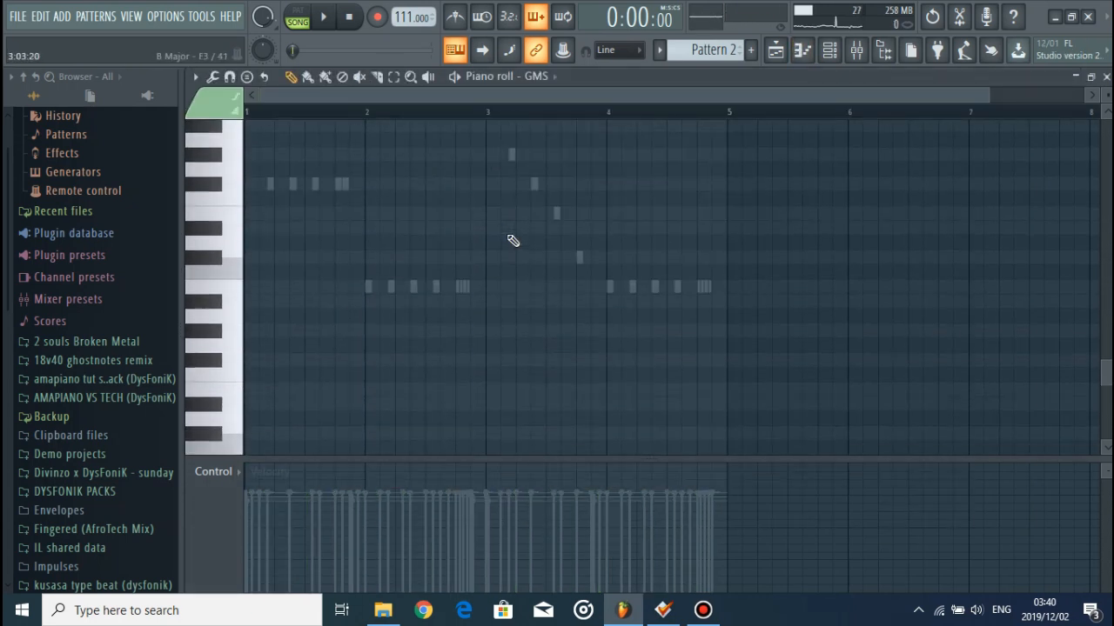
pyautogui.scroll(4, 514, 238)
pyautogui.moveTo(991, 92); pyautogui.dragTo(561, 92)
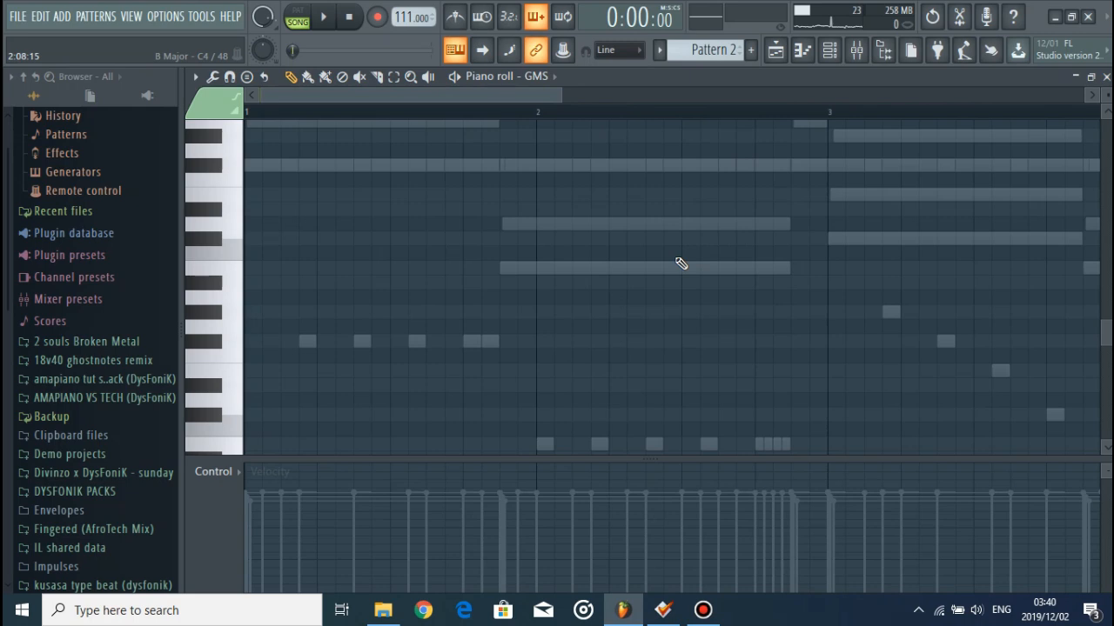
pyautogui.scroll(3, 326, 246)
pyautogui.click(263, 180)
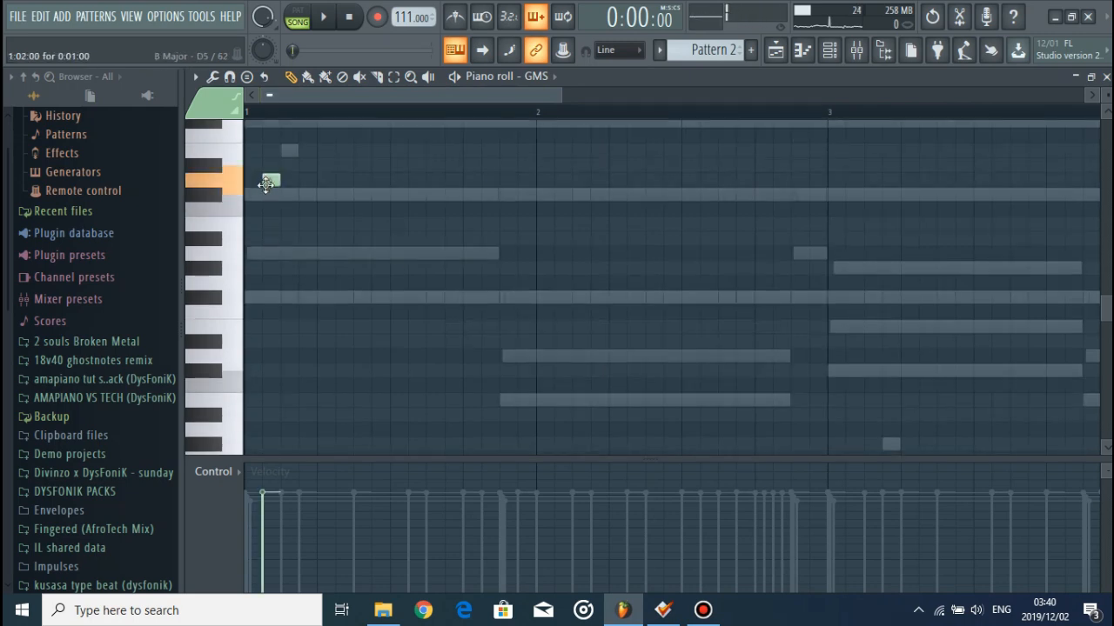
pyautogui.moveTo(284, 254); pyautogui.dragTo(287, 254)
pyautogui.press('space')
pyautogui.press('space')
# Copy the first three Purity #4 notes (F#5, E5, C#5) into the GMS piano roll at the start of bar 1
pyautogui.click(829, 50)
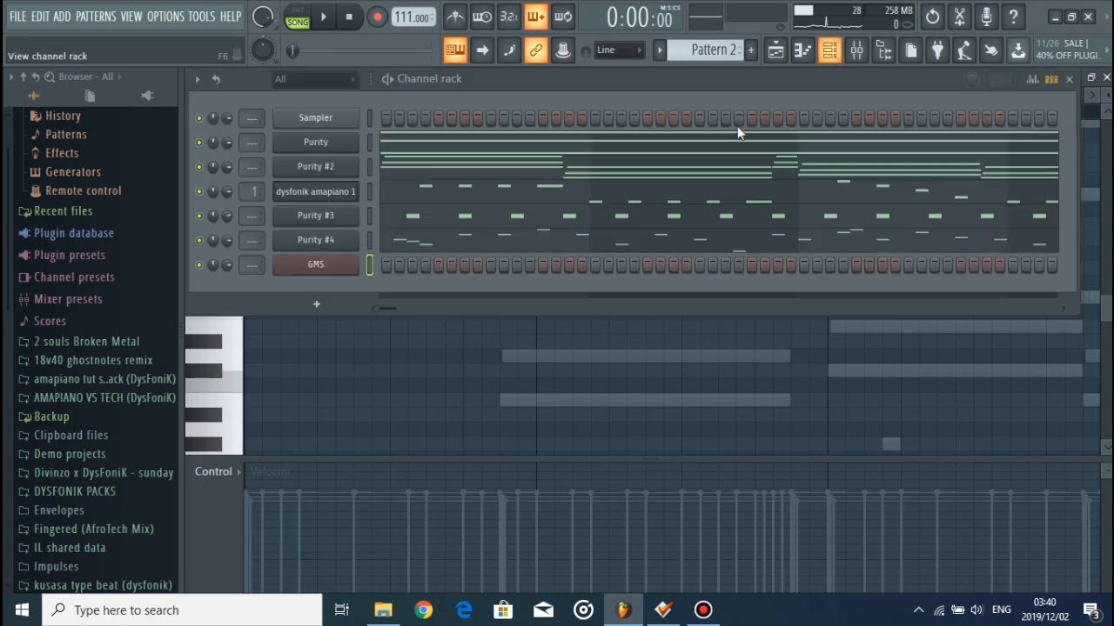
pyautogui.click(406, 247)
pyautogui.scroll(2, 392, 305)
pyautogui.moveTo(351, 330); pyautogui.dragTo(267, 208)
pyautogui.click(829, 50)
pyautogui.rightClick(358, 259)
pyautogui.click(385, 260)
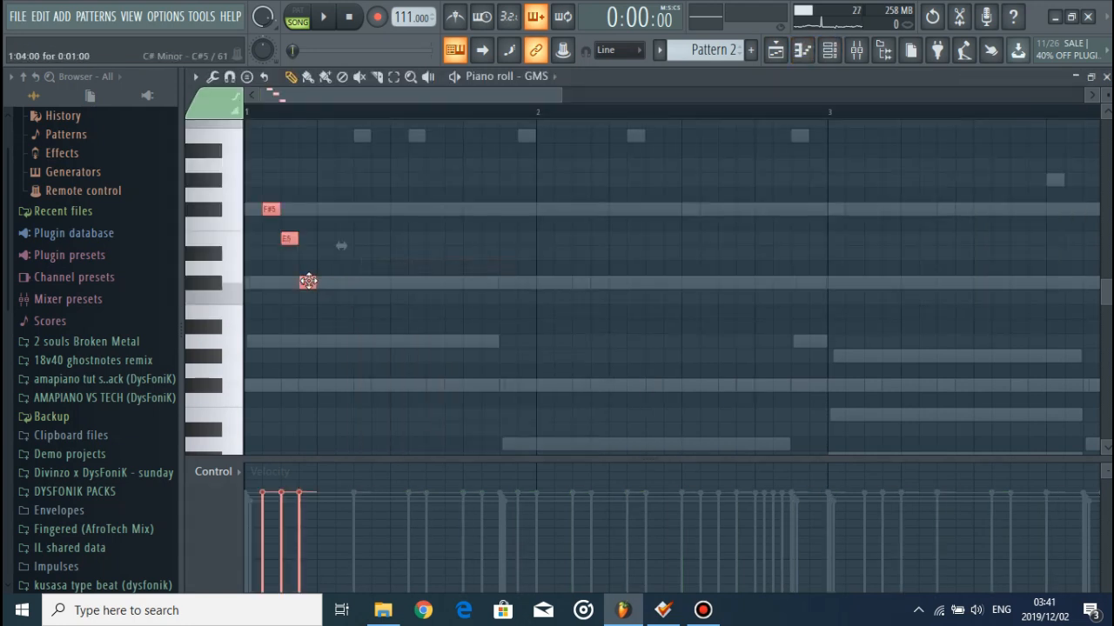
# Duplicate the first four steps of the GMS part until the three-note phrase fills all four bars, and play it
pyautogui.moveTo(319, 111); pyautogui.dragTo(65, 126)
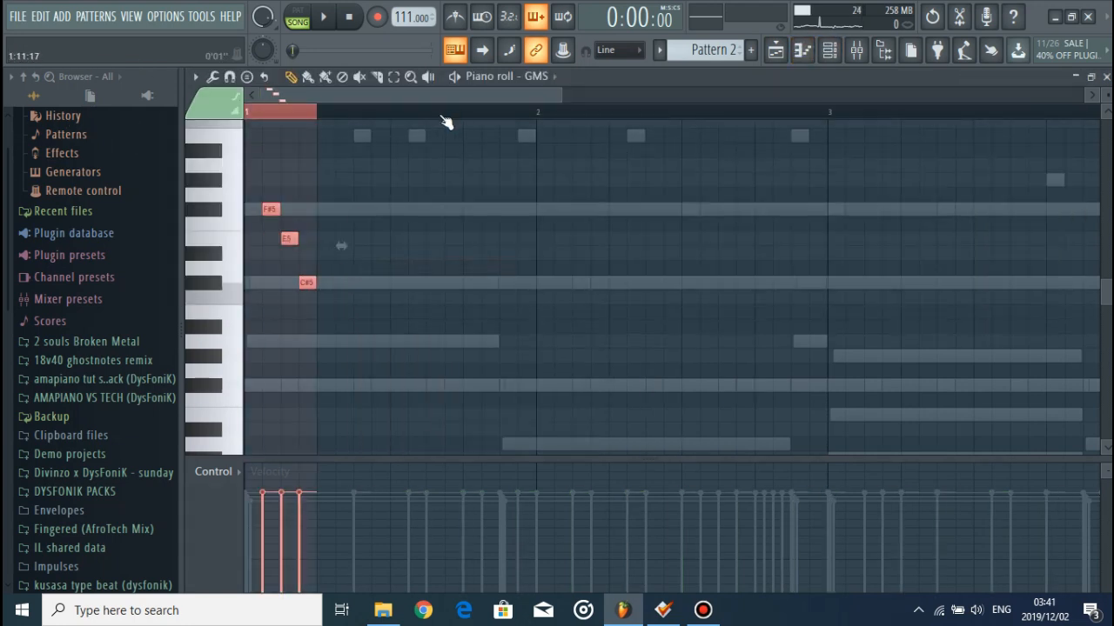
pyautogui.scroll(-4, 444, 122)
pyautogui.hotkey('ctrl', 'b')
pyautogui.hotkey('ctrl', 'b')
pyautogui.hotkey('ctrl', 'b')
pyautogui.hotkey('ctrl', 'b')
pyautogui.hotkey('ctrl', 'b')
pyautogui.hotkey('ctrl', 'b')
pyautogui.hotkey('ctrl', 'b')
pyautogui.hotkey('ctrl', 'b')
pyautogui.hotkey('ctrl', 'b')
pyautogui.hotkey('ctrl', 'b')
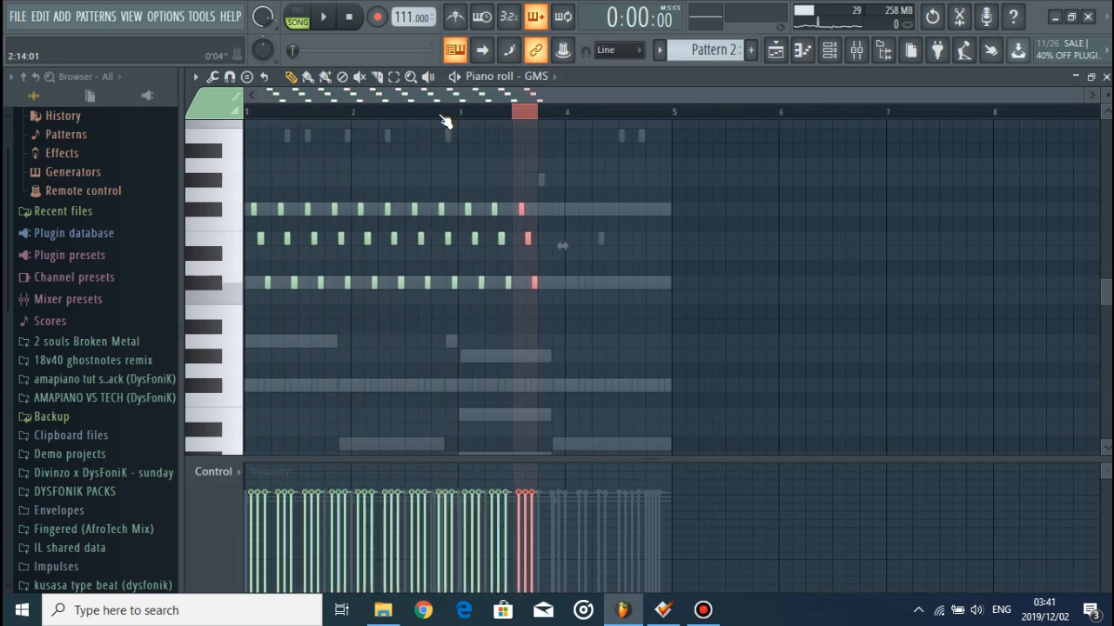
pyautogui.hotkey('ctrl', 'b')
pyautogui.hotkey('ctrl', 'b')
pyautogui.hotkey('ctrl', 'b')
pyautogui.hotkey('ctrl', 'b')
pyautogui.hotkey('ctrl', 'b')
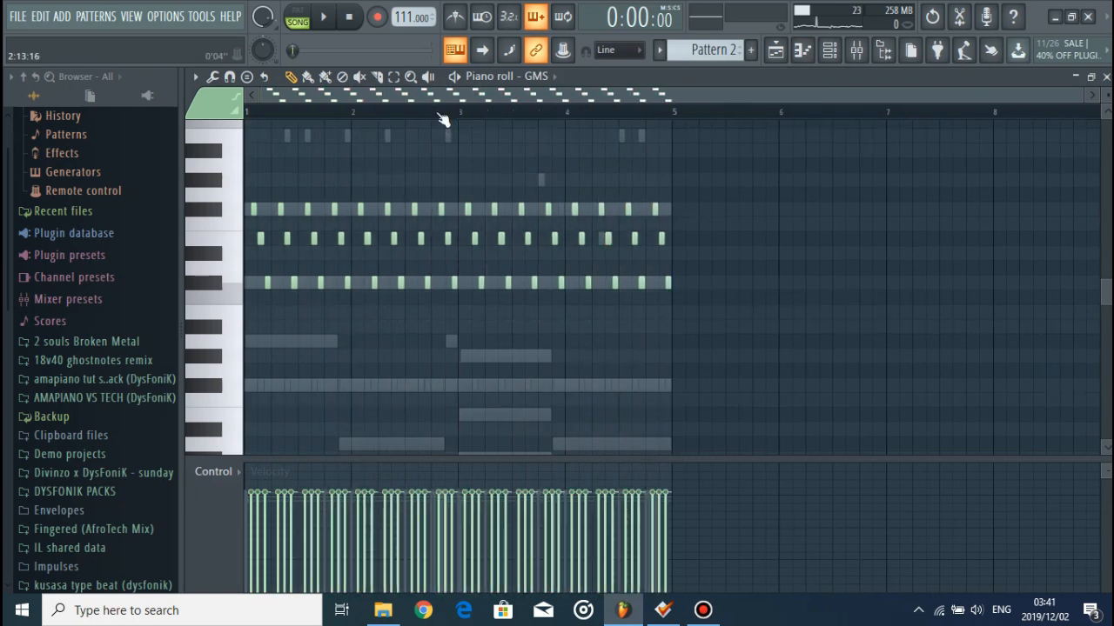
pyautogui.press('space')
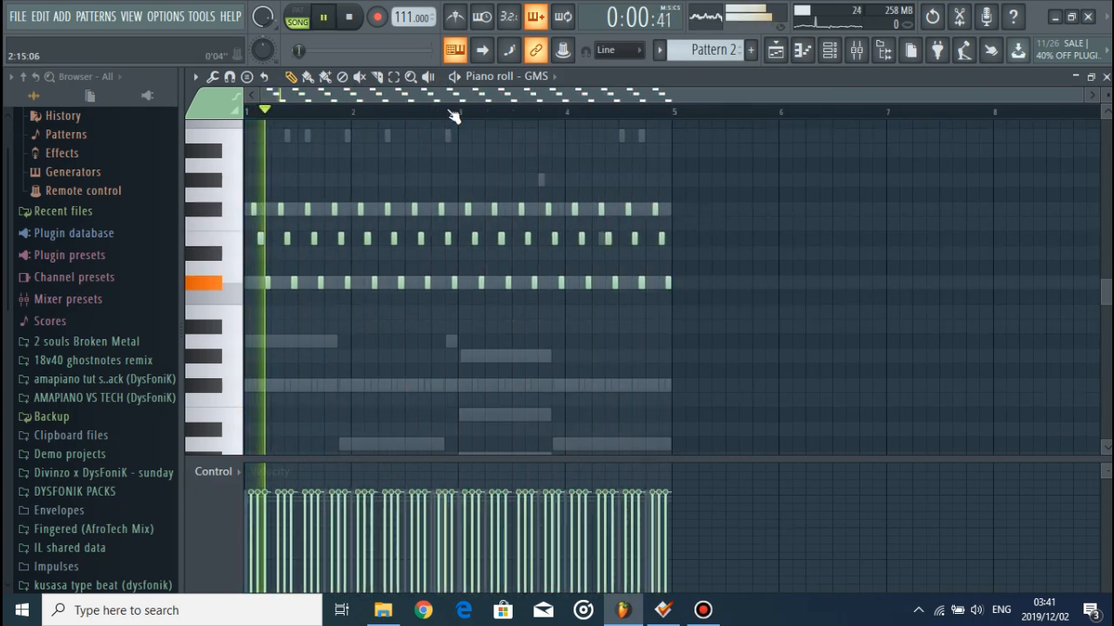
# Mute Purity #4, open the GMS preset library and try the Funky Rhodes preset
pyautogui.click(831, 52)
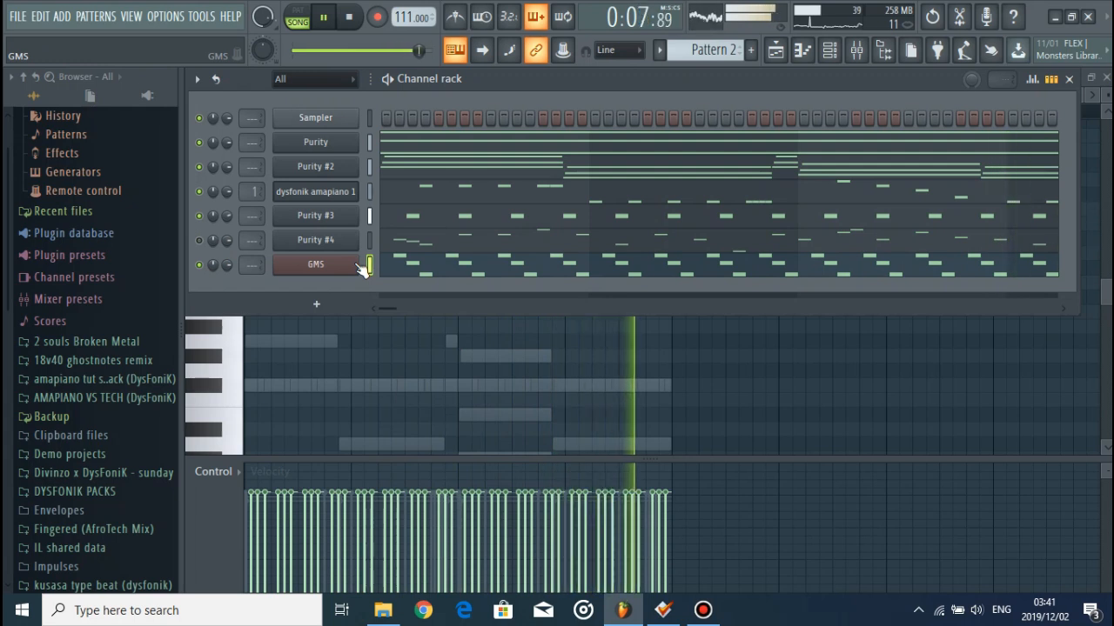
pyautogui.click(315, 264)
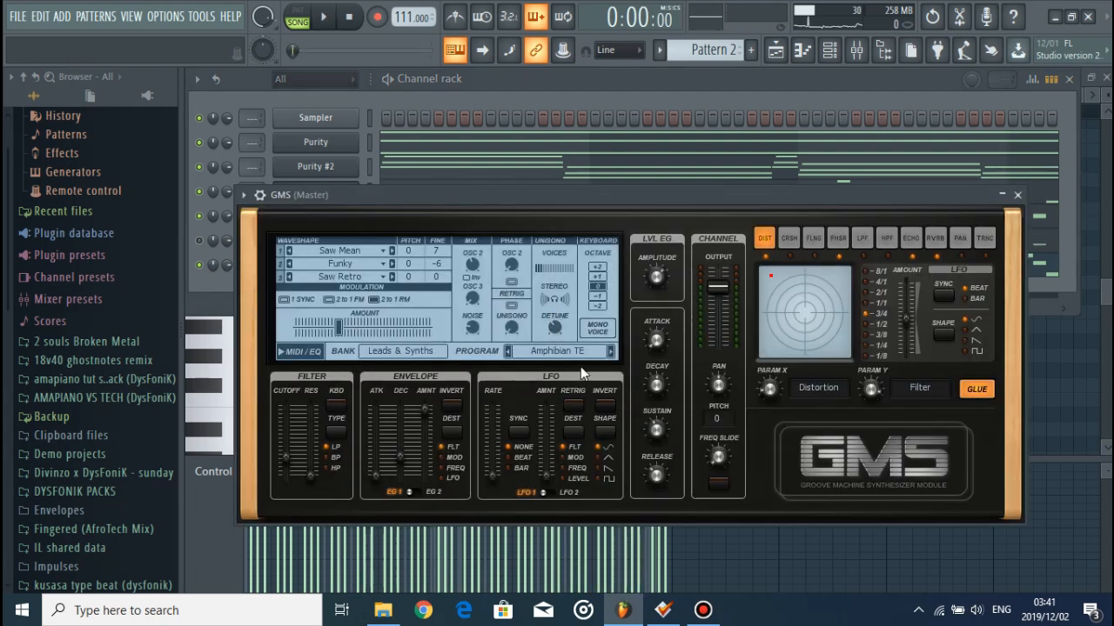
pyautogui.click(577, 351)
pyautogui.scroll(-2, 677, 420)
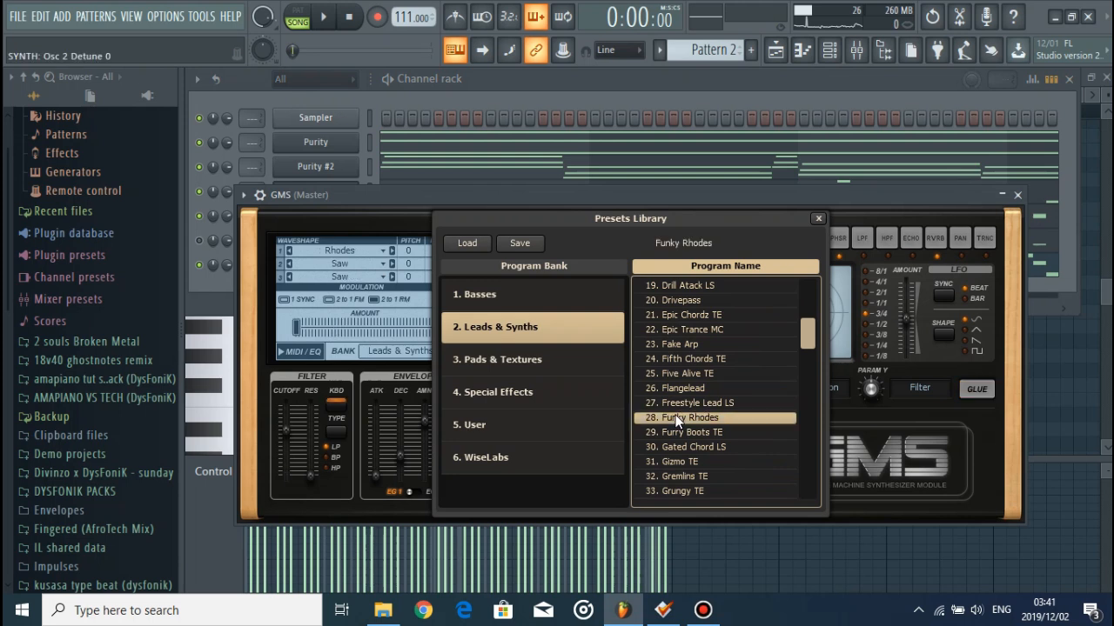
# Audition more Leads & Synths presets during playback, up to Chord Synth 2 MC
pyautogui.click(683, 344)
pyautogui.click(668, 300)
pyautogui.press('space')
pyautogui.scroll(3, 668, 297)
pyautogui.scroll(1, 672, 322)
pyautogui.click(673, 317)
pyautogui.scroll(2, 672, 316)
pyautogui.click(681, 328)
pyautogui.click(683, 313)
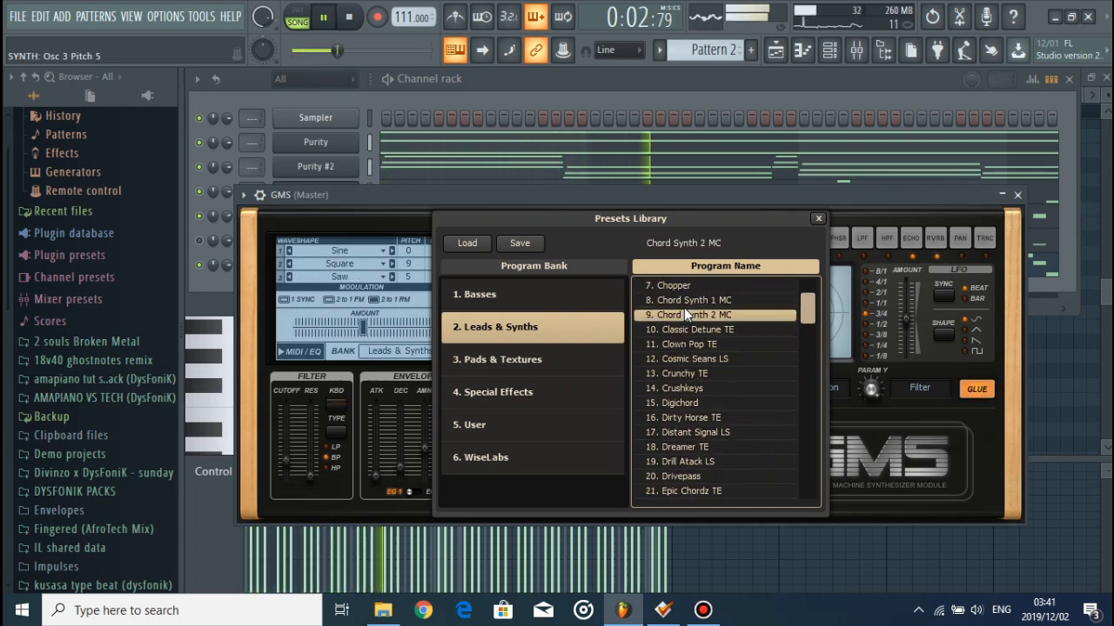
# Compare the BP Chords TE and Buzzin presets, settle on BP Chords TE for GMS and close the preset library
pyautogui.scroll(1, 684, 308)
pyautogui.click(683, 305)
pyautogui.scroll(1, 684, 307)
pyautogui.click(684, 300)
pyautogui.click(686, 287)
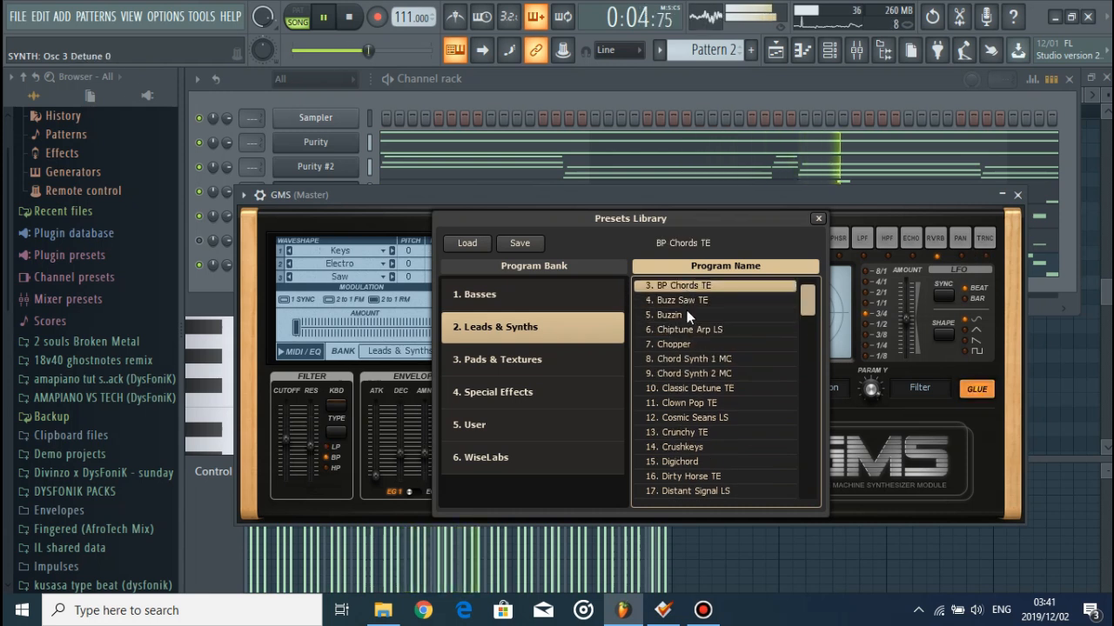
pyautogui.click(687, 316)
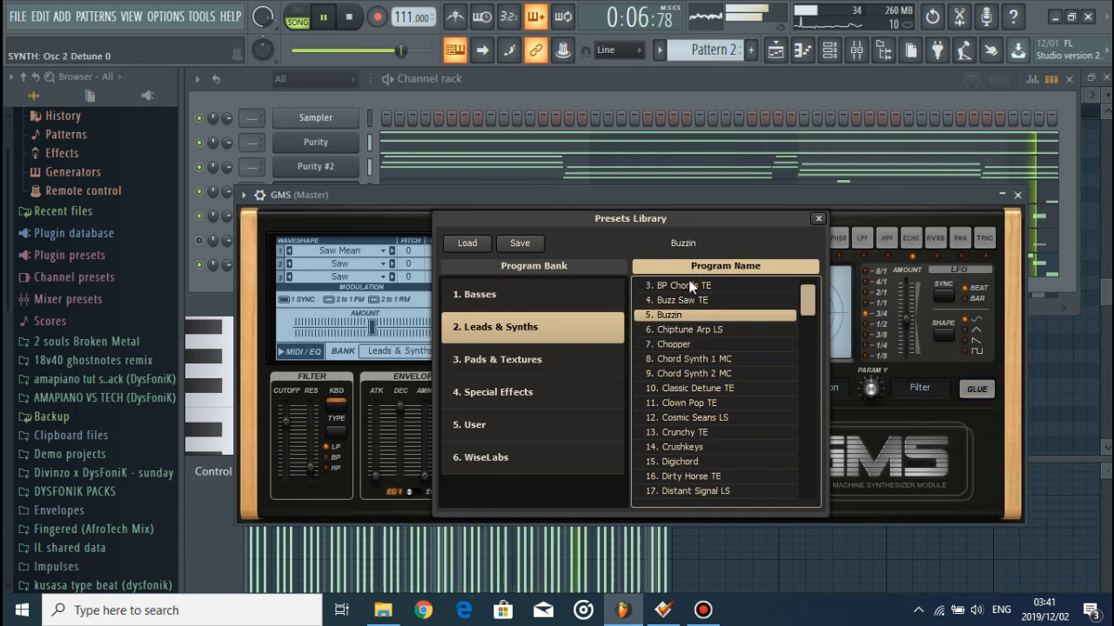
pyautogui.click(696, 286)
pyautogui.click(818, 218)
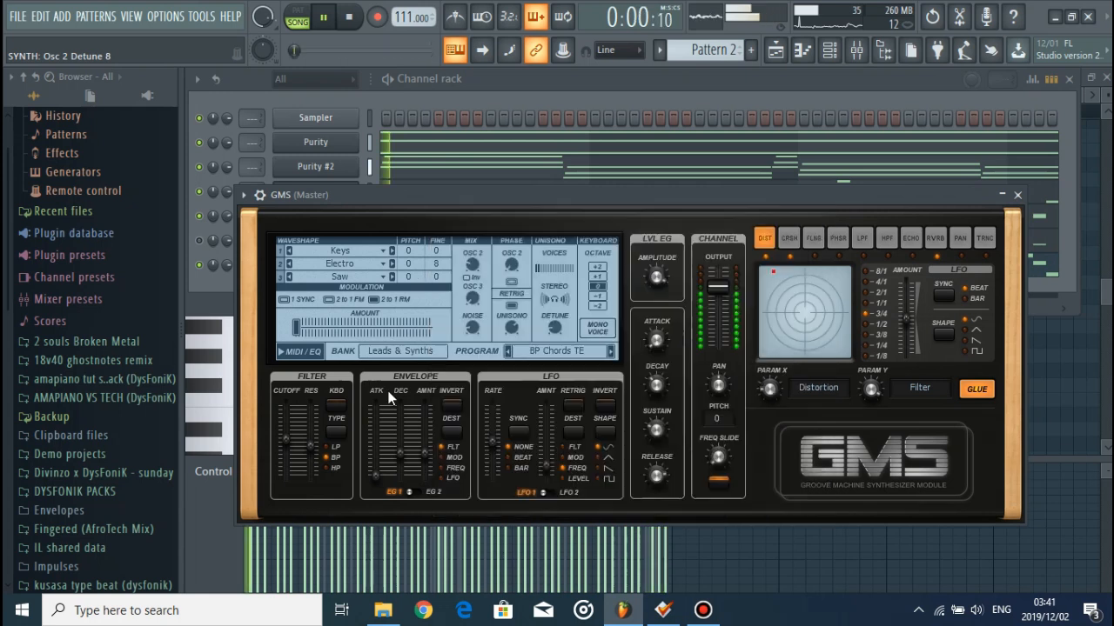
# Test the GMS filter cutoff and return to the channel rack with Purity #4 unmuted
pyautogui.click(289, 442)
pyautogui.click(288, 441)
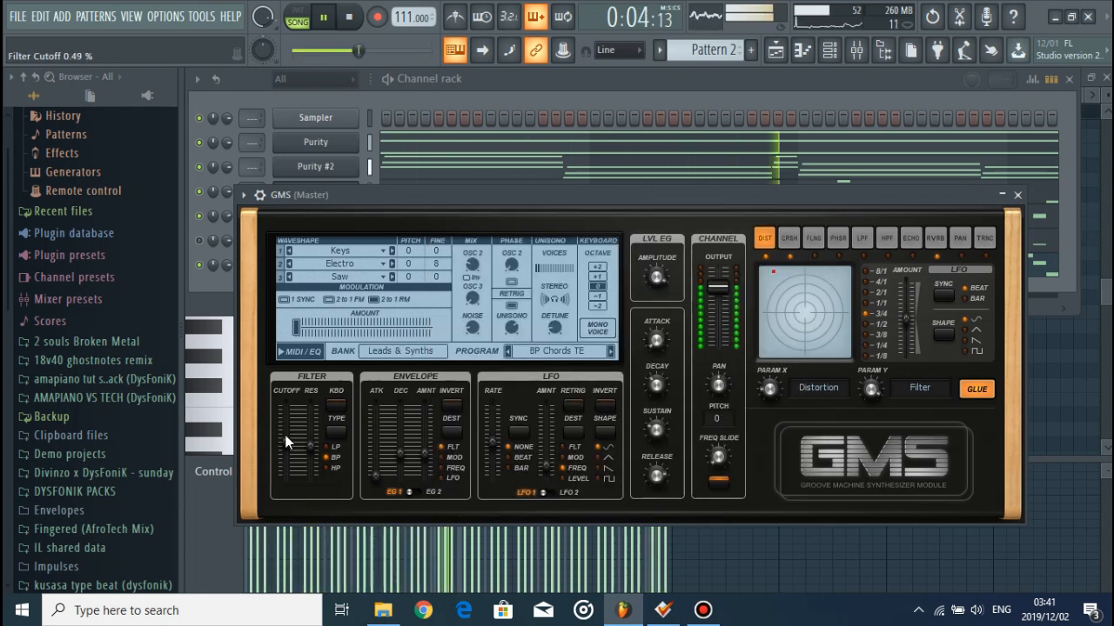
pyautogui.click(477, 103)
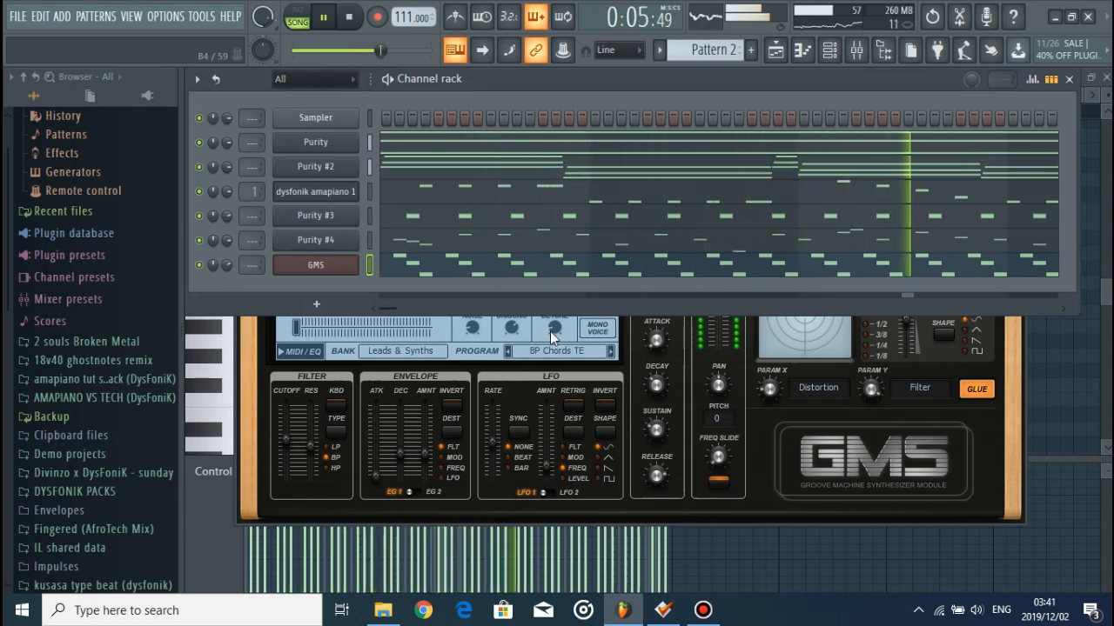
# Stop playback, mute Purity #4 and GMS, and expand the Soulful Amapiano Tut (DysFoniK) sample folder
pyautogui.press('space')
pyautogui.rightClick(322, 124)
pyautogui.click(496, 82)
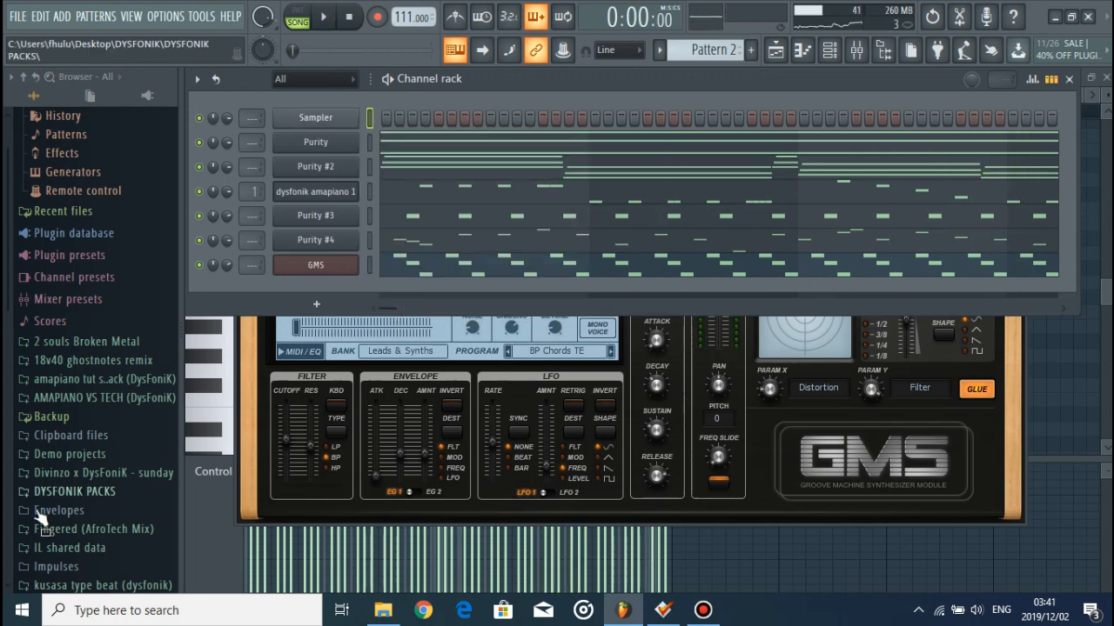
pyautogui.scroll(-5, 70, 522)
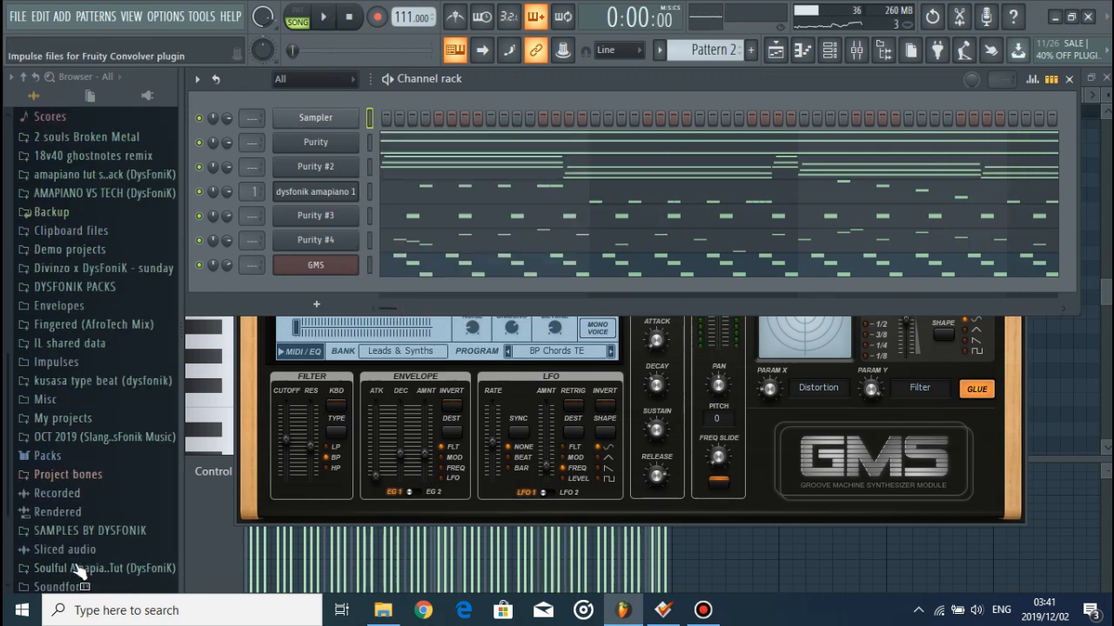
pyautogui.click(201, 241)
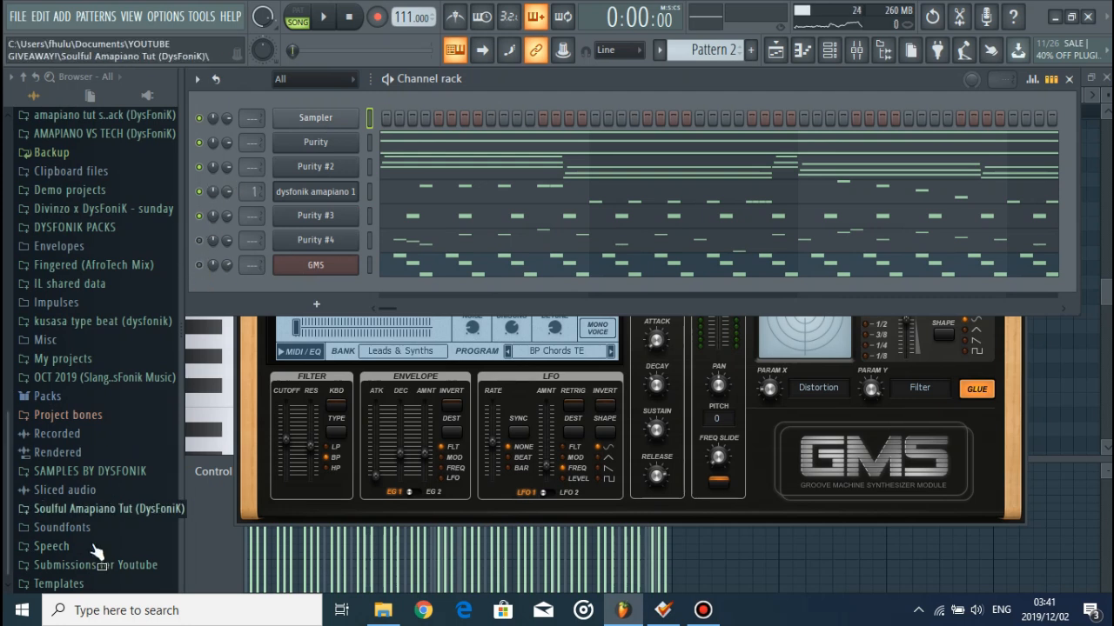
pyautogui.click(102, 511)
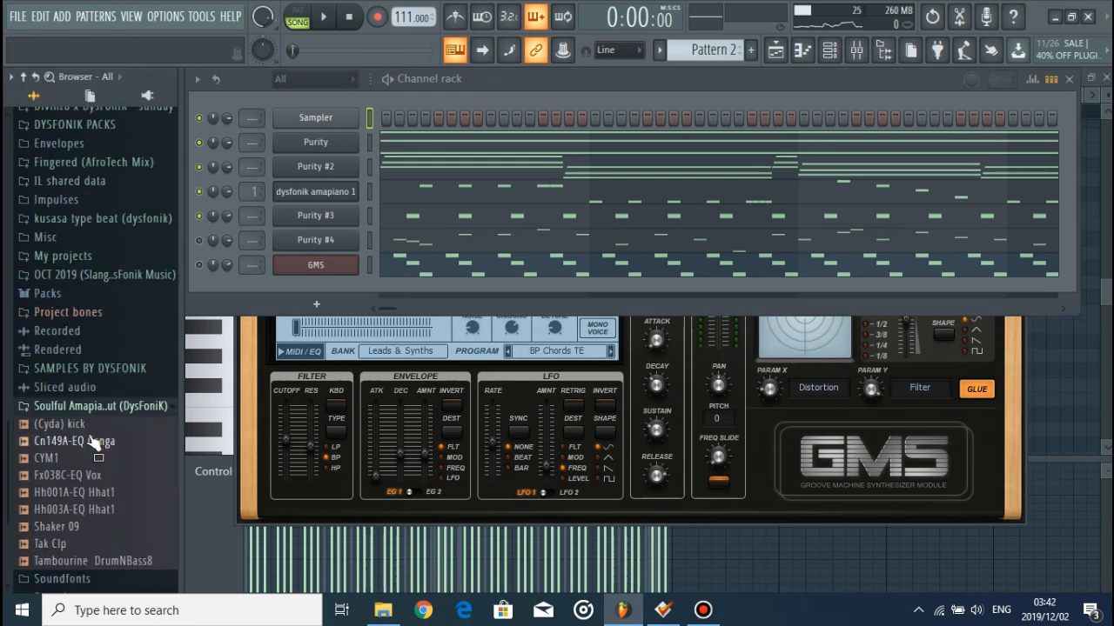
# Load the (Cyda) kick sample into the Sampler channel and fill it every 4 steps
pyautogui.moveTo(65, 424); pyautogui.dragTo(313, 120)
pyautogui.rightClick(324, 118)
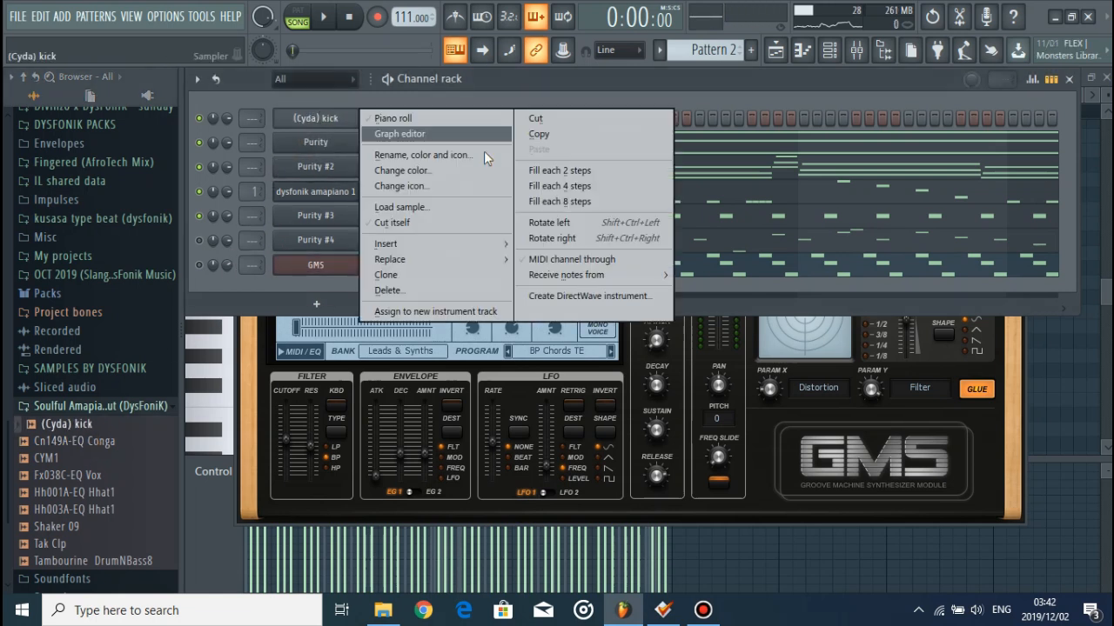
pyautogui.click(557, 186)
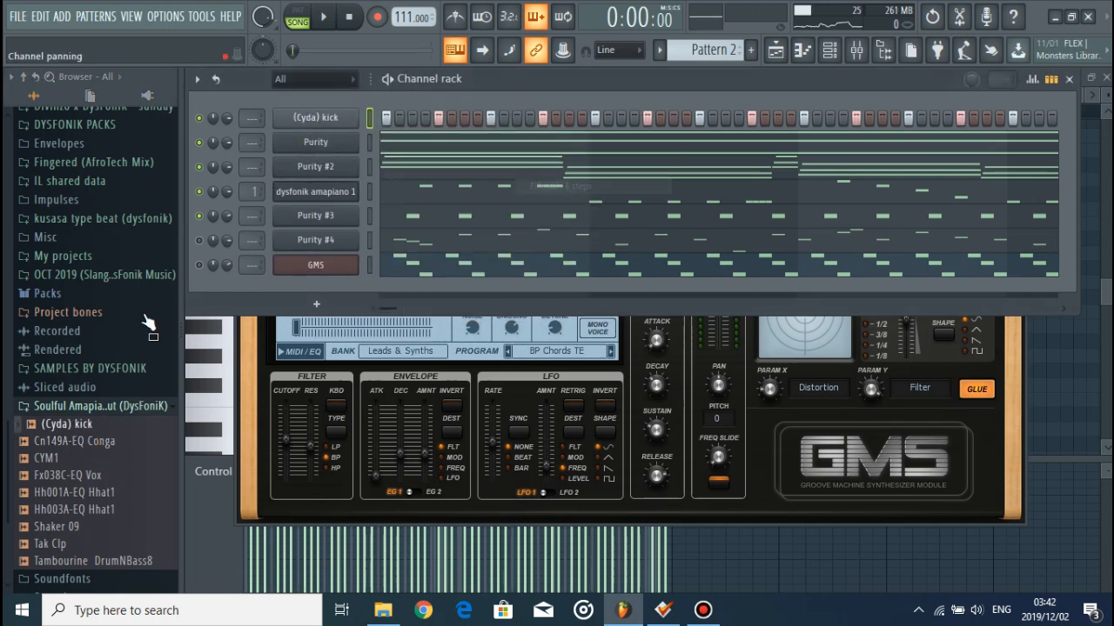
# Audition the folder's percussion samples, add Tak Clp as a channel below the kick and place a clap on step 1
pyautogui.click(93, 457)
pyautogui.click(90, 476)
pyautogui.click(92, 511)
pyautogui.click(93, 542)
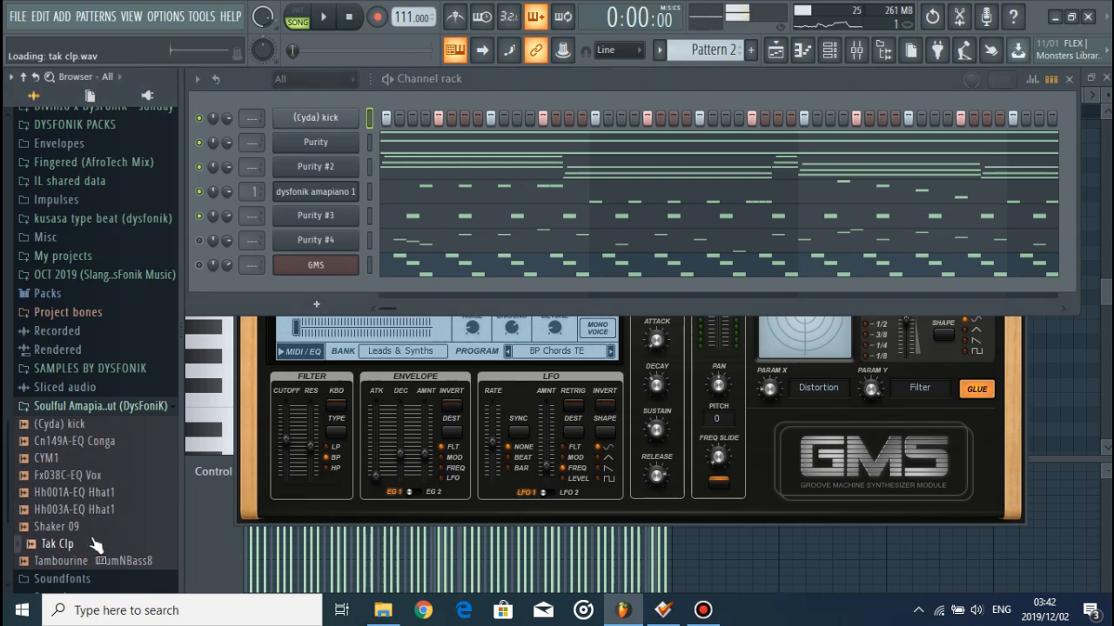
pyautogui.moveTo(363, 212); pyautogui.dragTo(353, 135)
pyautogui.click(386, 142)
pyautogui.press('space')
pyautogui.press('space')
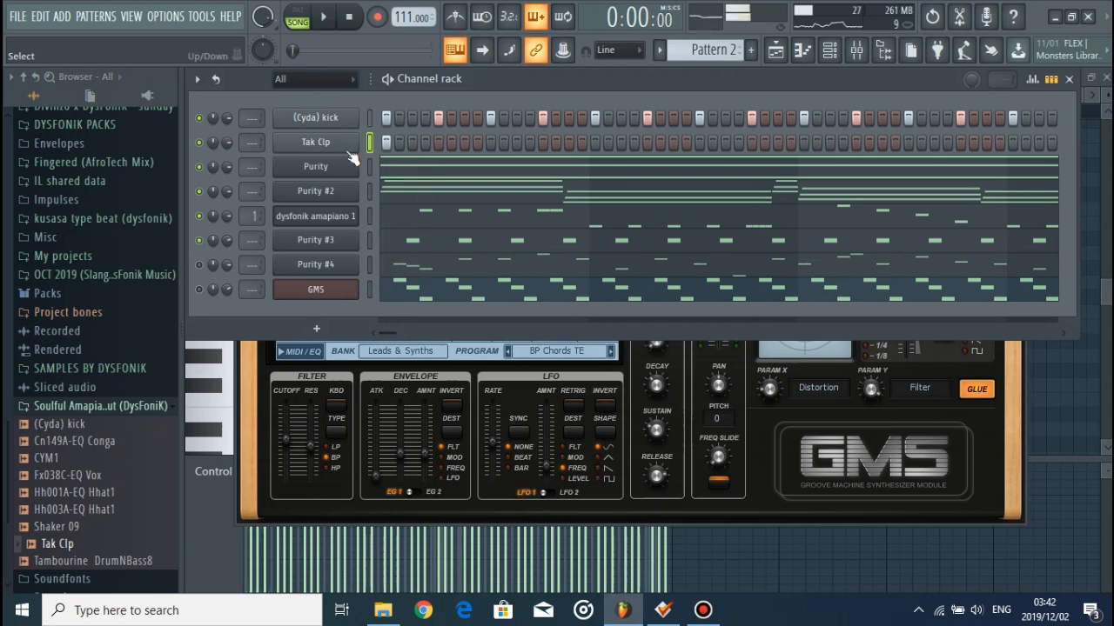
# Mute the Purity, dysfonik amapiano 1 and GMS channels and check the kick and clap alone
pyautogui.click(200, 167)
pyautogui.press('space')
pyautogui.press('space')
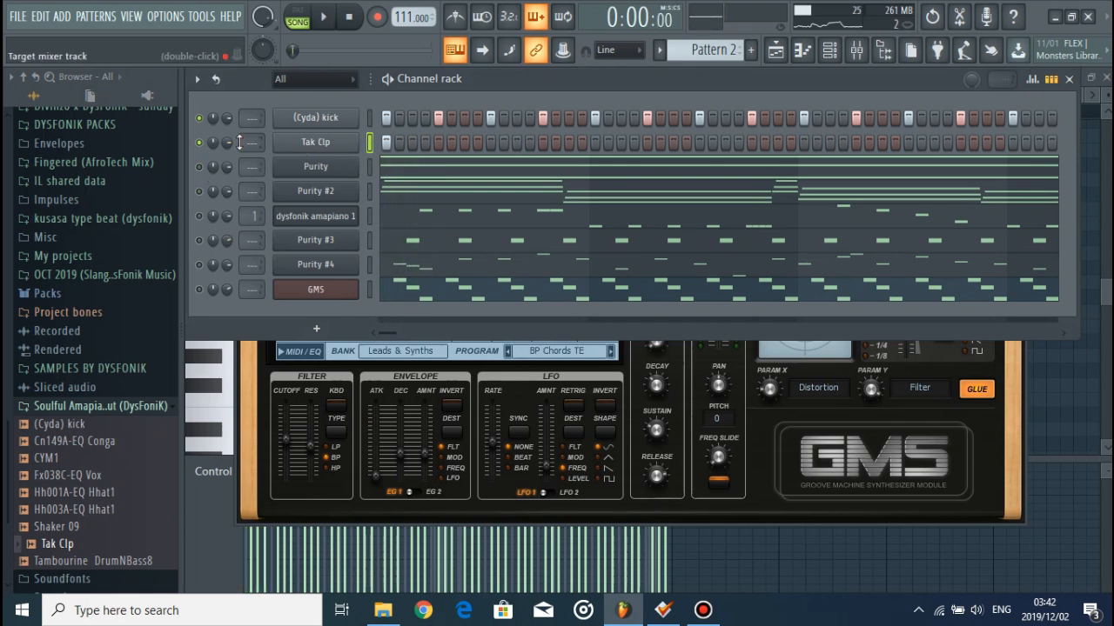
# Build the Tak Clp rhythm with further hits on steps 4, 8, 9, 11, 12 and 17, checking it in playback
pyautogui.click(425, 143)
pyautogui.press('space')
pyautogui.press('space')
pyautogui.click(477, 143)
pyautogui.click(519, 142)
pyautogui.press('space')
pyautogui.press('space')
pyautogui.press('space')
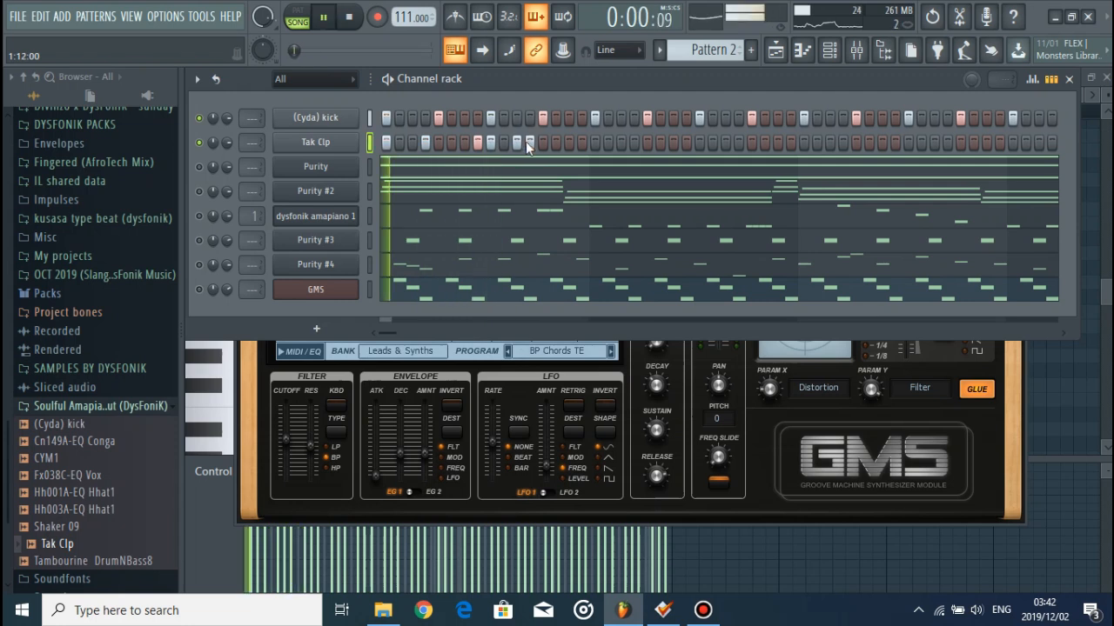
pyautogui.press('space')
pyautogui.press('space')
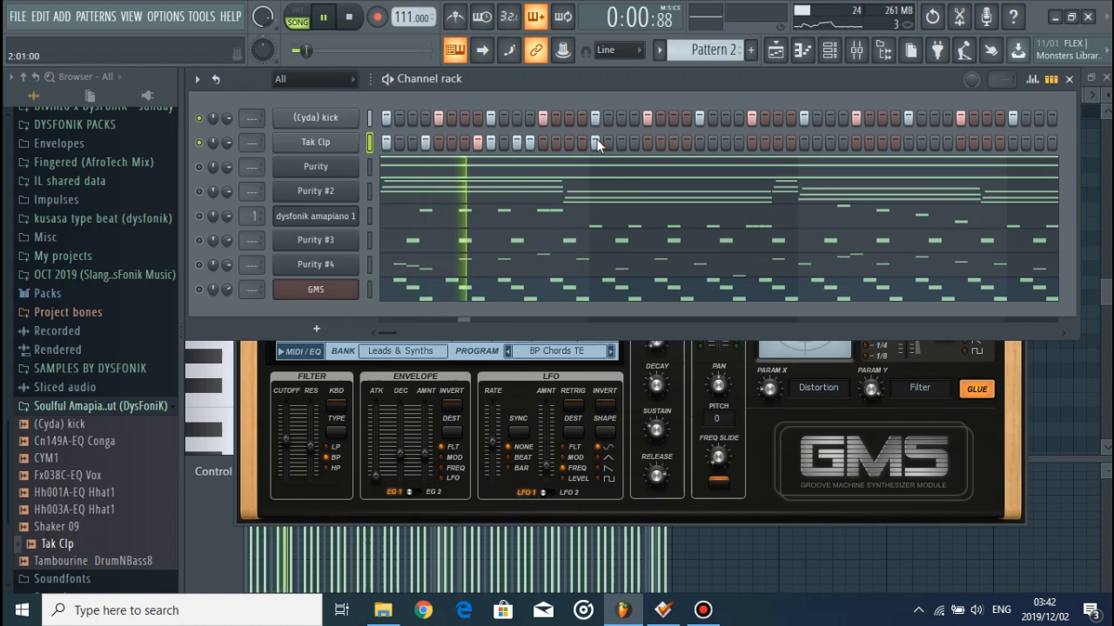
pyautogui.click(673, 142)
pyautogui.press('space')
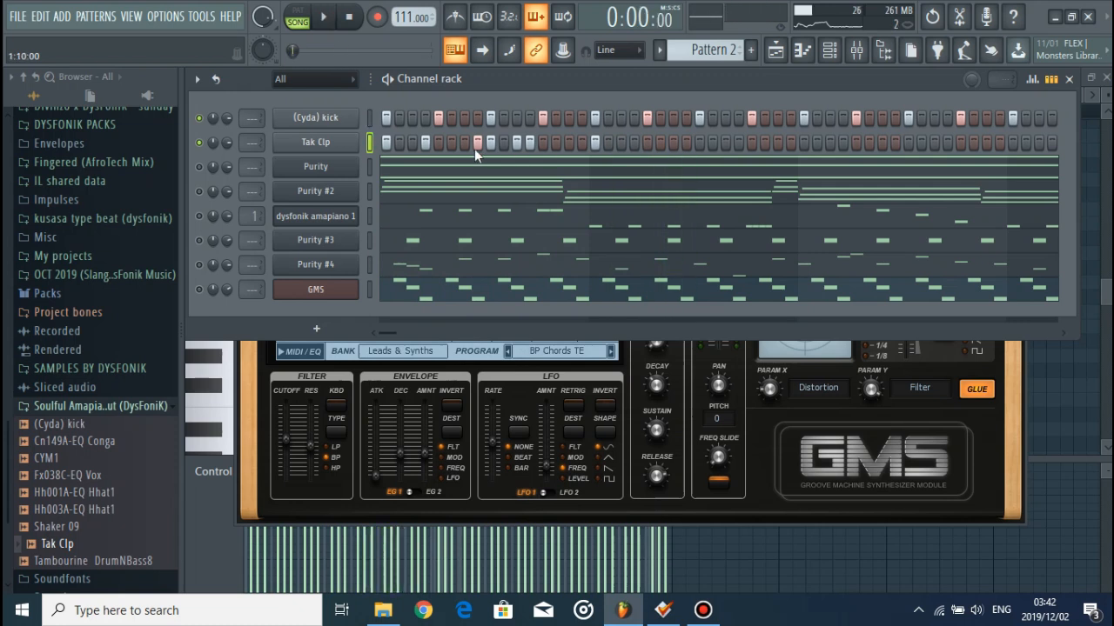
# Open the Tak Clp piano roll and duplicate the bar 1 claps into bar 2
pyautogui.rightClick(366, 144)
pyautogui.click(368, 144)
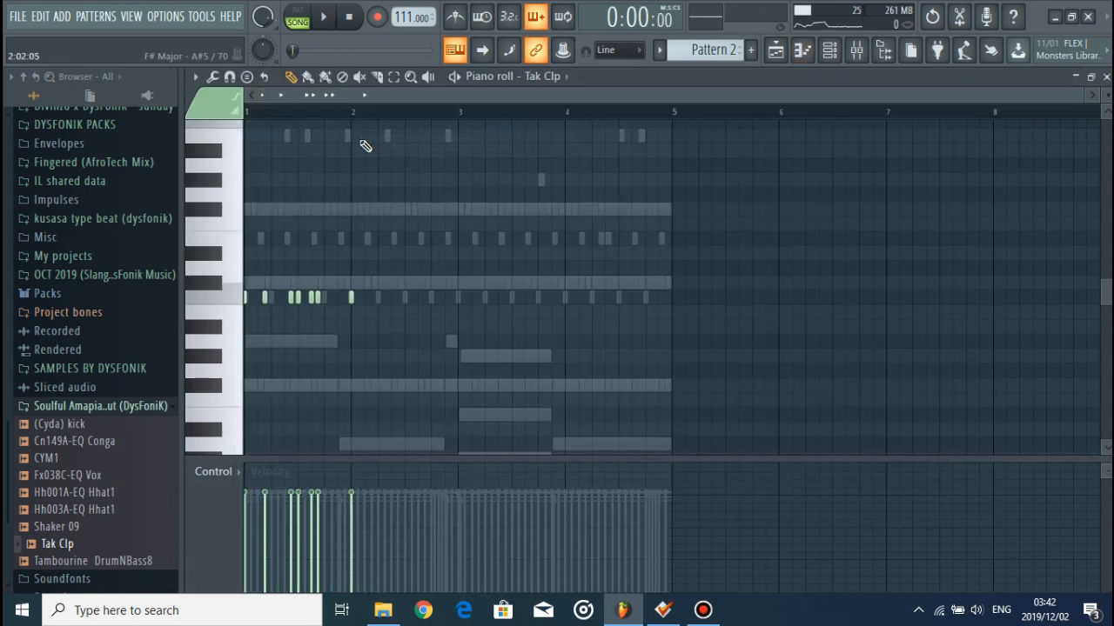
pyautogui.moveTo(352, 117); pyautogui.dragTo(246, 113)
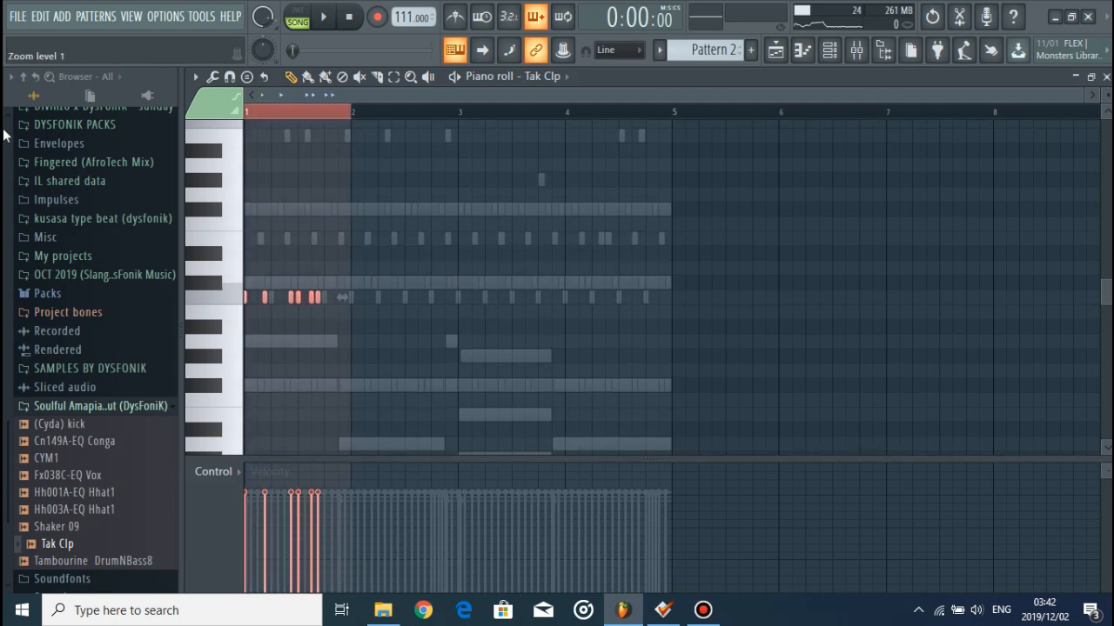
pyautogui.hotkey('ctrl', 'b')
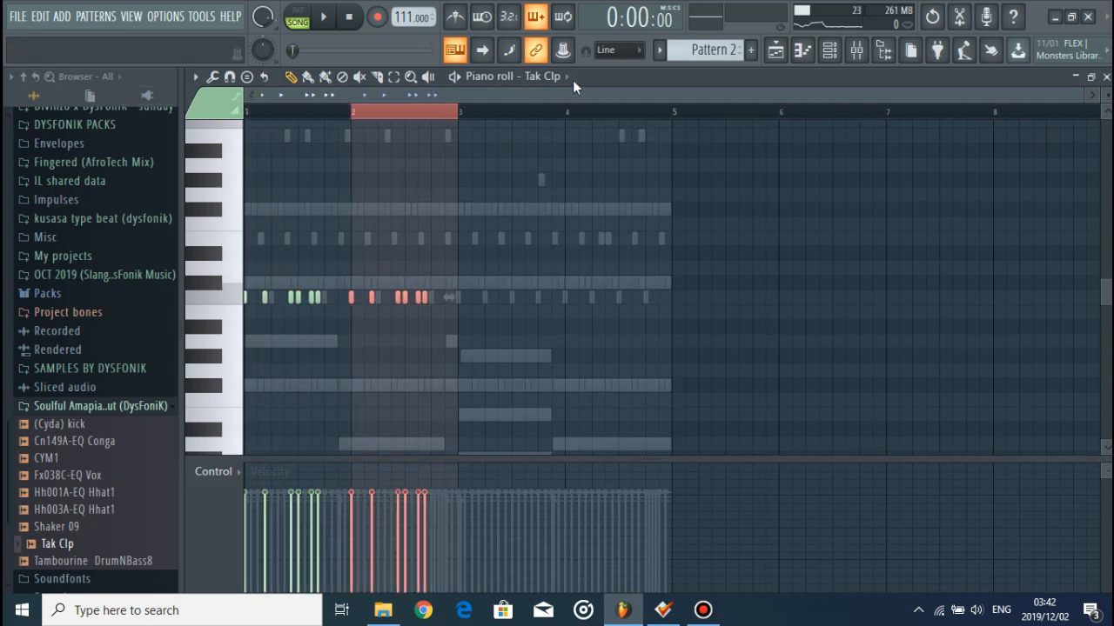
# Cut the (Cyda) kick and Tak Clp steps out of Pattern 2
pyautogui.click(829, 50)
pyautogui.rightClick(374, 122)
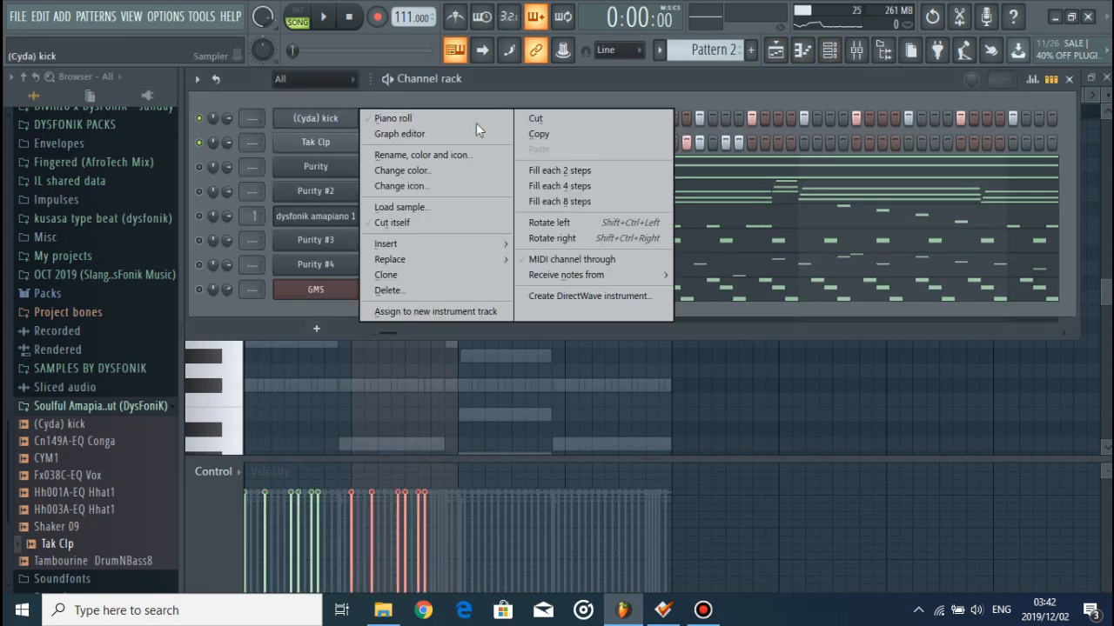
pyautogui.click(538, 120)
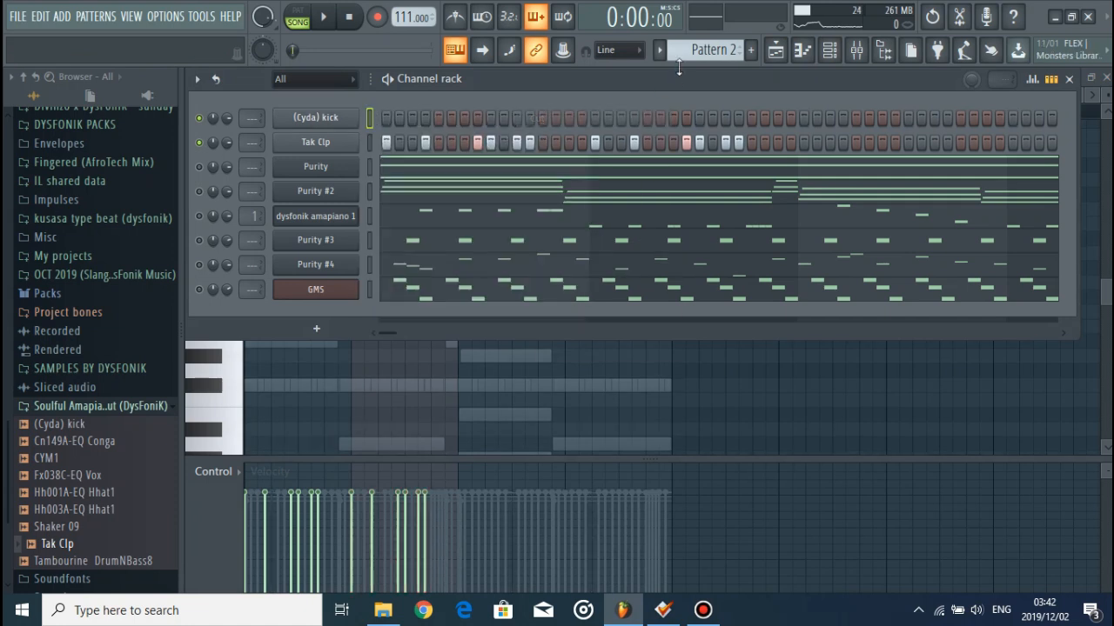
pyautogui.rightClick(373, 137)
pyautogui.click(538, 141)
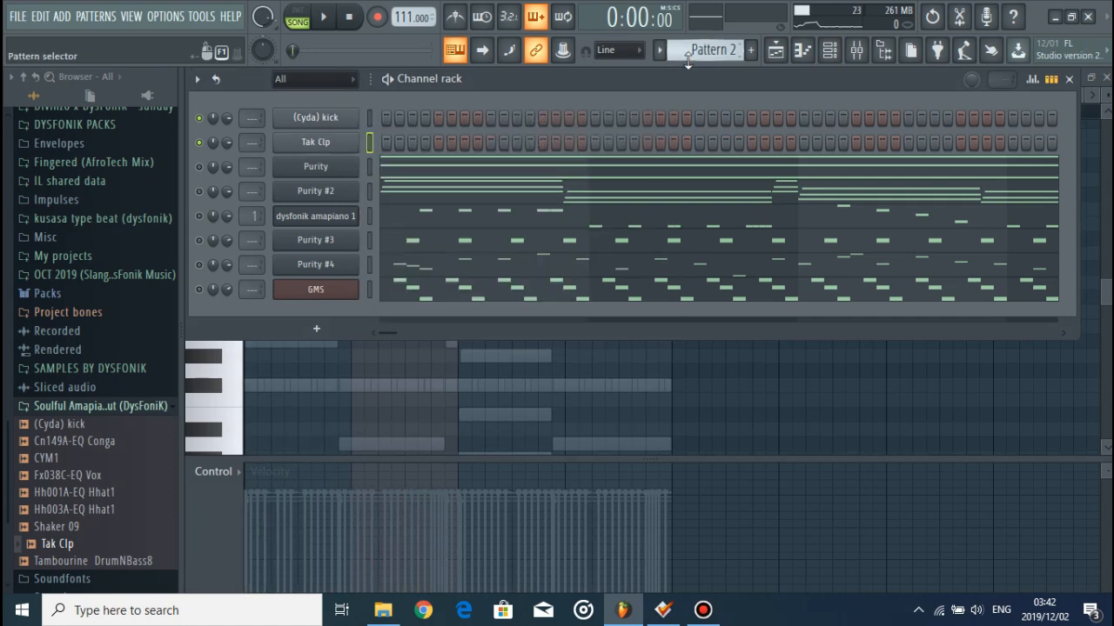
# Paste the clap steps into Tak Clp in Pattern 1 and fill the (Cyda) kick every 4 steps
pyautogui.scroll(1, 695, 50)
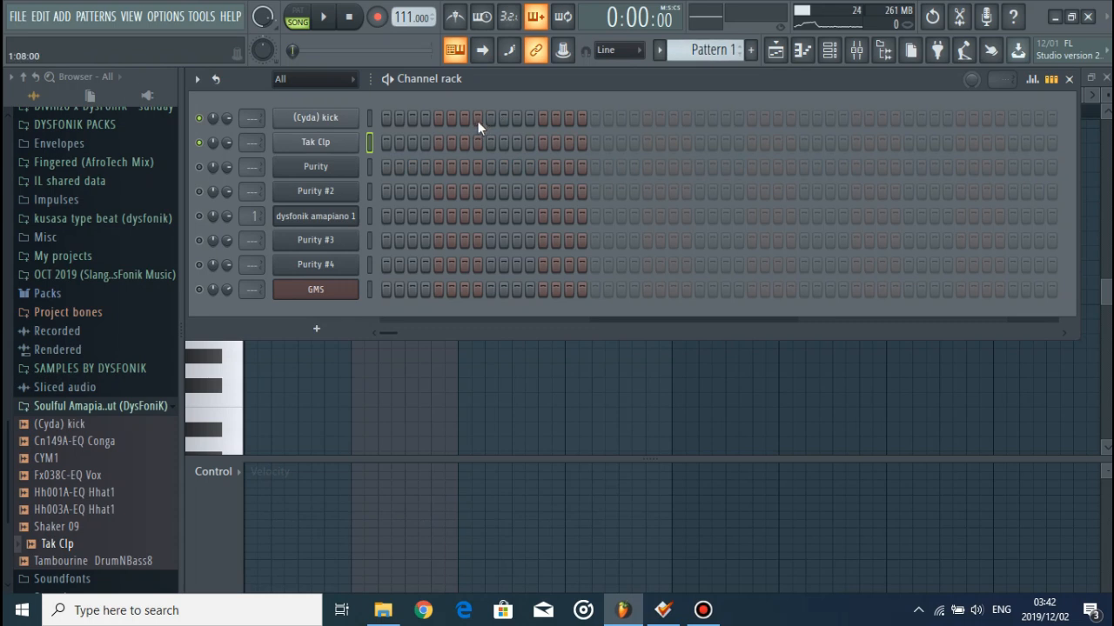
pyautogui.hotkey('ctrl', 'v')
pyautogui.rightClick(363, 122)
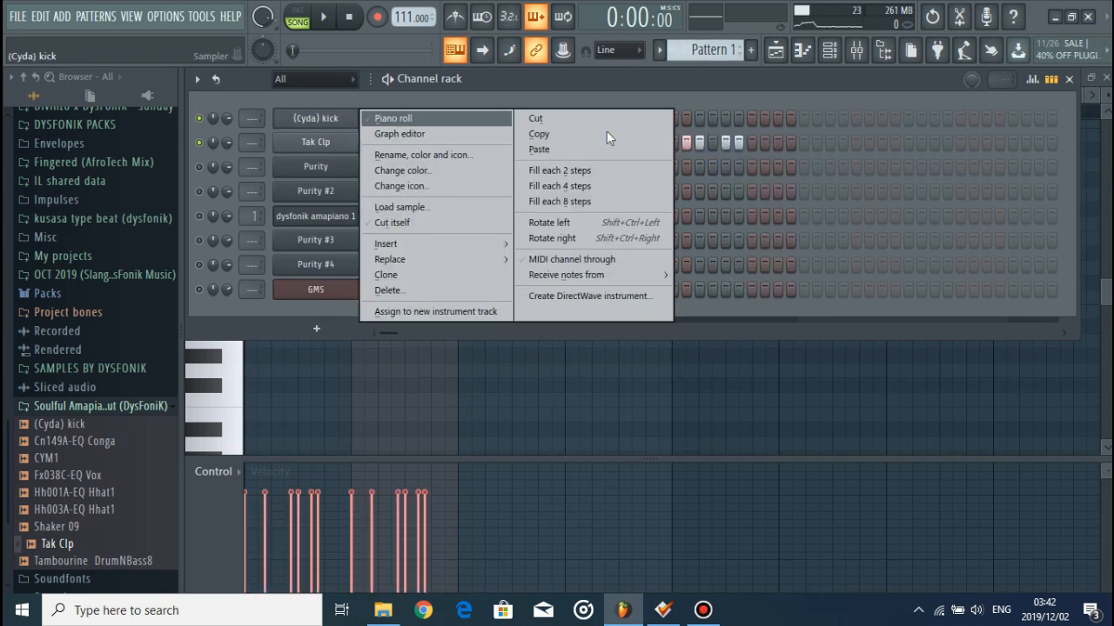
pyautogui.click(609, 183)
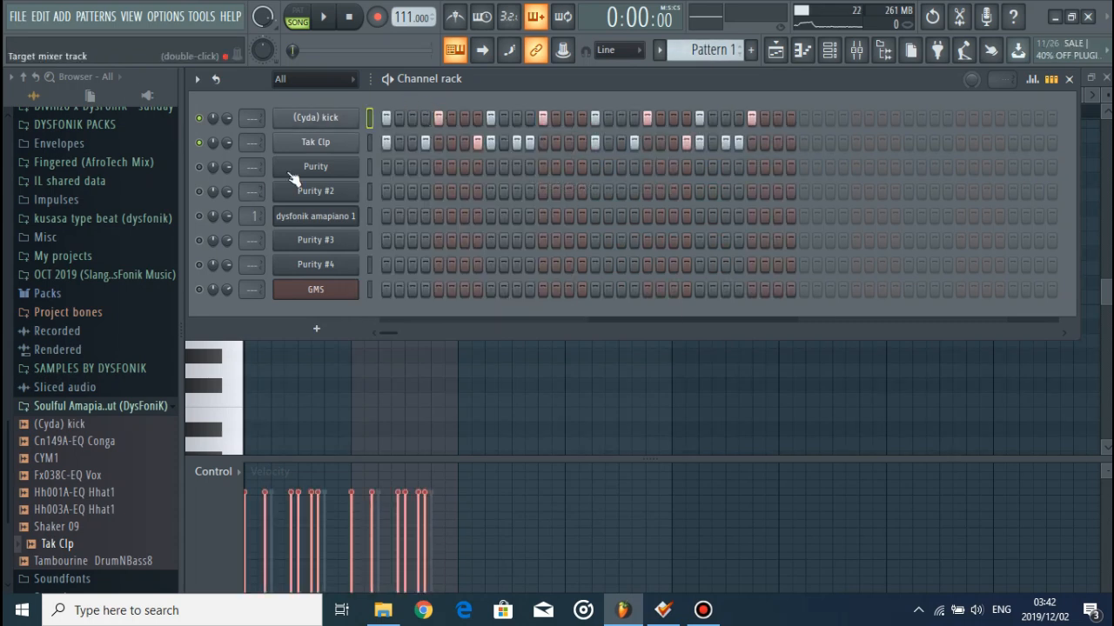
# Add Shaker 09 as a channel below Tak Clp and fill it every 4 steps
pyautogui.click(77, 494)
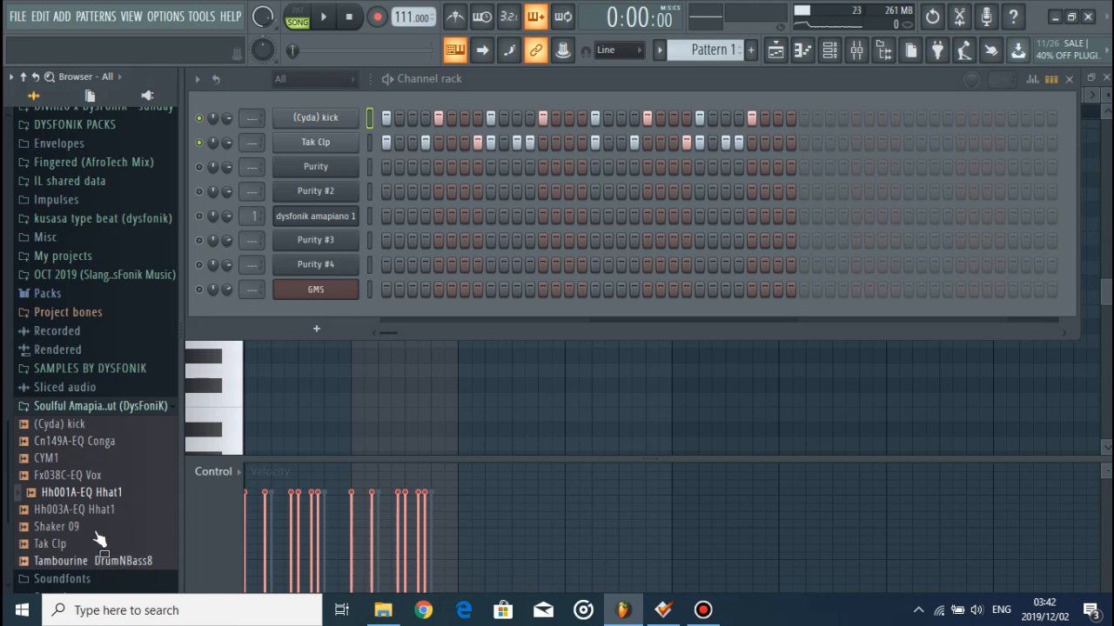
pyautogui.moveTo(83, 527); pyautogui.dragTo(338, 158)
pyautogui.rightClick(357, 165)
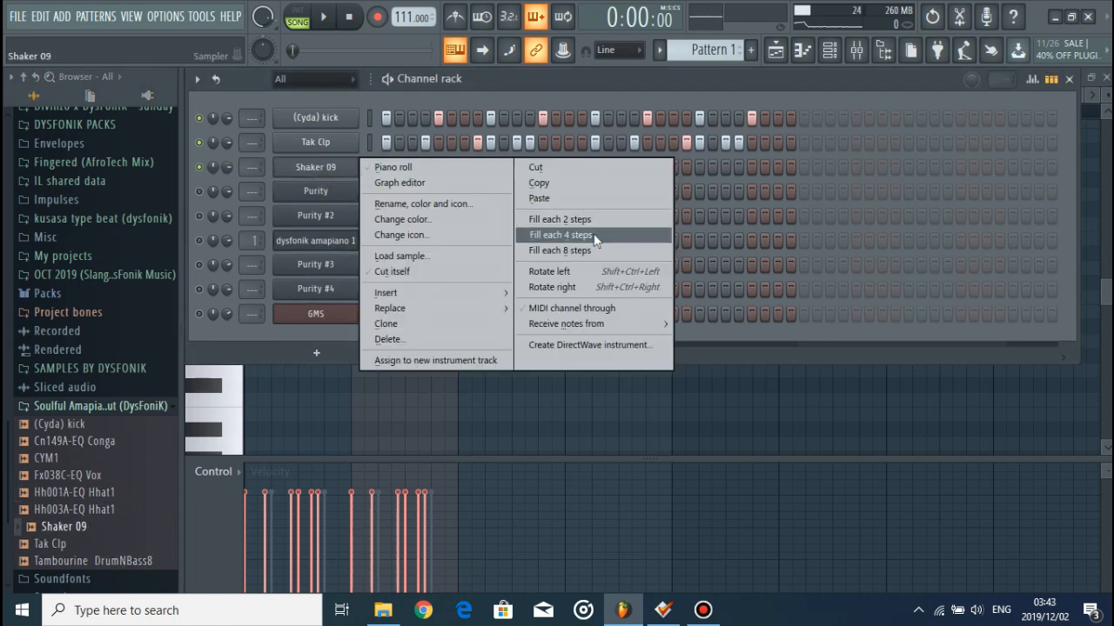
pyautogui.click(594, 235)
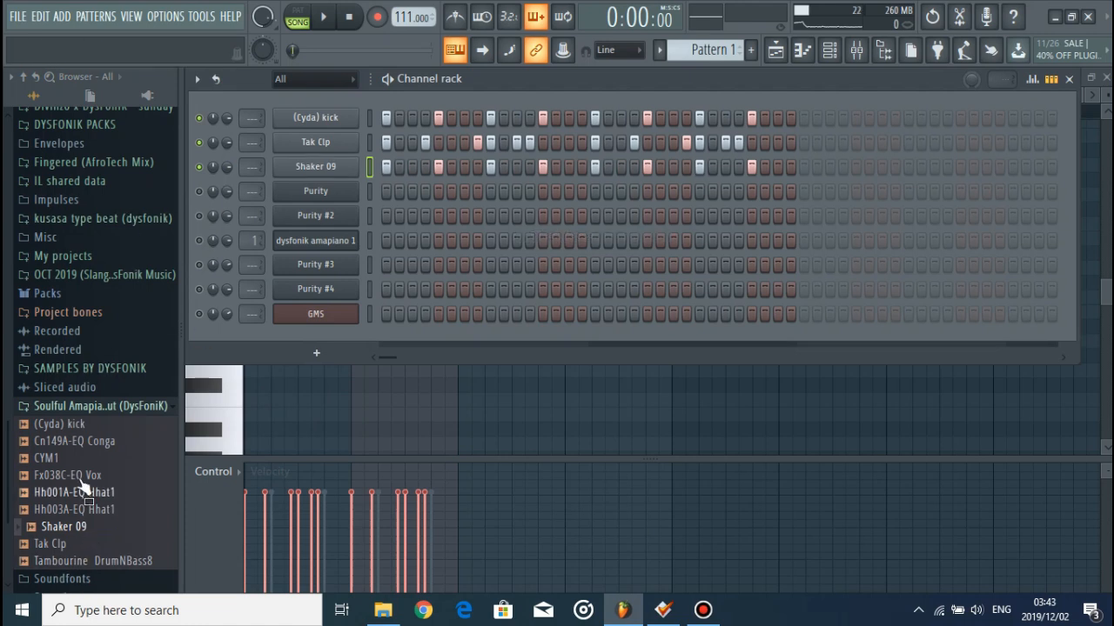
# Audition more samples, add Fx038C-EQ Vox below the shaker, fill it every 4 steps and rotate it two steps later
pyautogui.click(87, 492)
pyautogui.click(80, 459)
pyautogui.click(80, 476)
pyautogui.moveTo(85, 481); pyautogui.dragTo(335, 188)
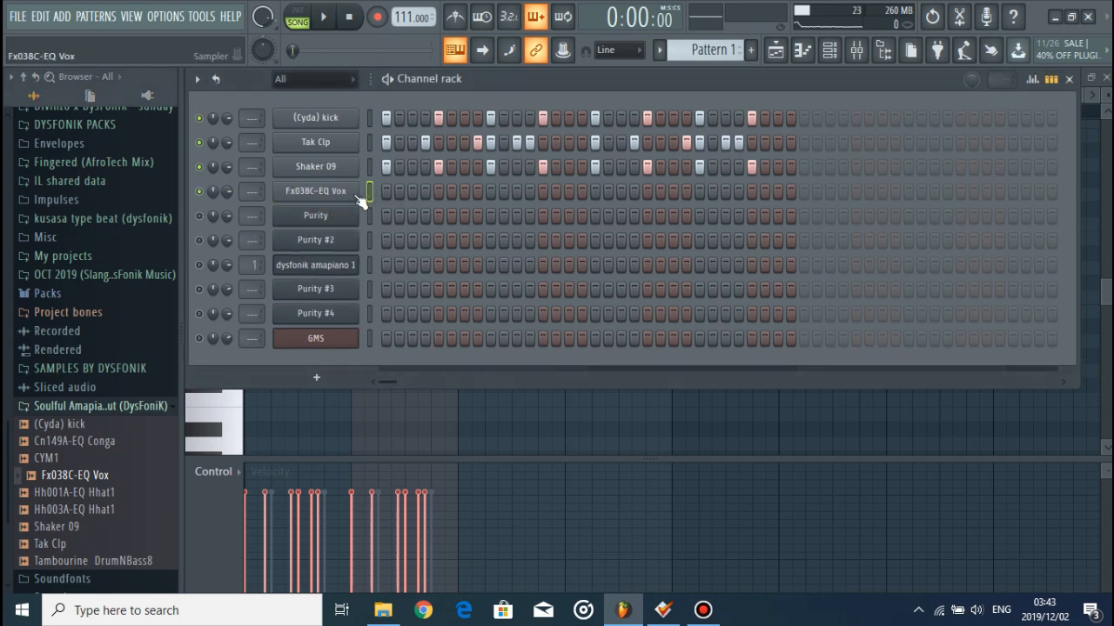
pyautogui.rightClick(353, 192)
pyautogui.click(555, 265)
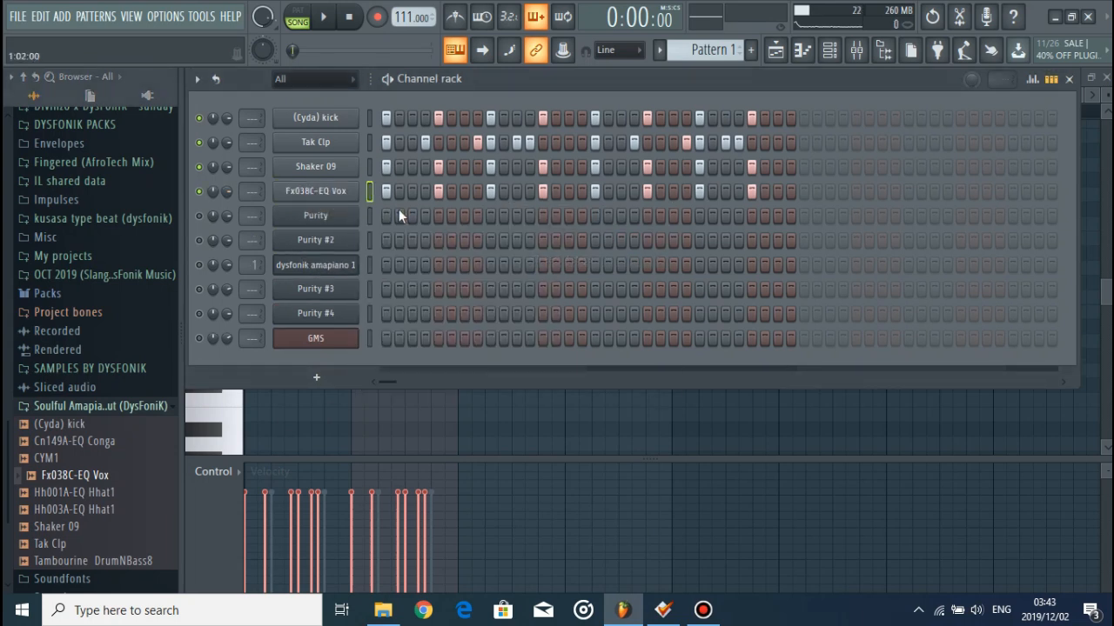
pyautogui.hotkey('ctrl', 'shift', 'Right')
pyautogui.hotkey('ctrl', 'shift', 'Right')
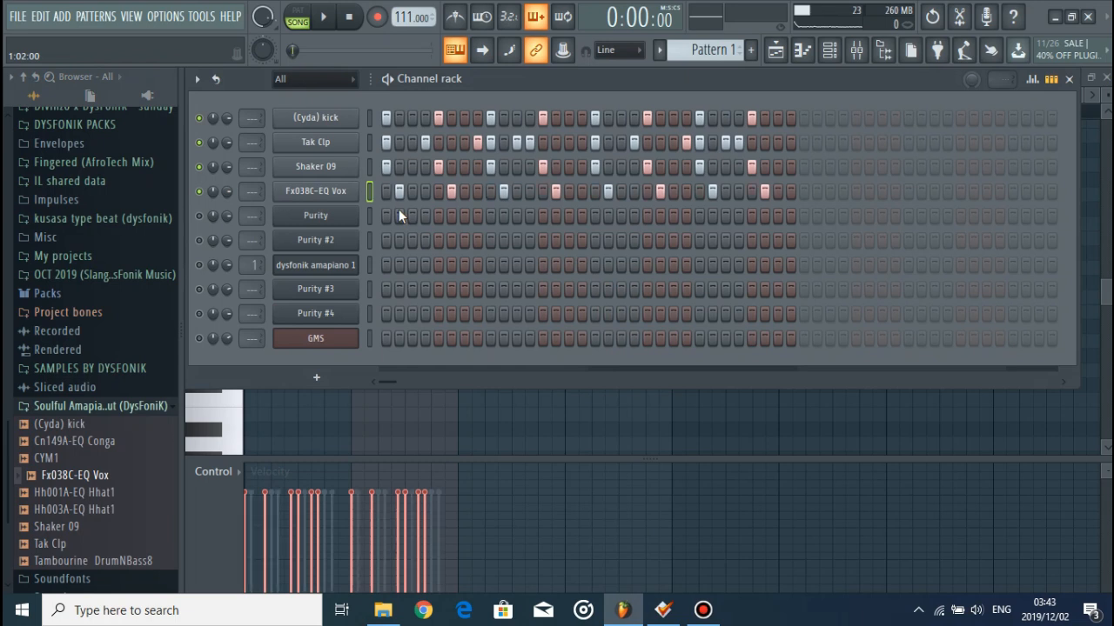
# Route the Fx038C-EQ Vox channel to mixer track 2 during playback and return to the channel rack
pyautogui.press('space')
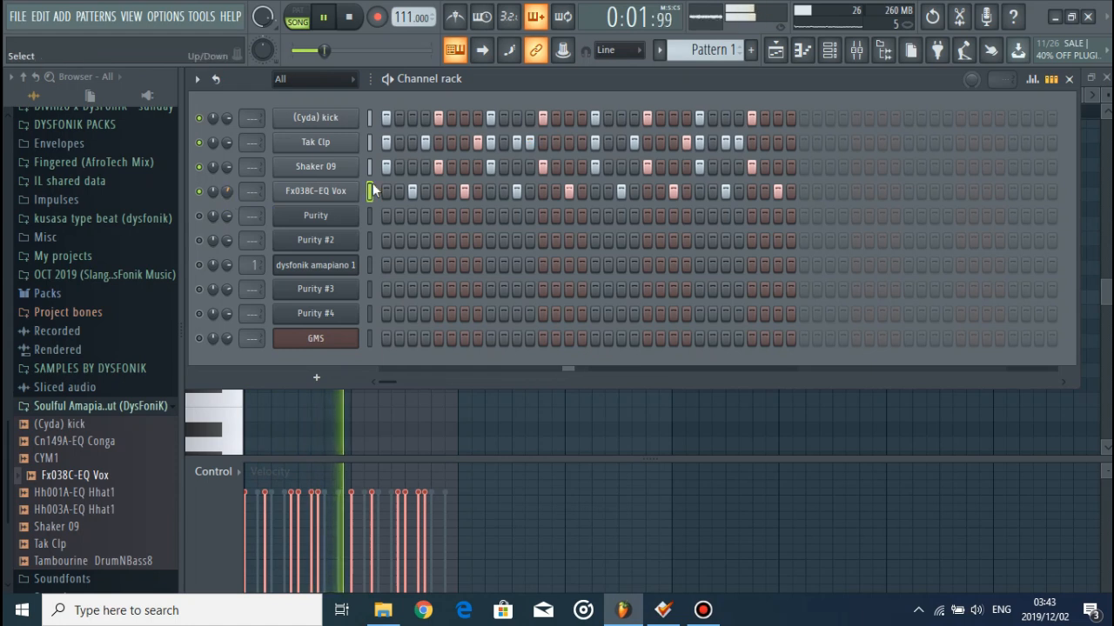
pyautogui.click(315, 192)
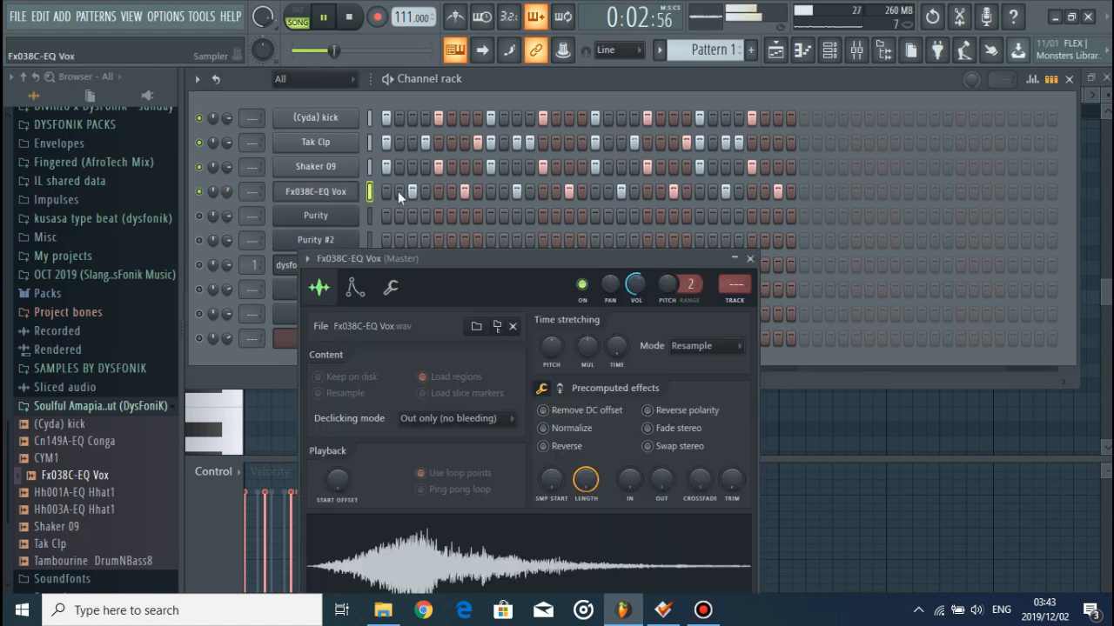
pyautogui.click(735, 287)
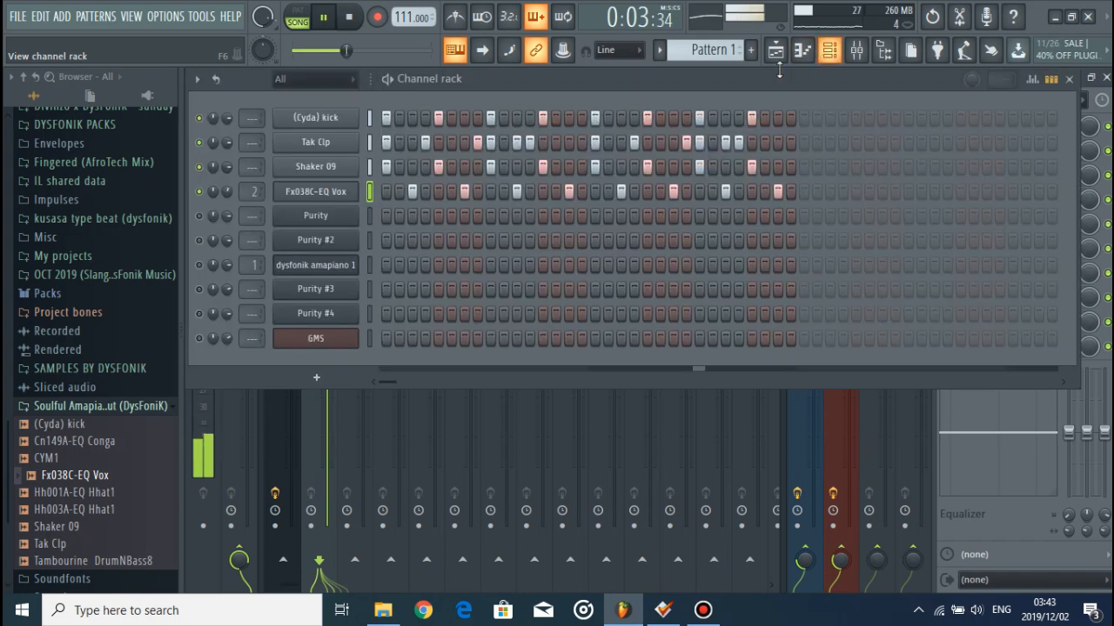
pyautogui.click(830, 49)
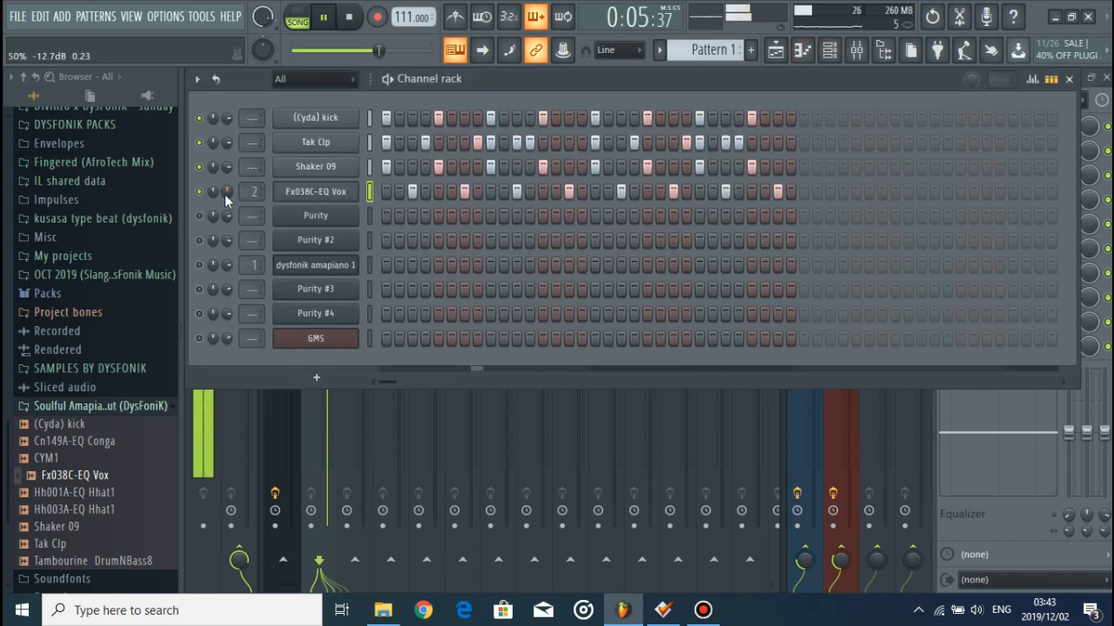
pyautogui.press('space')
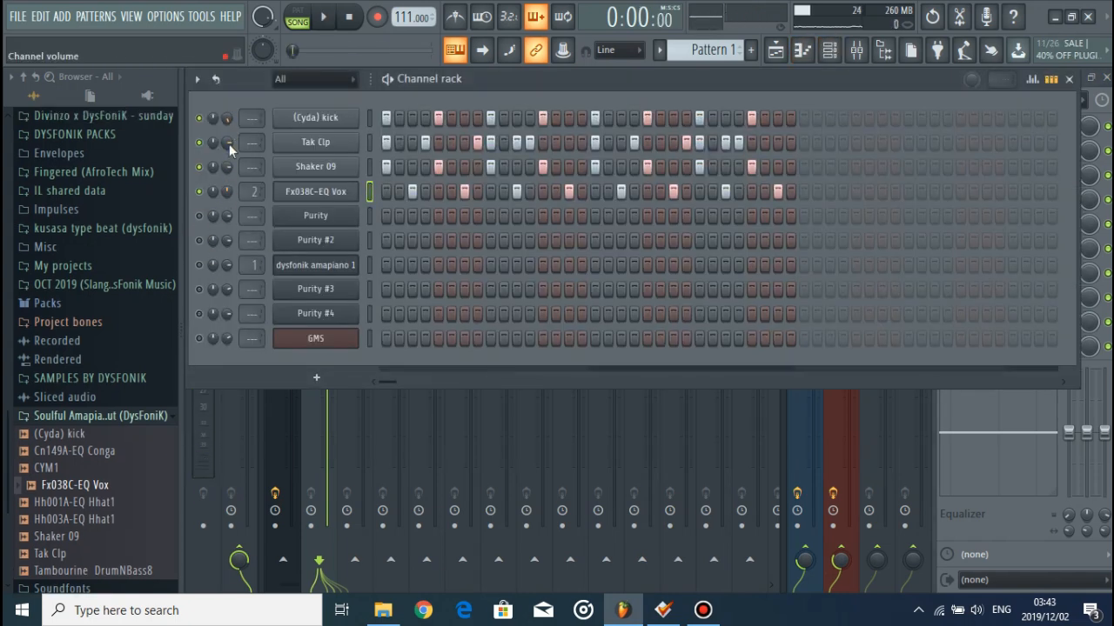
# Route the Tak Clp channel to mixer track 3 and return to the channel rack
pyautogui.click(344, 145)
pyautogui.click(705, 255)
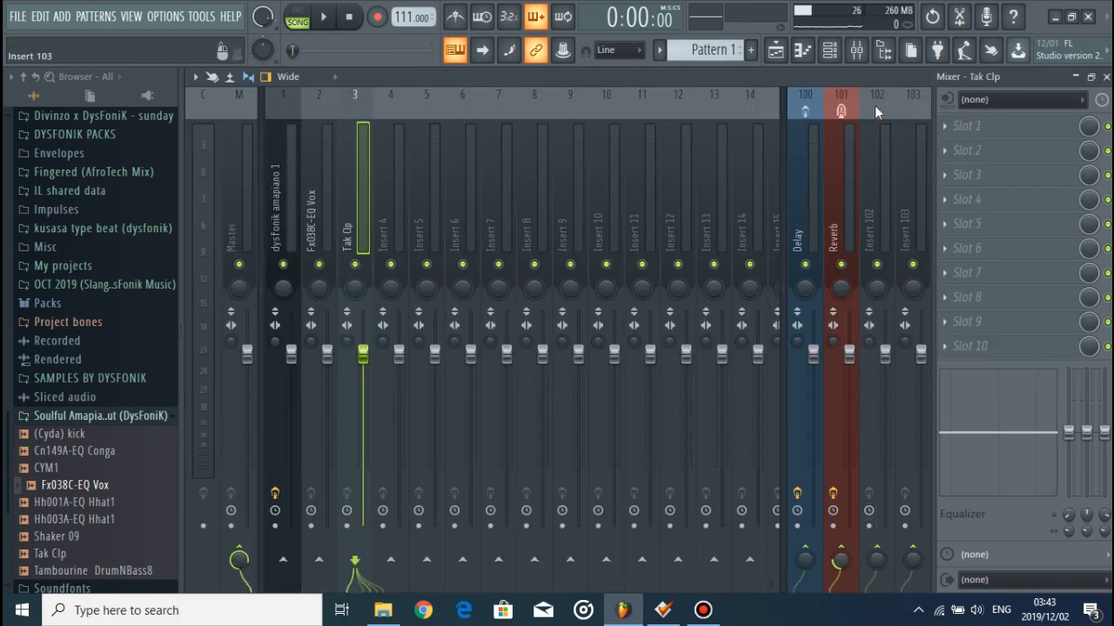
pyautogui.click(779, 66)
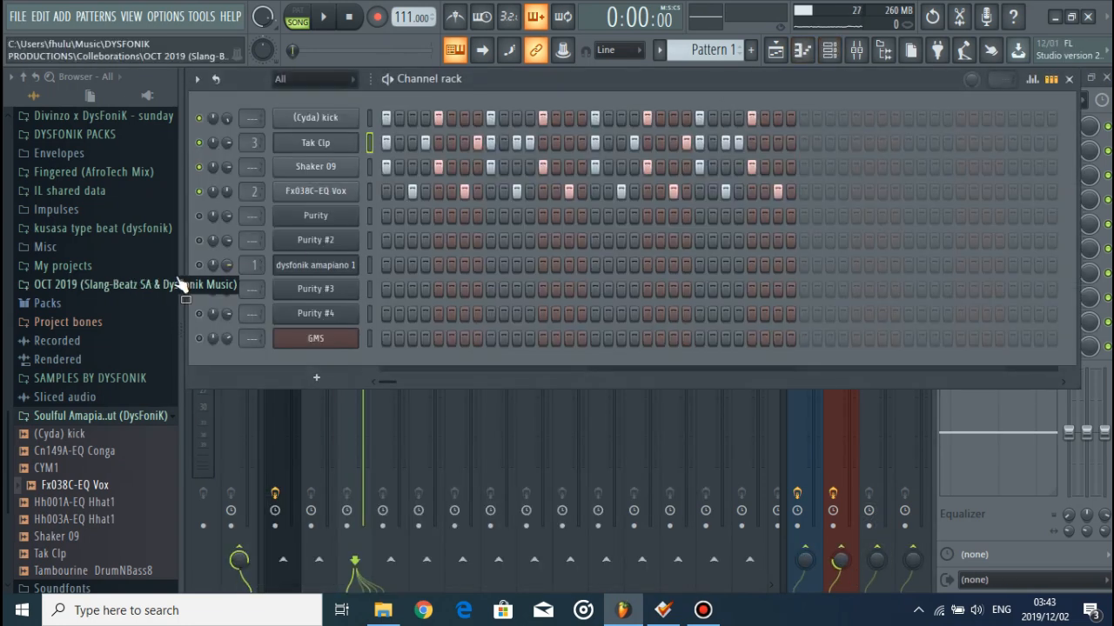
# Audition the hi-hat sample, add Cn149A-EQ Conga below the vox, route it to mixer track 4 and return to the channel rack
pyautogui.click(75, 507)
pyautogui.press('space')
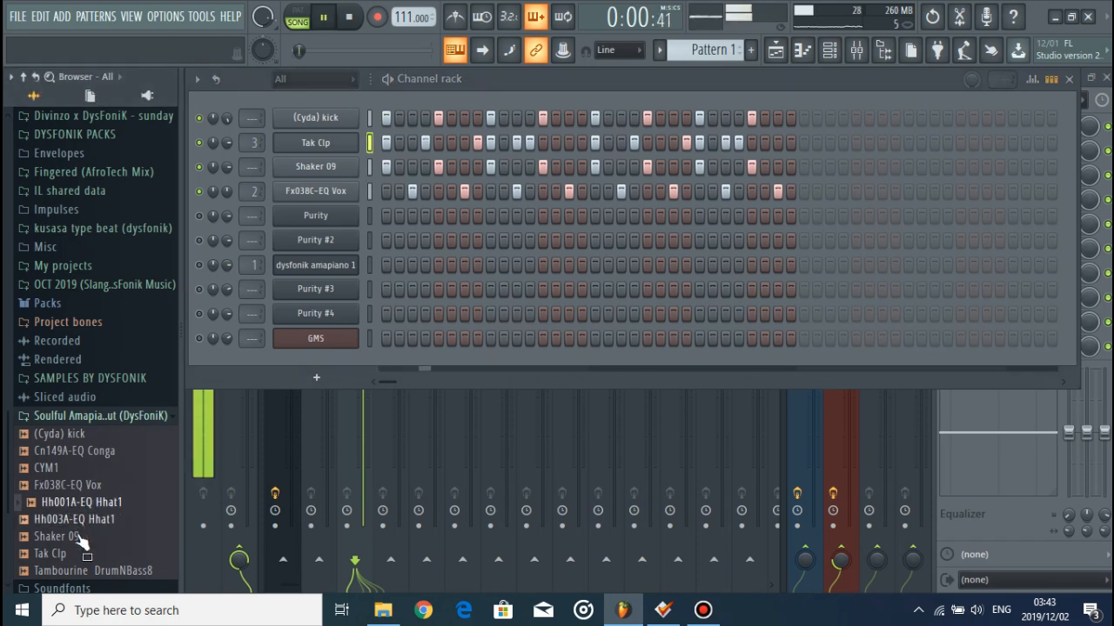
pyautogui.click(92, 454)
pyautogui.moveTo(94, 454); pyautogui.dragTo(311, 219)
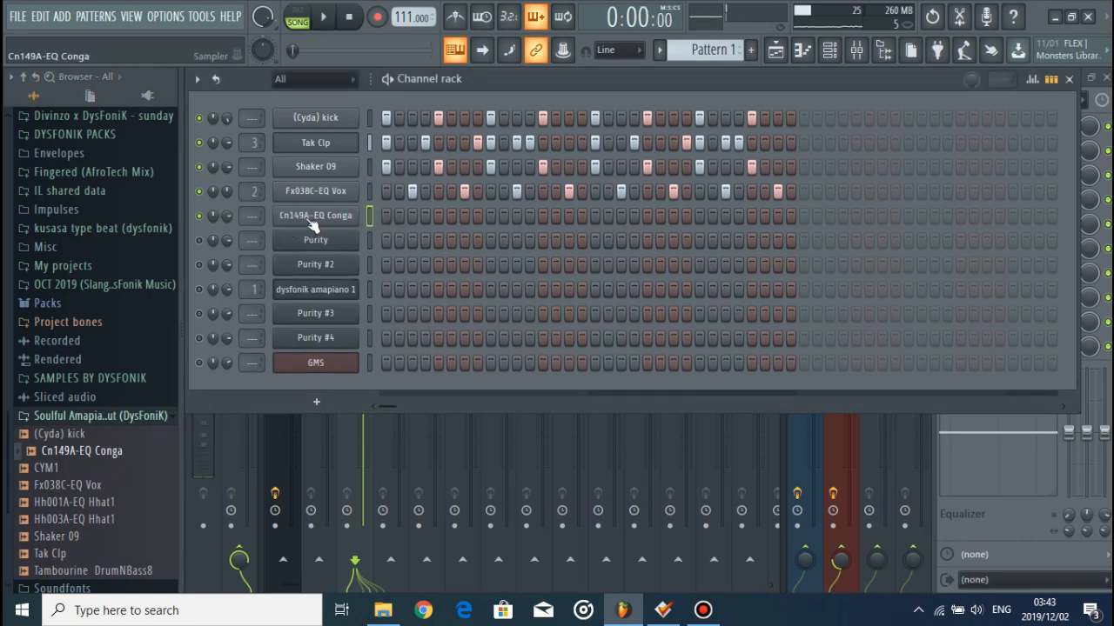
pyautogui.click(313, 218)
pyautogui.click(763, 325)
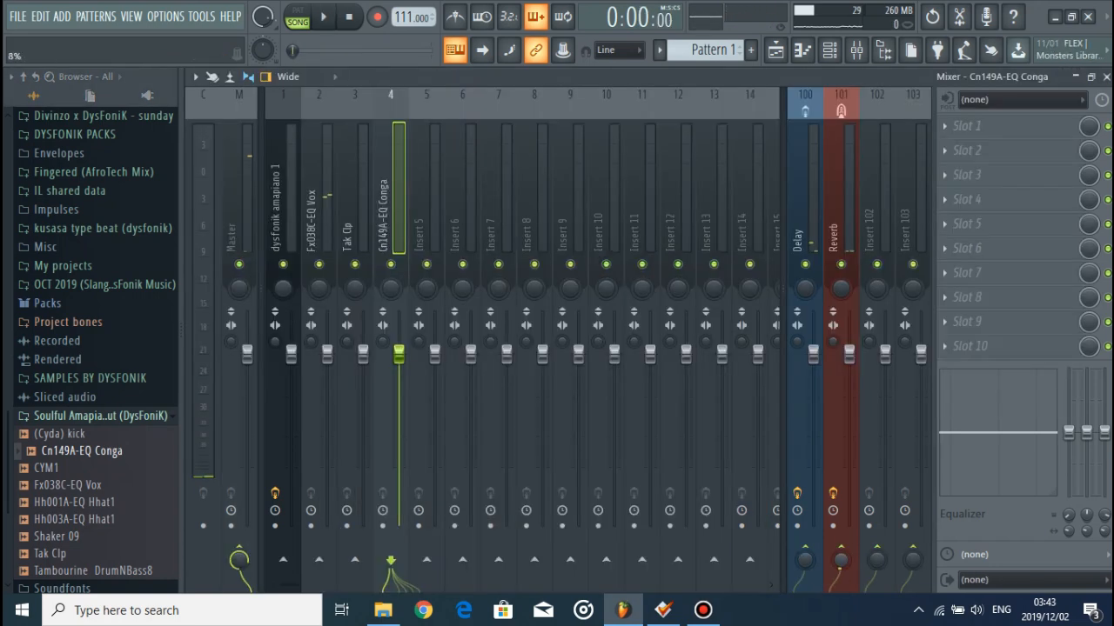
pyautogui.click(830, 49)
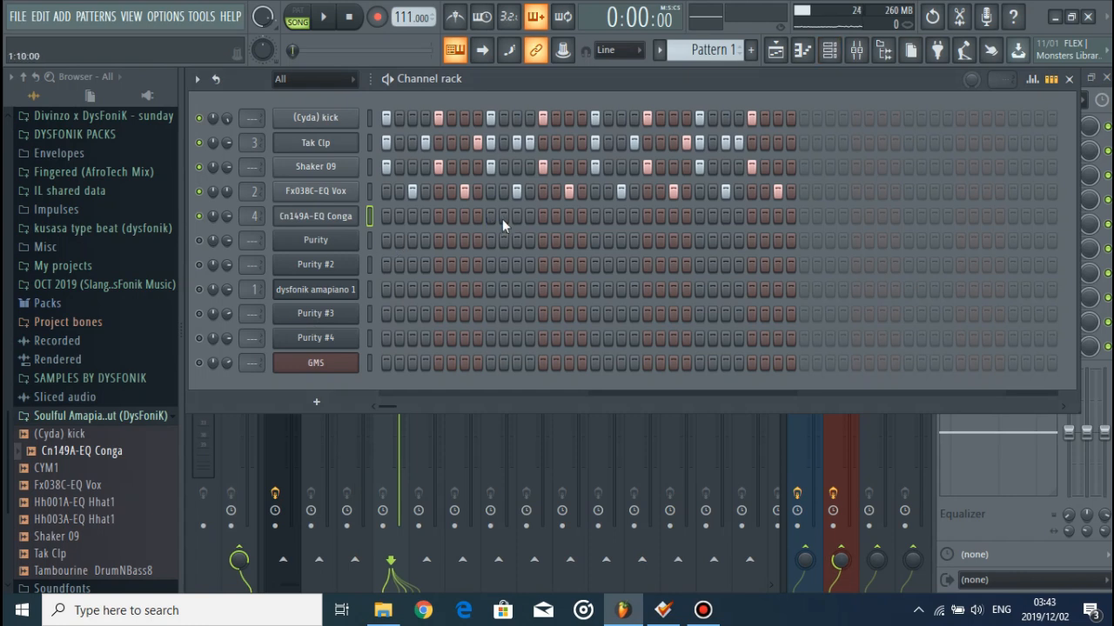
# Place Cn149A-EQ Conga hits on steps 8, 29 and 30 of Pattern 1 while checking playback
pyautogui.click(477, 217)
pyautogui.press('space')
pyautogui.press('space')
pyautogui.click(753, 217)
pyautogui.click(764, 217)
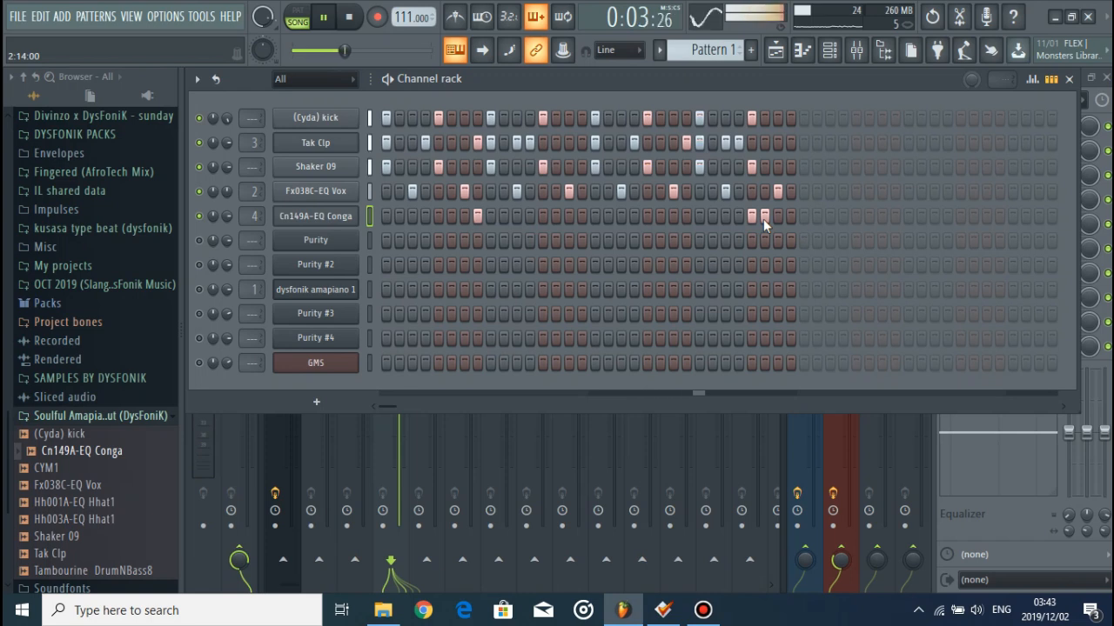
# Try the last two conga hits on steps 27 and 28, move them back to steps 29 and 30, and stop playback
pyautogui.click(727, 216)
pyautogui.click(739, 218)
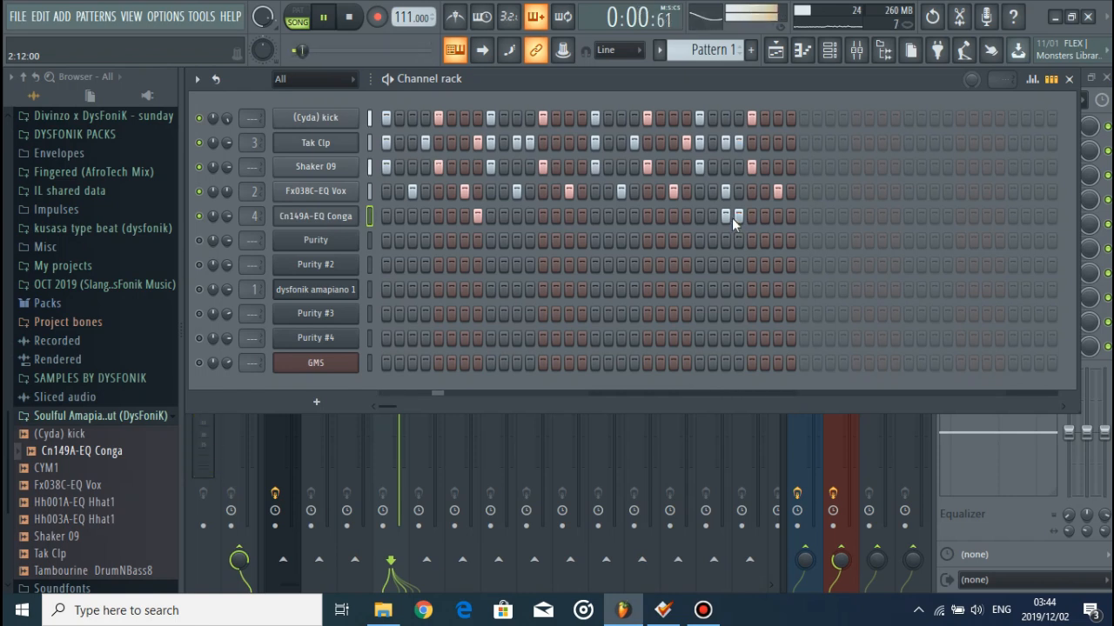
pyautogui.rightClick(726, 217)
pyautogui.rightClick(739, 217)
pyautogui.click(752, 218)
pyautogui.click(764, 219)
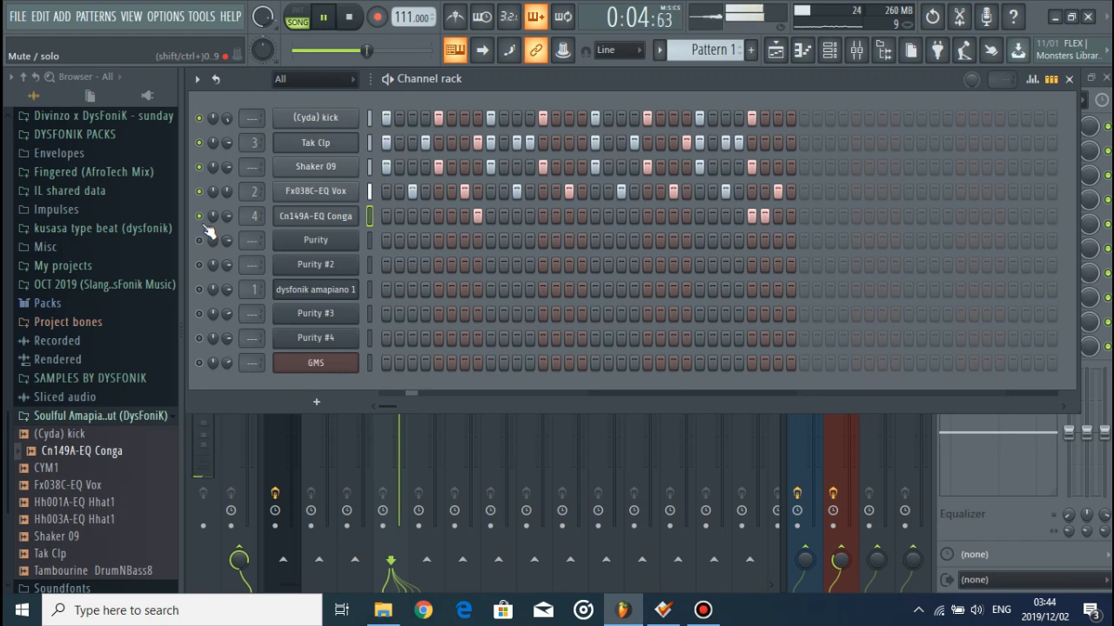
pyautogui.press('space')
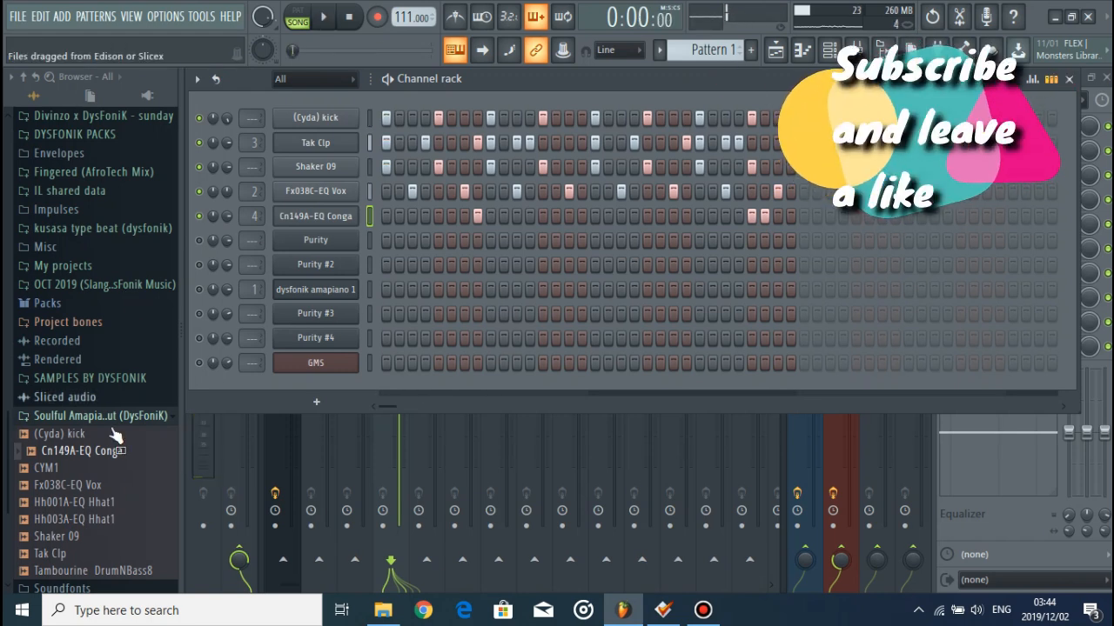
# Add the Hh001A-EQ Hhat1 and Hh003A-EQ Hhat1 samples below the conga and fill both channels every 4 steps
pyautogui.click(102, 504)
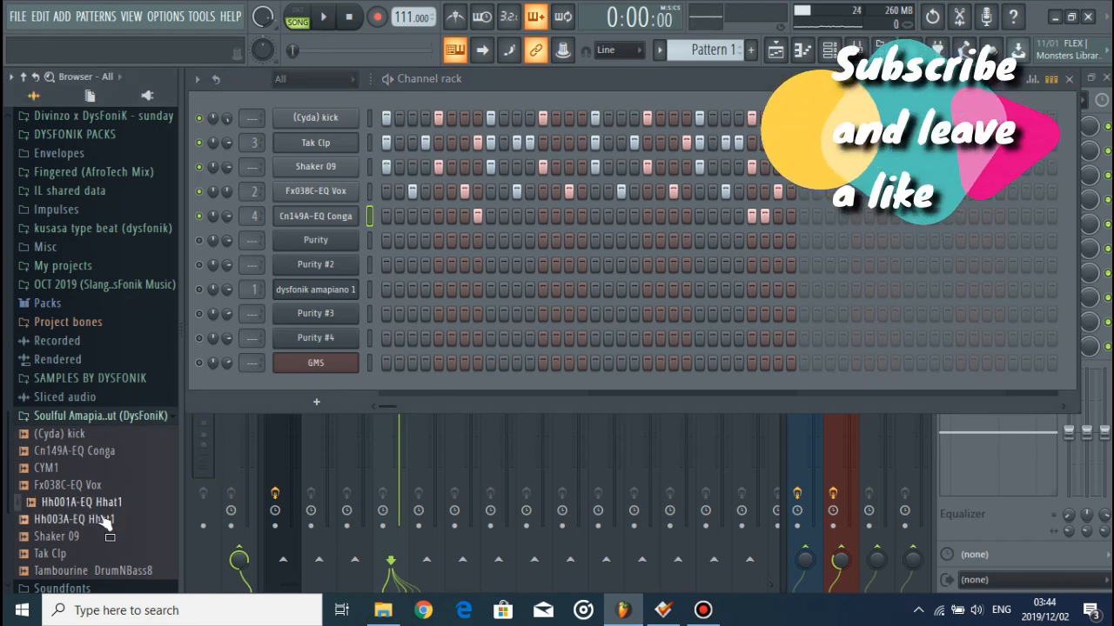
pyautogui.moveTo(113, 522); pyautogui.dragTo(353, 232)
pyautogui.moveTo(104, 519); pyautogui.dragTo(351, 253)
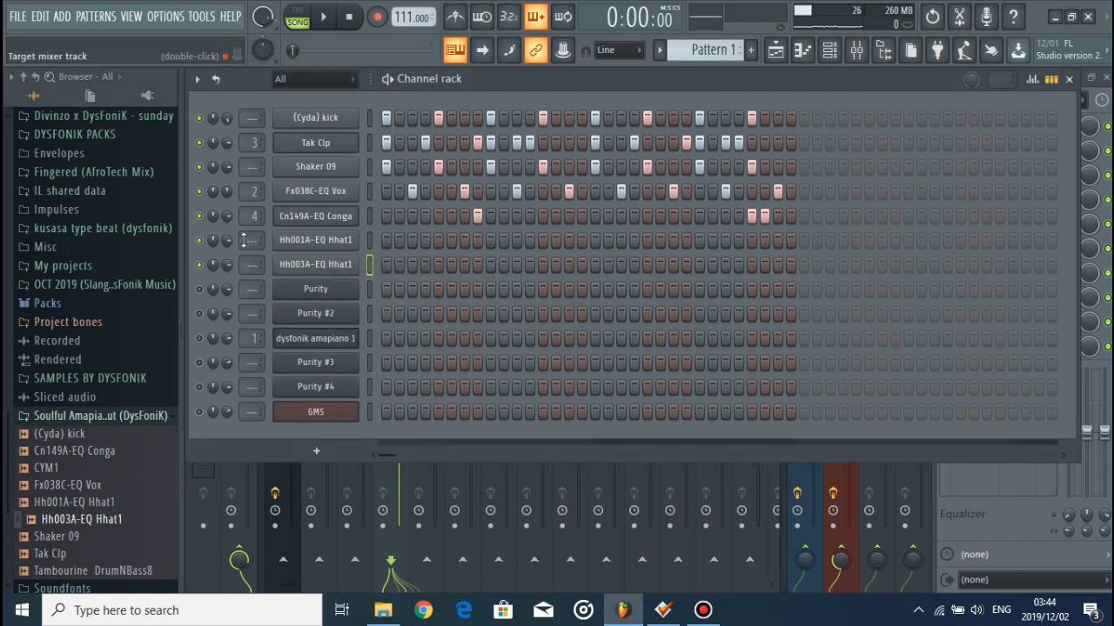
pyautogui.rightClick(311, 241)
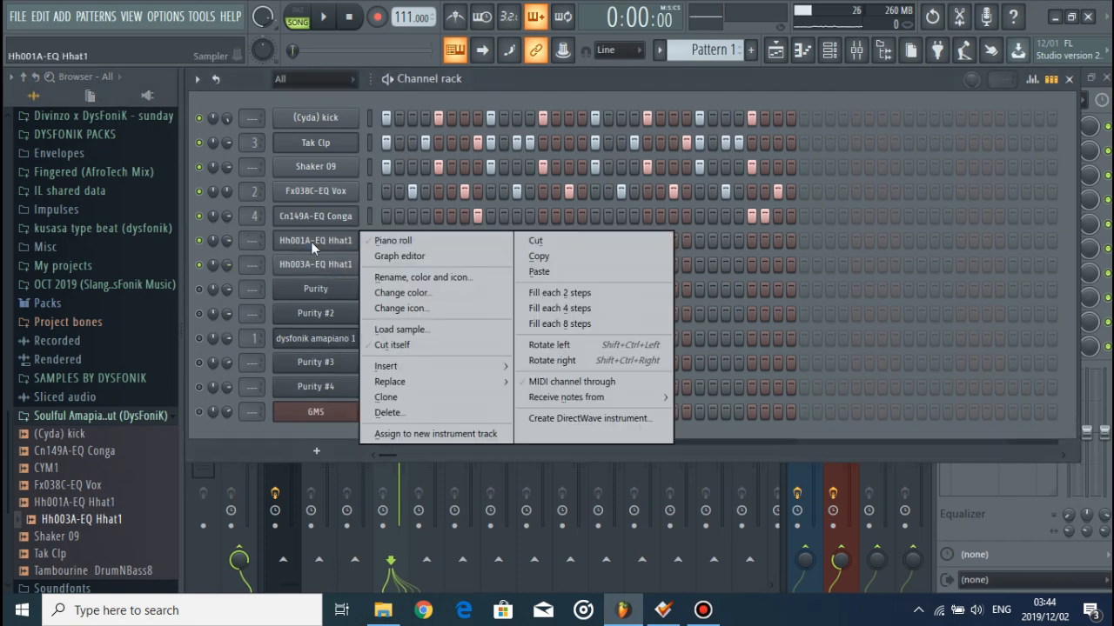
pyautogui.click(555, 306)
pyautogui.rightClick(352, 263)
pyautogui.click(598, 324)
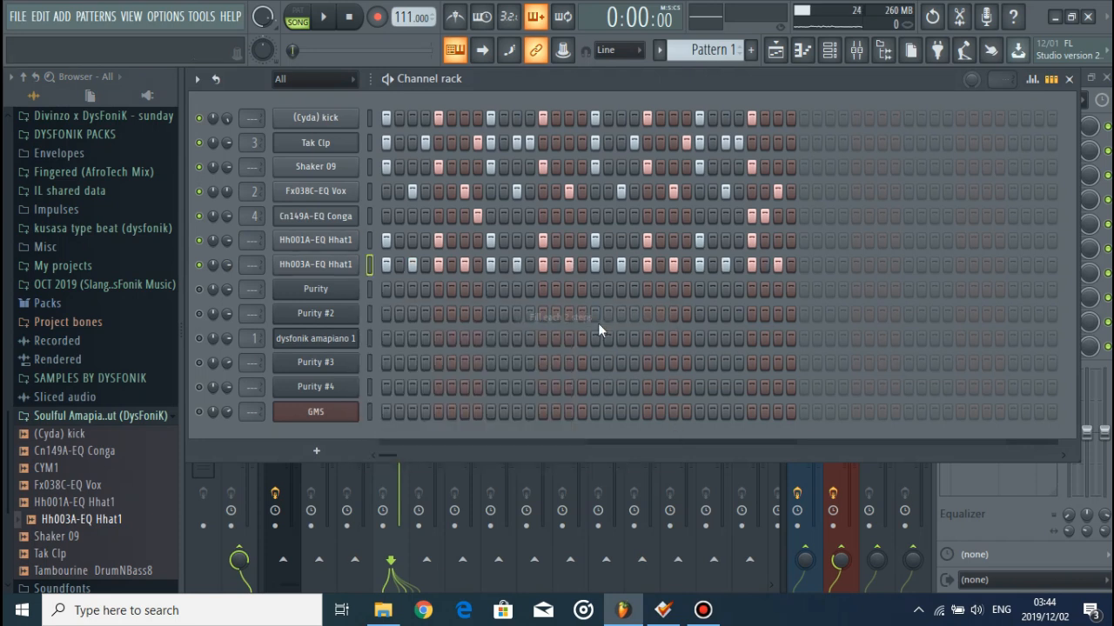
pyautogui.rightClick(341, 273)
pyautogui.click(552, 335)
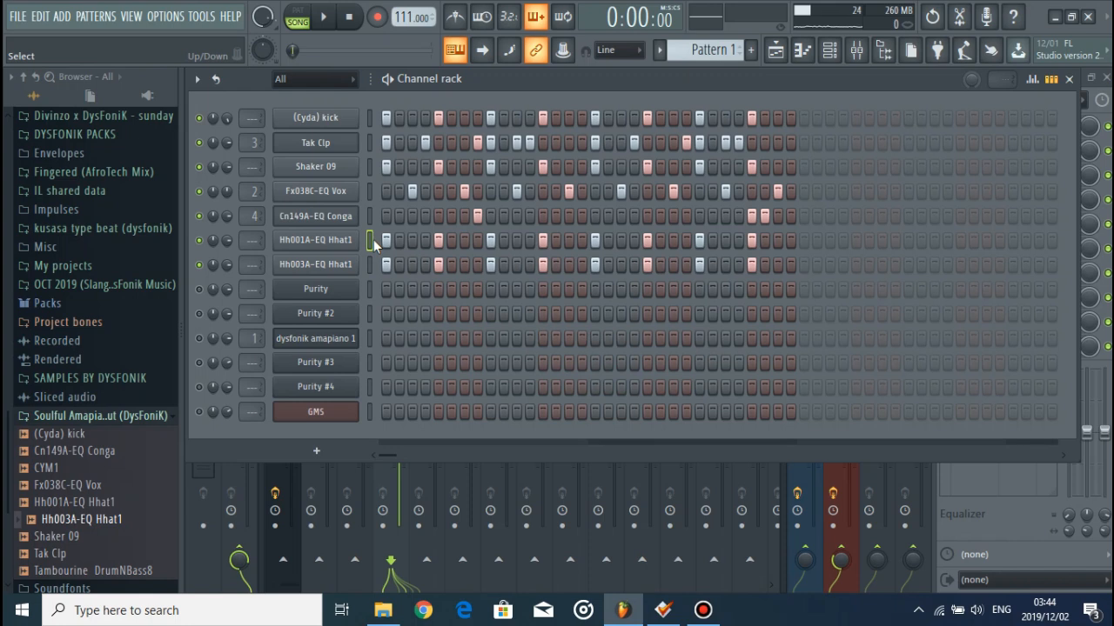
# Rotate the Hh001A-EQ Hhat1 pattern two steps later and play back the drum pattern
pyautogui.hotkey('shift', 'Right')
pyautogui.hotkey('shift', 'Right')
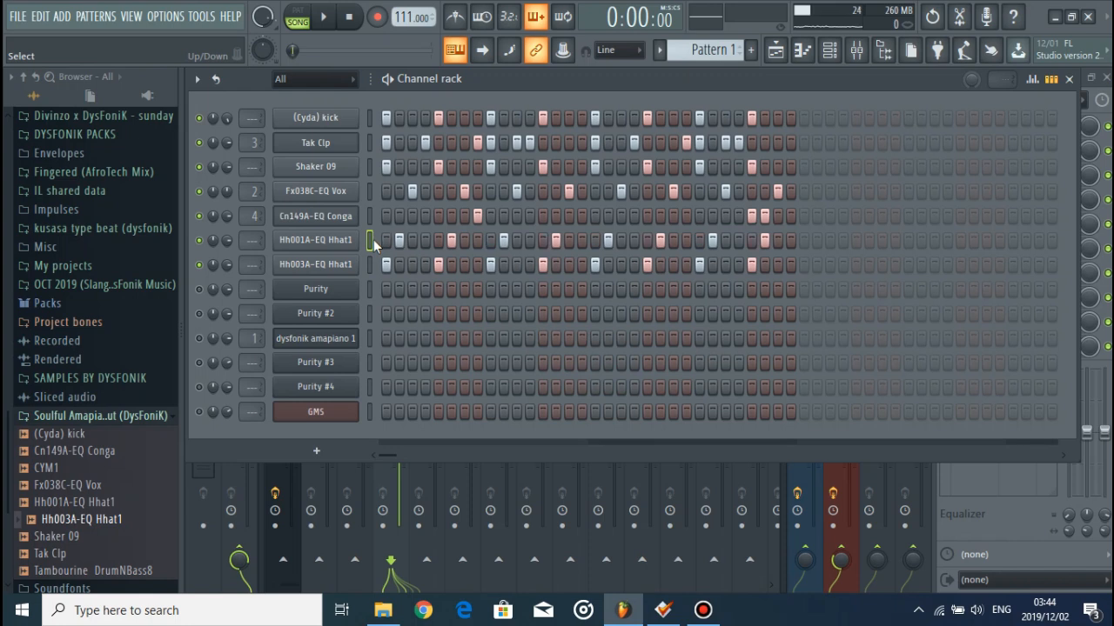
pyautogui.press('space')
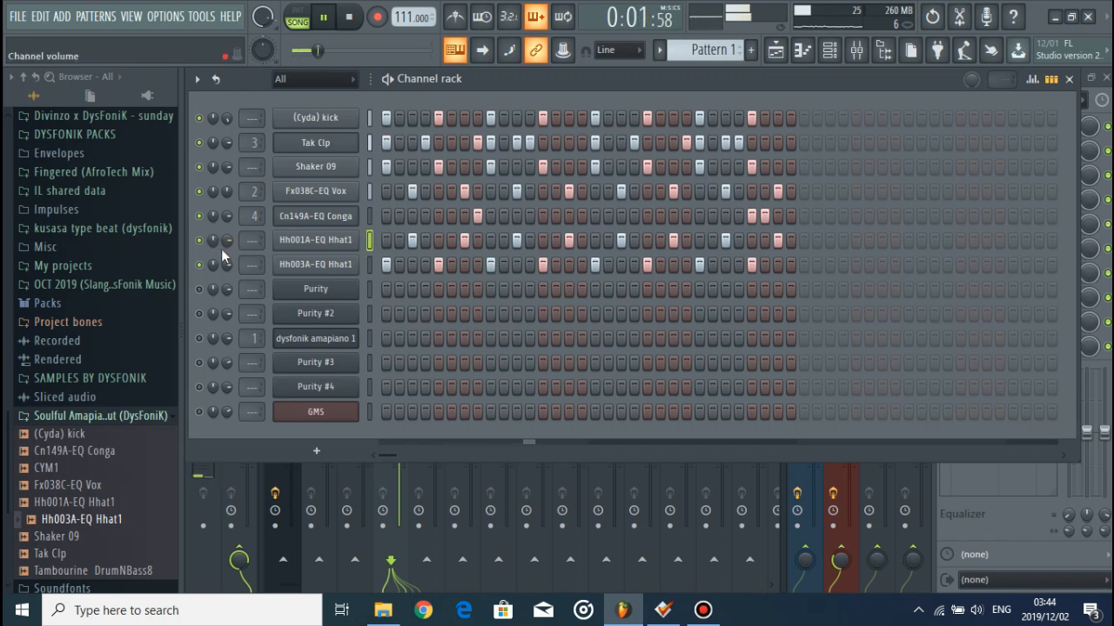
pyautogui.scroll(-3, 210, 242)
pyautogui.scroll(3, 213, 269)
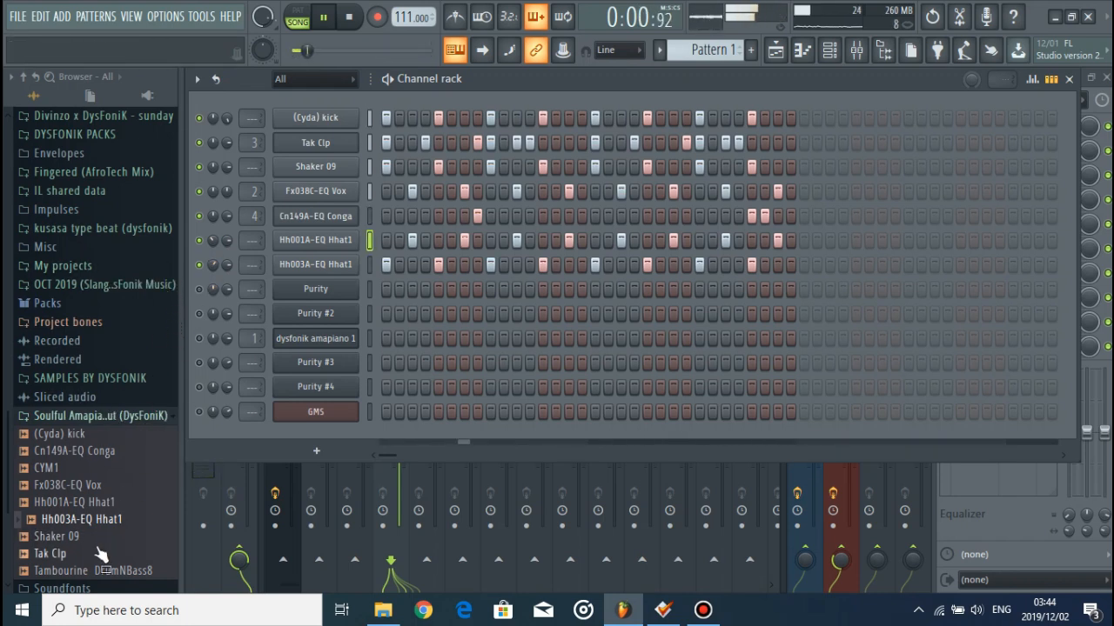
pyautogui.press('space')
# Add Tambourine DrumNBass8 below the hi-hats with hits on steps 3, 7, 10, 12, 15, 18, 21, 24, 28 and 30 during playback
pyautogui.moveTo(96, 571); pyautogui.dragTo(347, 280)
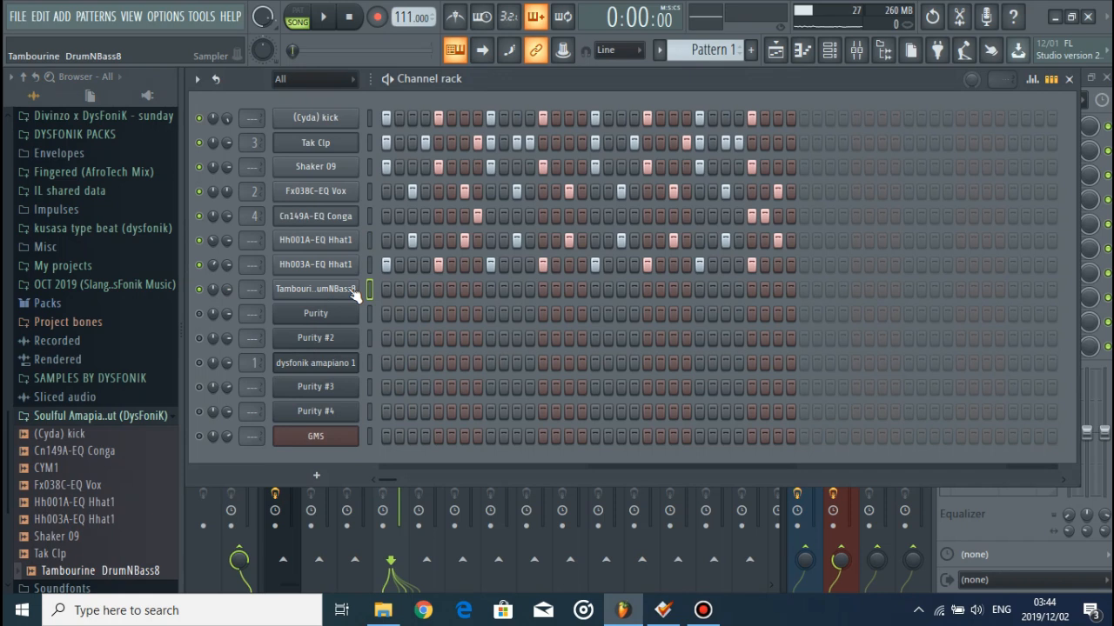
pyautogui.click(413, 290)
pyautogui.press('space')
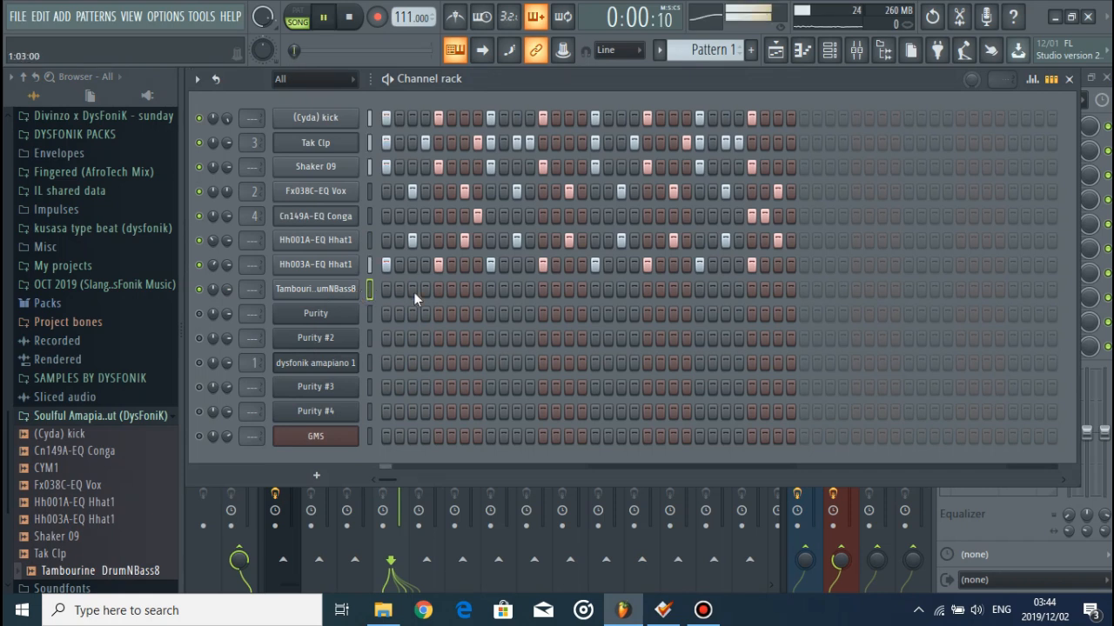
pyautogui.click(465, 289)
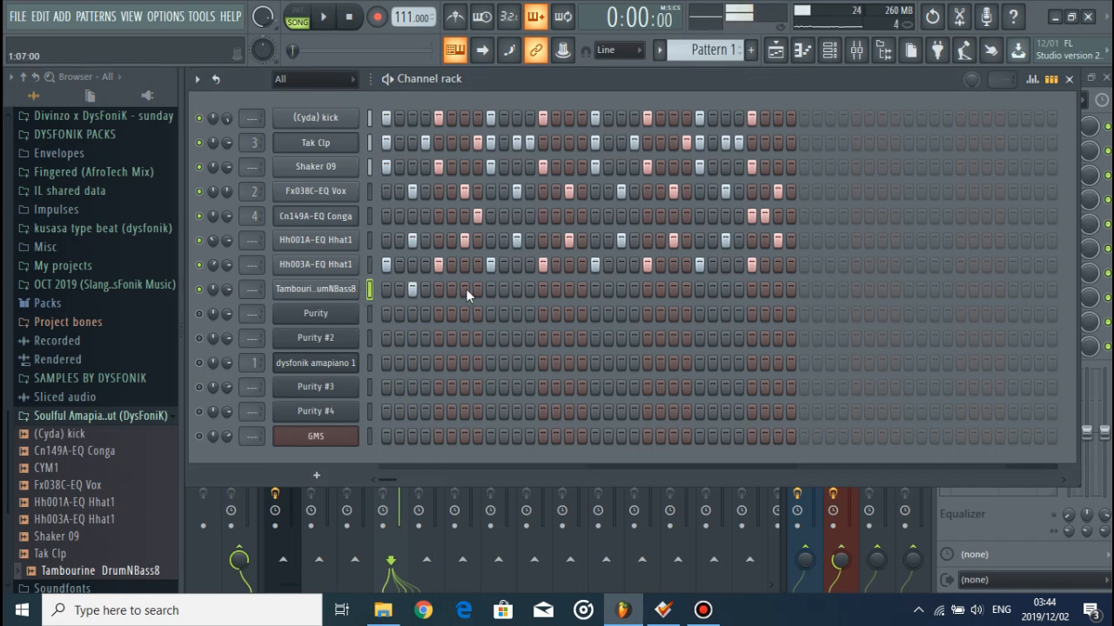
pyautogui.press('space')
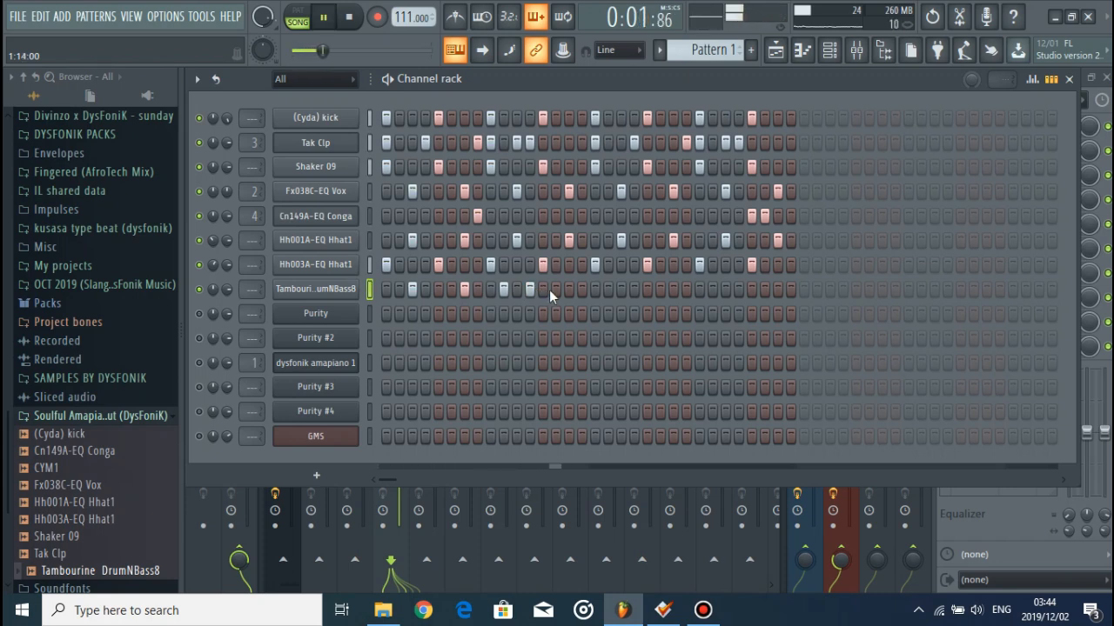
pyautogui.click(607, 290)
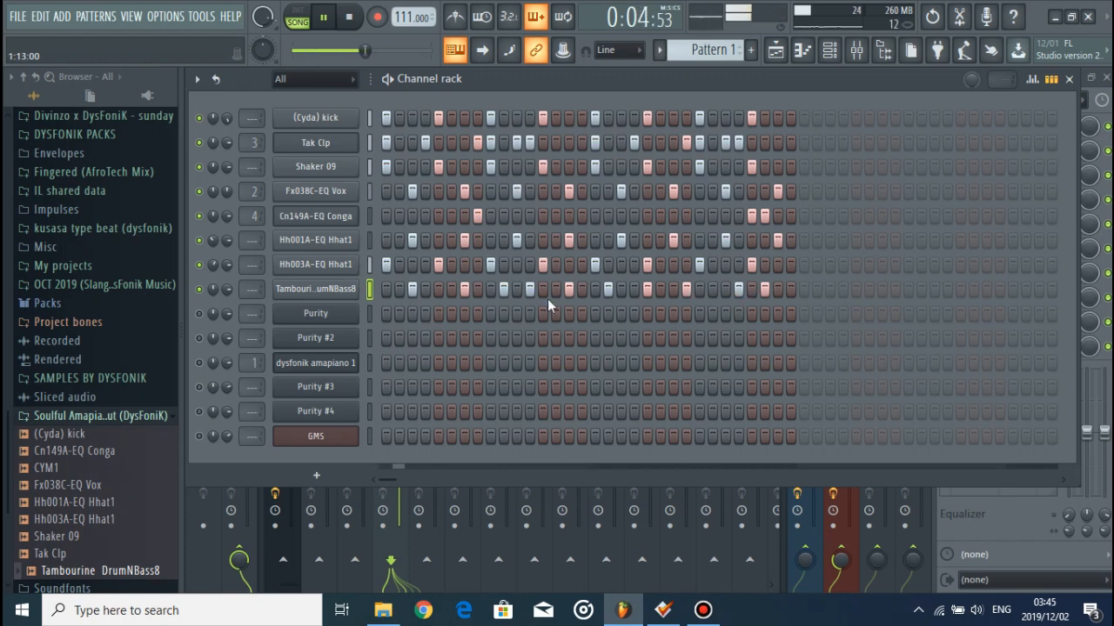
pyautogui.press('space')
# Switch to Pattern 2, audition CYM1, and duplicate all playlist clips so the arrangement extends to bar 9
pyautogui.scroll(-1, 709, 50)
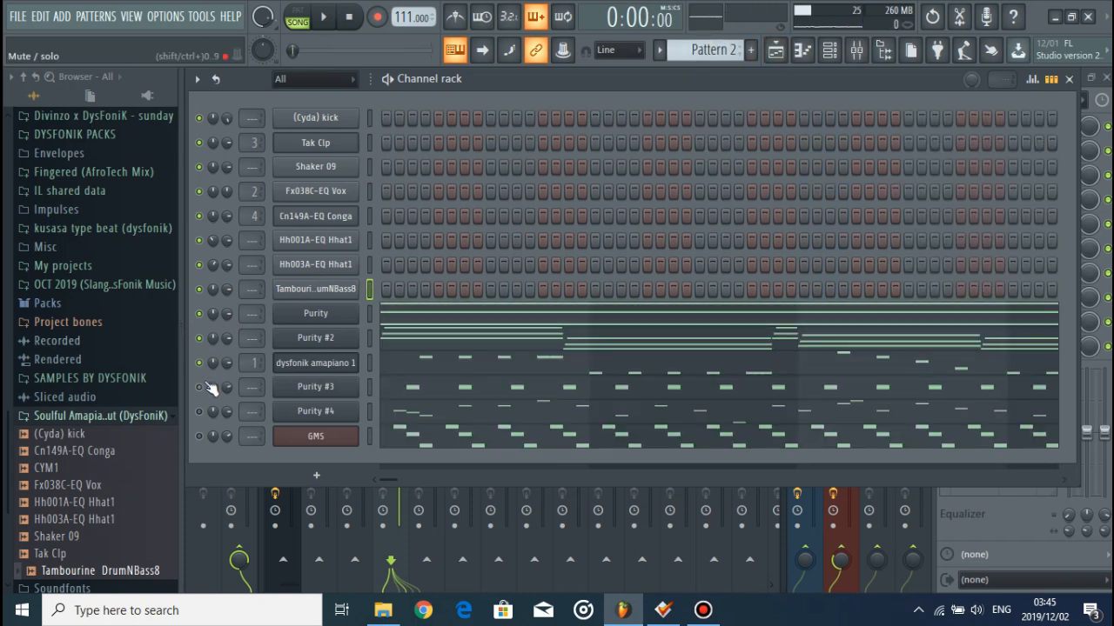
pyautogui.click(65, 470)
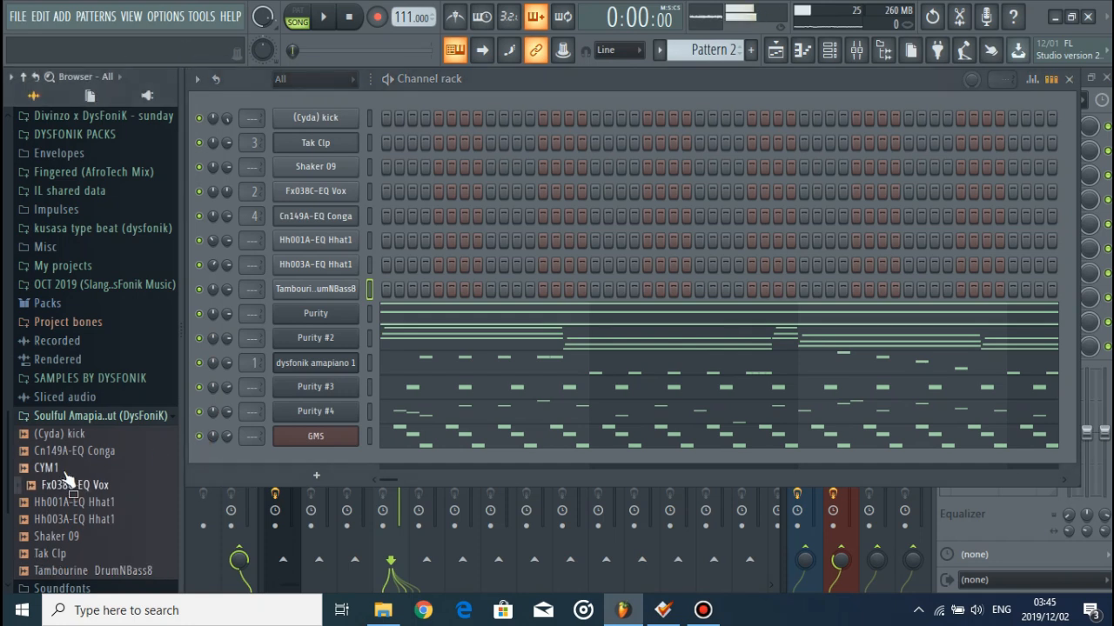
pyautogui.click(777, 49)
pyautogui.hotkey('ctrl', 'a')
pyautogui.hotkey('ctrl', 'b')
pyautogui.hotkey('ctrl', 'd')
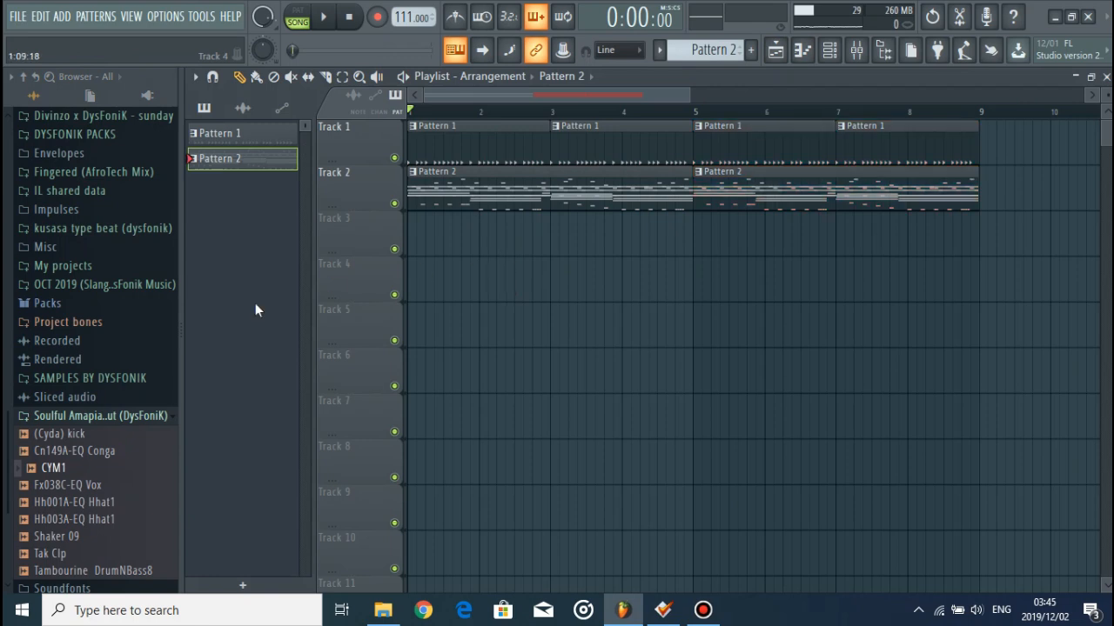
# Place the CYM1 sample on Track 3 at bar 3 and route it to mixer track 5
pyautogui.moveTo(70, 484); pyautogui.dragTo(557, 236)
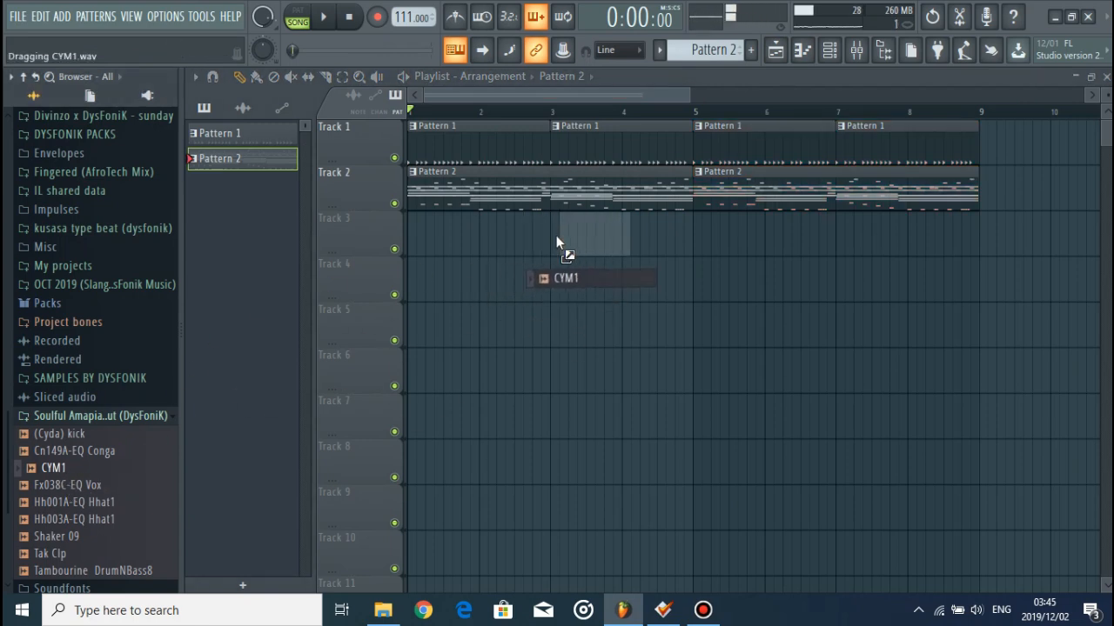
pyautogui.moveTo(628, 233); pyautogui.dragTo(599, 255)
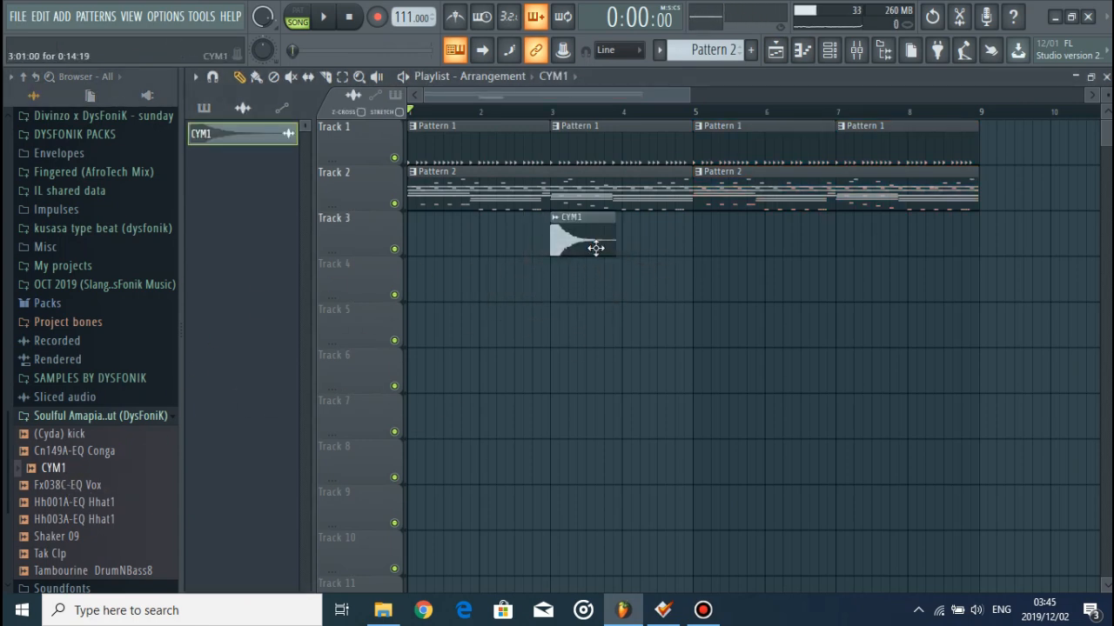
pyautogui.doubleClick(595, 249)
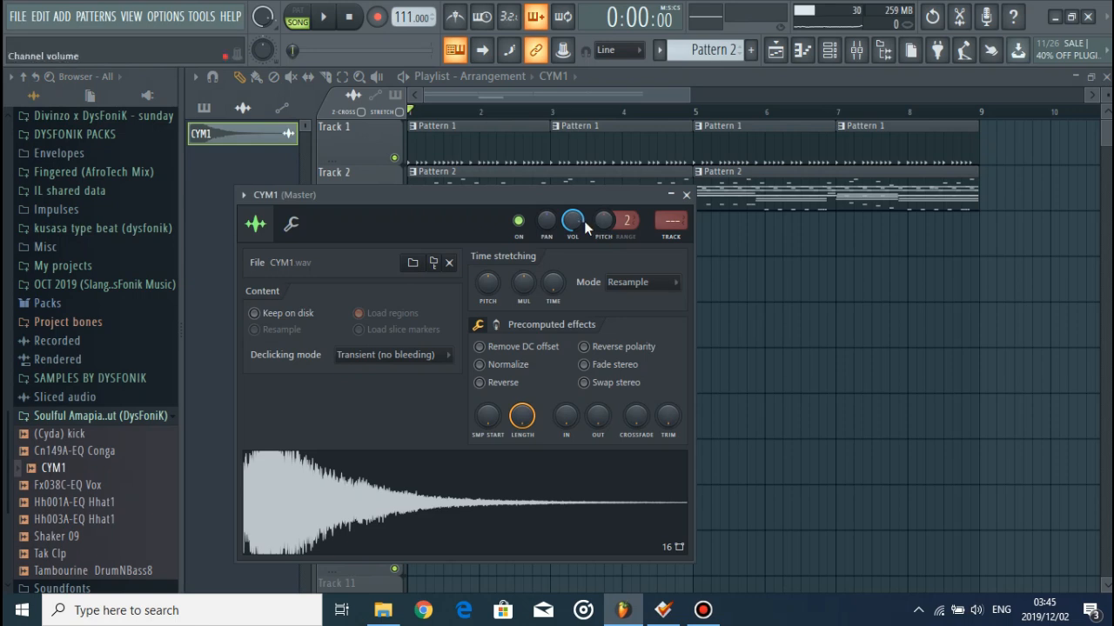
pyautogui.click(671, 221)
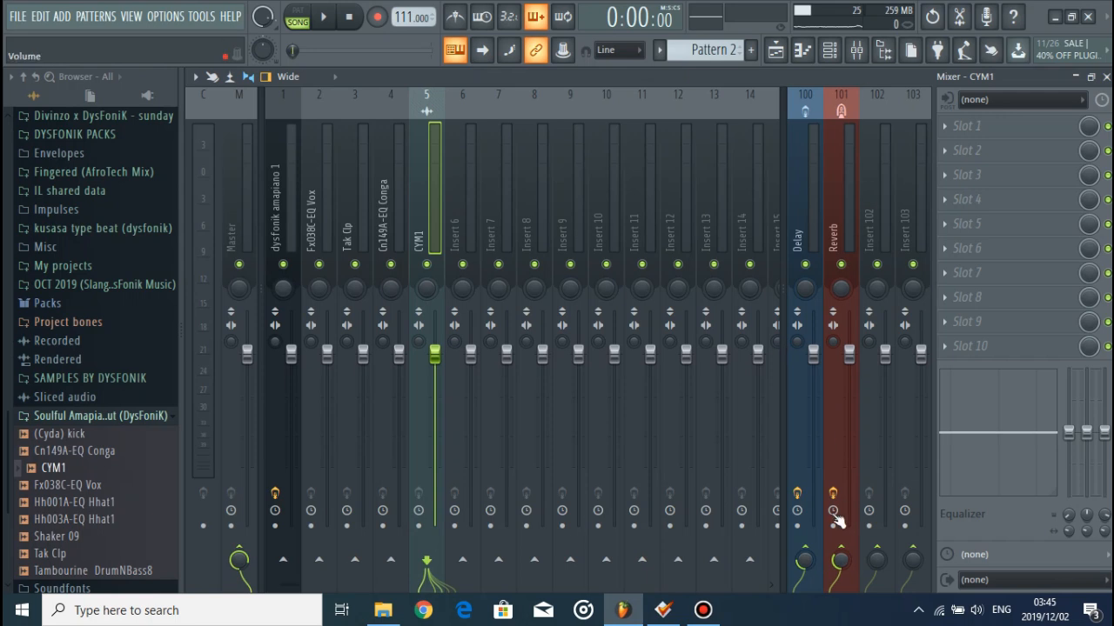
pyautogui.click(790, 52)
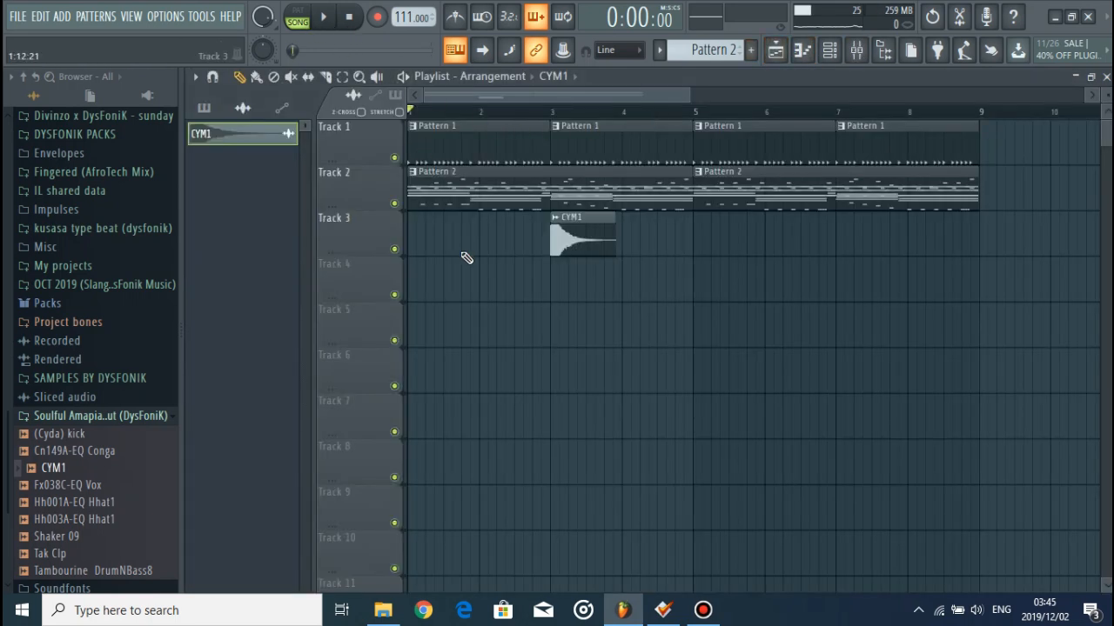
# Show the unsorted channels, mute dysfonik amapiano 1, Purity #3, Purity #4 and GMS, and start song playback
pyautogui.click(828, 56)
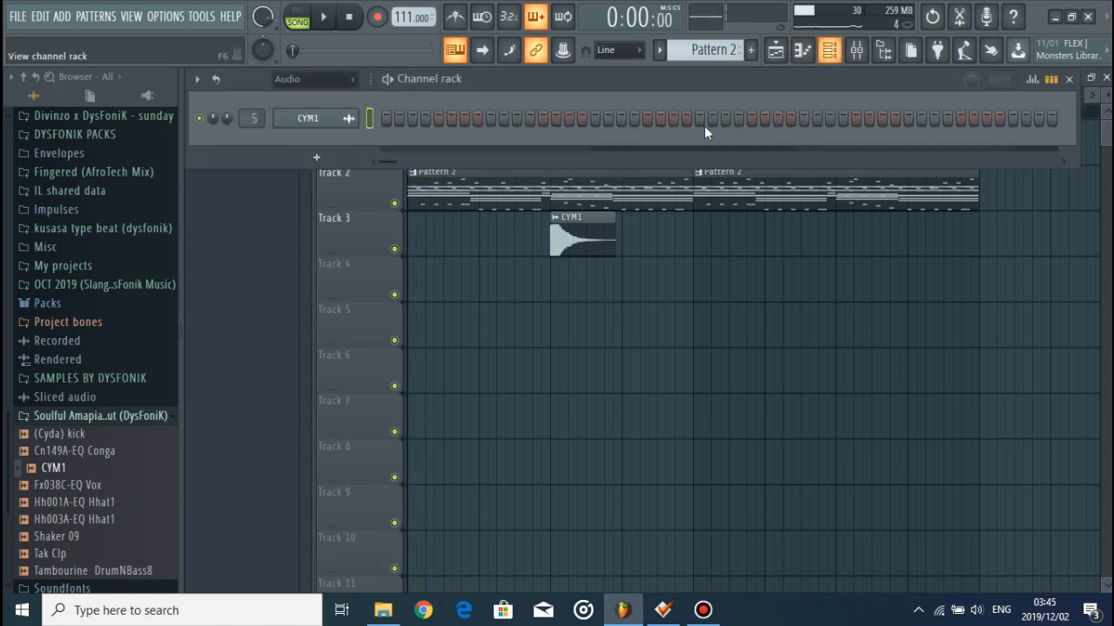
pyautogui.scroll(-1, 317, 87)
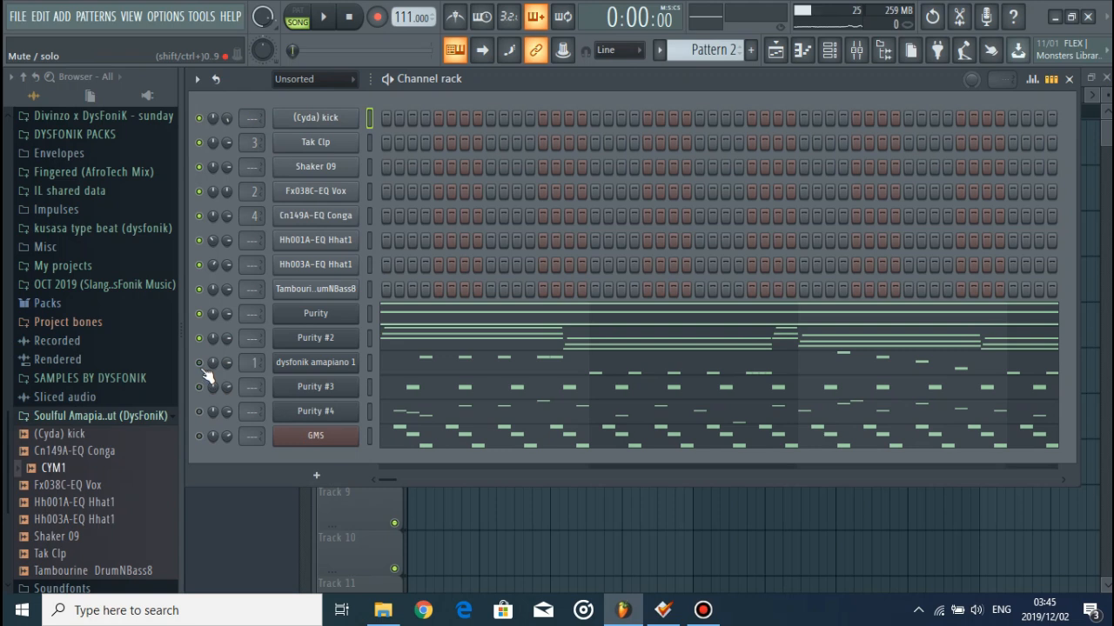
pyautogui.press('space')
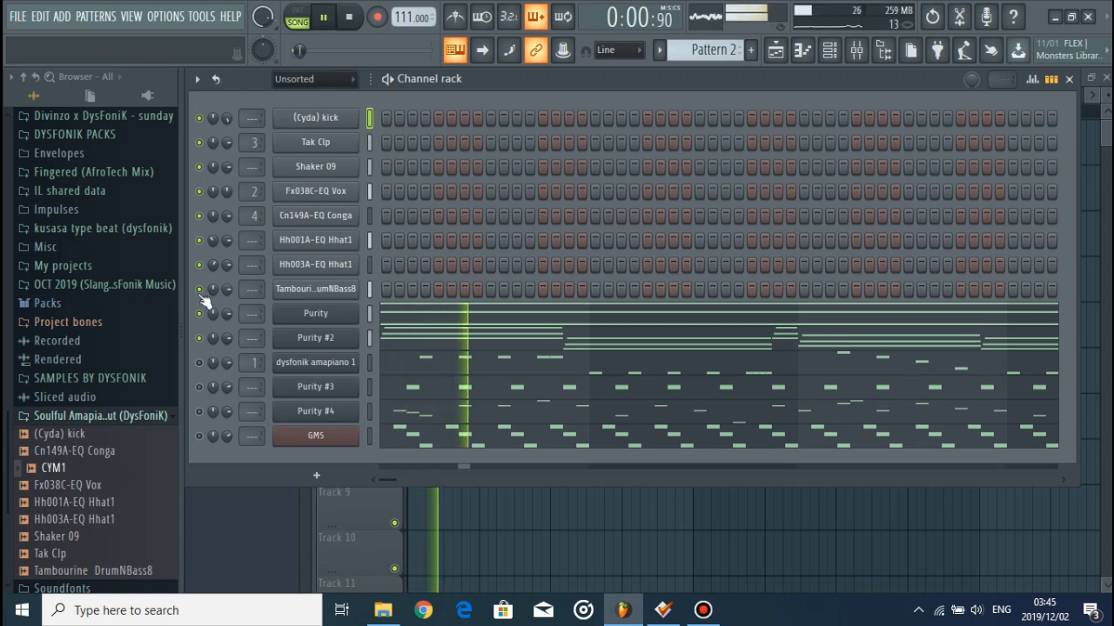
# Show the playlist during playback and raise the system volume to 86
pyautogui.click(775, 52)
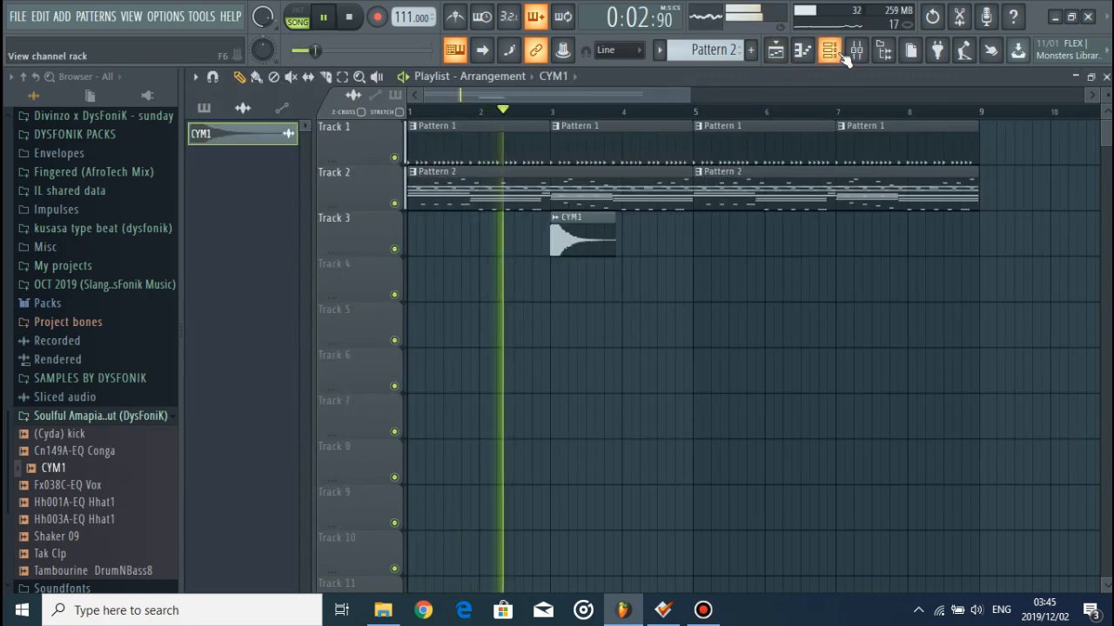
pyautogui.press('XF86AudioRaiseVolume')
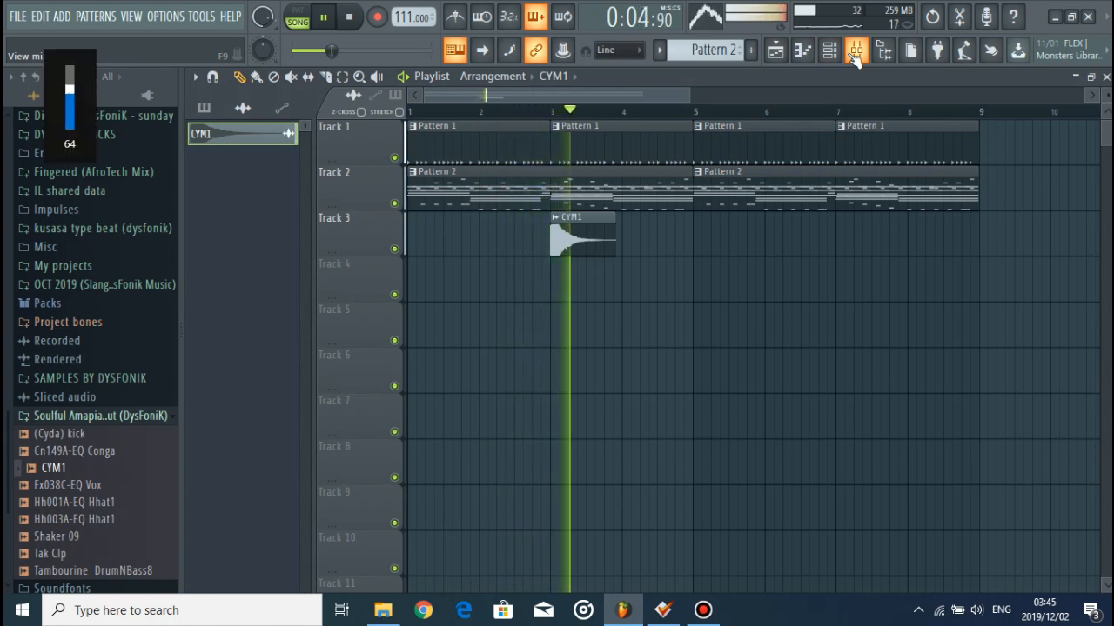
pyautogui.press('XF86AudioRaiseVolume')
pyautogui.press('XF86AudioRaiseVolume')
pyautogui.press('XF86AudioRaiseVolume')
pyautogui.press('XF86AudioRaiseVolume')
pyautogui.press('XF86AudioRaiseVolume')
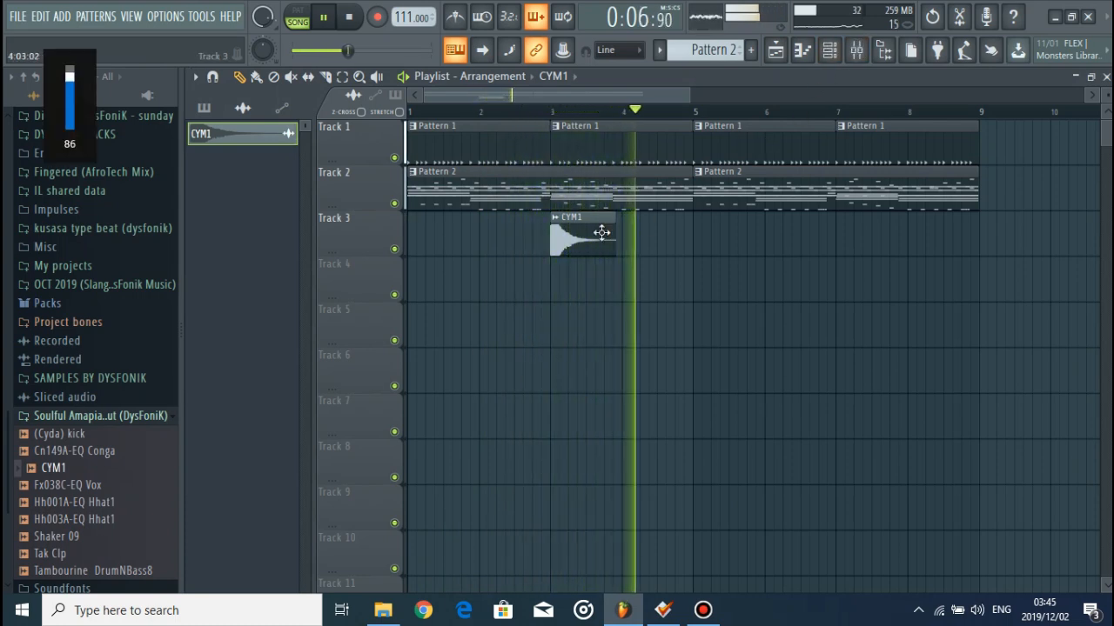
# Move the CYM1 clip on Track 3 to bar 1 and unmute Purity #3 among the unsorted channels
pyautogui.moveTo(573, 241); pyautogui.dragTo(396, 233)
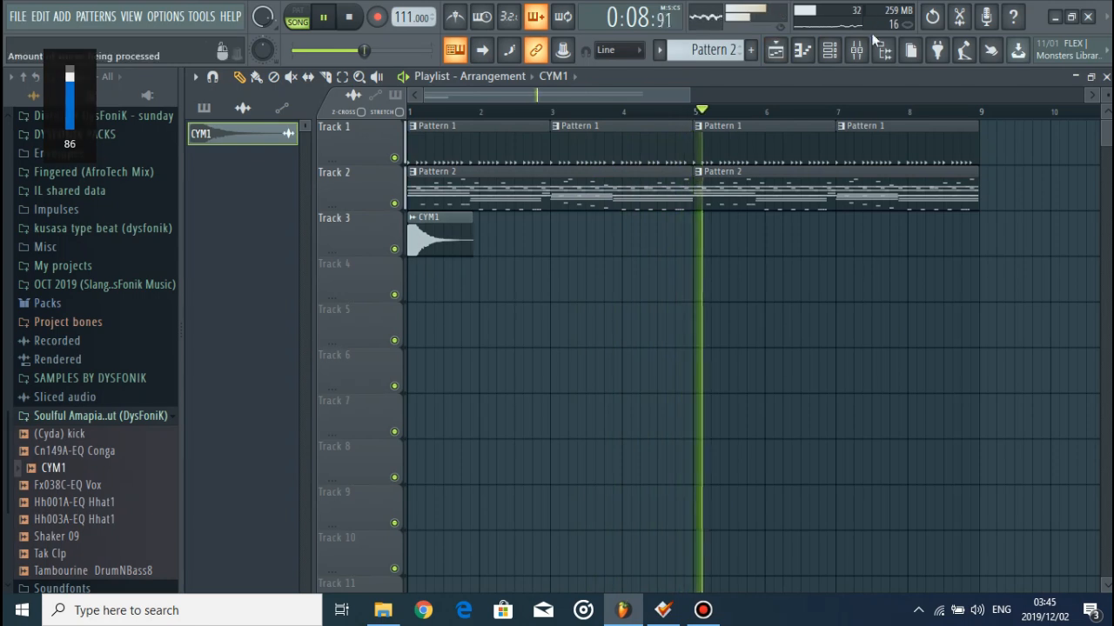
pyautogui.click(829, 50)
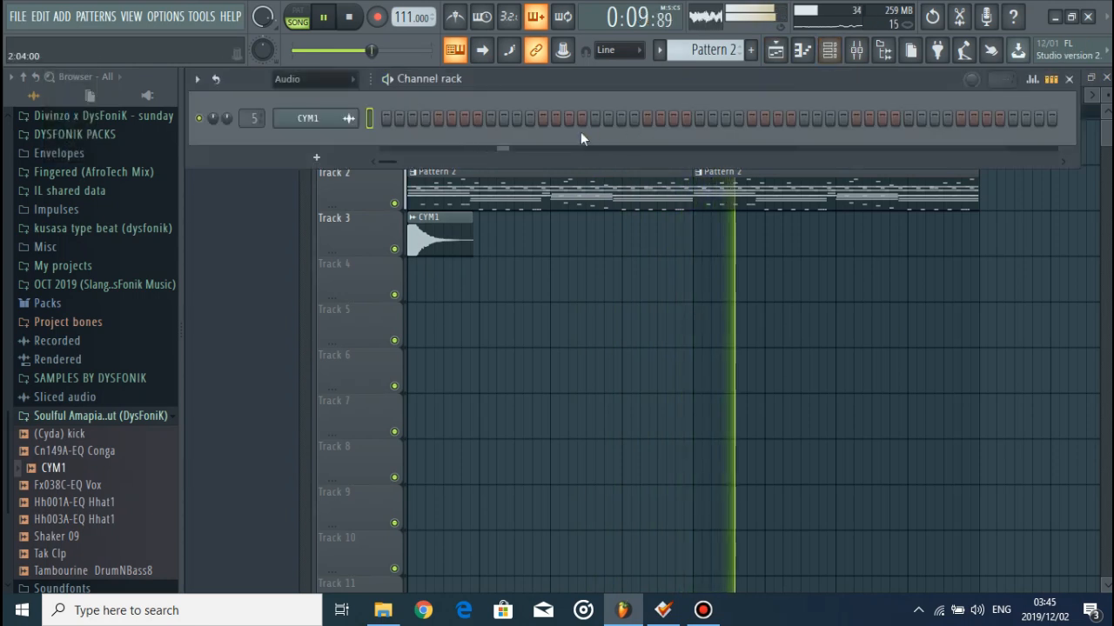
pyautogui.click(313, 78)
pyautogui.click(327, 99)
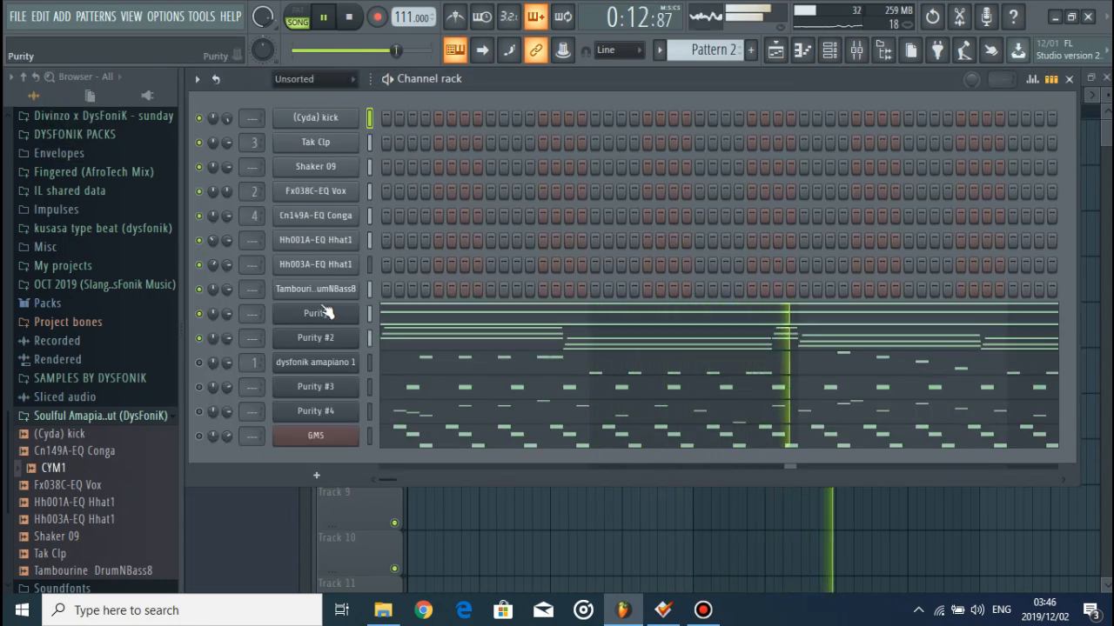
pyautogui.click(227, 393)
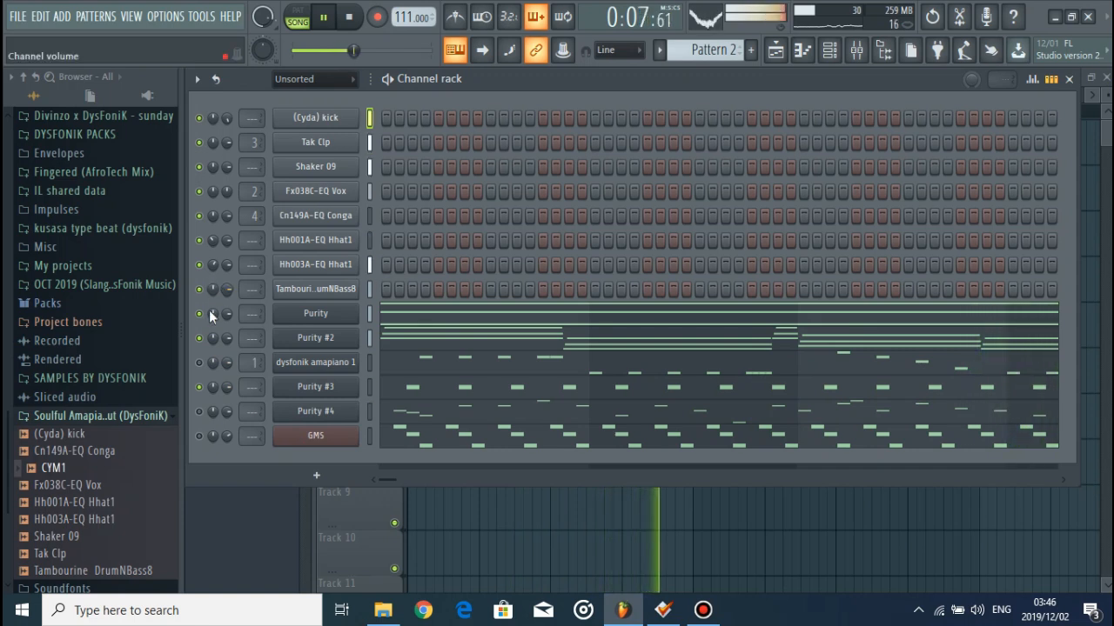
# Route the Tambourine DrumNBass8 channel to mixer track 6 and send that track to Reverb at about 12%
pyautogui.click(315, 288)
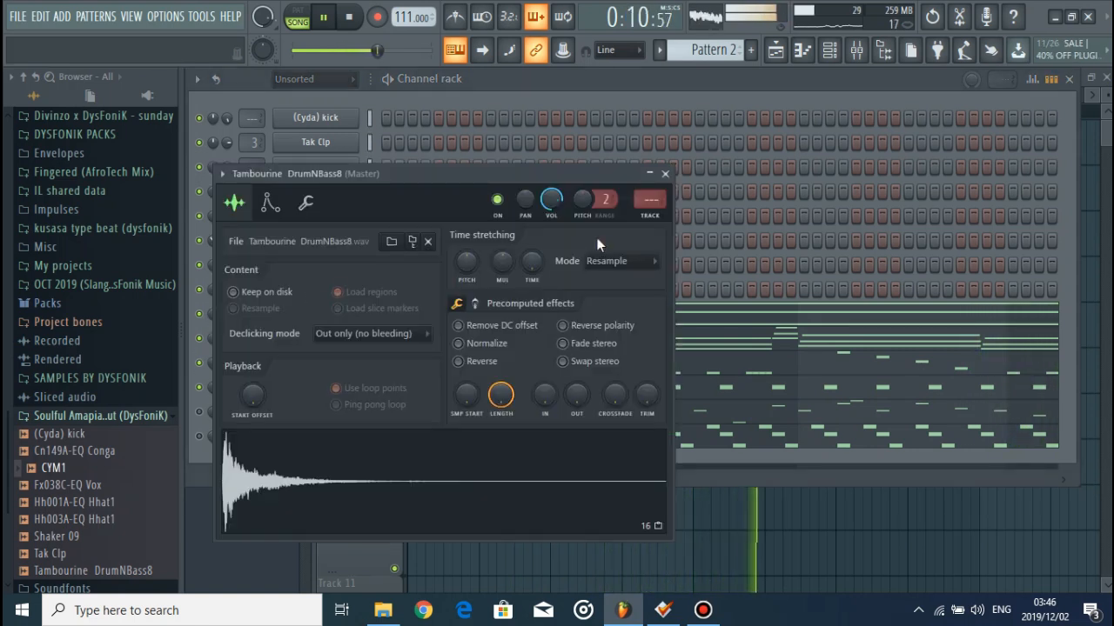
pyautogui.click(651, 199)
pyautogui.scroll(5, 840, 563)
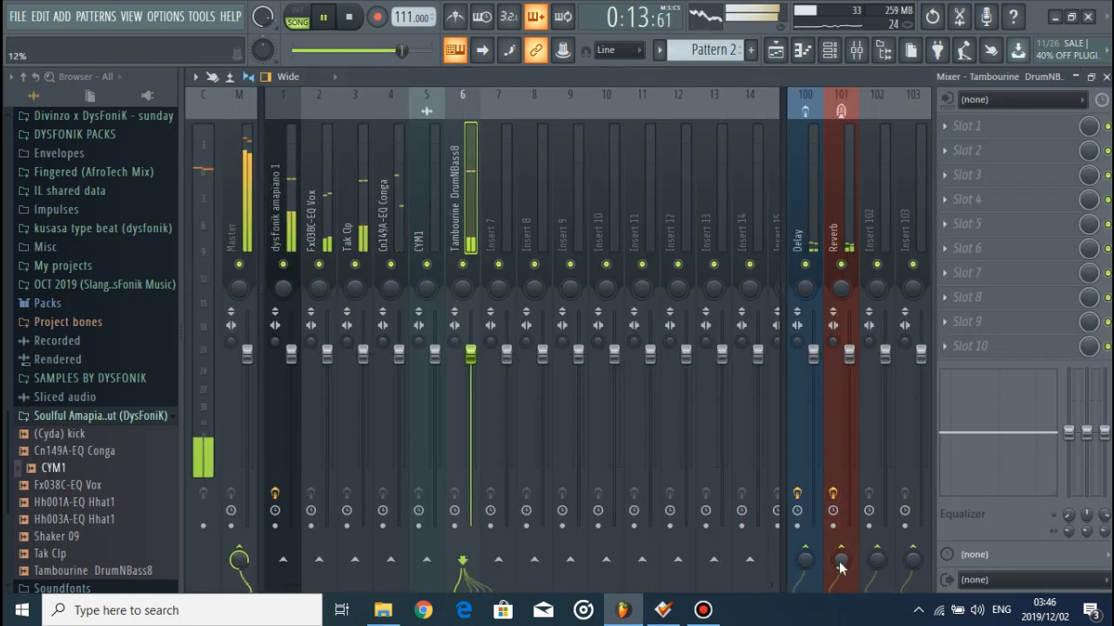
# Return to the channel rack, mute GMS and unmute Purity #4
pyautogui.press('F6')
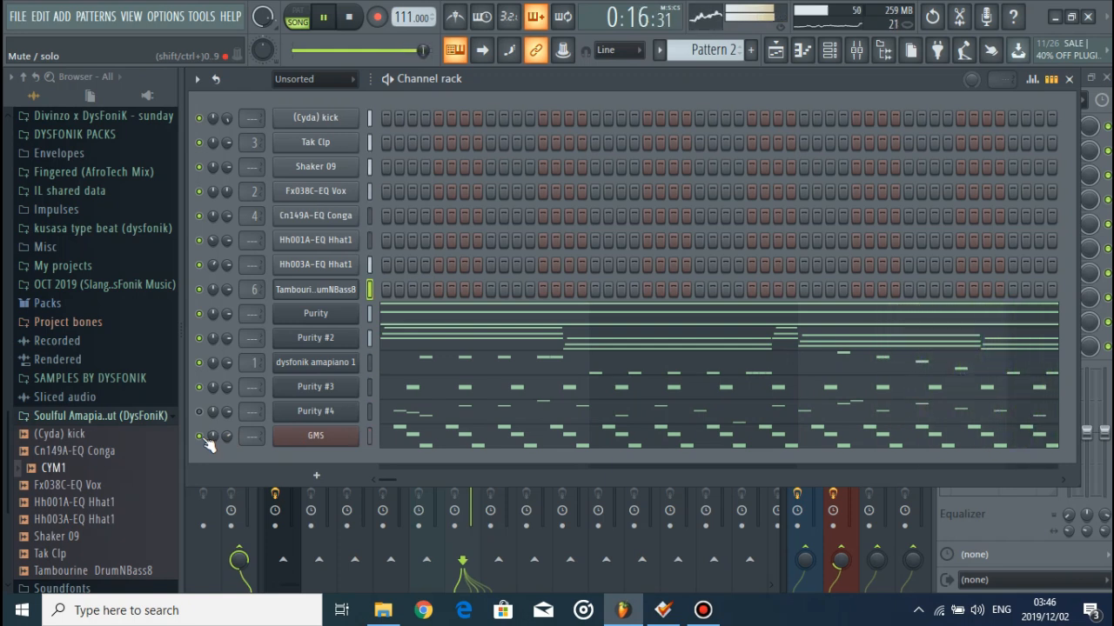
pyautogui.click(201, 437)
pyautogui.click(202, 412)
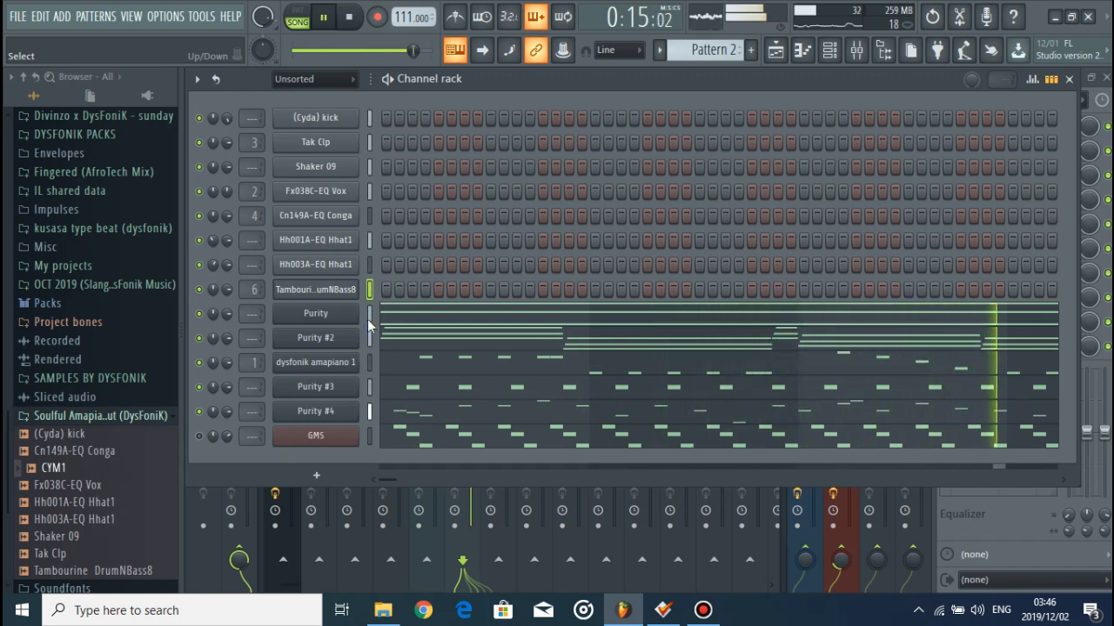
# Mute all drum and percussion channels from (Cyda) kick through Tambourine DrumNBass8 to hear the melodies alone
pyautogui.click(199, 117)
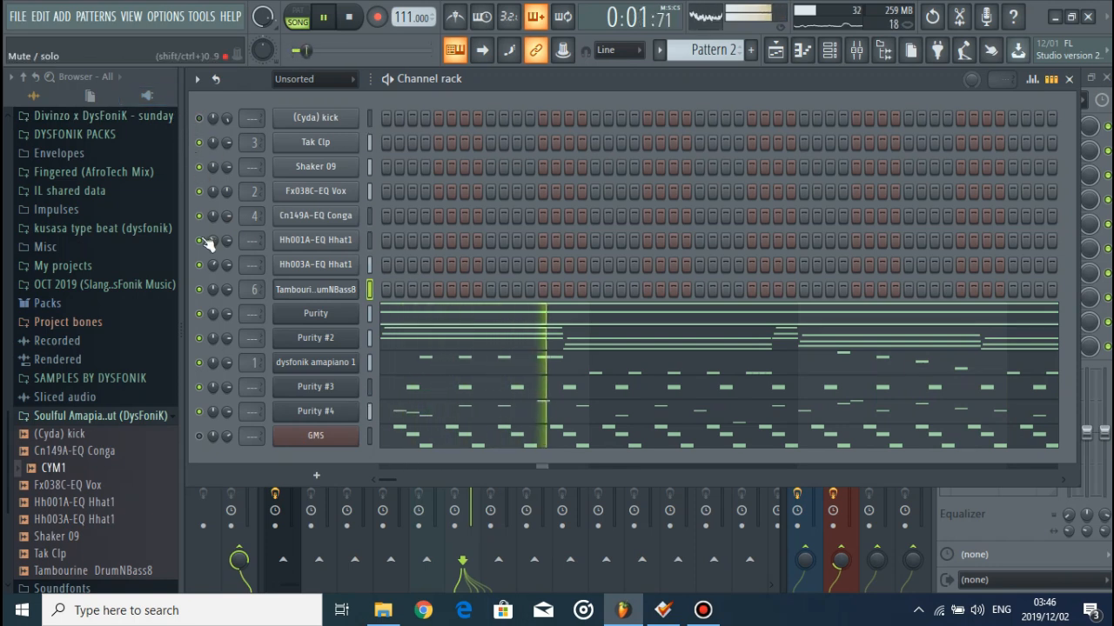
pyautogui.click(200, 143)
pyautogui.click(199, 166)
pyautogui.click(199, 190)
pyautogui.click(200, 215)
pyautogui.click(199, 264)
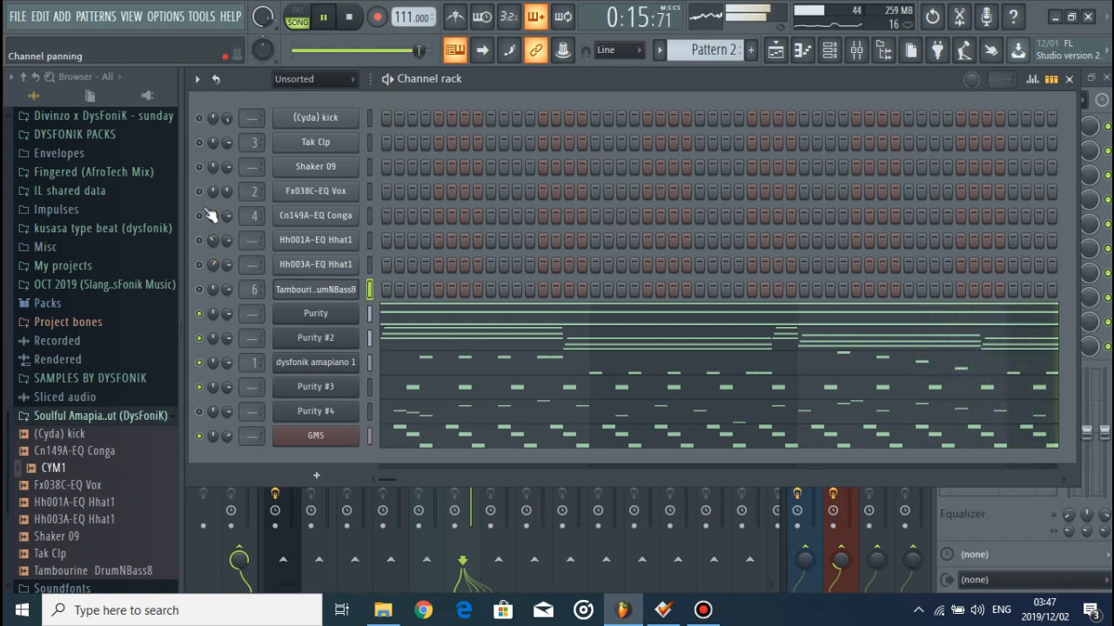
# Unmute all drum and percussion channels from (Cyda) kick through Tambourine DrumNBass8 and stop song playback
pyautogui.click(200, 117)
pyautogui.click(201, 143)
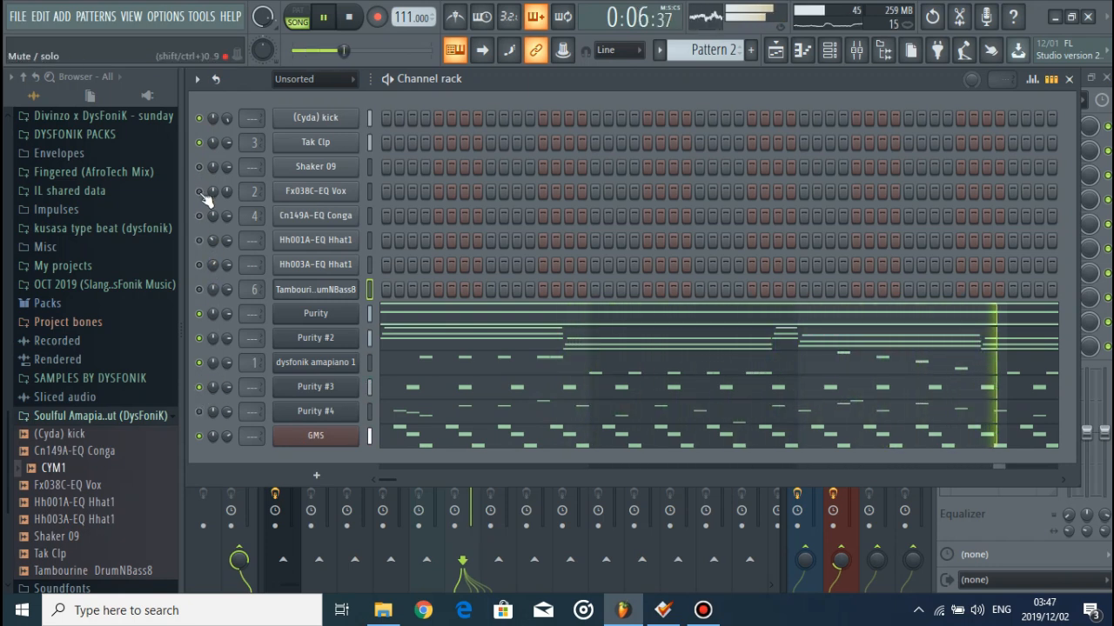
pyautogui.click(199, 240)
pyautogui.click(200, 264)
pyautogui.click(199, 290)
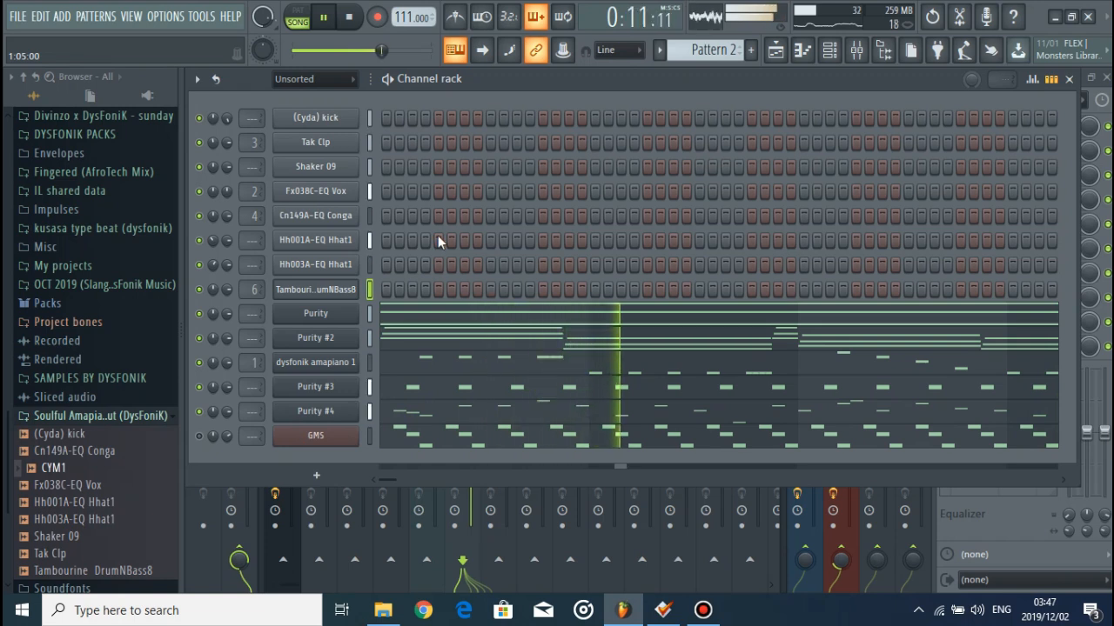
pyautogui.press('space')
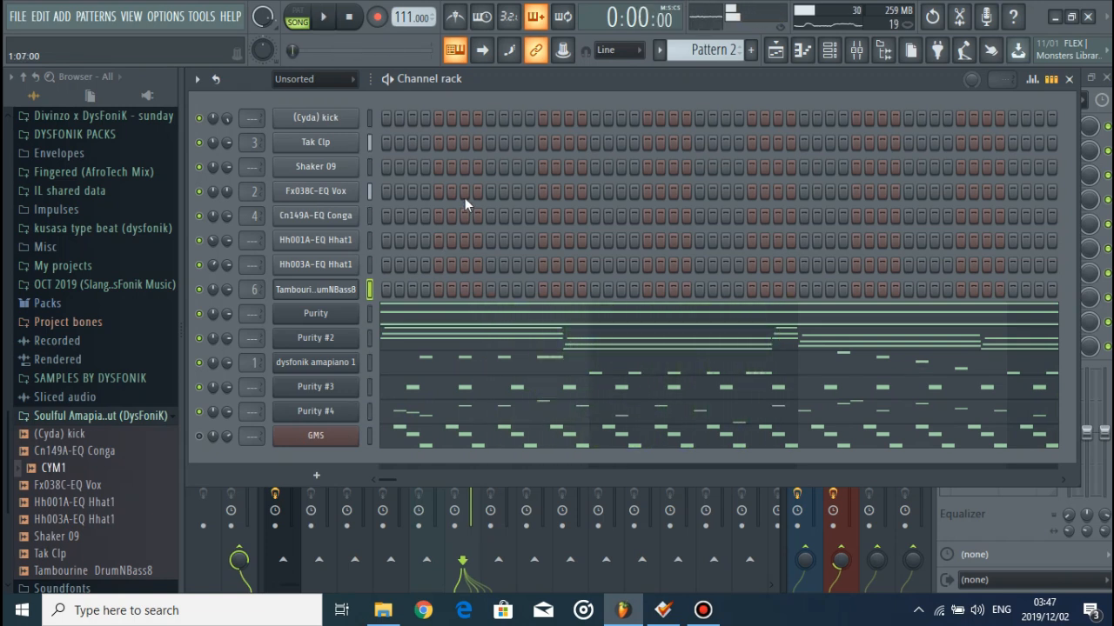